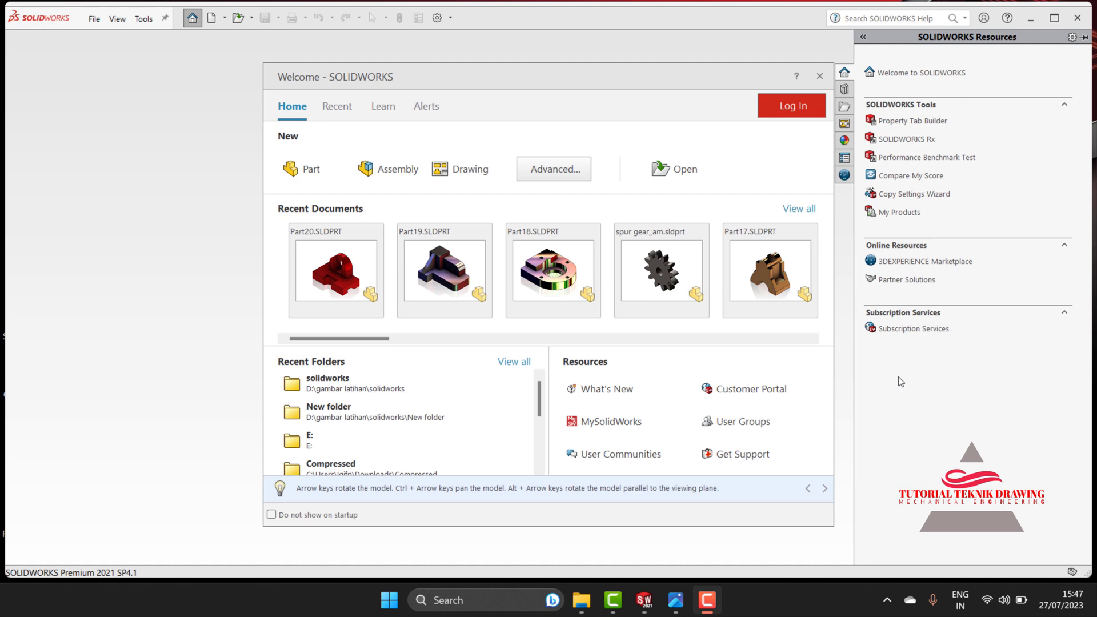
- Review the bracket's reference drawing at 133% zoom, then create a new Part document
{"action": "left_click_drag", "start_coordinate": [676, 600], "coordinate": [709, 601]}
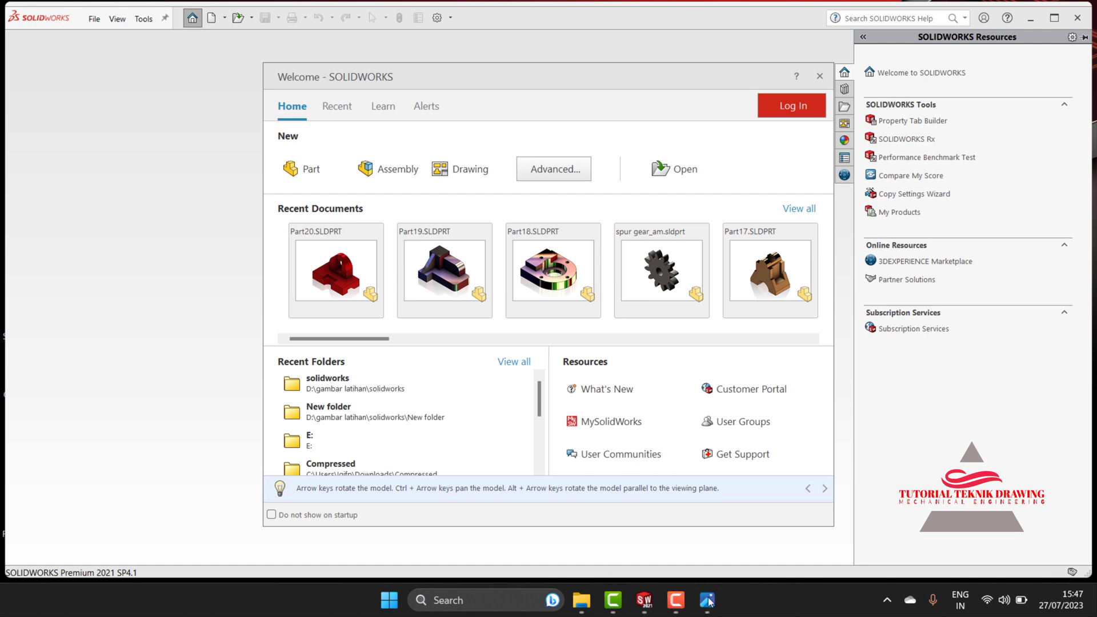
{"action": "left_click", "coordinate": [709, 601]}
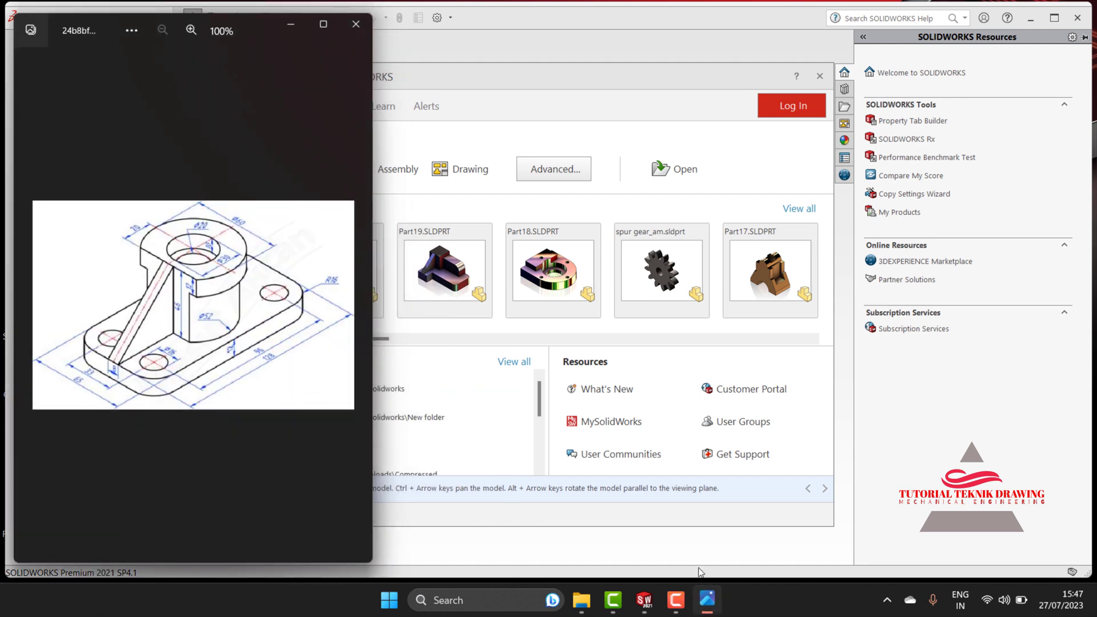
{"action": "left_click", "coordinate": [191, 30]}
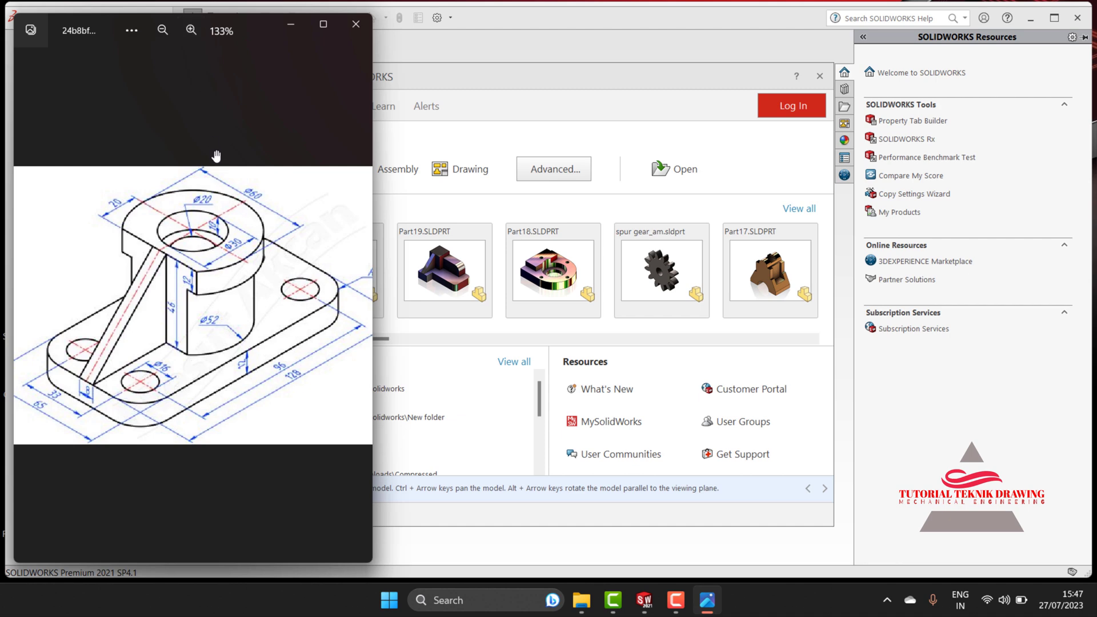
{"action": "left_click", "coordinate": [291, 27]}
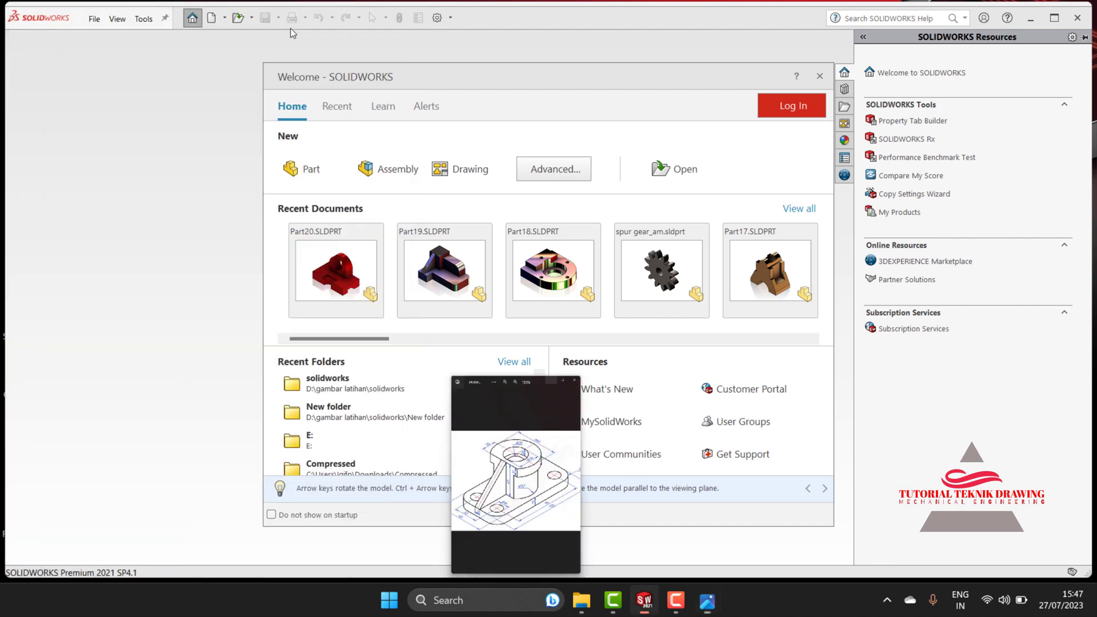
{"action": "left_click", "coordinate": [307, 171]}
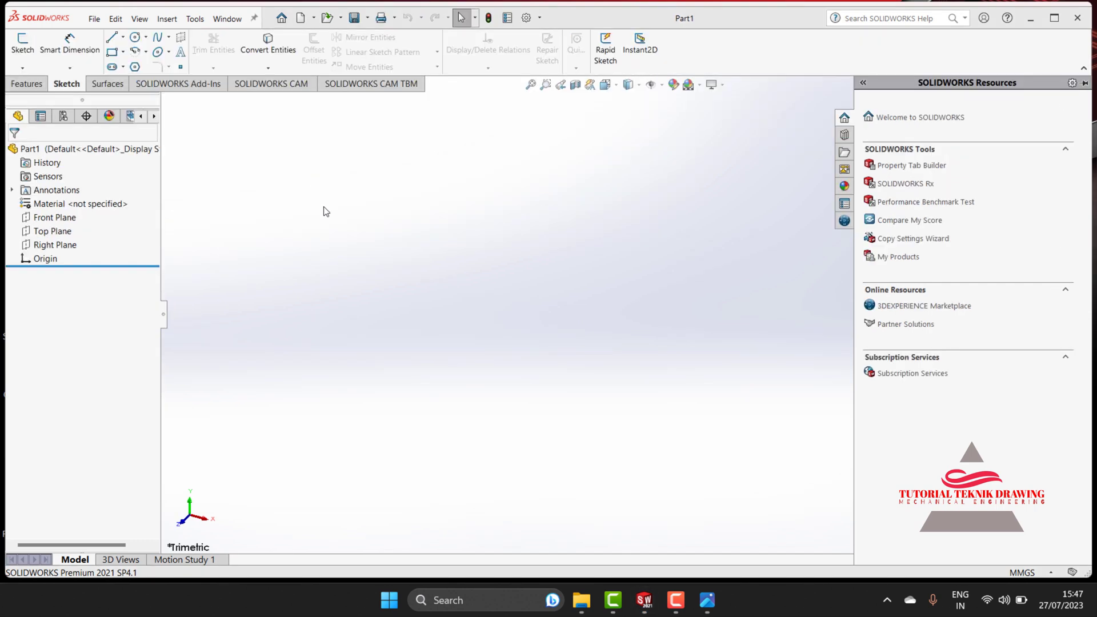
- After rechecking the reference, sketch on the Top Plane viewed Normal To with the Rectangle tool
{"action": "left_click", "coordinate": [714, 601]}
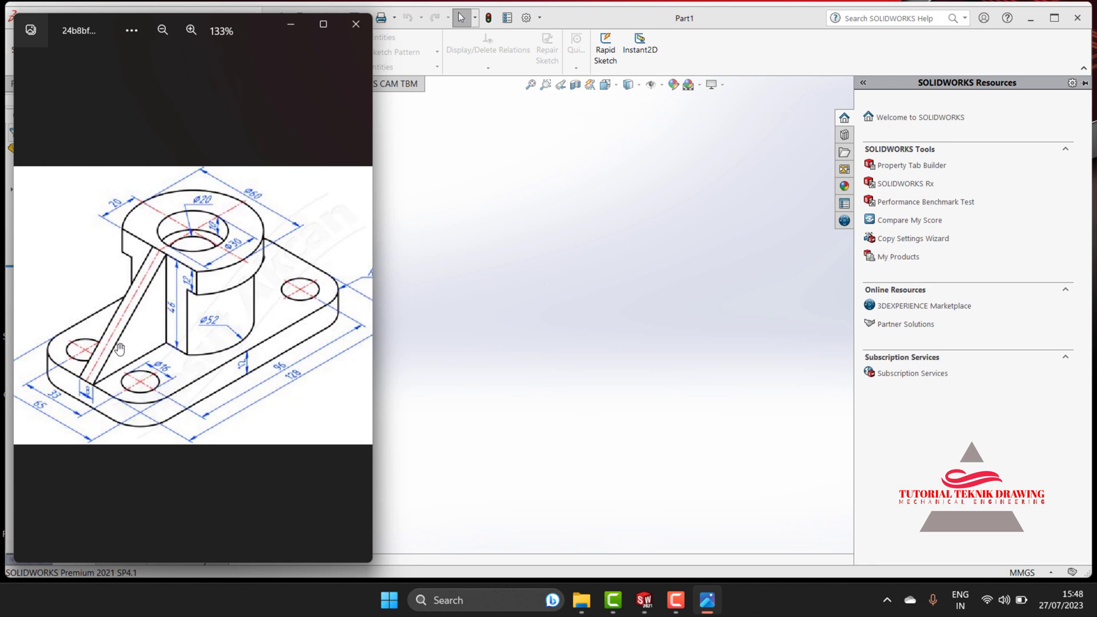
{"action": "left_click", "coordinate": [289, 32]}
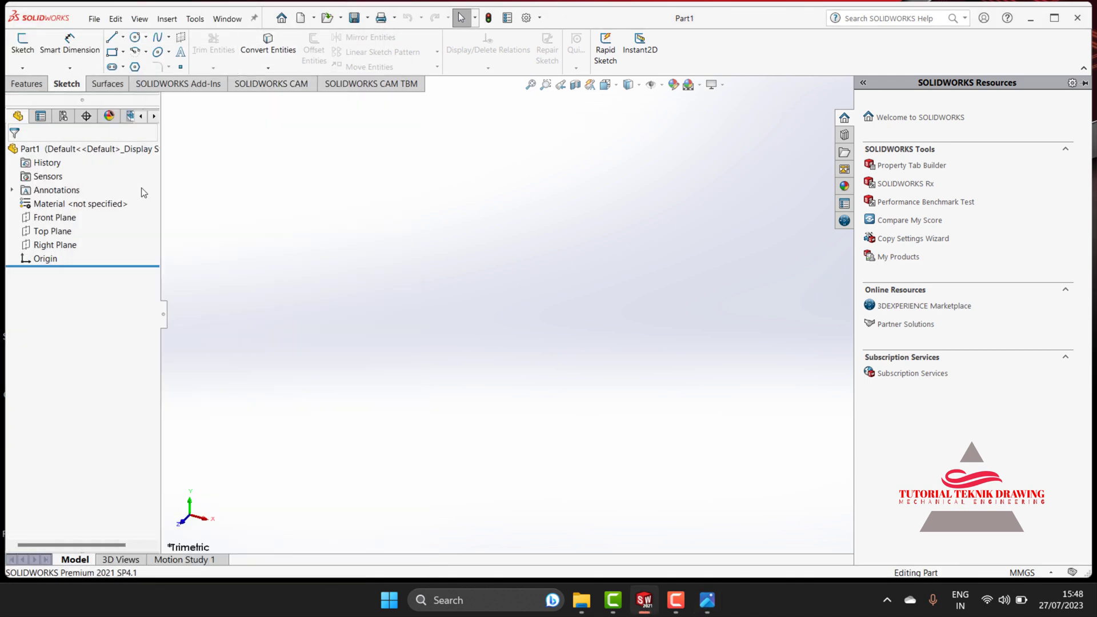
{"action": "left_click", "coordinate": [51, 234]}
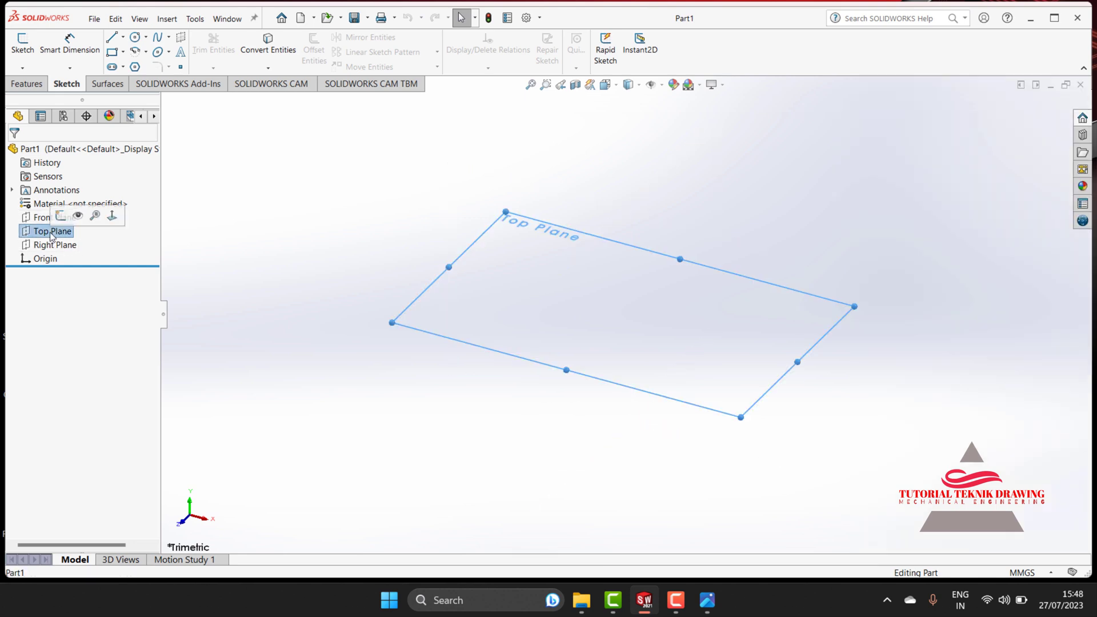
{"action": "left_click", "coordinate": [118, 215]}
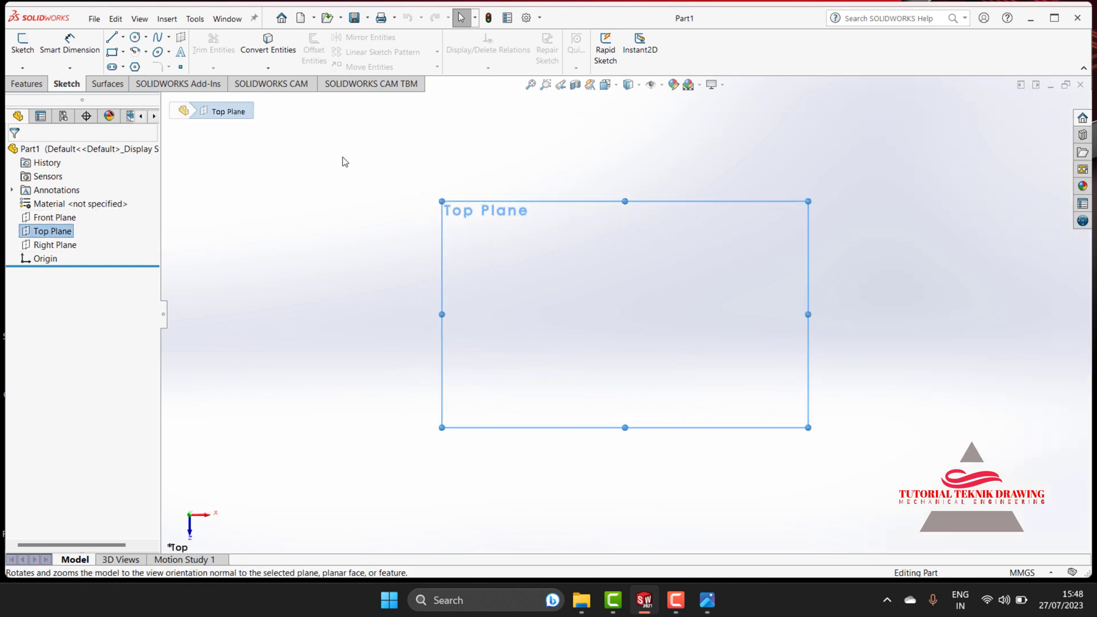
{"action": "left_click", "coordinate": [112, 53]}
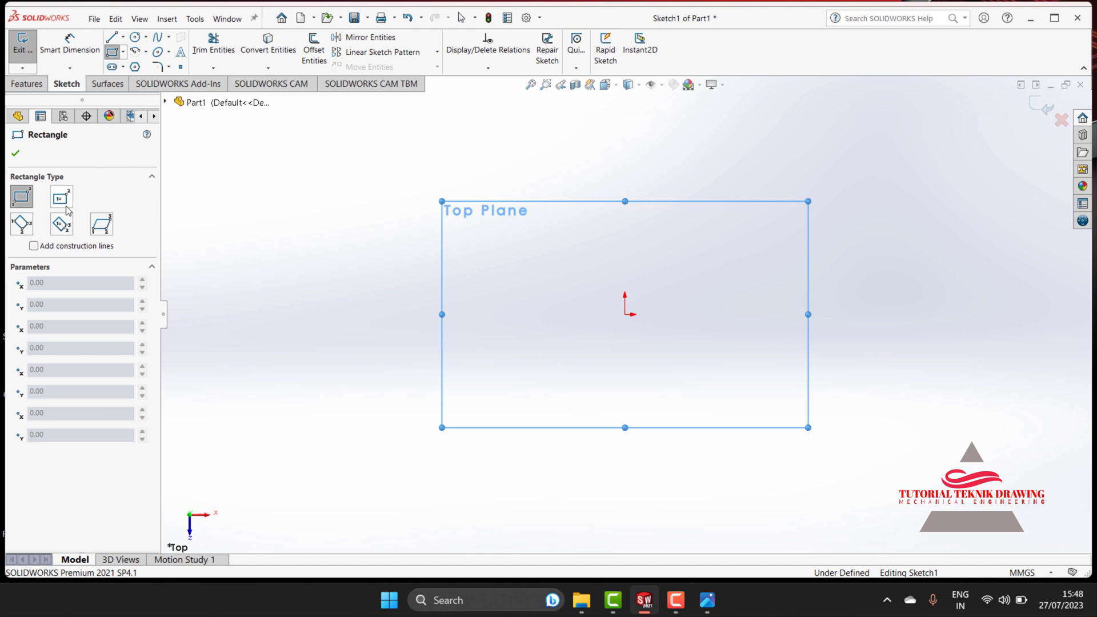
- Draw a center rectangle anchored at the origin
{"action": "left_click", "coordinate": [61, 198]}
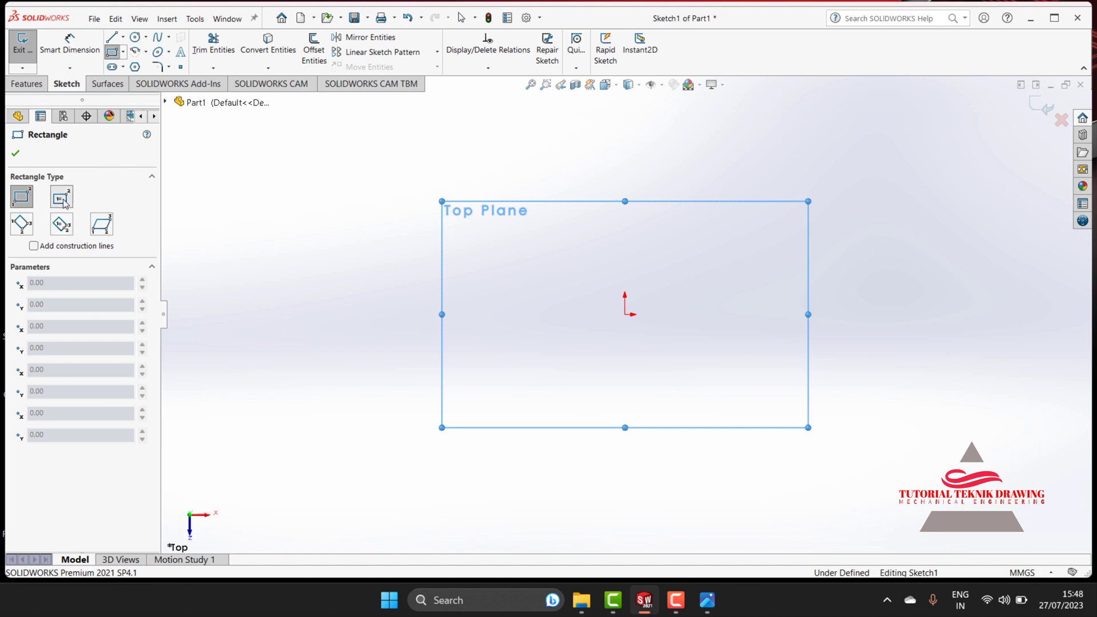
{"action": "left_click", "coordinate": [625, 315]}
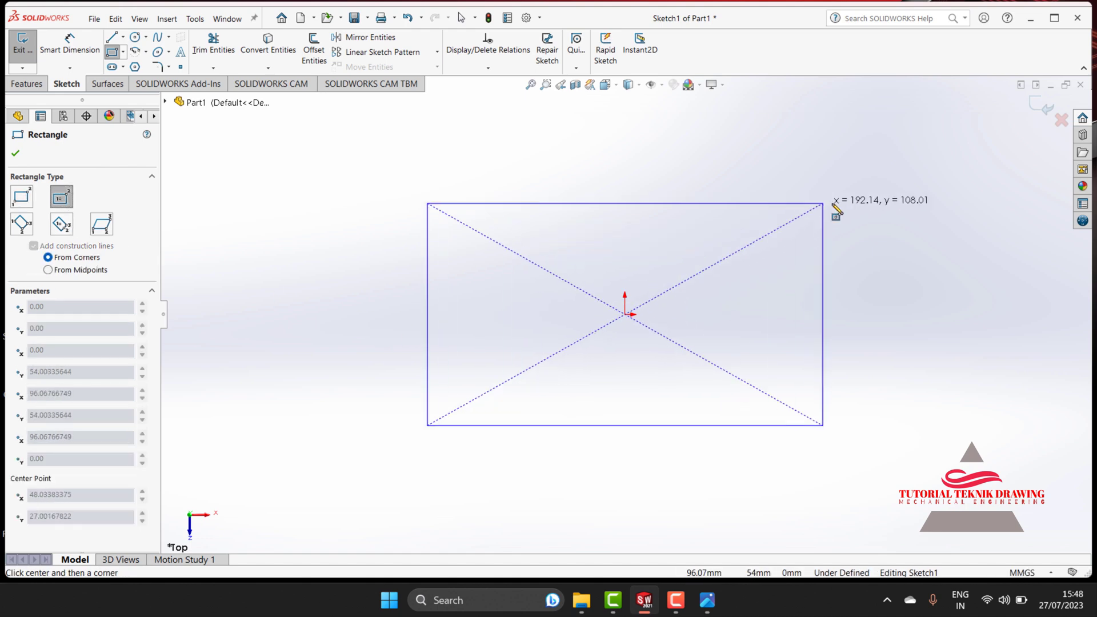
{"action": "left_click", "coordinate": [828, 214]}
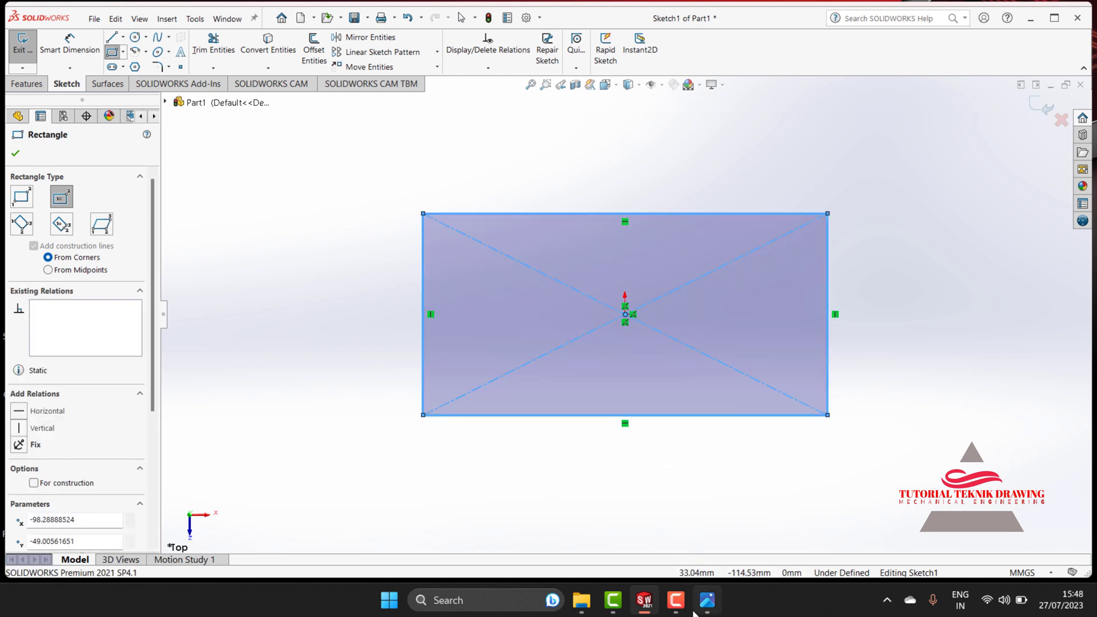
{"action": "left_click", "coordinate": [708, 600]}
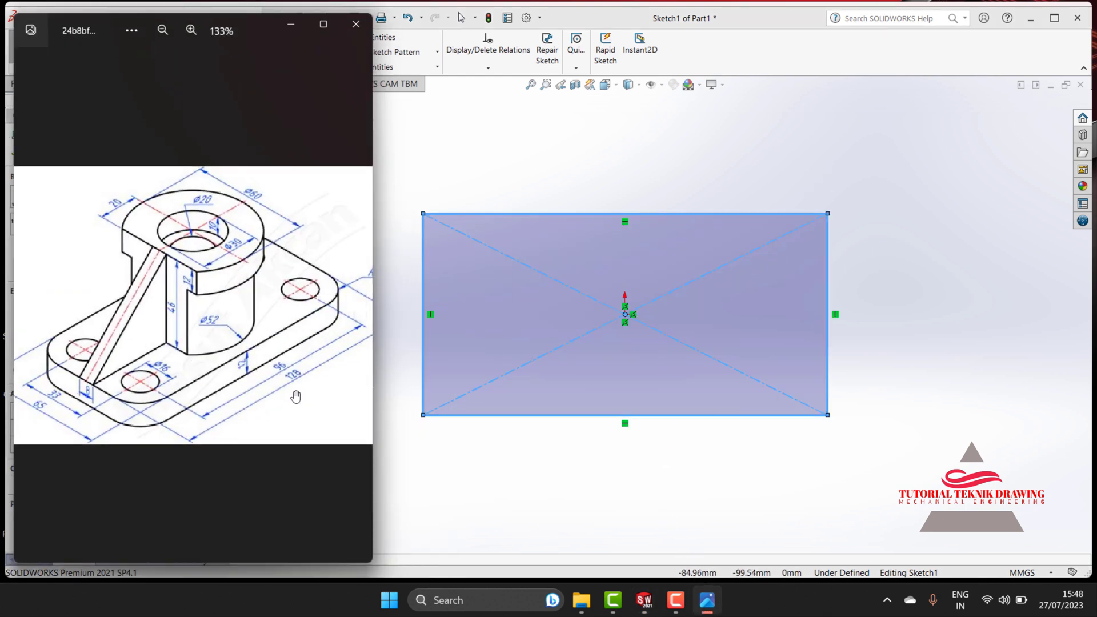
{"action": "left_click", "coordinate": [291, 24]}
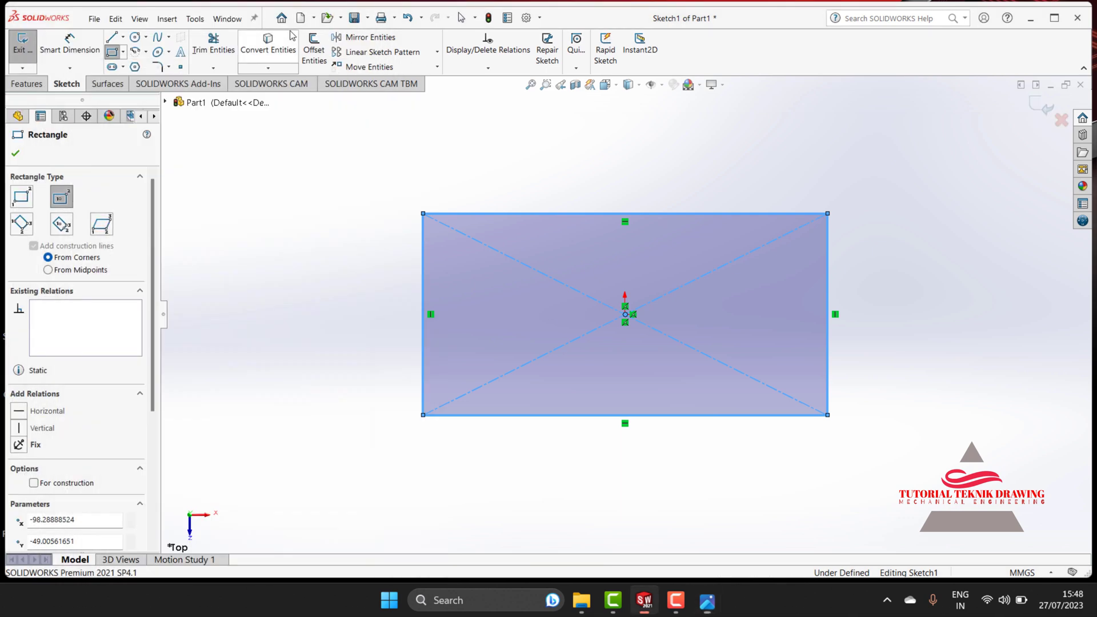
- Dimension the rectangle 128 mm wide and 64 mm high
{"action": "left_click", "coordinate": [70, 43]}
{"action": "left_click", "coordinate": [589, 214]}
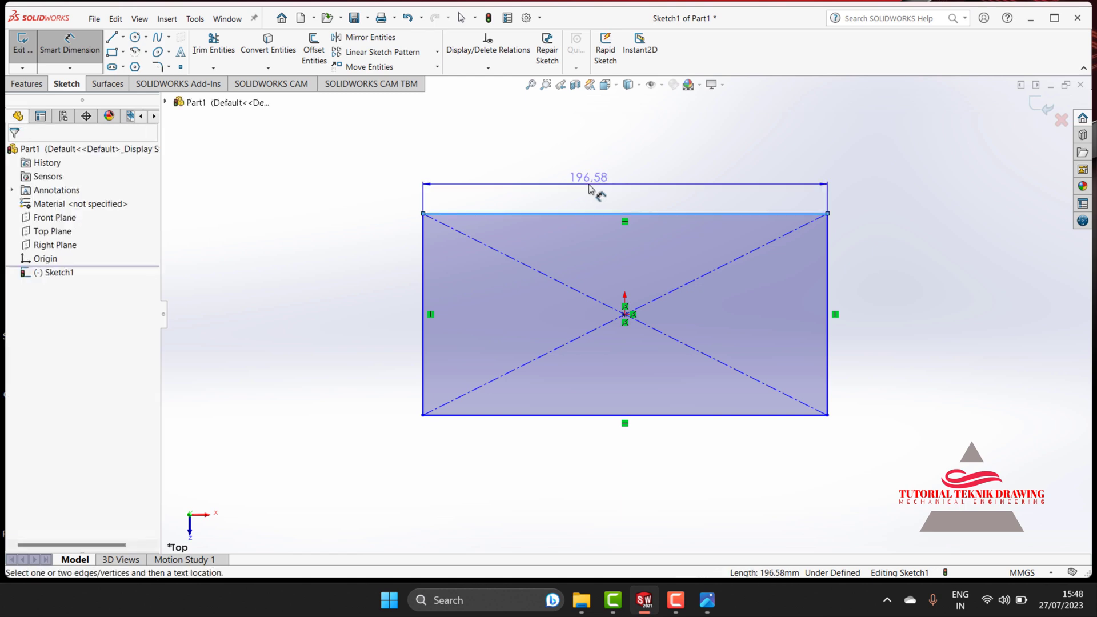
{"action": "left_click", "coordinate": [592, 189]}
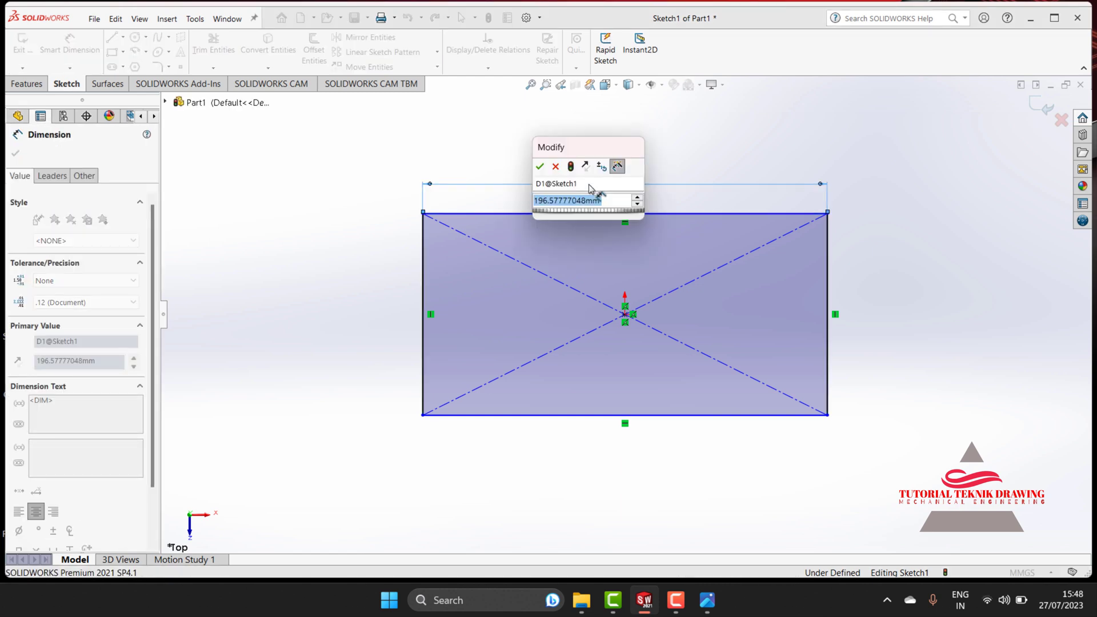
{"action": "type", "text": "128"}
{"action": "key", "text": "Return"}
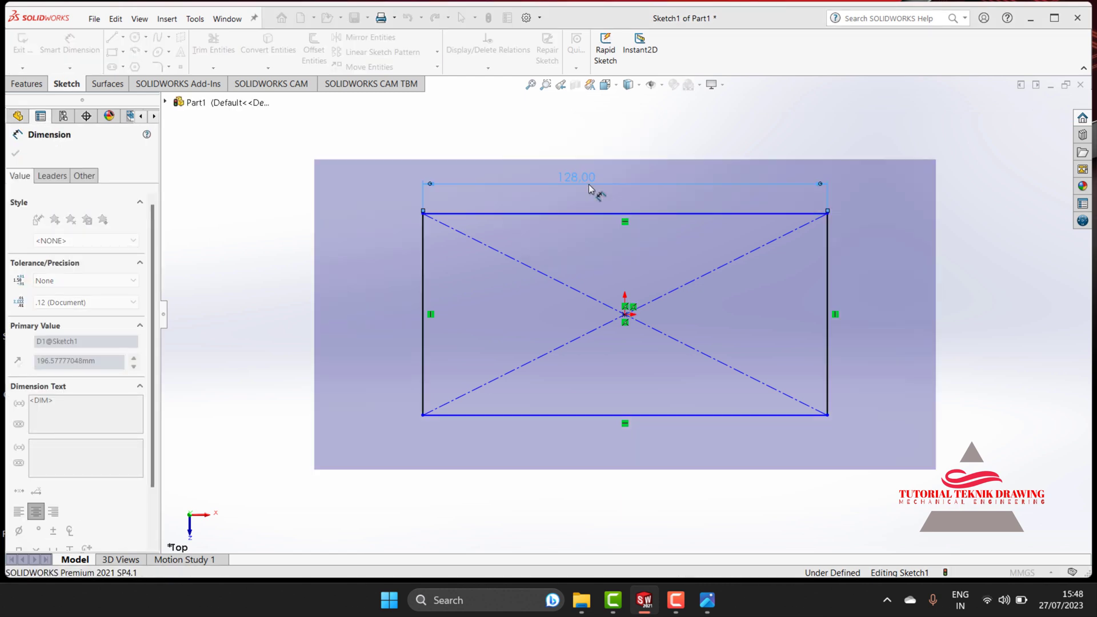
{"action": "left_click", "coordinate": [707, 600]}
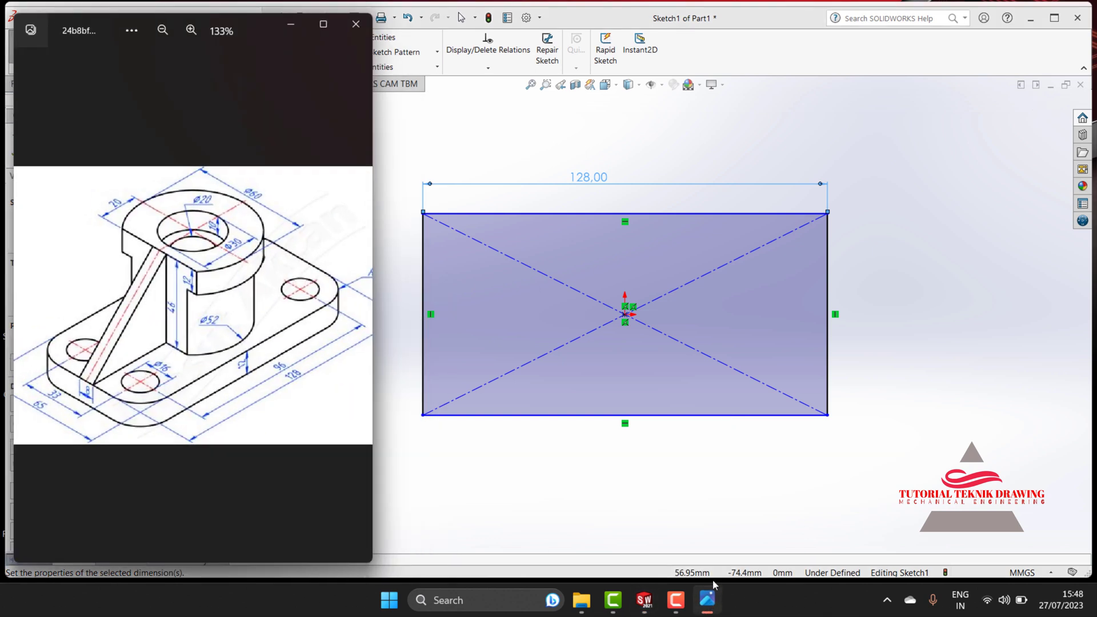
{"action": "mouse_move", "coordinate": [42, 420]}
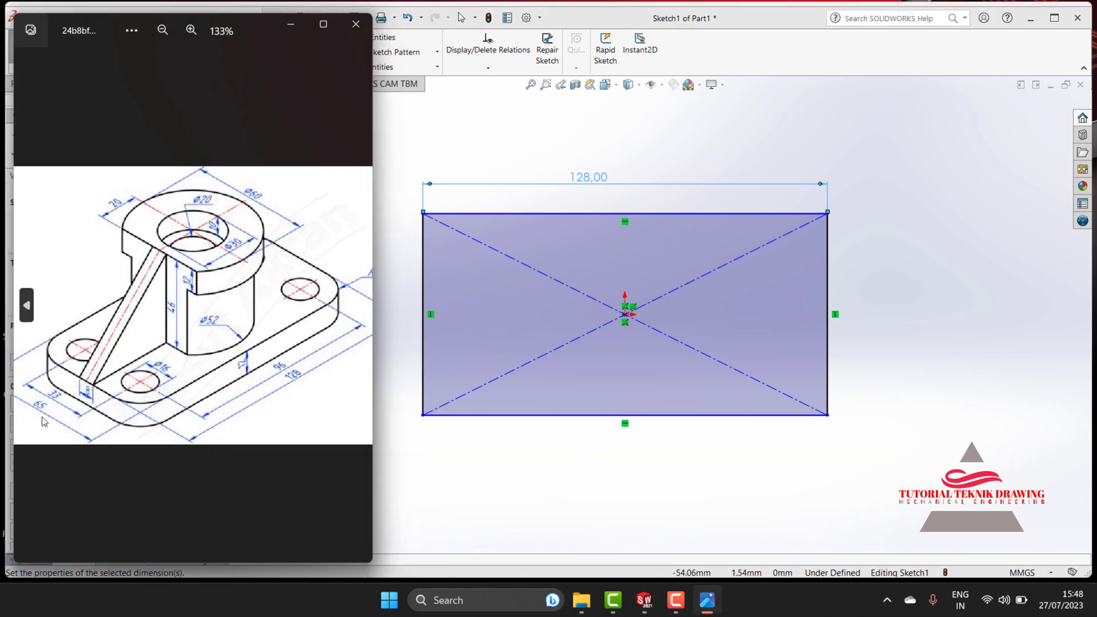
{"action": "left_click", "coordinate": [289, 26]}
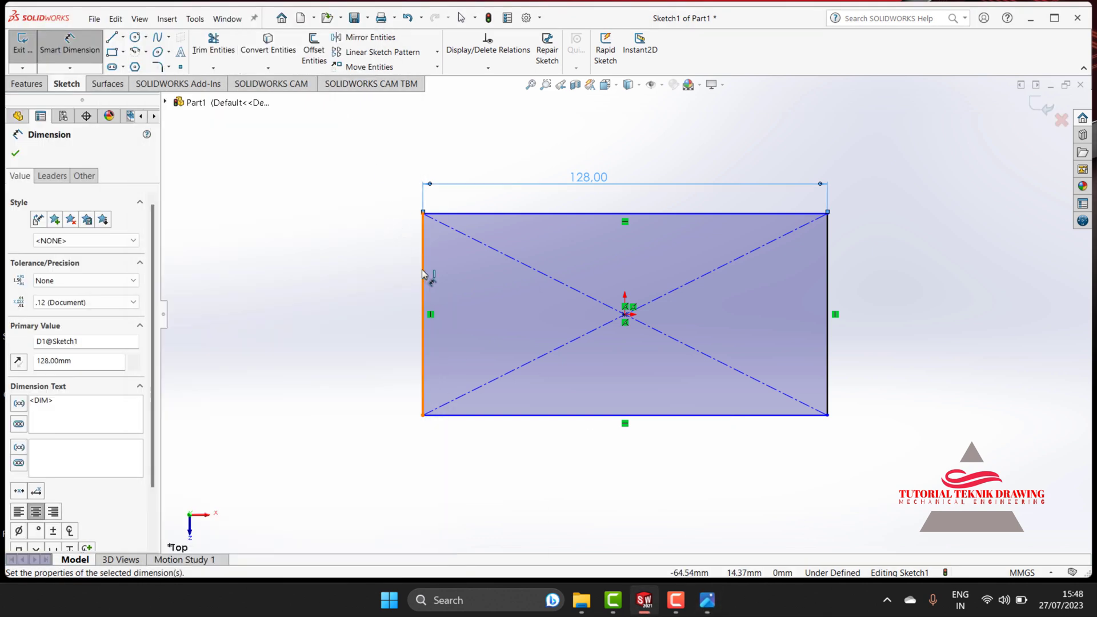
{"action": "left_click", "coordinate": [423, 274]}
{"action": "left_click", "coordinate": [366, 212]}
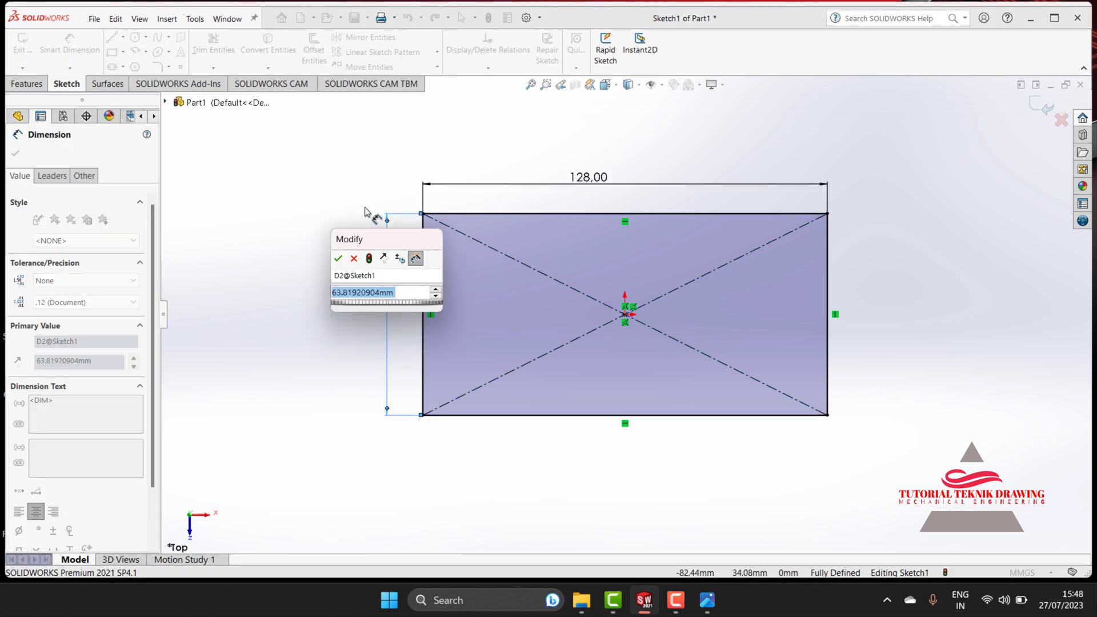
{"action": "type", "text": "64"}
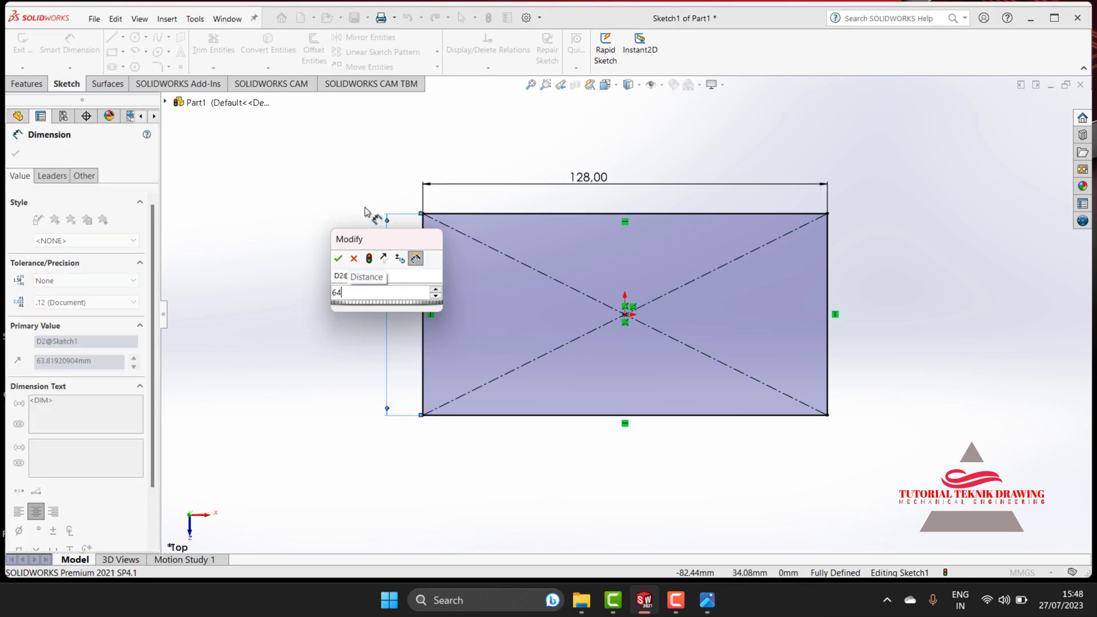
{"action": "key", "text": "Return"}
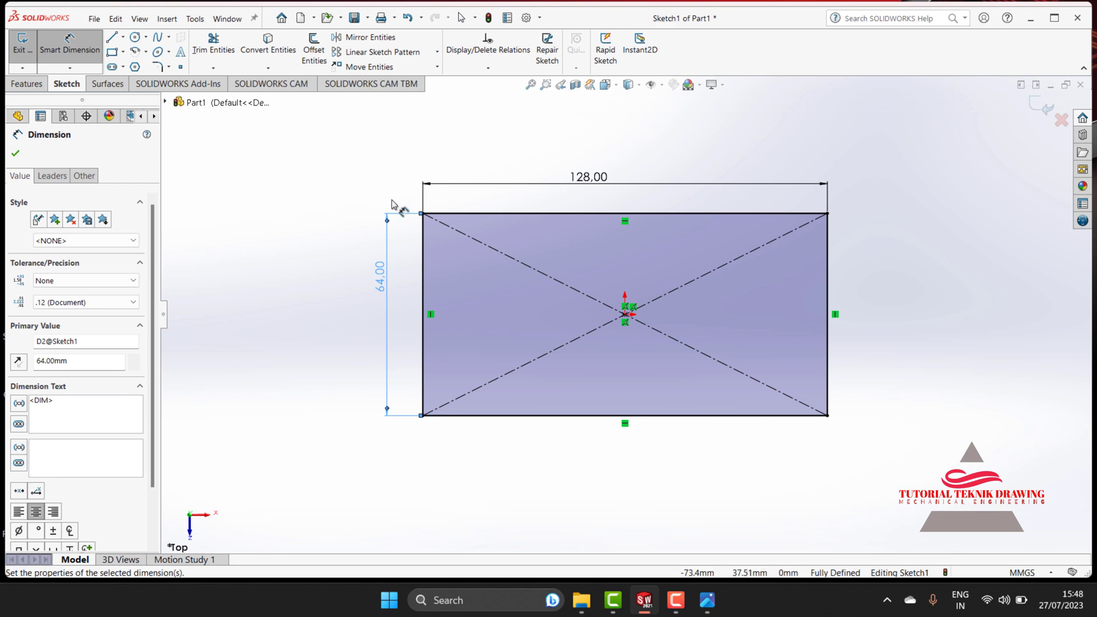
- Check the reference drawing for the corner radius
{"action": "left_click", "coordinate": [707, 600]}
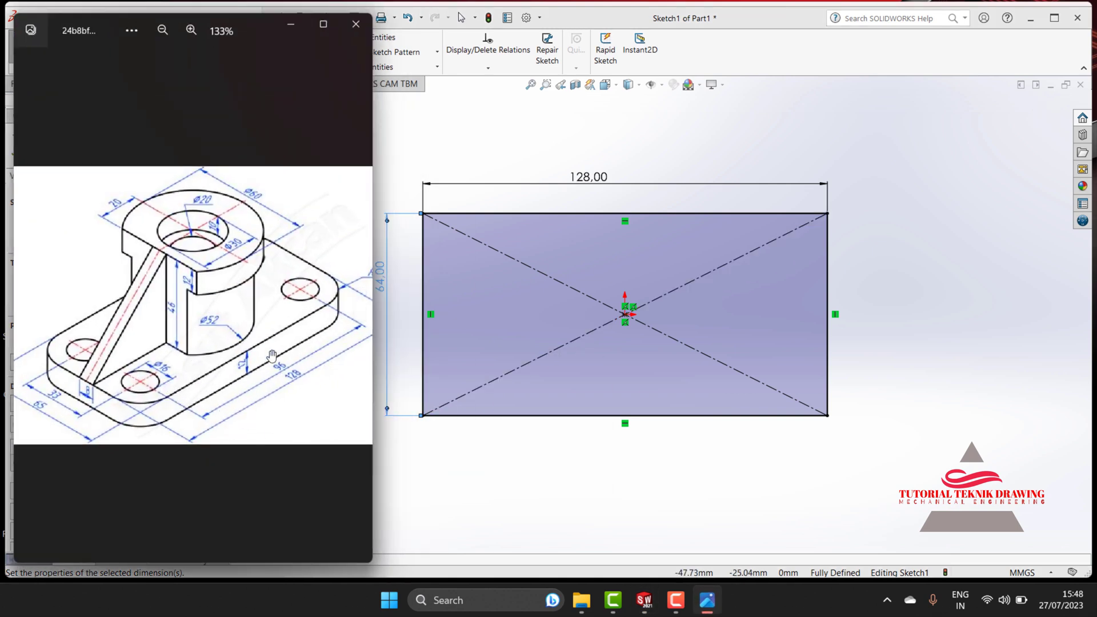
{"action": "scroll", "coordinate": [269, 343], "scroll_direction": "right", "scroll_amount": 2}
{"action": "mouse_move", "coordinate": [343, 285]}
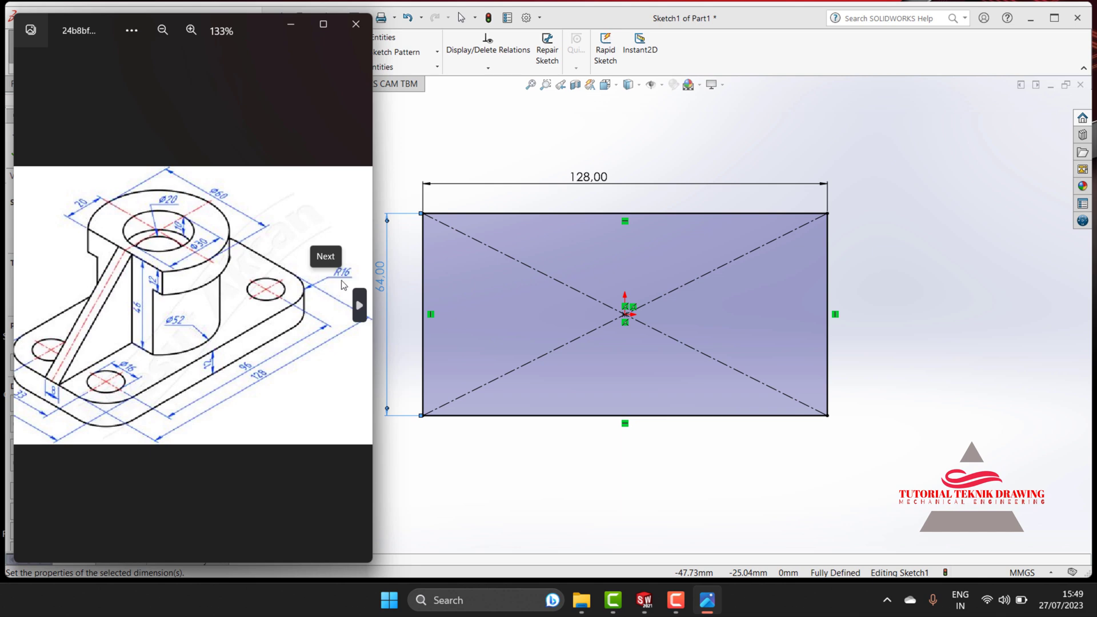
{"action": "left_click", "coordinate": [291, 27]}
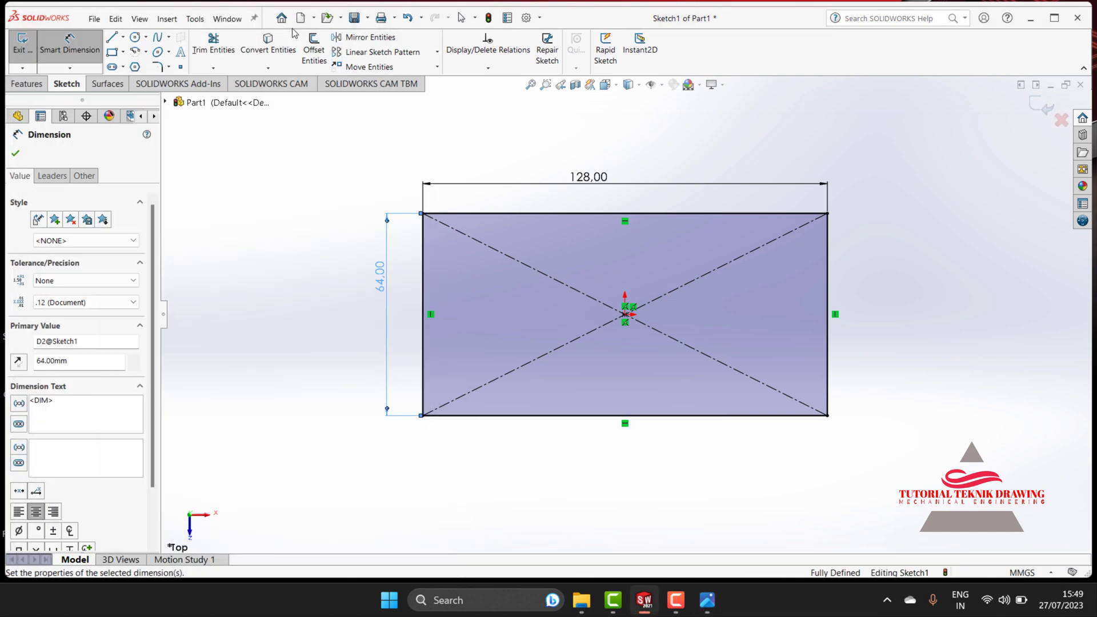
- Set Sketch Fillet to 16 mm and round the top-left and bottom-left corners
{"action": "left_click", "coordinate": [158, 67]}
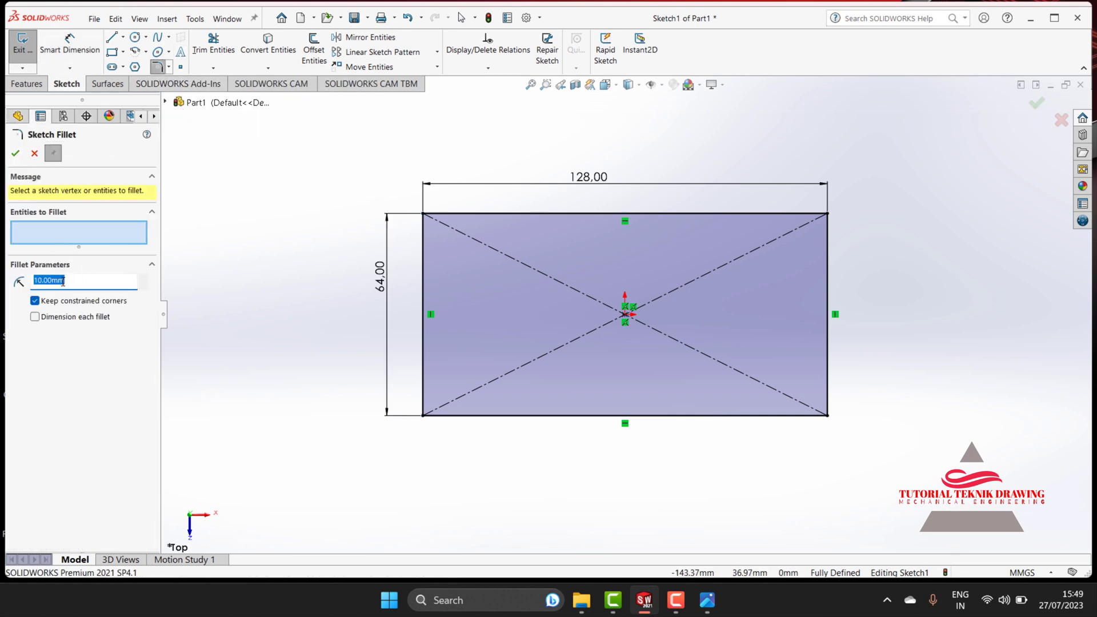
{"action": "left_click", "coordinate": [63, 281]}
{"action": "left_click_drag", "start_coordinate": [76, 281], "coordinate": [20, 281]}
{"action": "type", "text": "16"}
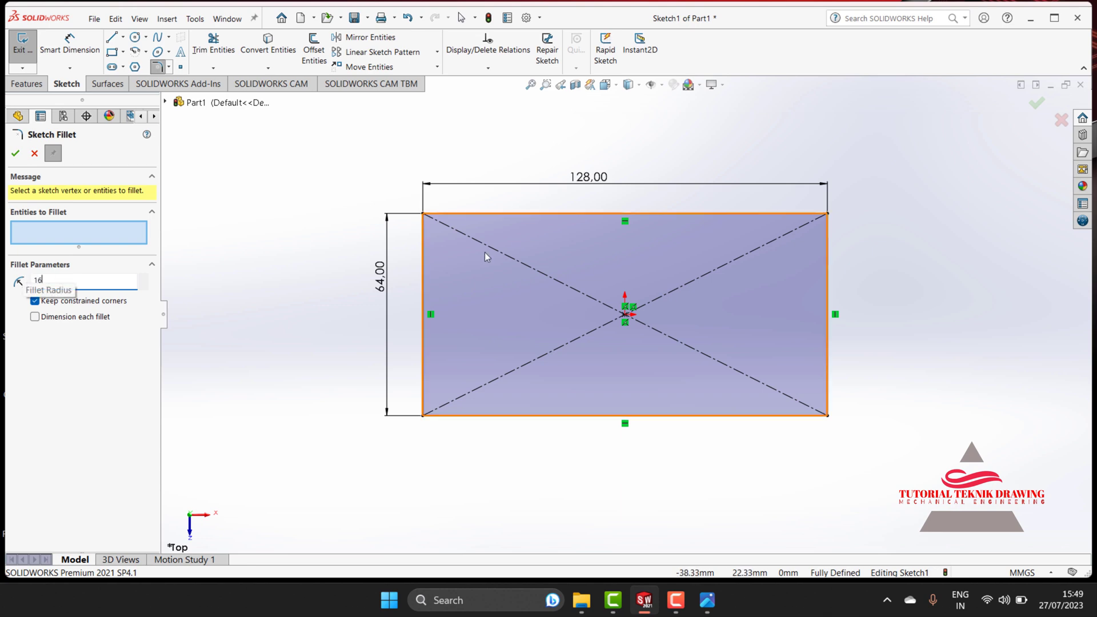
{"action": "left_click", "coordinate": [422, 242]}
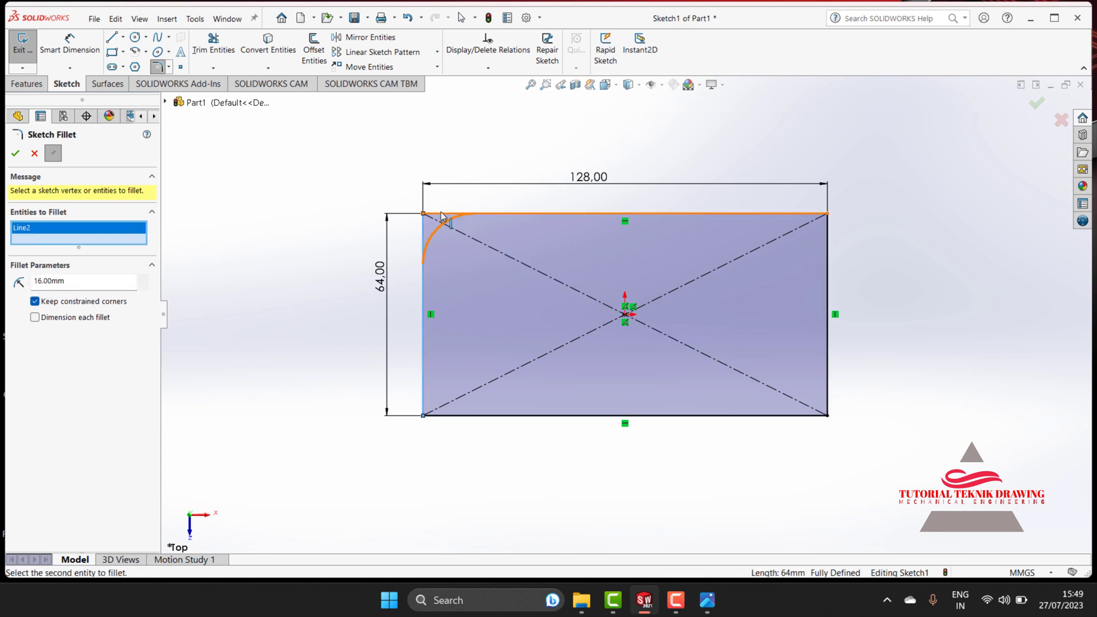
{"action": "left_click", "coordinate": [448, 214]}
{"action": "left_click", "coordinate": [449, 416]}
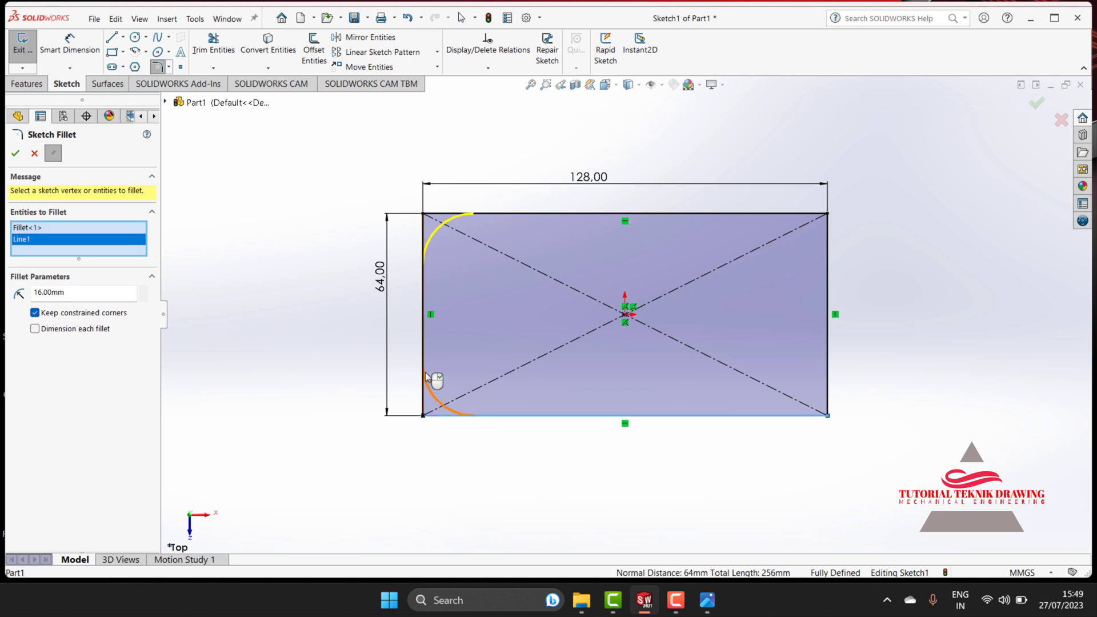
{"action": "left_click", "coordinate": [423, 384]}
- Round the bottom-right and top-right corners, confirm the fillets, and recheck the reference drawing
{"action": "left_click", "coordinate": [775, 415]}
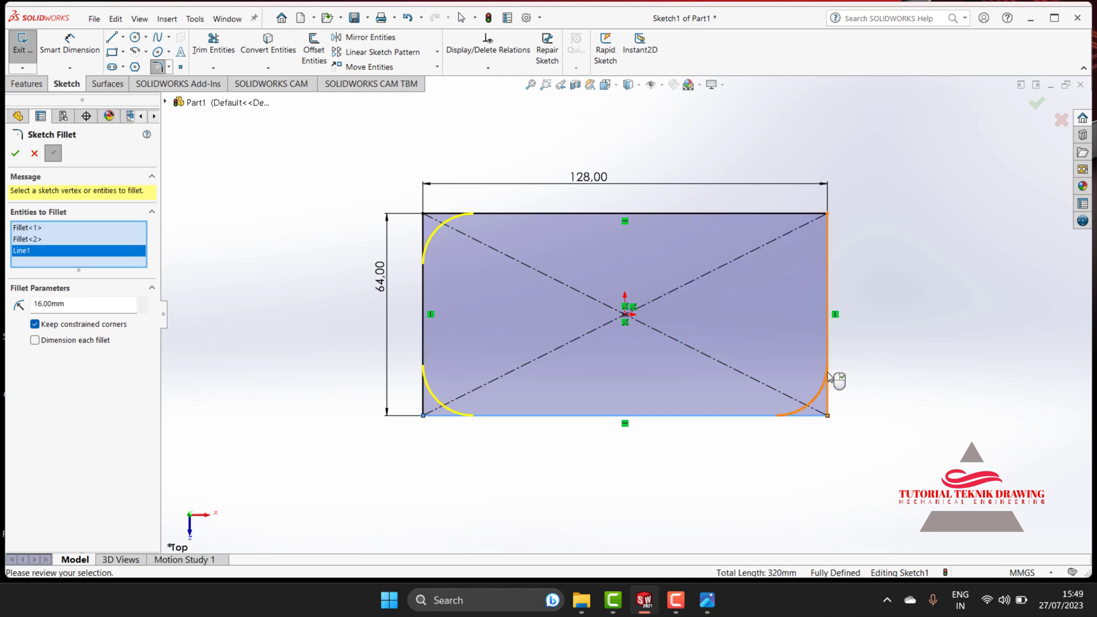
{"action": "left_click", "coordinate": [827, 376]}
{"action": "left_click", "coordinate": [828, 242]}
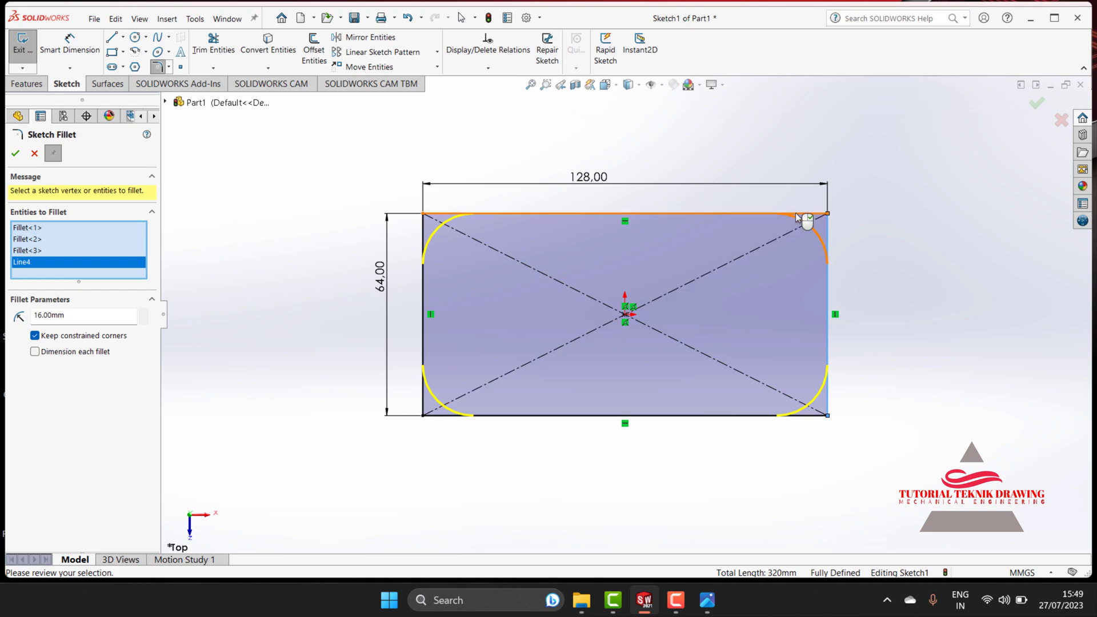
{"action": "left_click", "coordinate": [806, 214]}
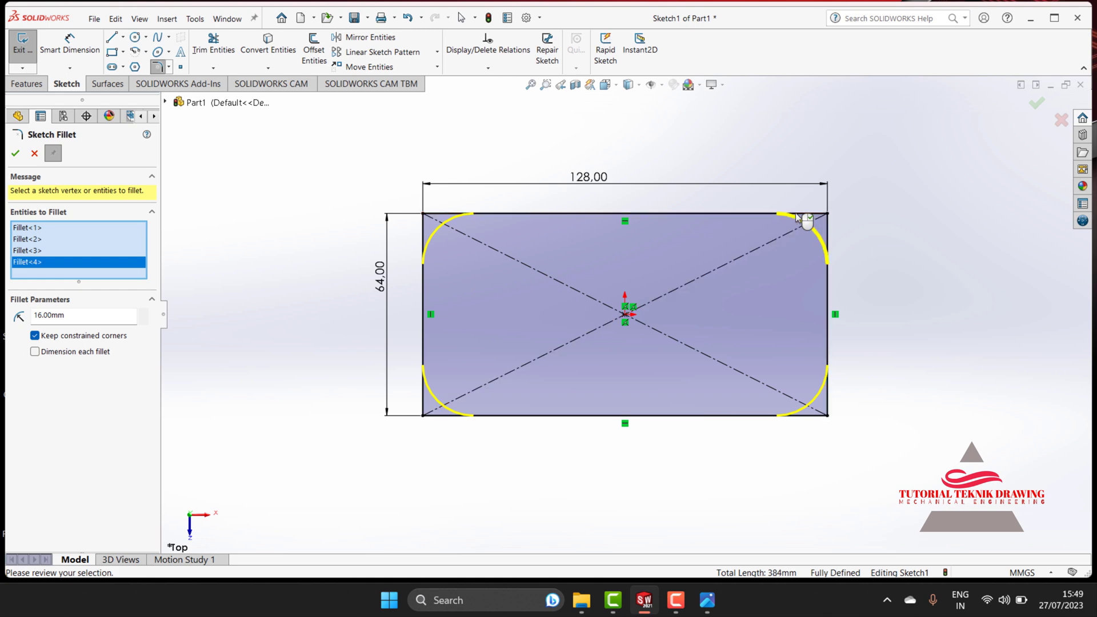
{"action": "left_click", "coordinate": [15, 153]}
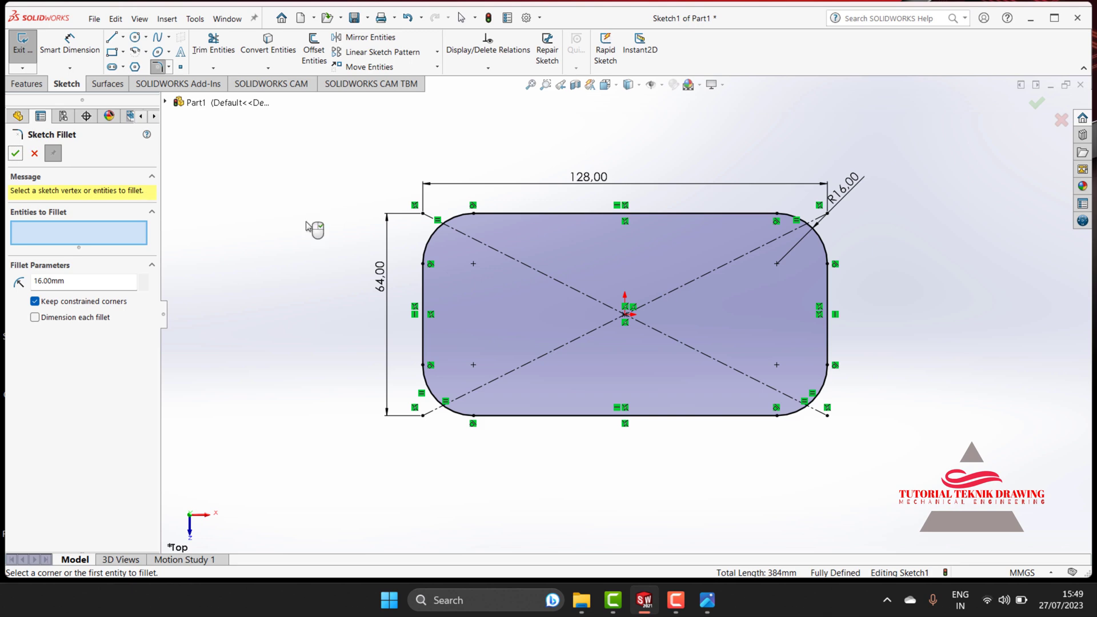
{"action": "left_click", "coordinate": [707, 600]}
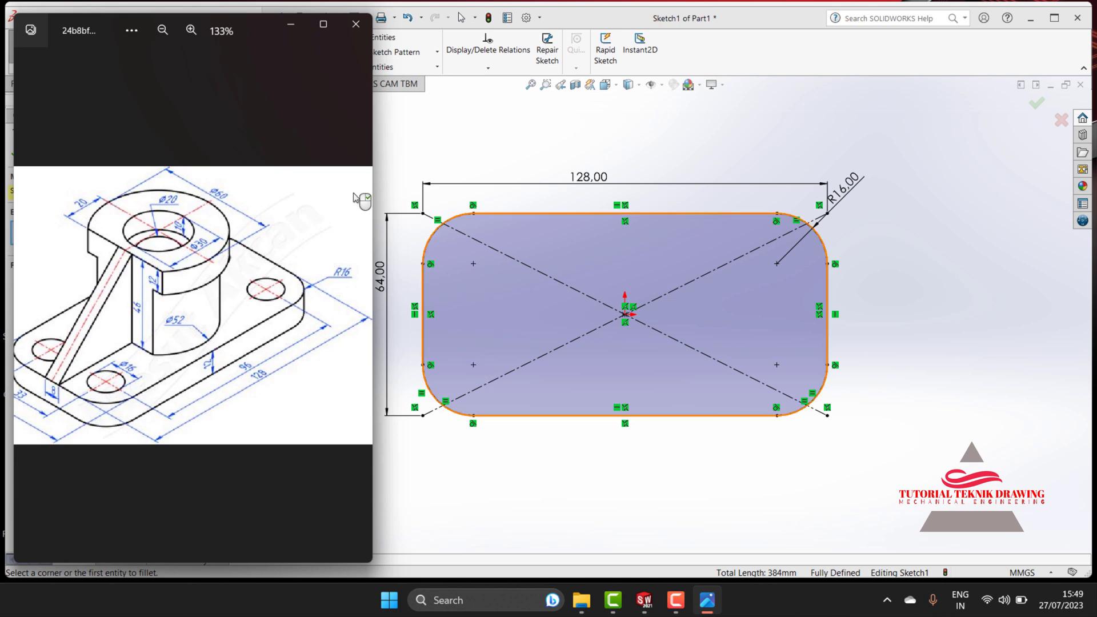
{"action": "left_click", "coordinate": [290, 24]}
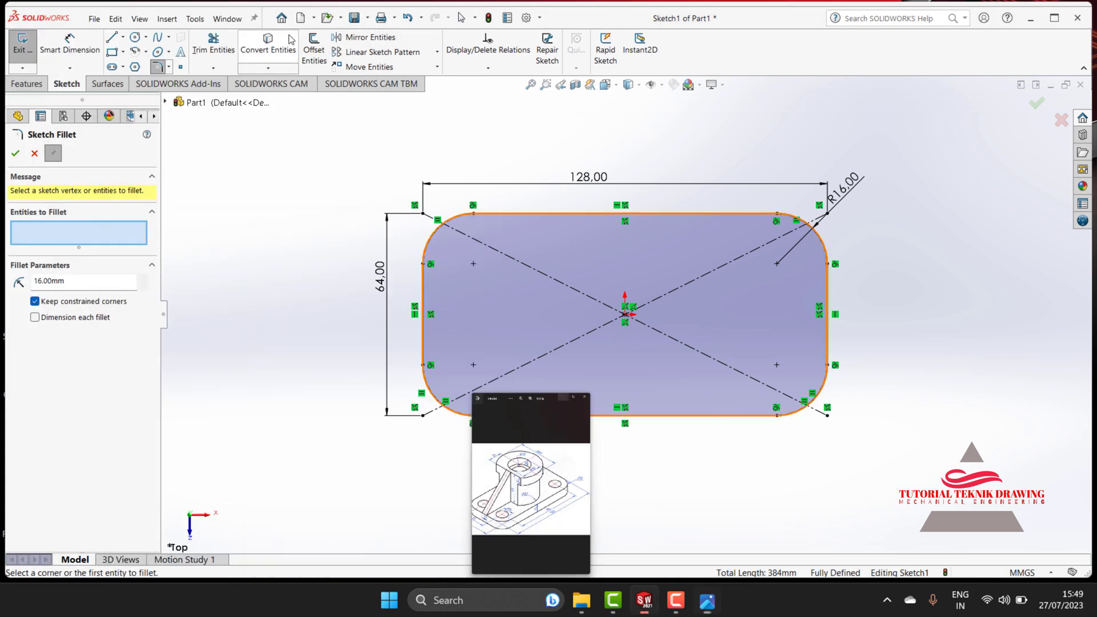
- Draw four hole circles near the plate's top-left, bottom-left, bottom-right and top-right corners
{"action": "left_click", "coordinate": [134, 39]}
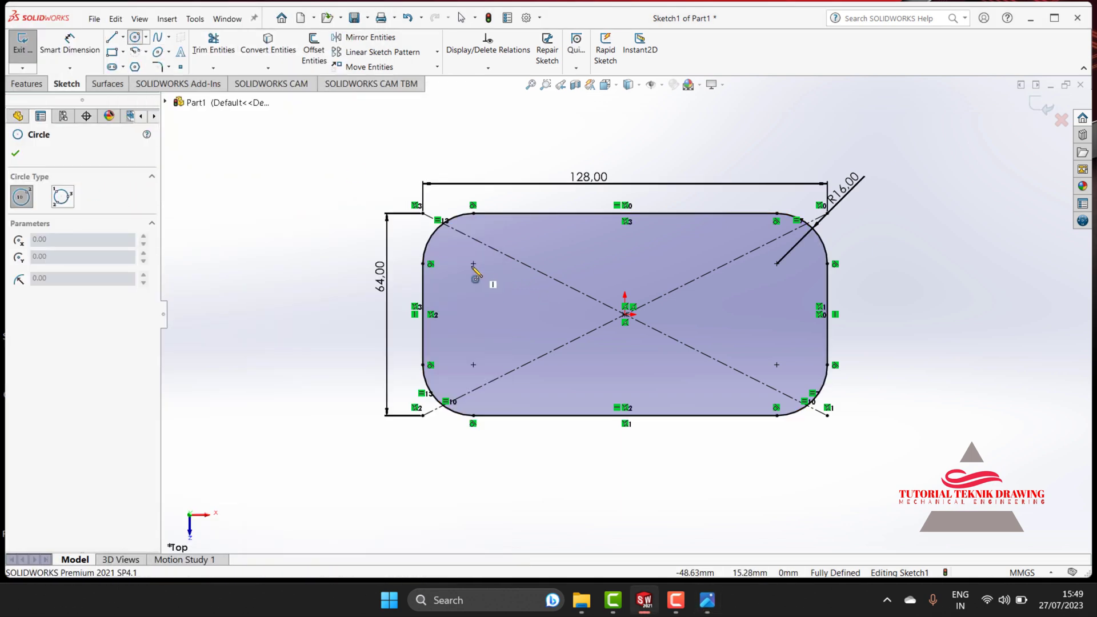
{"action": "left_click", "coordinate": [473, 263]}
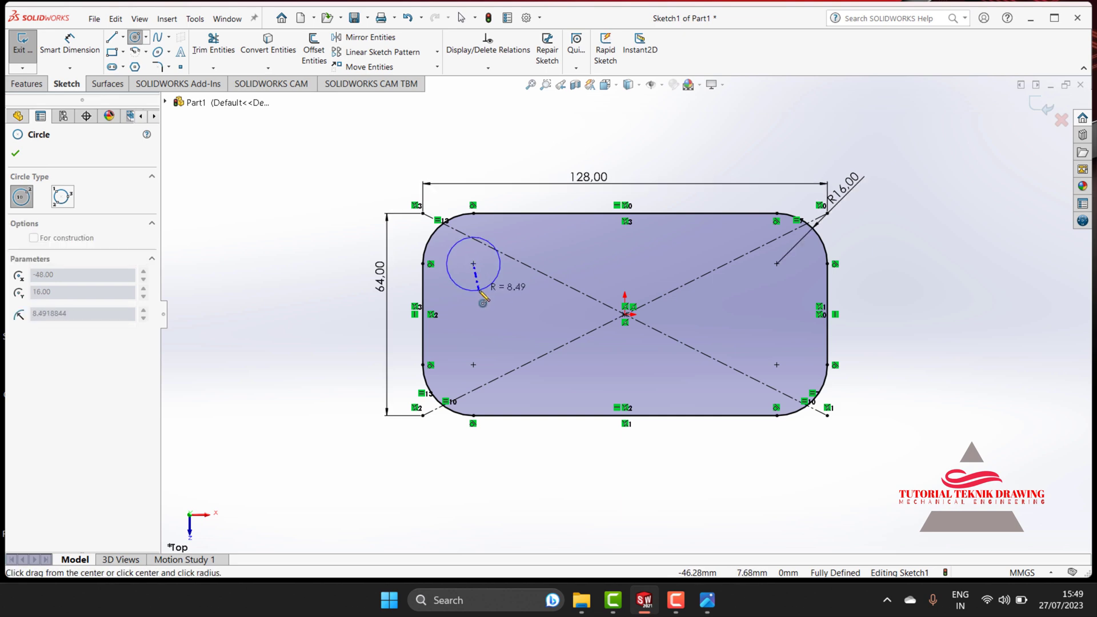
{"action": "left_click", "coordinate": [492, 282]}
{"action": "left_click", "coordinate": [474, 365]}
{"action": "left_click", "coordinate": [491, 382]}
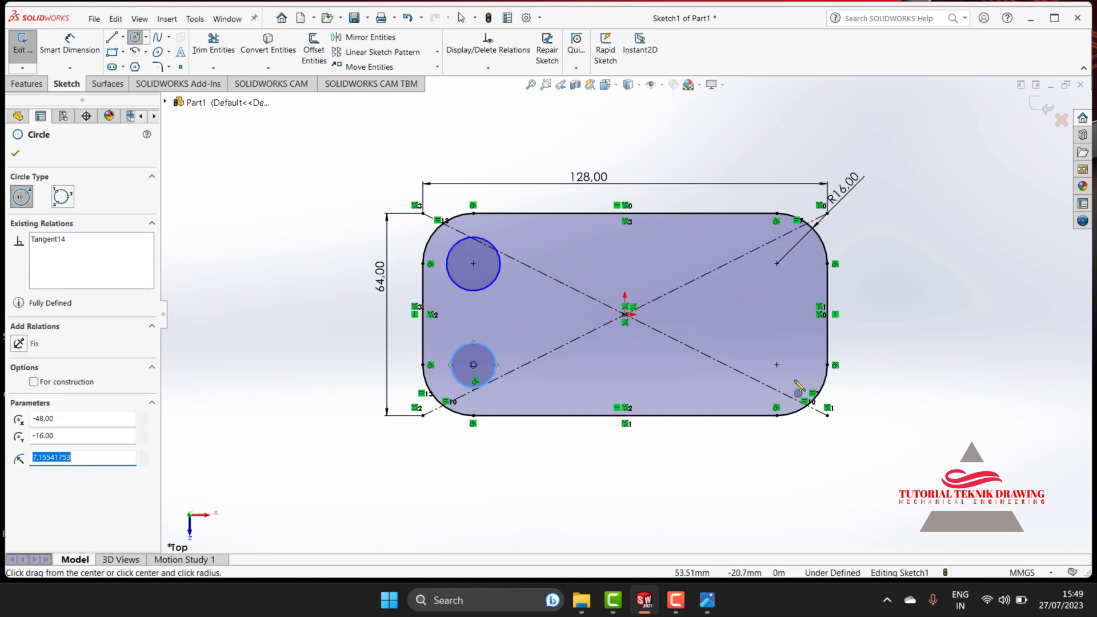
{"action": "left_click", "coordinate": [776, 365]}
{"action": "left_click", "coordinate": [778, 345]}
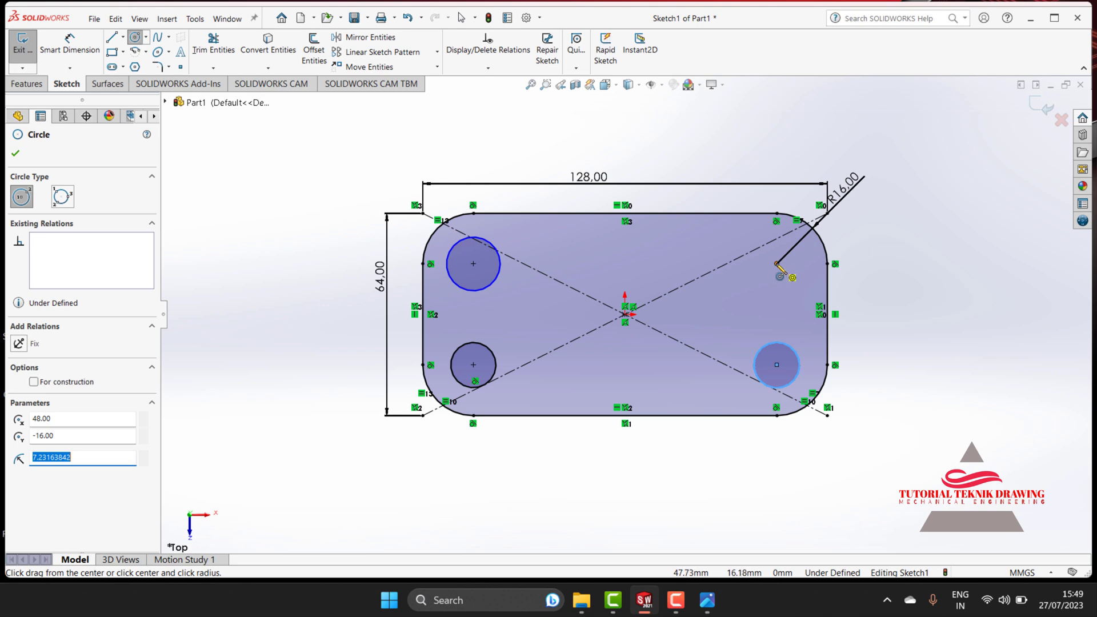
{"action": "left_click", "coordinate": [776, 263]}
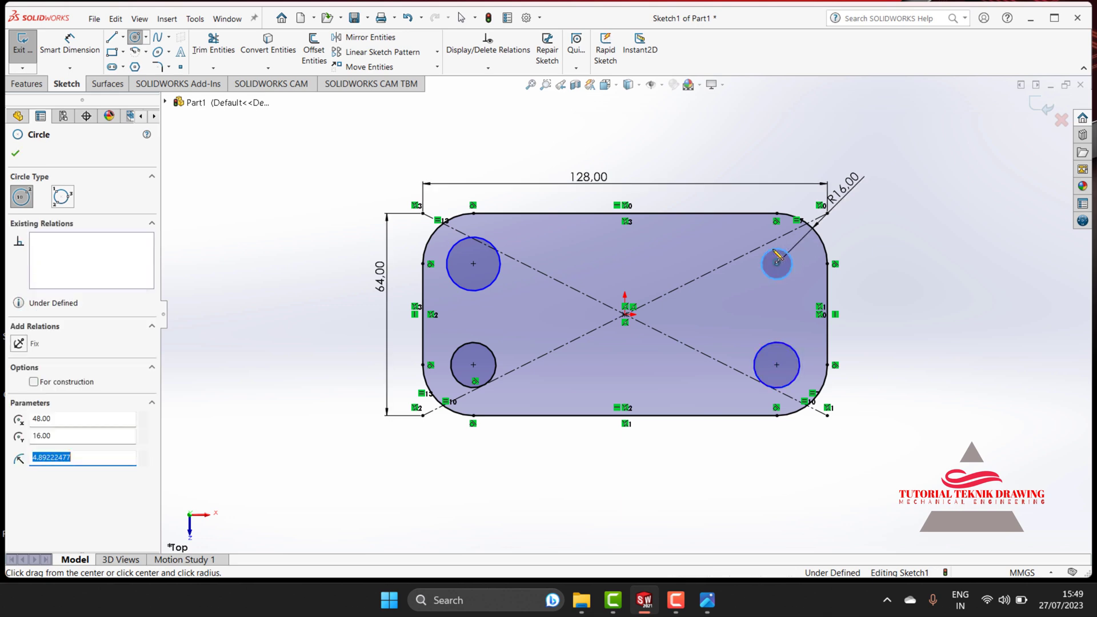
- Dimension the top-left circle to a 16 mm diameter
{"action": "left_click", "coordinate": [69, 43]}
{"action": "left_click", "coordinate": [490, 245]}
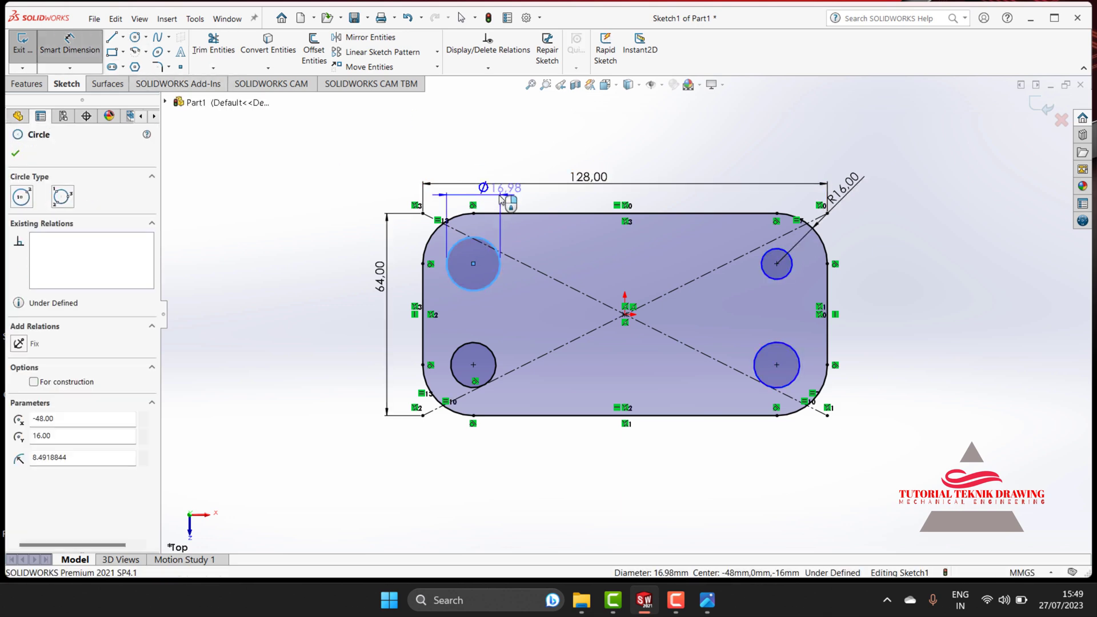
{"action": "left_click", "coordinate": [504, 152]}
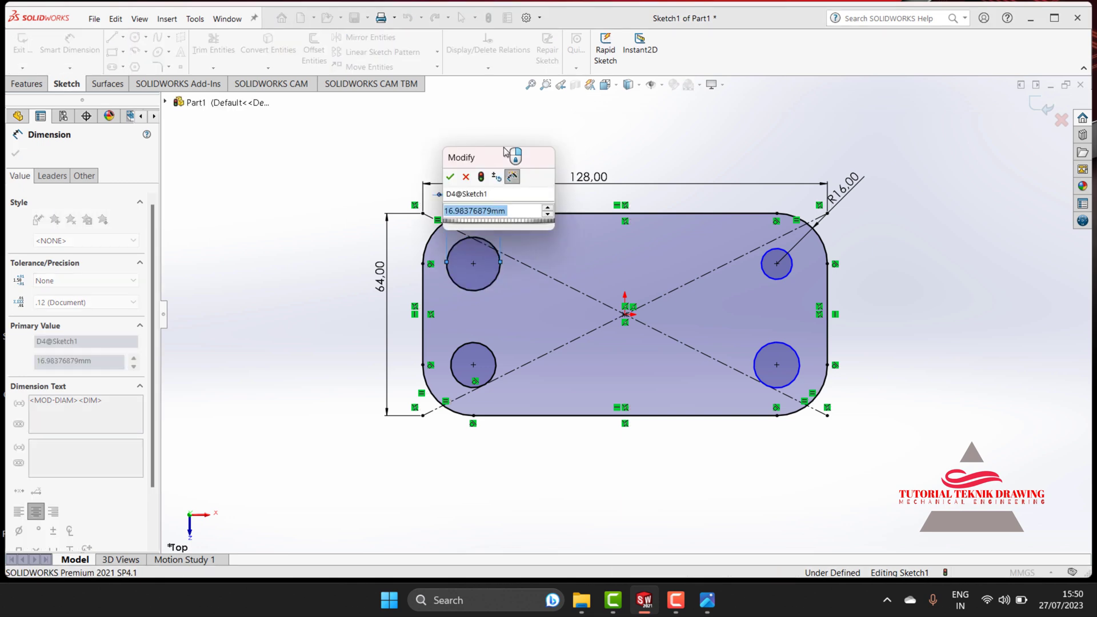
{"action": "type", "text": "16"}
{"action": "key", "text": "Return"}
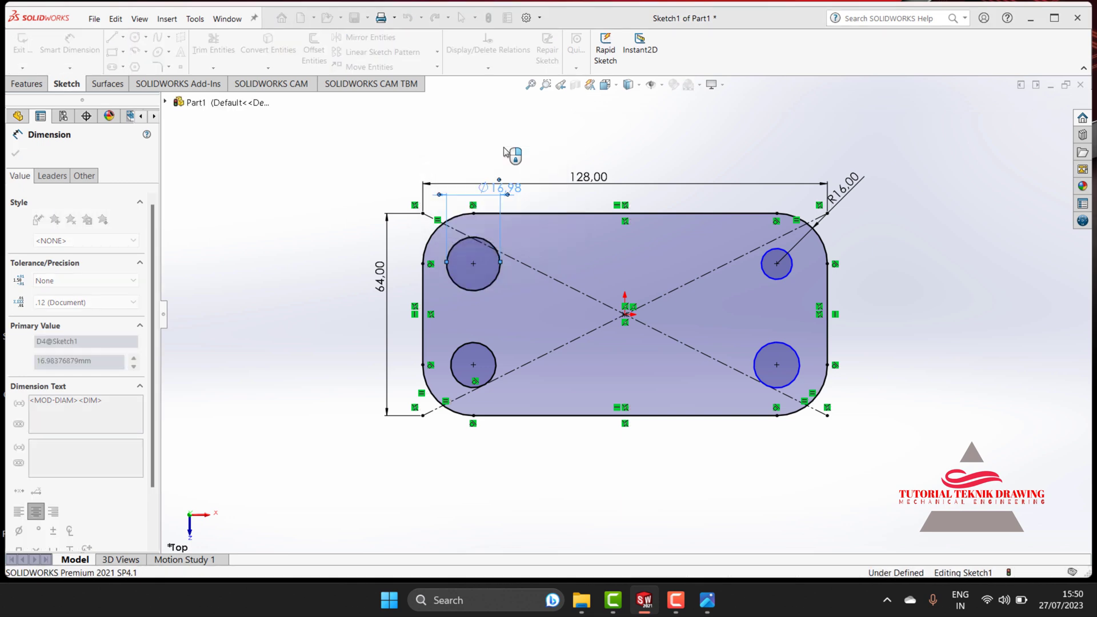
- Add a diameter dimension to the bottom-left circle, which comes out driven at Ø14.31
{"action": "left_click", "coordinate": [495, 360]}
{"action": "left_click", "coordinate": [524, 337]}
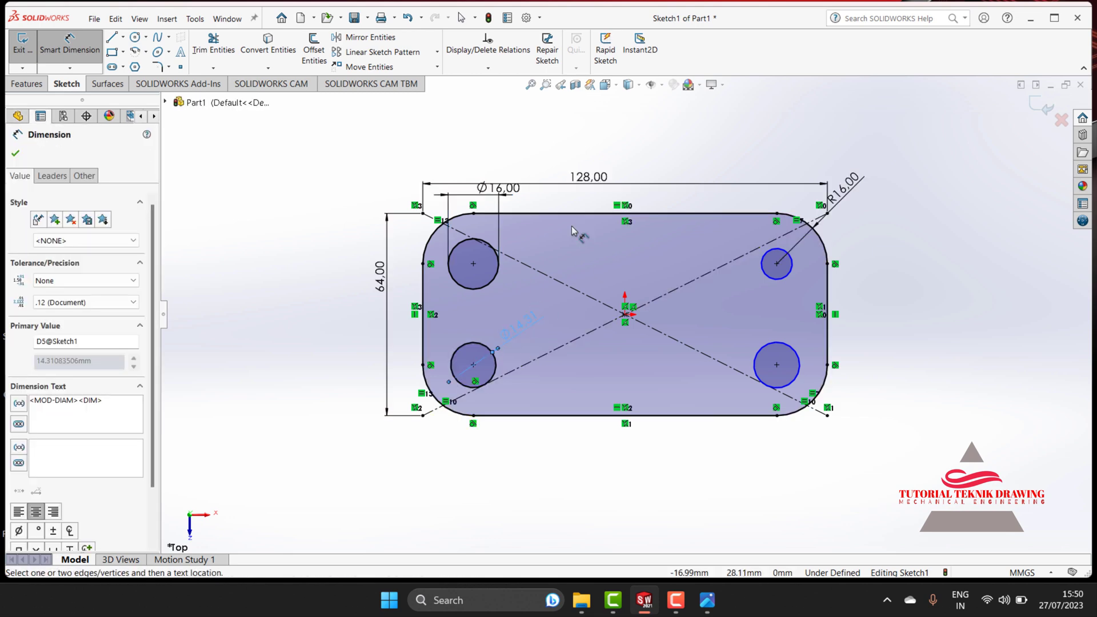
{"action": "double_click", "coordinate": [516, 331]}
{"action": "left_click", "coordinate": [632, 298]}
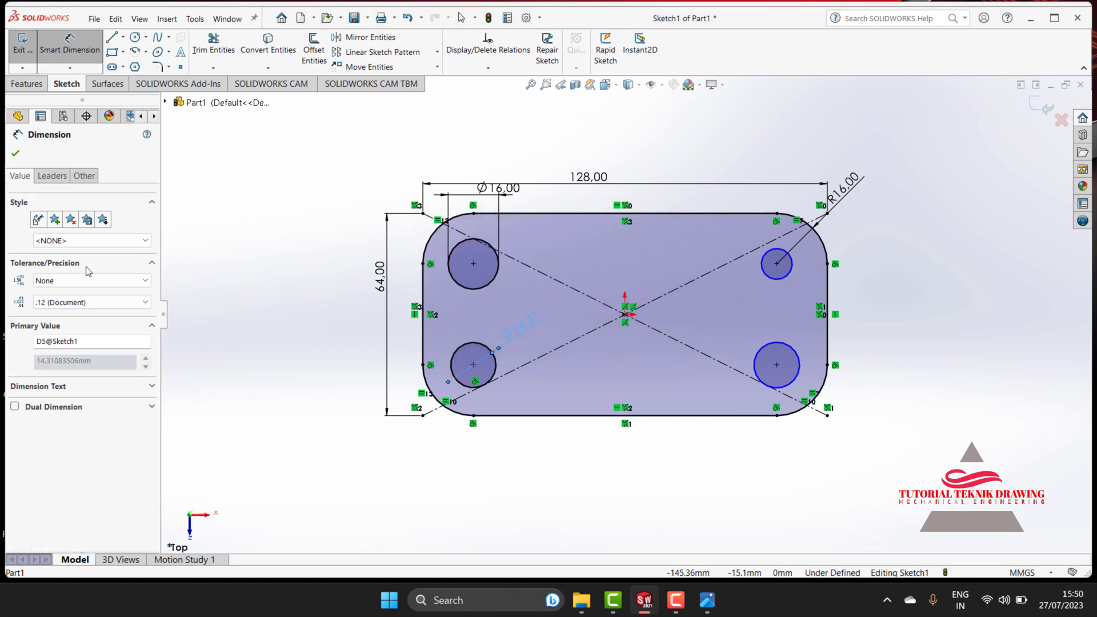
{"action": "key", "text": "Escape"}
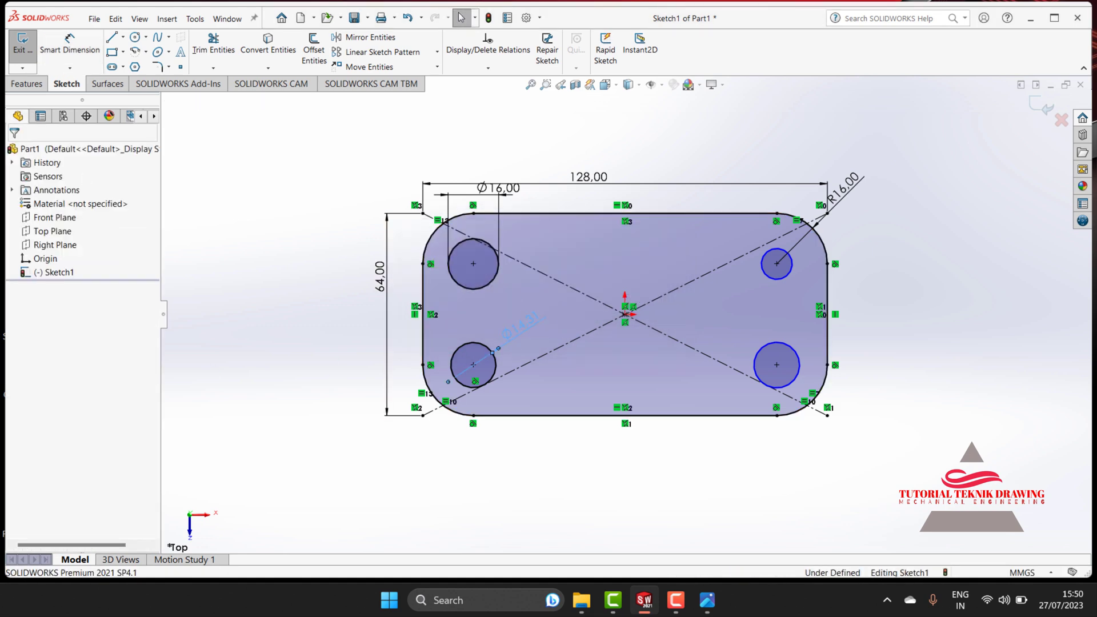
- Try to edit the driven Ø14.31 dimension, then undo the recent dimension changes
{"action": "double_click", "coordinate": [524, 327]}
{"action": "left_click", "coordinate": [630, 298]}
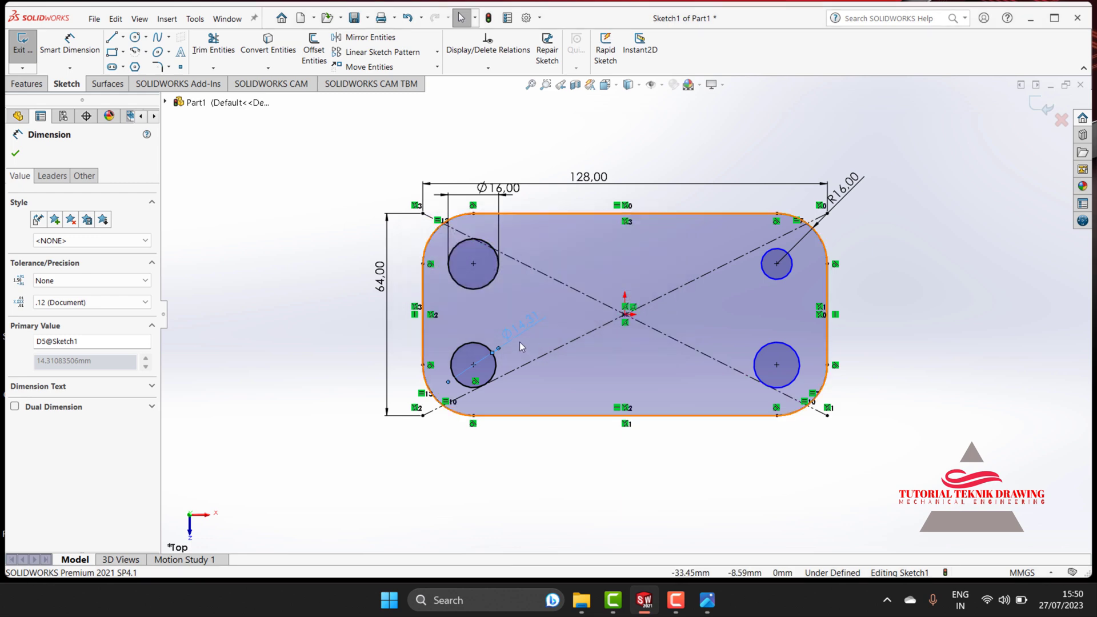
{"action": "key", "text": "Escape"}
{"action": "key", "text": "ctrl+z"}
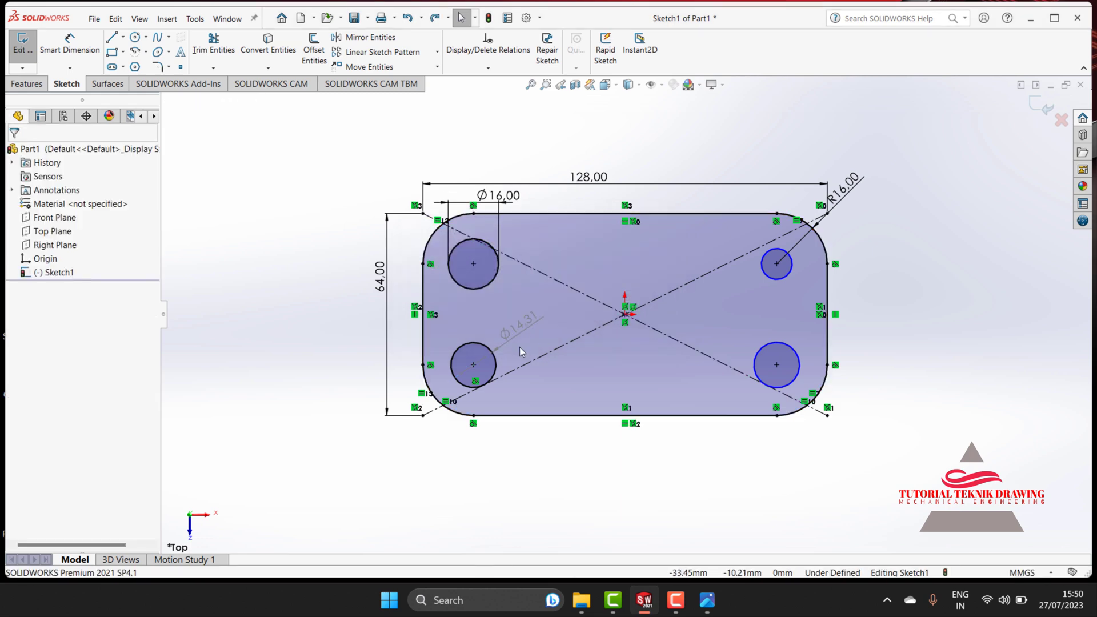
- Re-dimension the bottom-left circle and set its tolerance type to Basic
{"action": "left_click", "coordinate": [69, 46]}
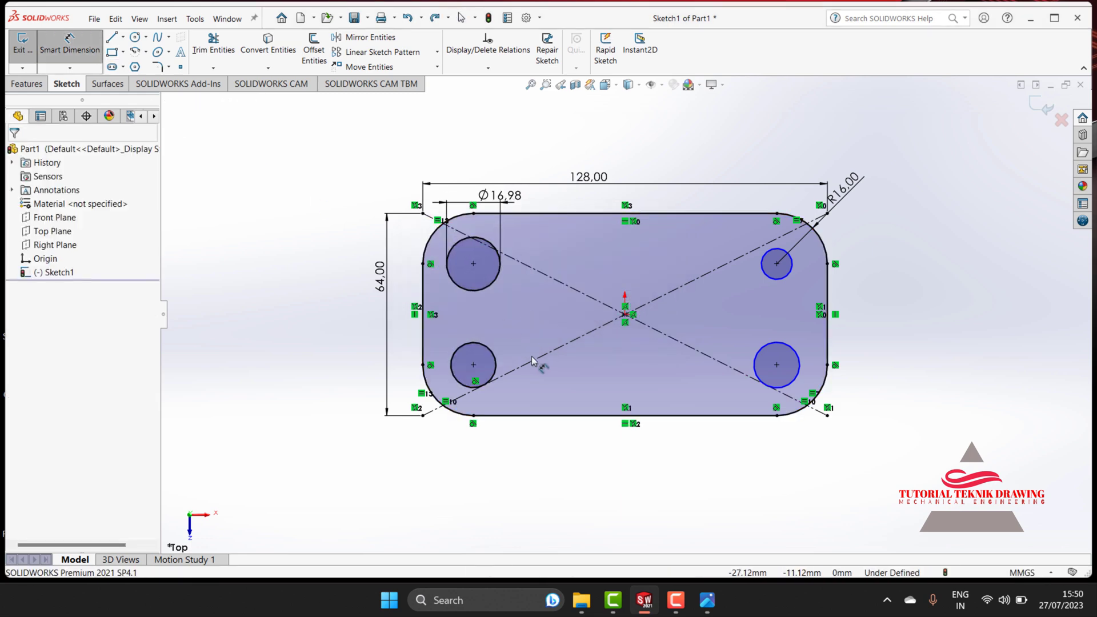
{"action": "left_click", "coordinate": [495, 359]}
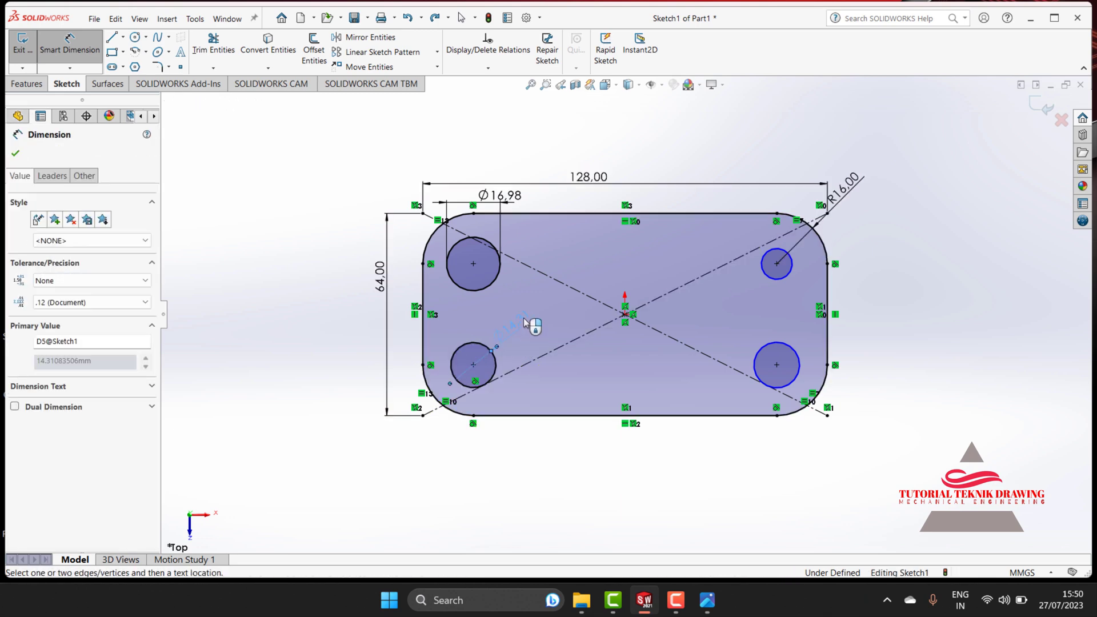
{"action": "left_click", "coordinate": [512, 329]}
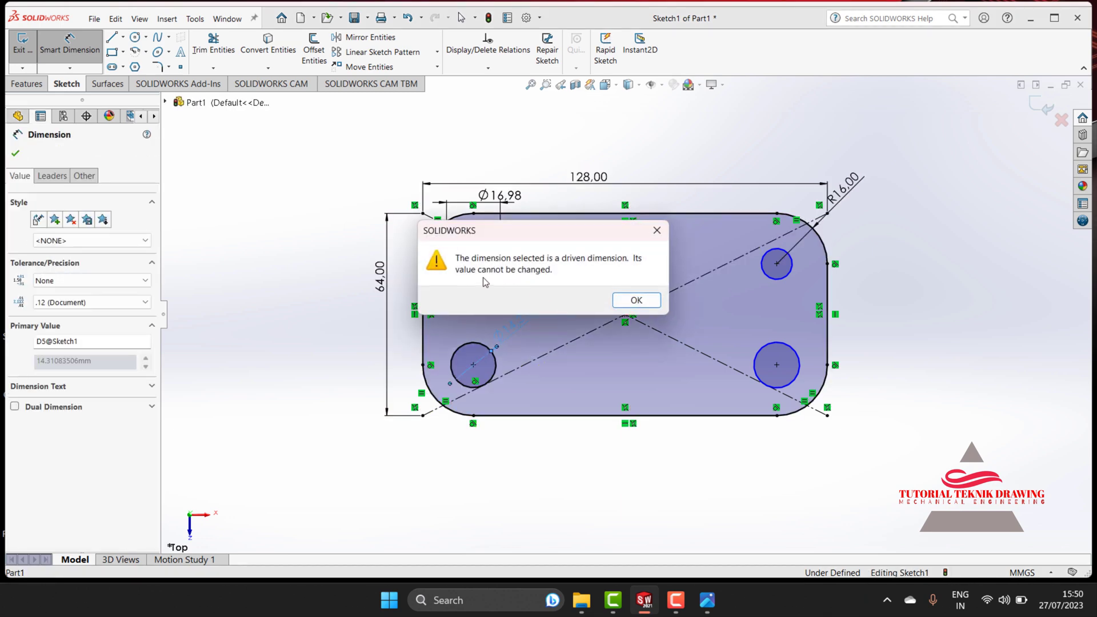
{"action": "left_click", "coordinate": [657, 230]}
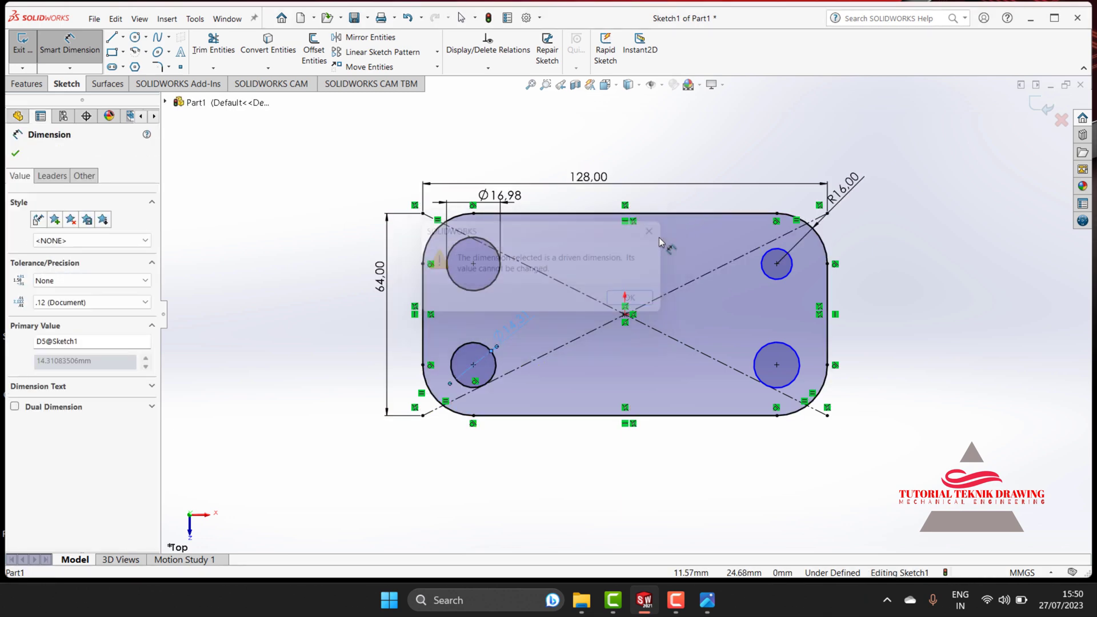
{"action": "left_click", "coordinate": [67, 303]}
{"action": "left_click", "coordinate": [70, 283]}
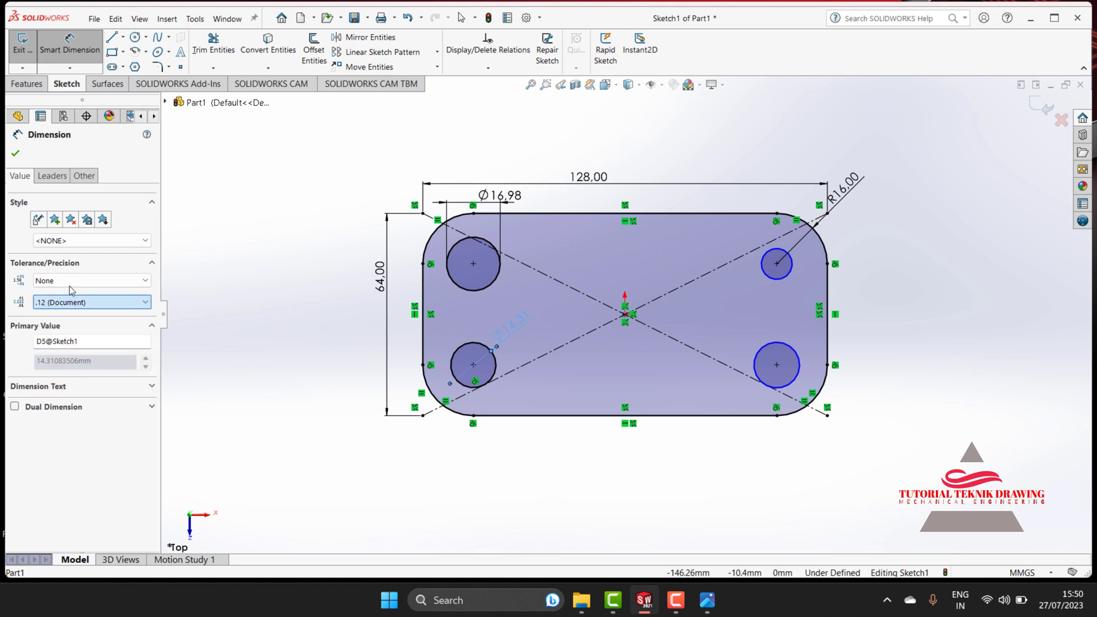
{"action": "left_click", "coordinate": [75, 280]}
{"action": "left_click", "coordinate": [63, 301]}
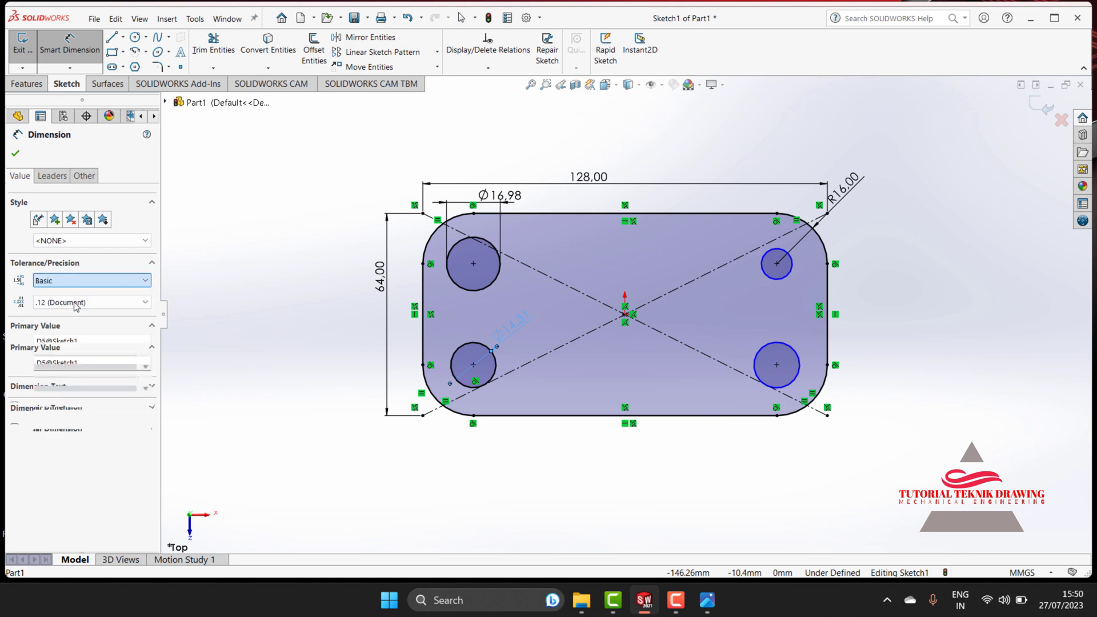
{"action": "left_click", "coordinate": [509, 330]}
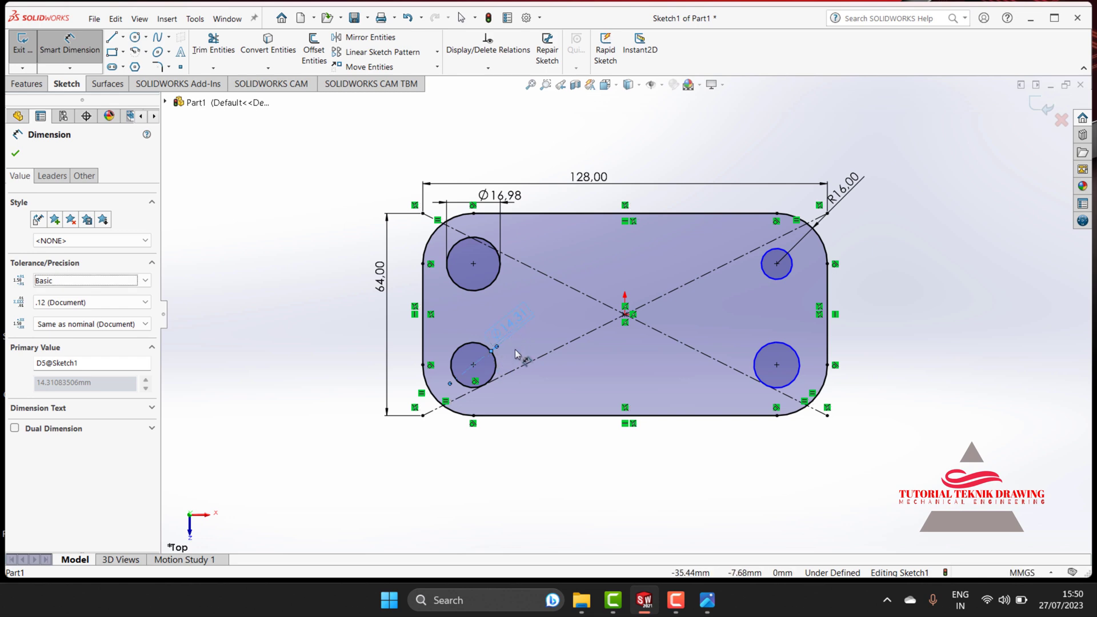
{"action": "key", "text": "Escape"}
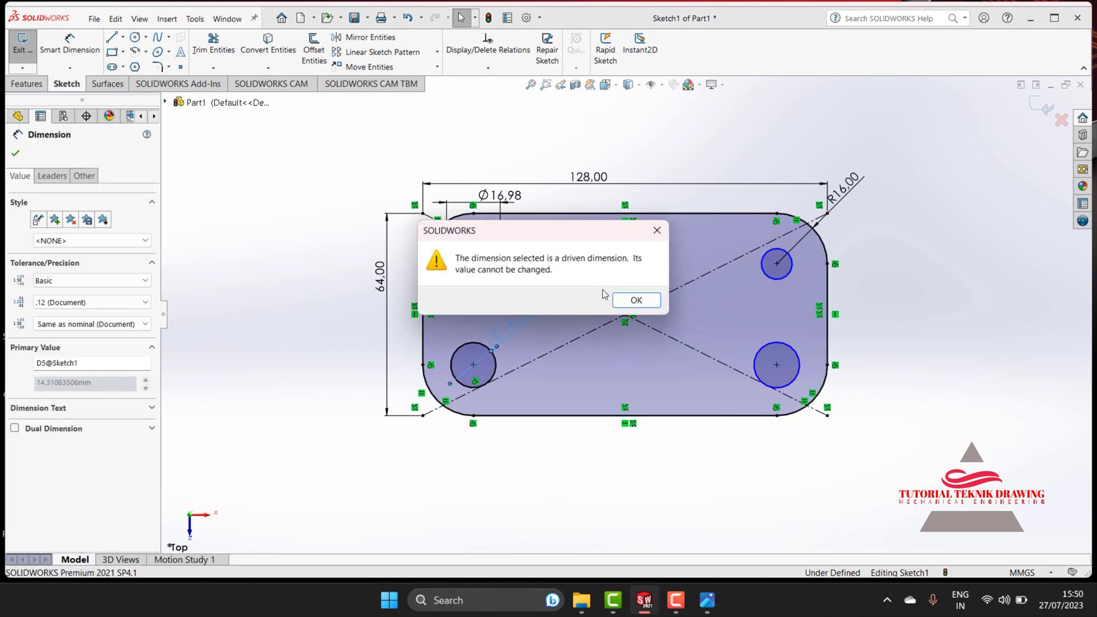
{"action": "left_click", "coordinate": [618, 298]}
- Reset the dimension's tolerance to None and precision to none, leaving a driven Ø14 value
{"action": "left_click", "coordinate": [69, 278]}
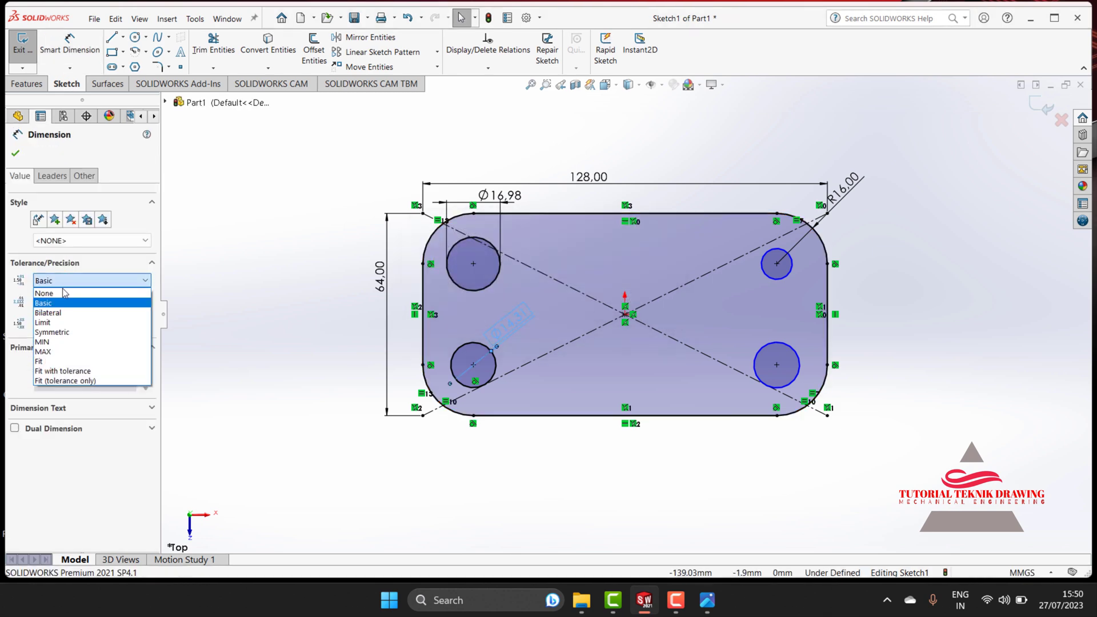
{"action": "left_click", "coordinate": [60, 297]}
{"action": "left_click", "coordinate": [63, 302]}
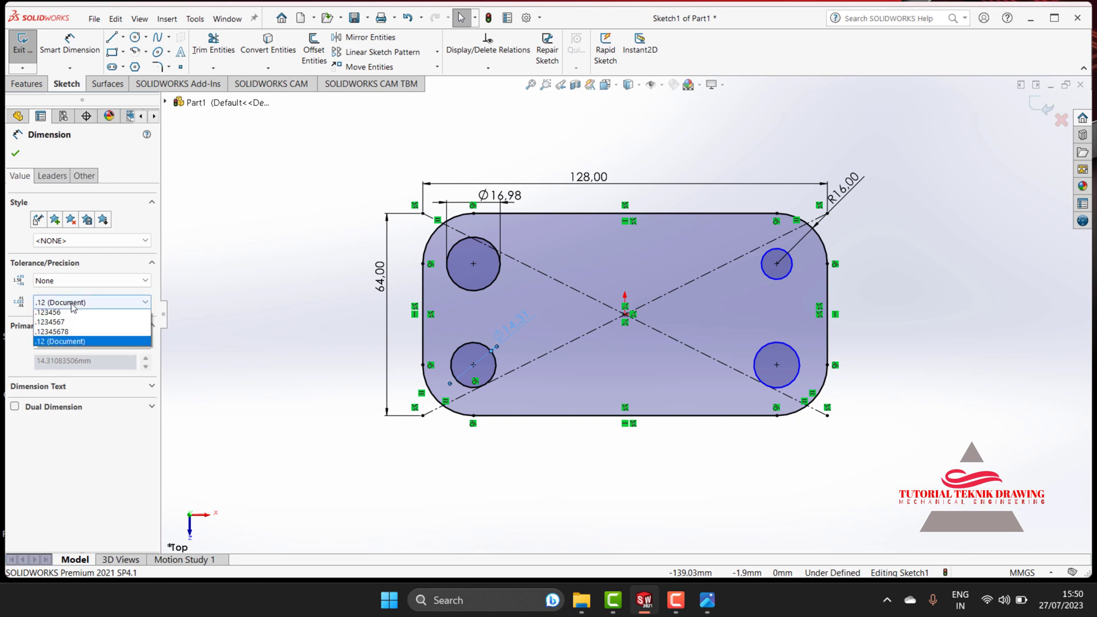
{"action": "left_click", "coordinate": [59, 321]}
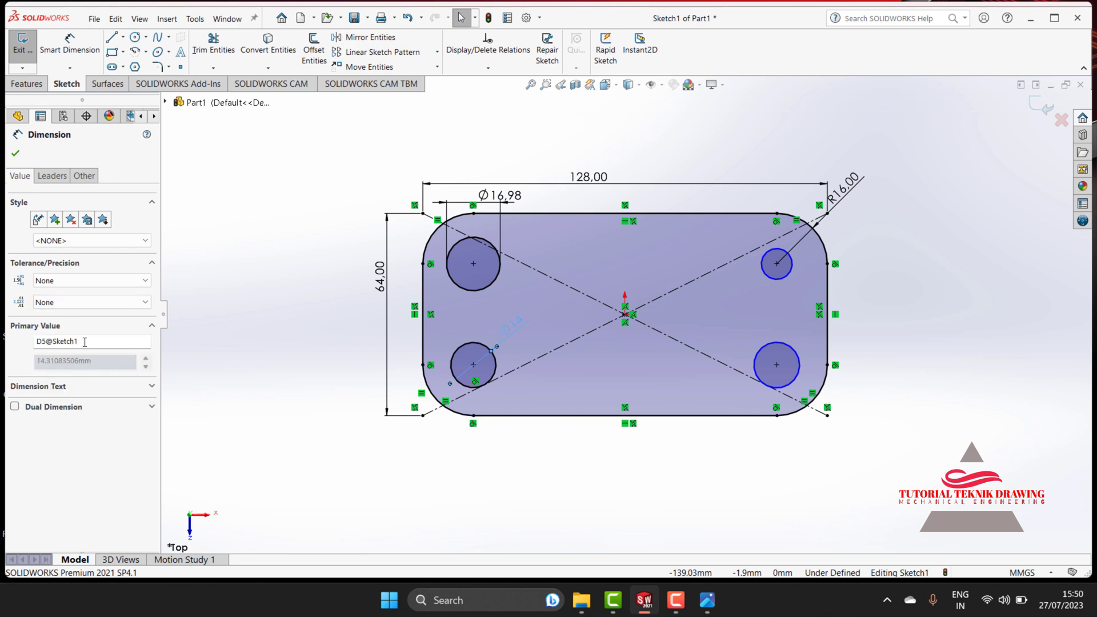
{"action": "key", "text": "Return"}
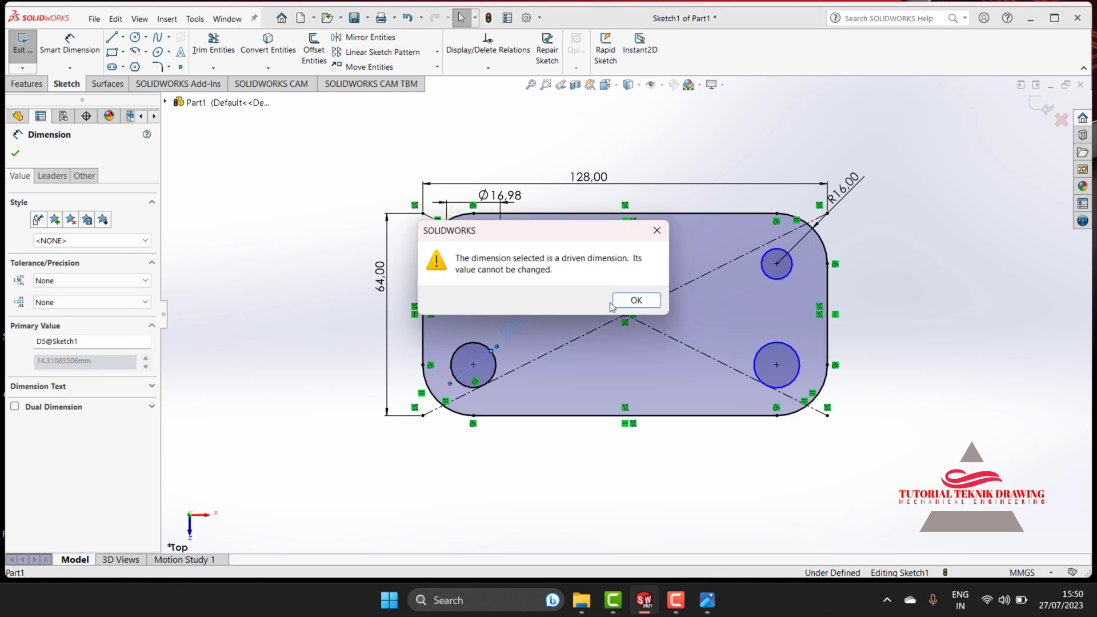
{"action": "left_click", "coordinate": [628, 300]}
{"action": "key", "text": "Escape"}
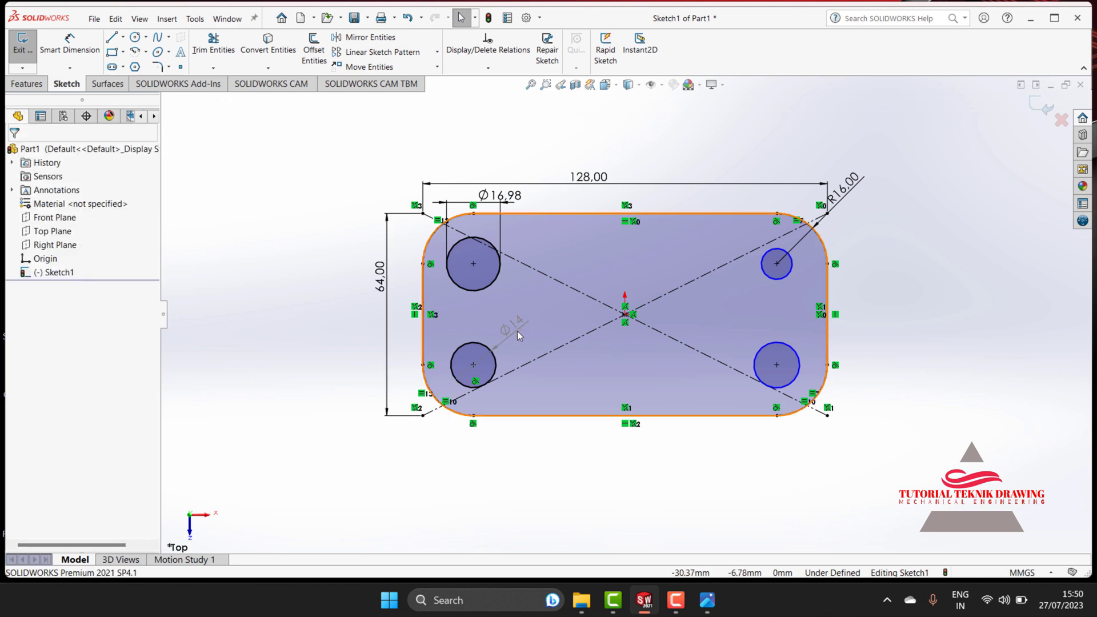
- Delete the driven Ø14 dimension and dimension the upper-right hole to Ø16
{"action": "right_click", "coordinate": [516, 335]}
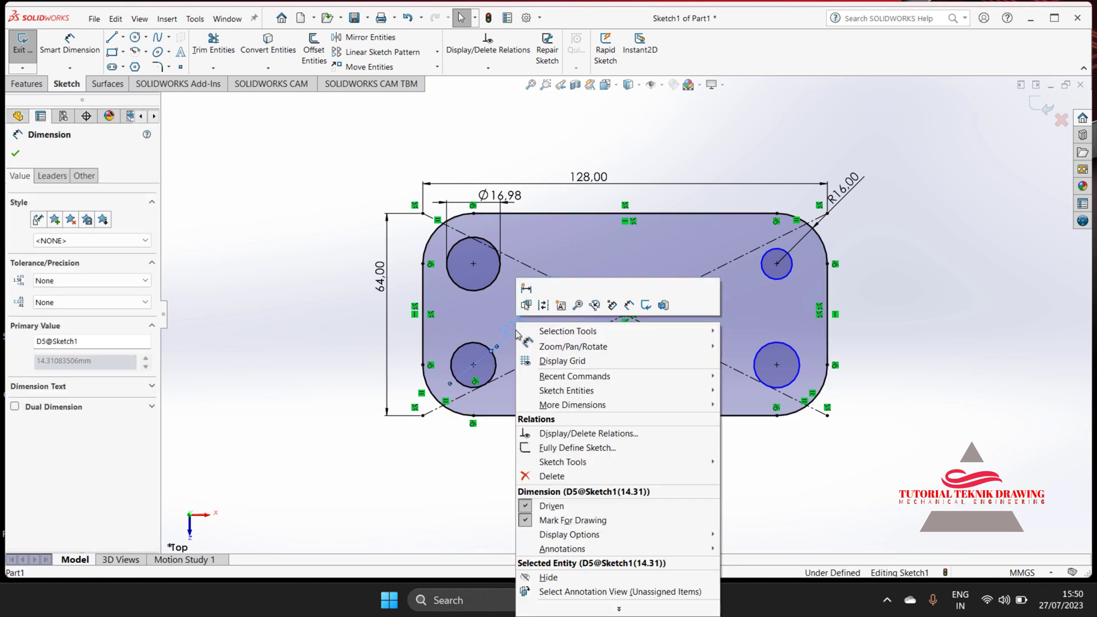
{"action": "left_click", "coordinate": [577, 477]}
{"action": "left_click", "coordinate": [69, 45]}
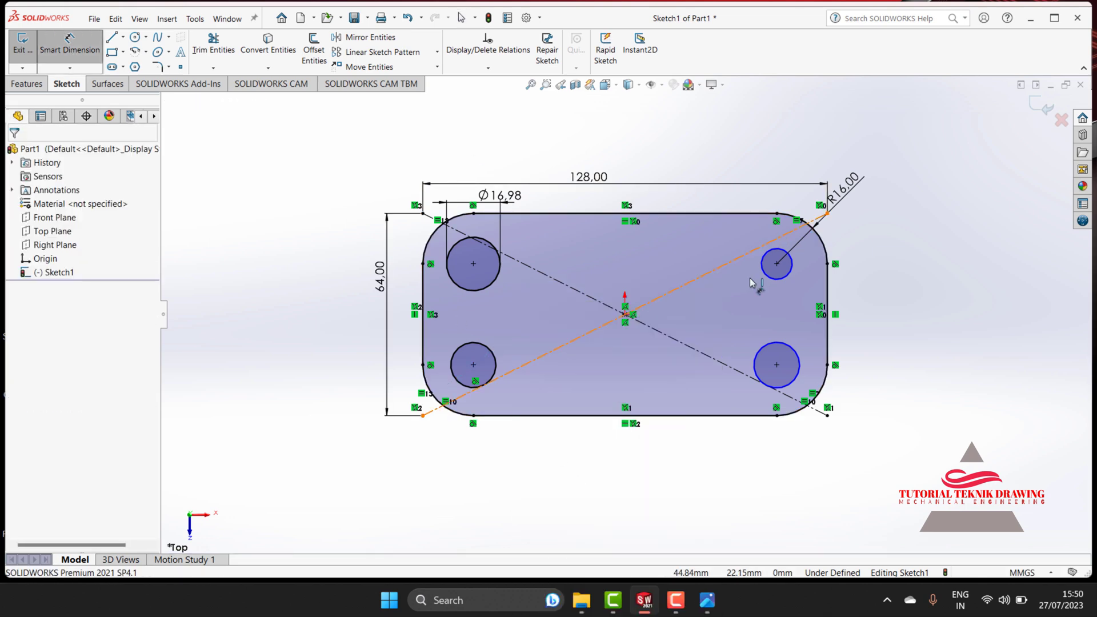
{"action": "left_click", "coordinate": [769, 273]}
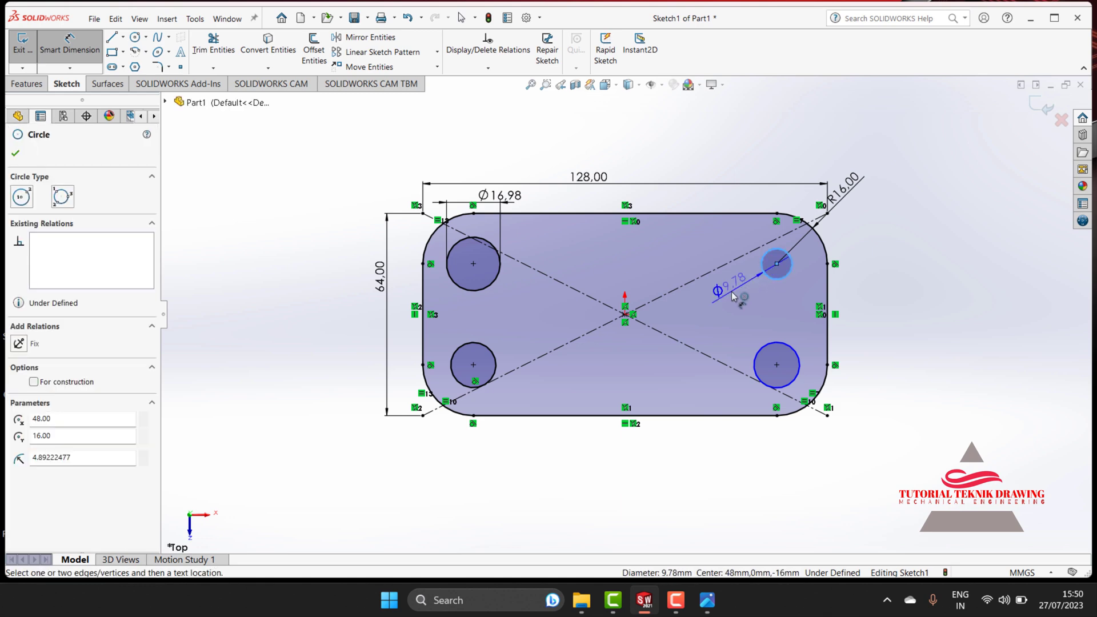
{"action": "left_click", "coordinate": [741, 308]}
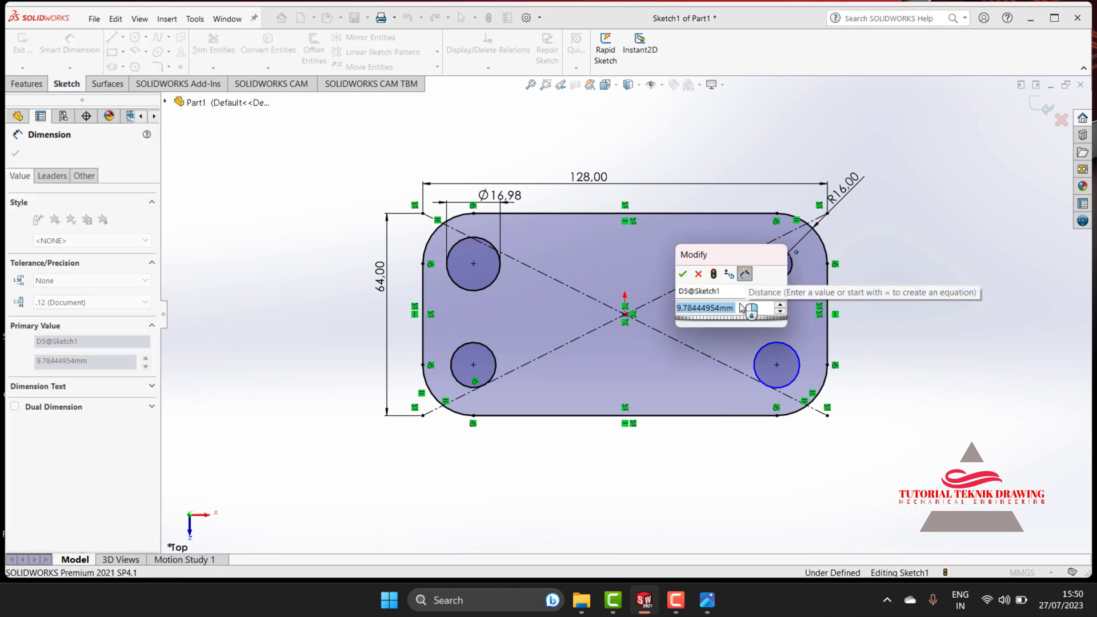
{"action": "type", "text": "16"}
{"action": "key", "text": "Return"}
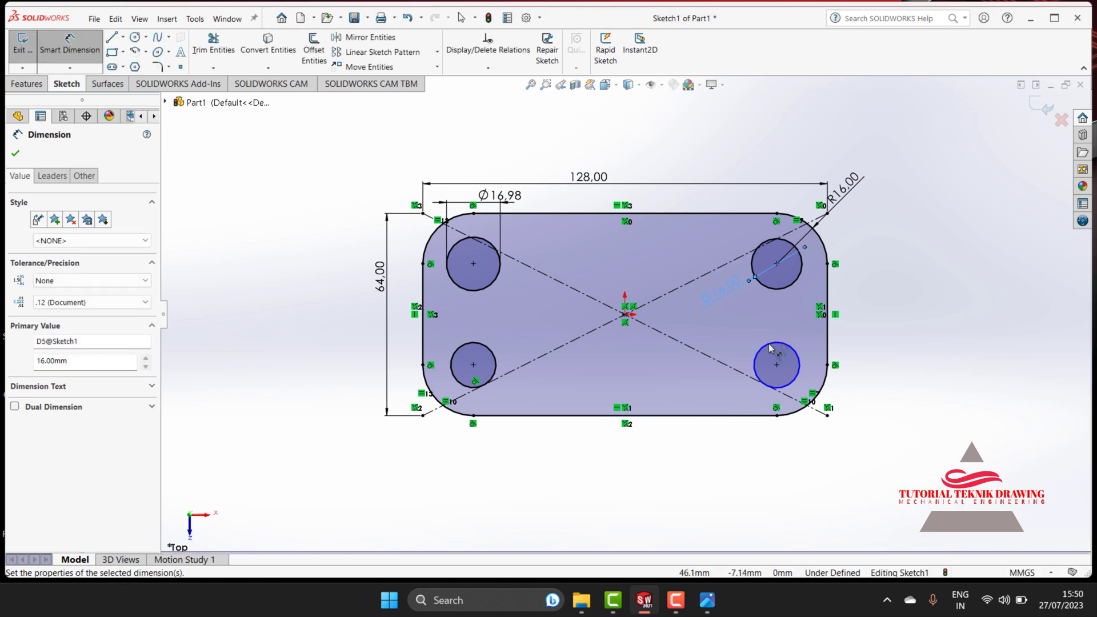
- Try setting the lower-right hole to Ø16, then undo that diameter change
{"action": "left_click", "coordinate": [760, 348]}
{"action": "left_click", "coordinate": [736, 335]}
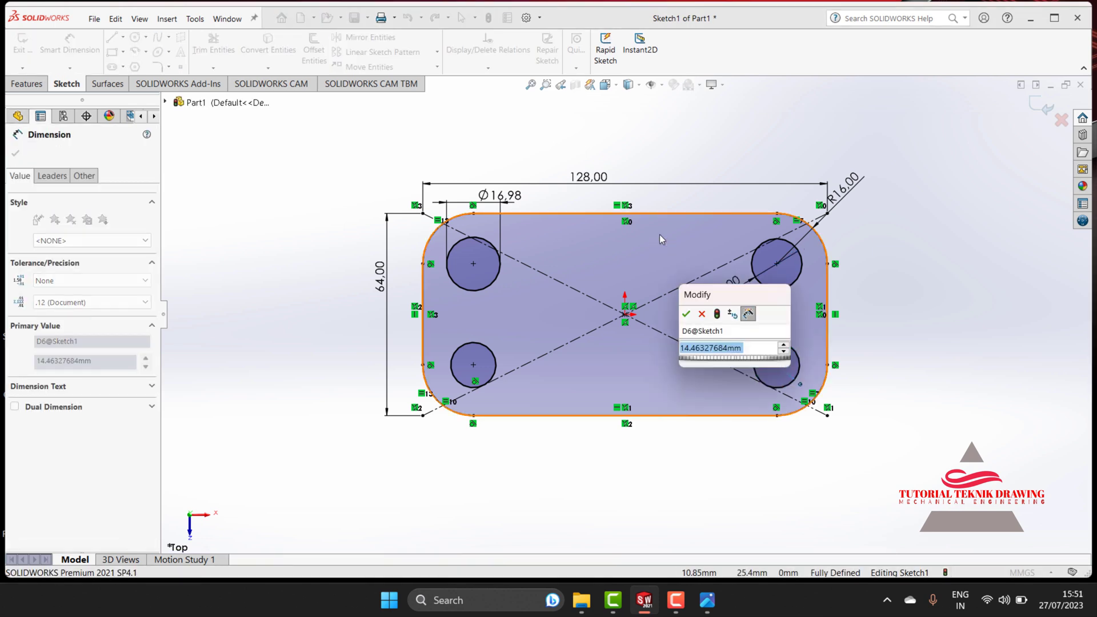
{"action": "type", "text": "16"}
{"action": "key", "text": "Return"}
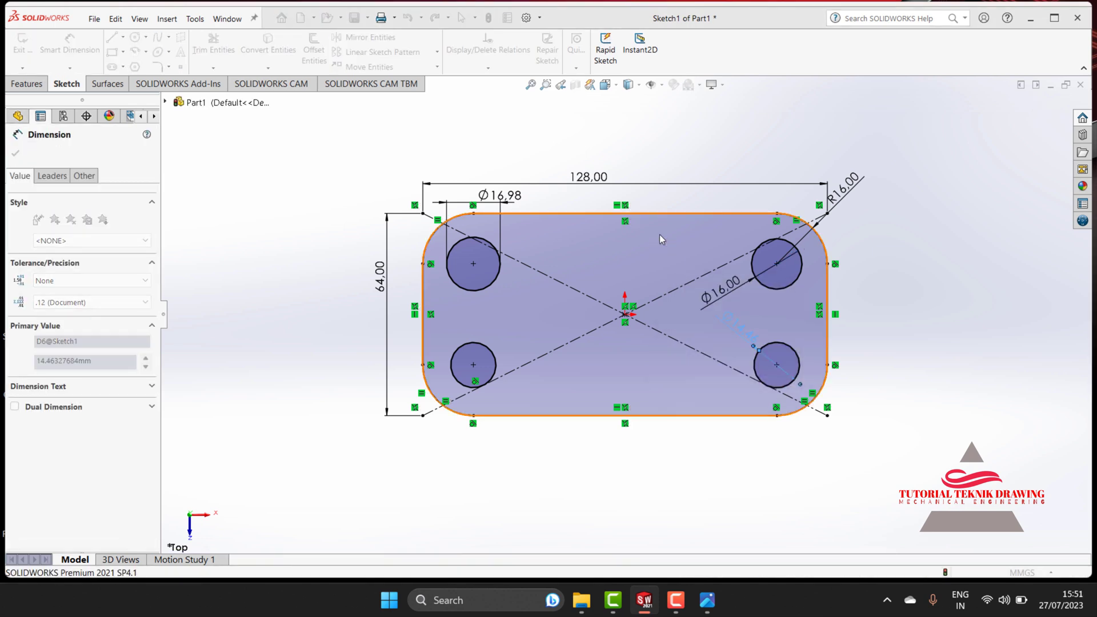
{"action": "left_click", "coordinate": [495, 358]}
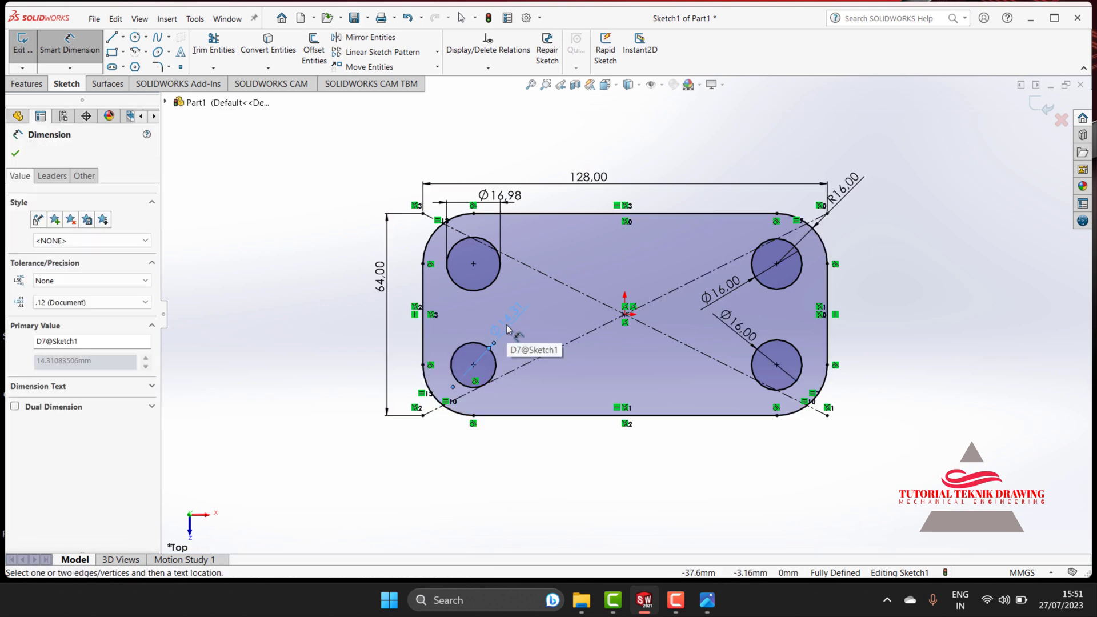
{"action": "key", "text": "Escape"}
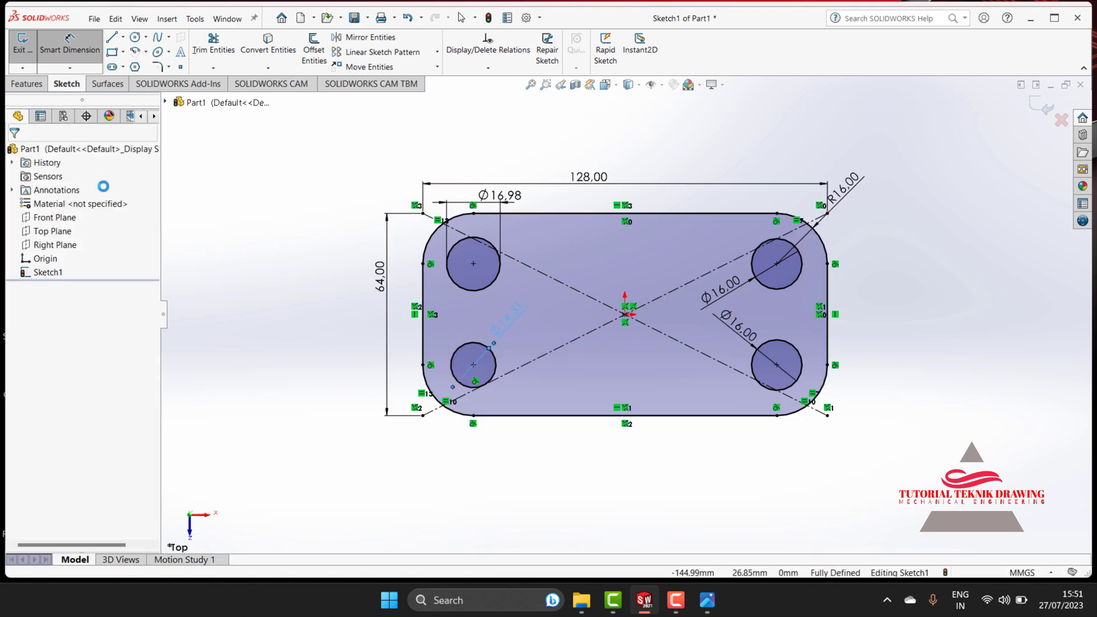
{"action": "key", "text": "ctrl+z"}
{"action": "key", "text": "Escape"}
- Delete the lower-left hole circle and redraw it at the same position
{"action": "left_click", "coordinate": [472, 345]}
{"action": "right_click", "coordinate": [472, 346]}
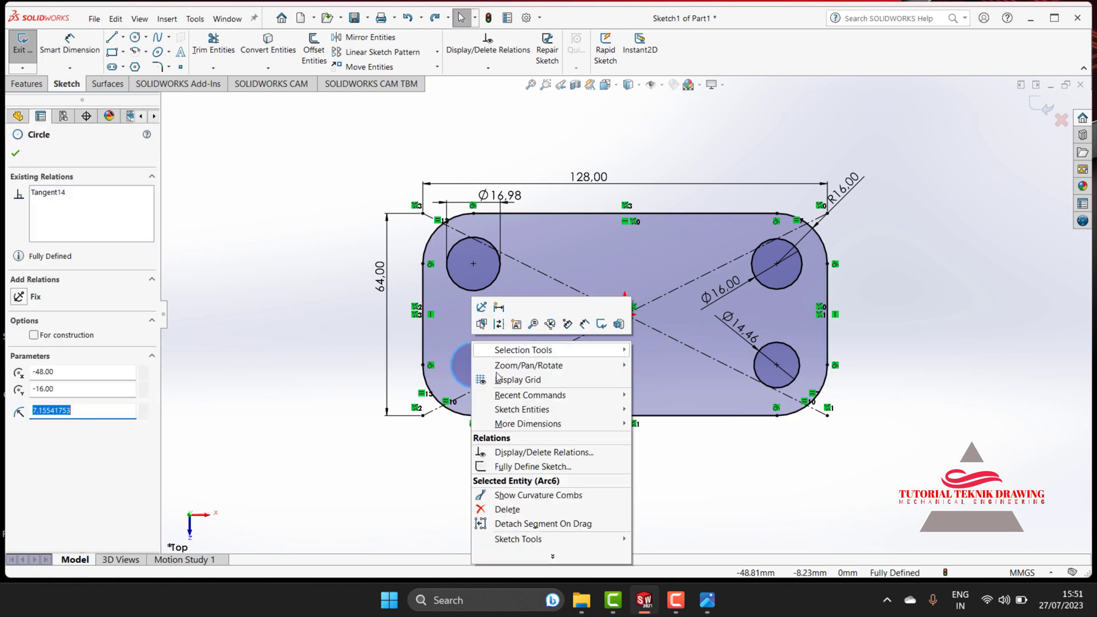
{"action": "left_click", "coordinate": [535, 498]}
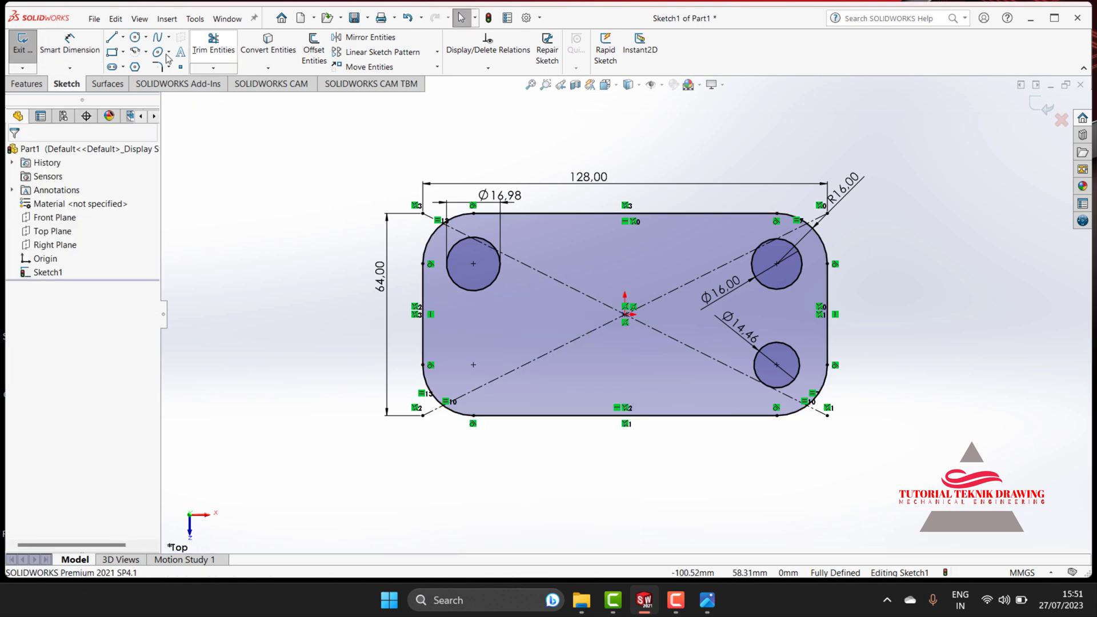
{"action": "key", "text": "c"}
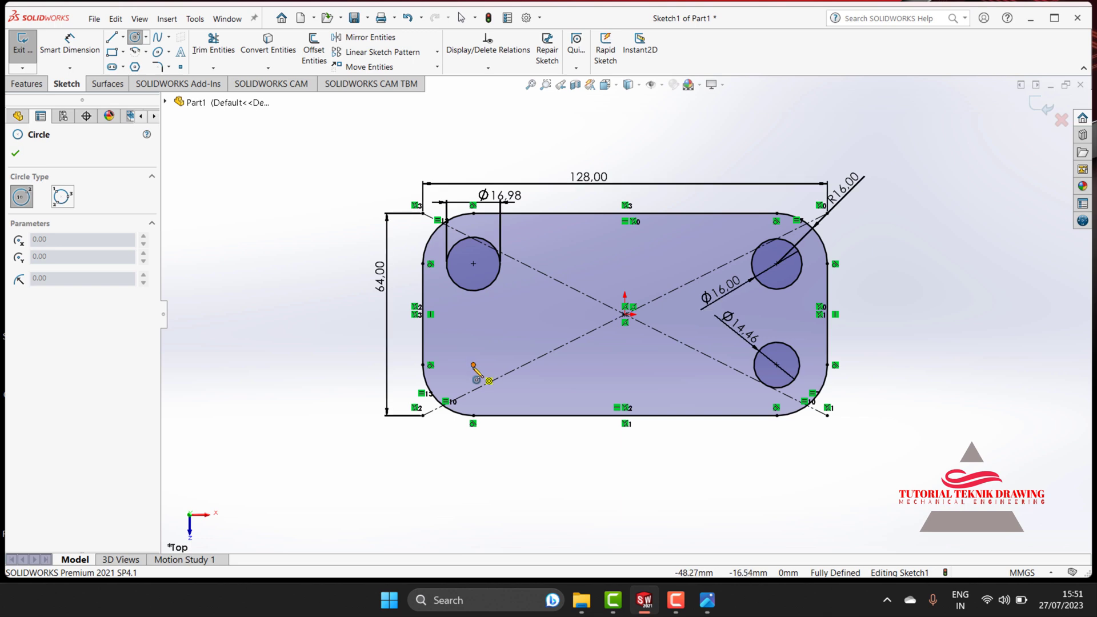
{"action": "left_click", "coordinate": [474, 364]}
{"action": "left_click", "coordinate": [494, 343]}
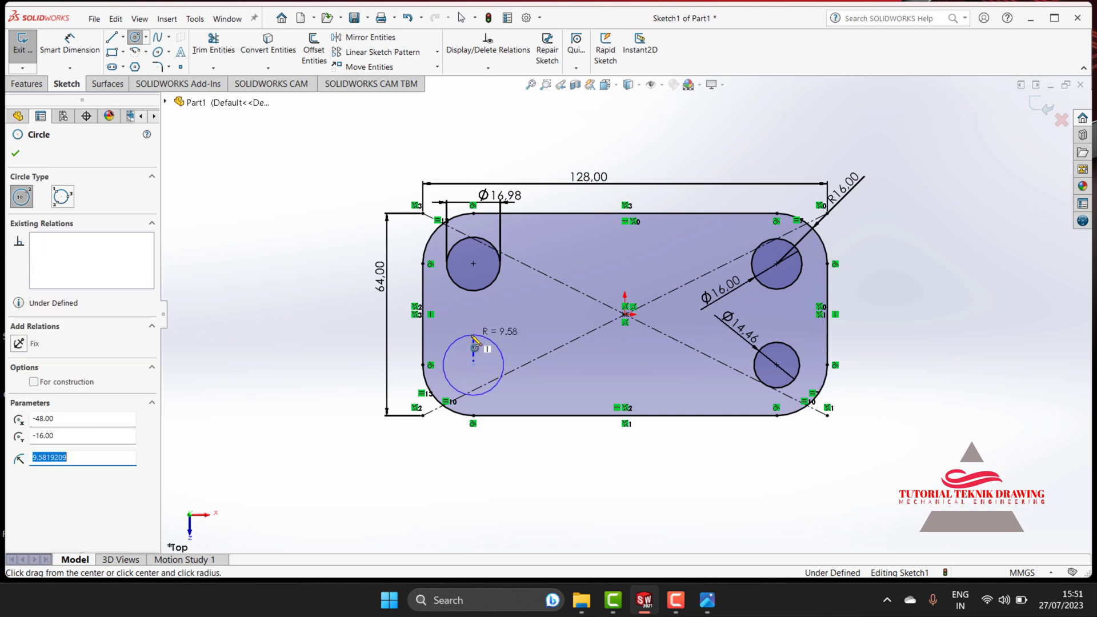
- Dimension the redrawn lower-left hole to Ø16
{"action": "left_click", "coordinate": [69, 46]}
{"action": "left_click", "coordinate": [495, 350]}
{"action": "left_click", "coordinate": [528, 303]}
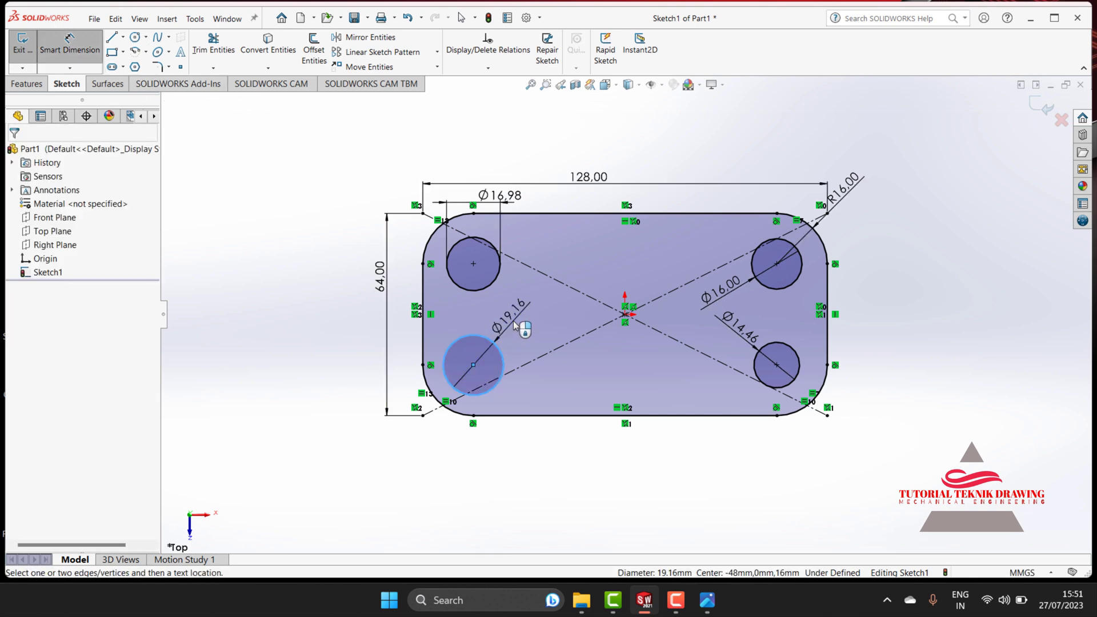
{"action": "type", "text": "1"}
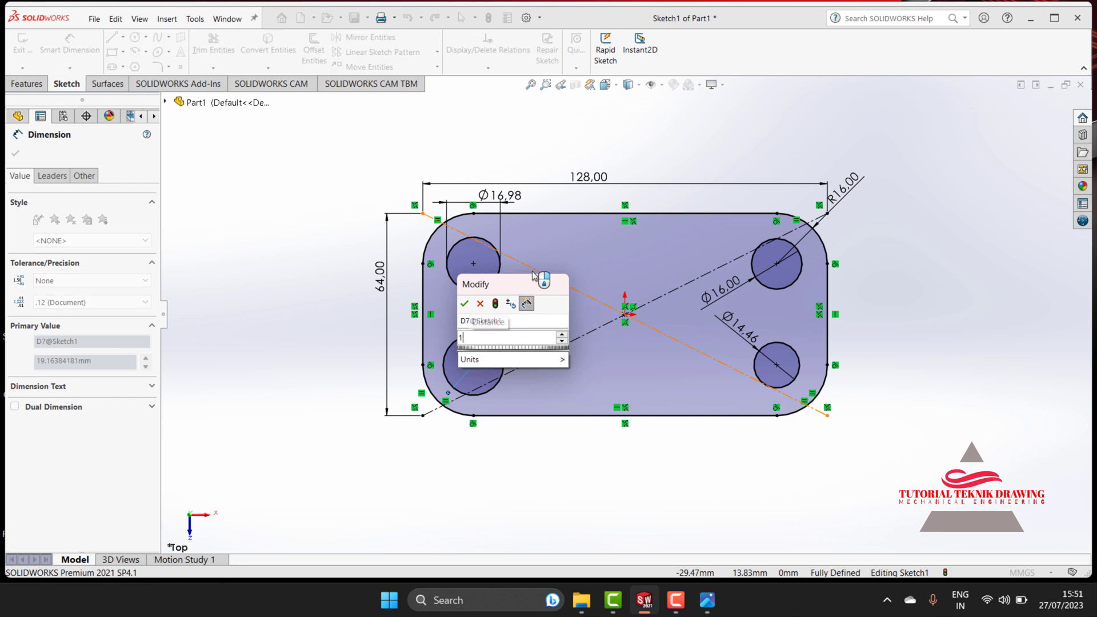
{"action": "key", "text": "BackSpace"}
{"action": "type", "text": "7"}
{"action": "type", "text": "6"}
{"action": "key", "text": "Return"}
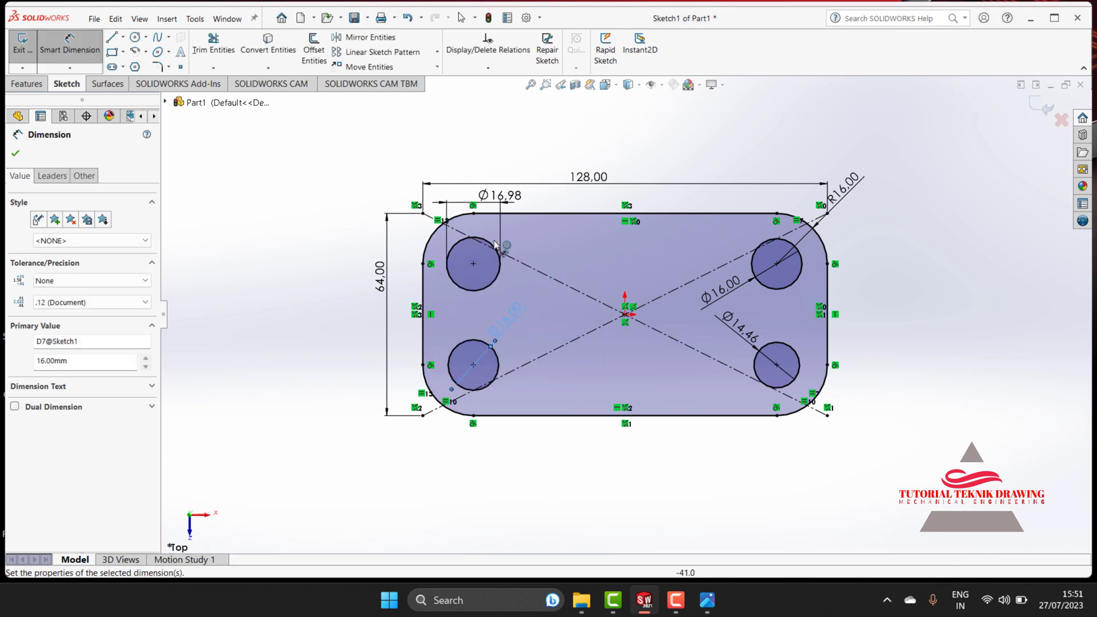
- Change the upper-left hole from Ø16.98 back to Ø16 and reopen the reference drawing
{"action": "double_click", "coordinate": [500, 195]}
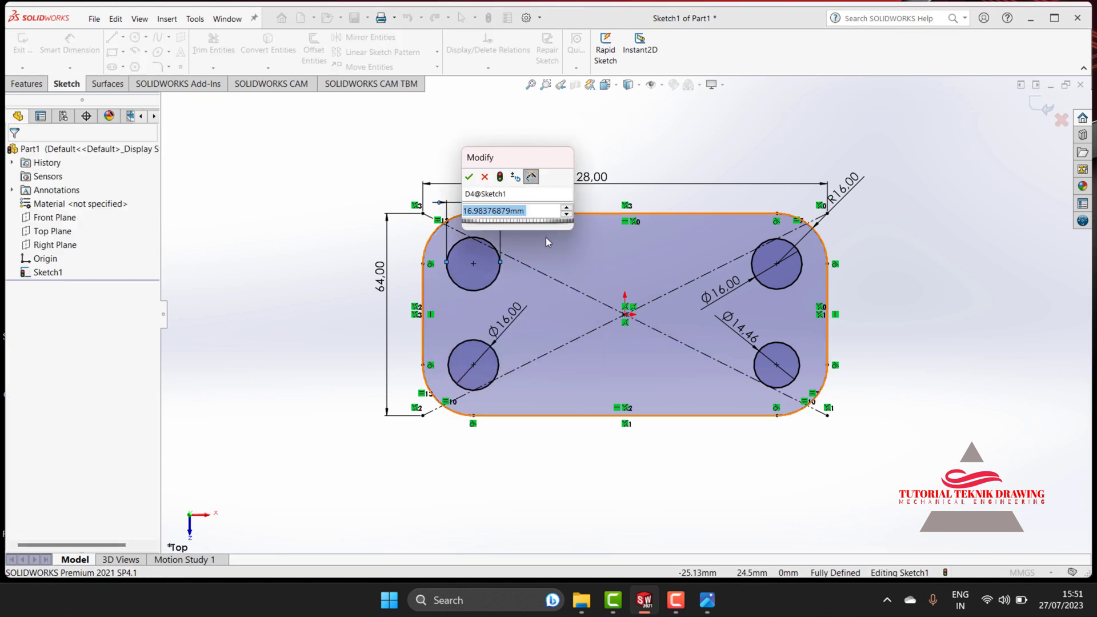
{"action": "type", "text": "16"}
{"action": "key", "text": "Escape"}
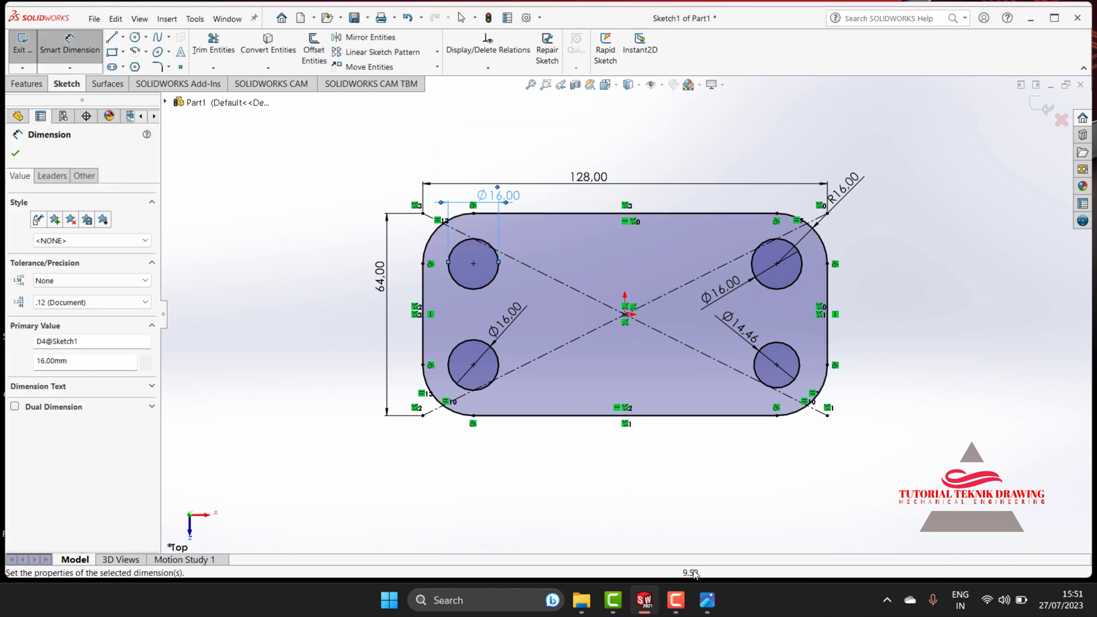
{"action": "left_click", "coordinate": [707, 600]}
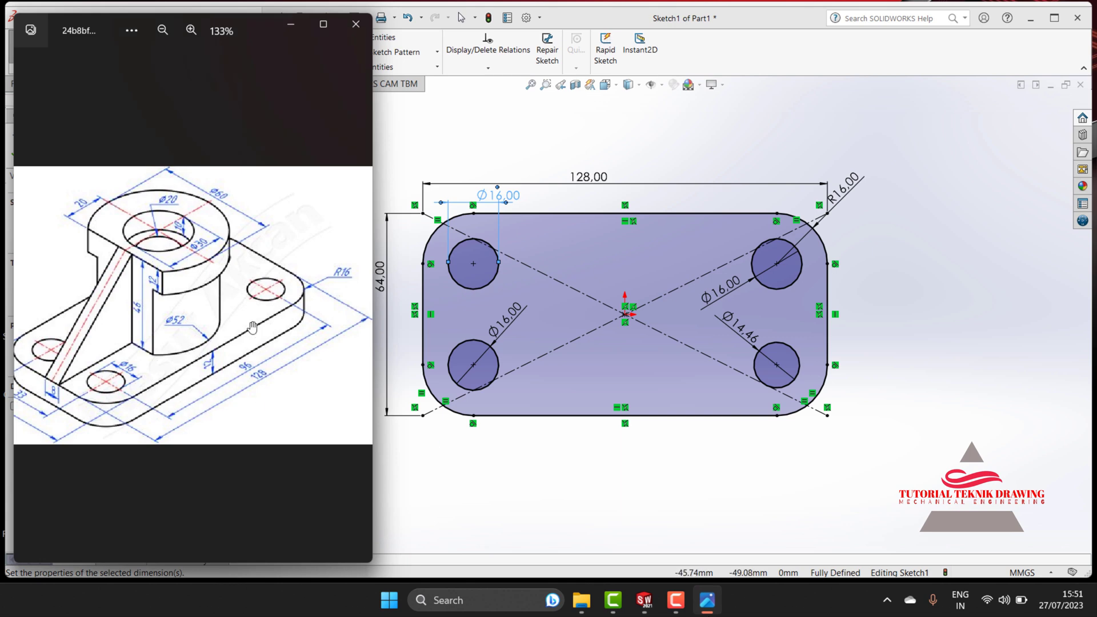
- Extrude the rounded plate sketch 12 mm deep as Boss-Extrude1
{"action": "left_click", "coordinate": [290, 24]}
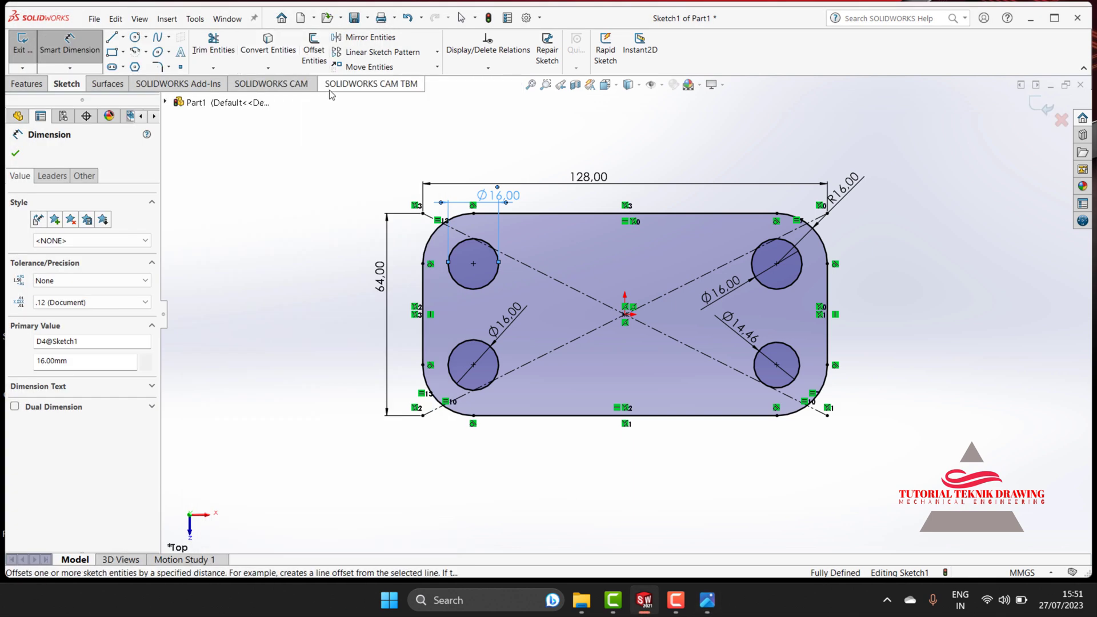
{"action": "left_click", "coordinate": [24, 85]}
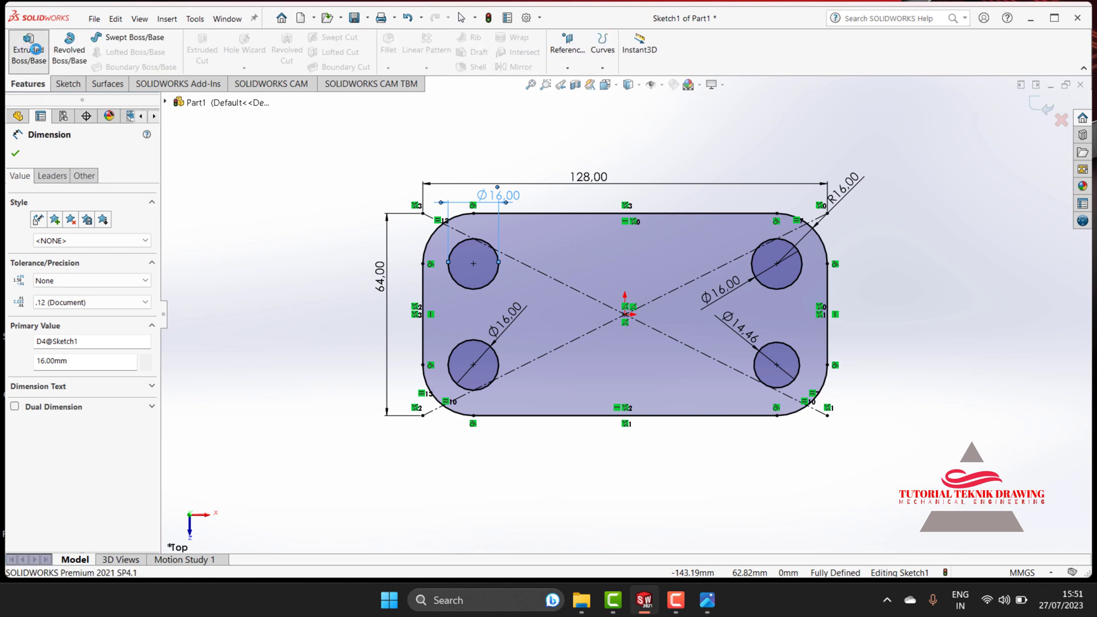
{"action": "left_click", "coordinate": [28, 50]}
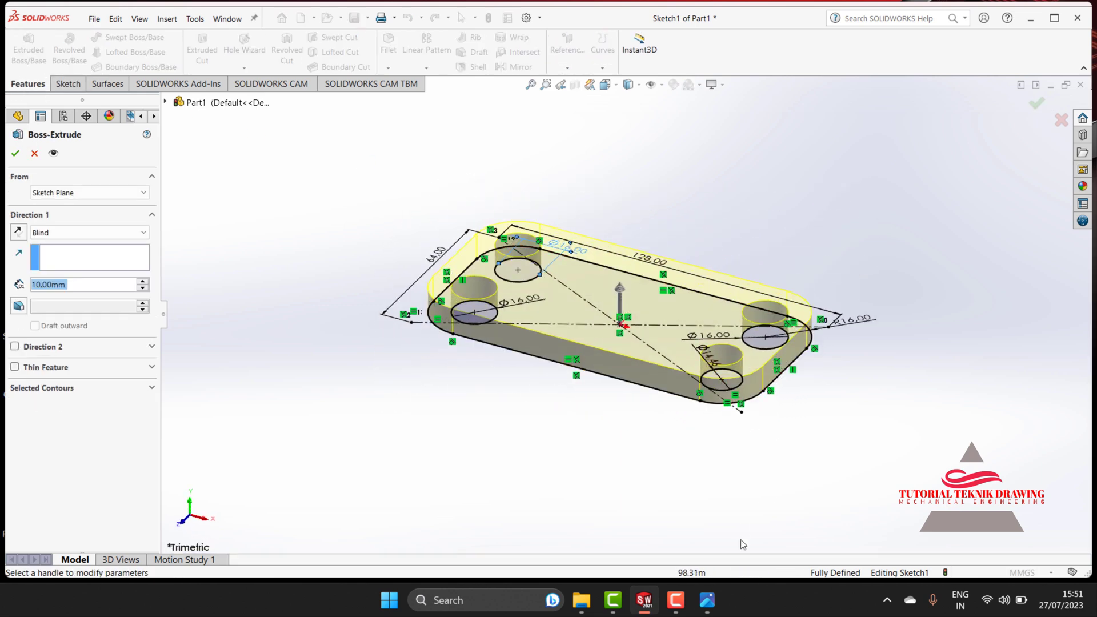
{"action": "left_click", "coordinate": [714, 603]}
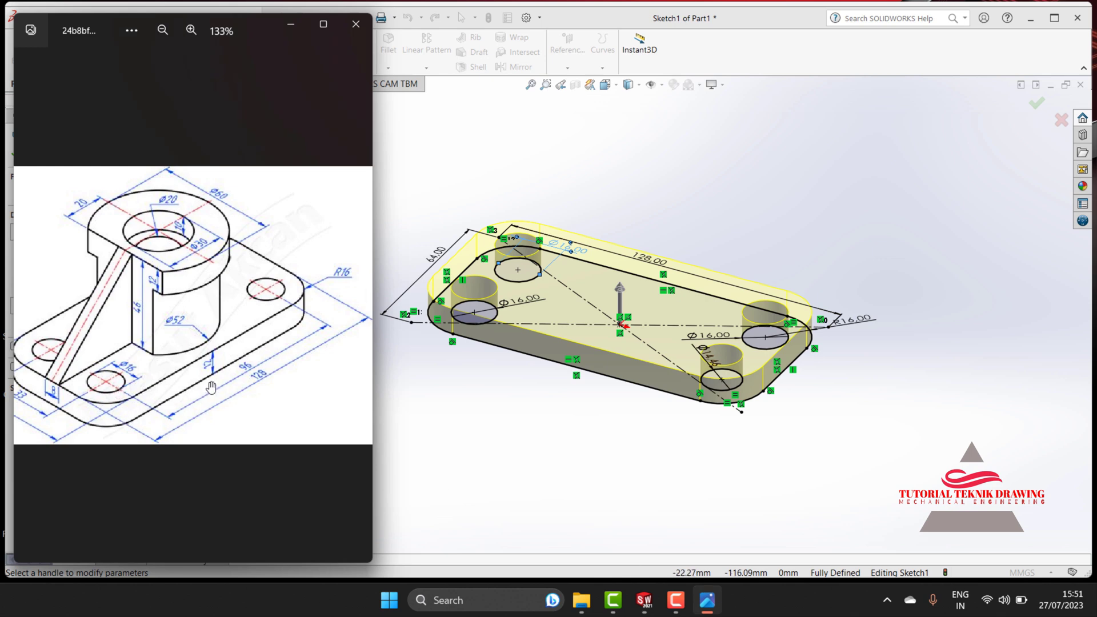
{"action": "left_click", "coordinate": [291, 25]}
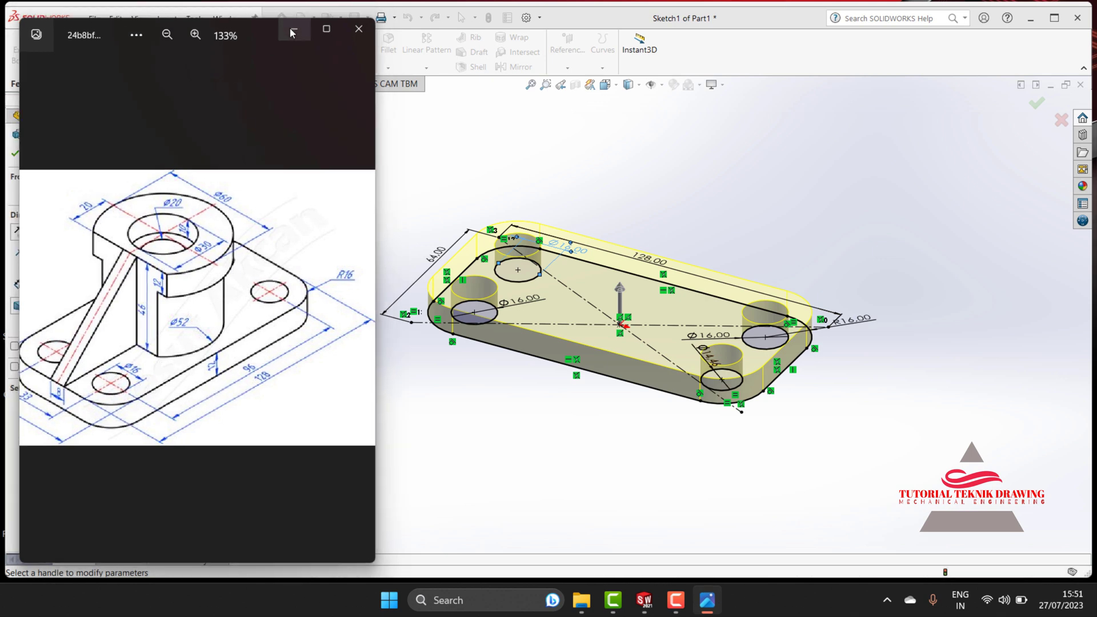
{"action": "left_click", "coordinate": [72, 286]}
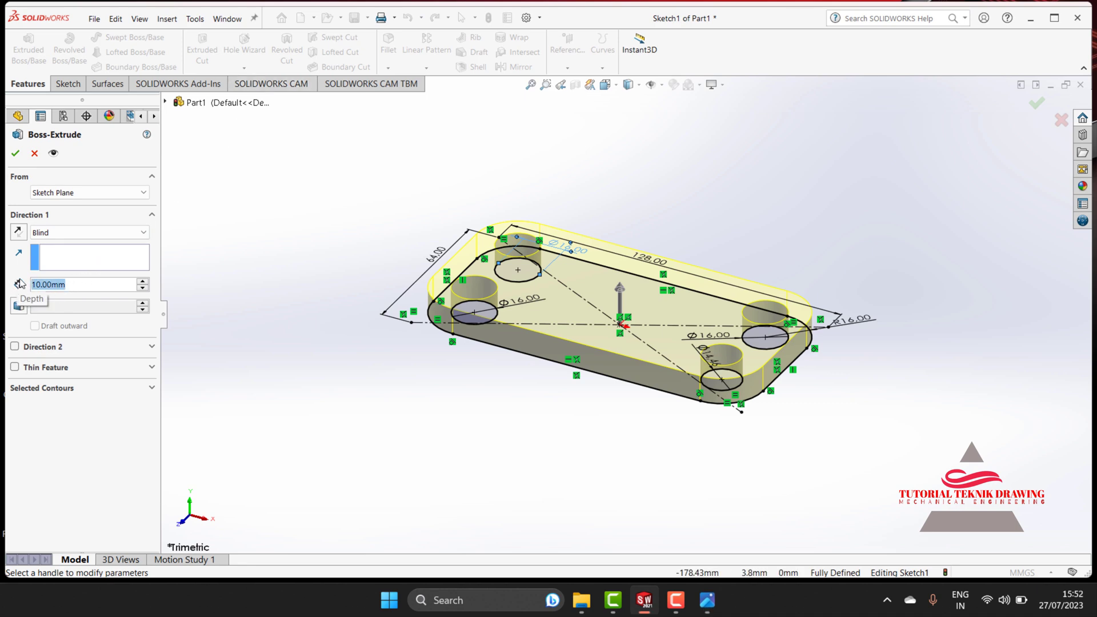
{"action": "type", "text": "12"}
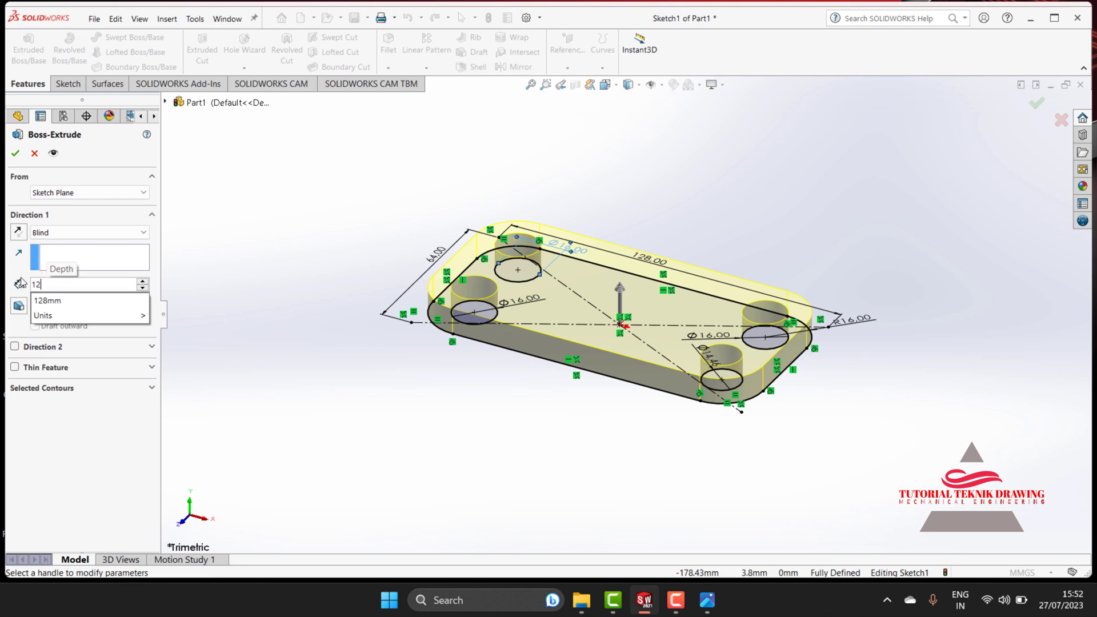
{"action": "key", "text": "Return"}
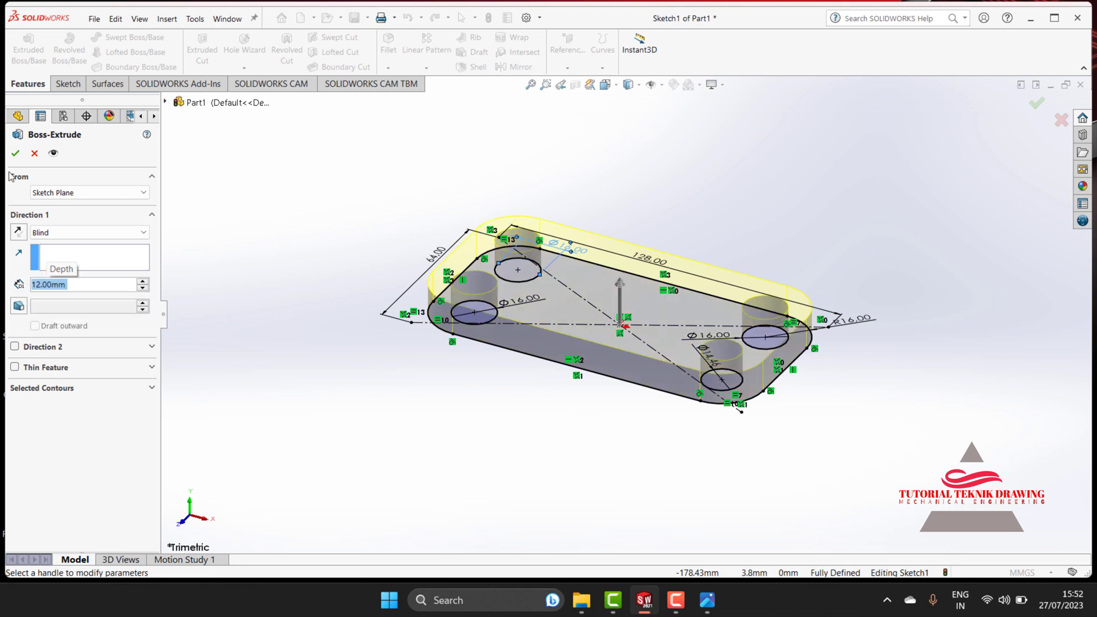
{"action": "left_click", "coordinate": [16, 153]}
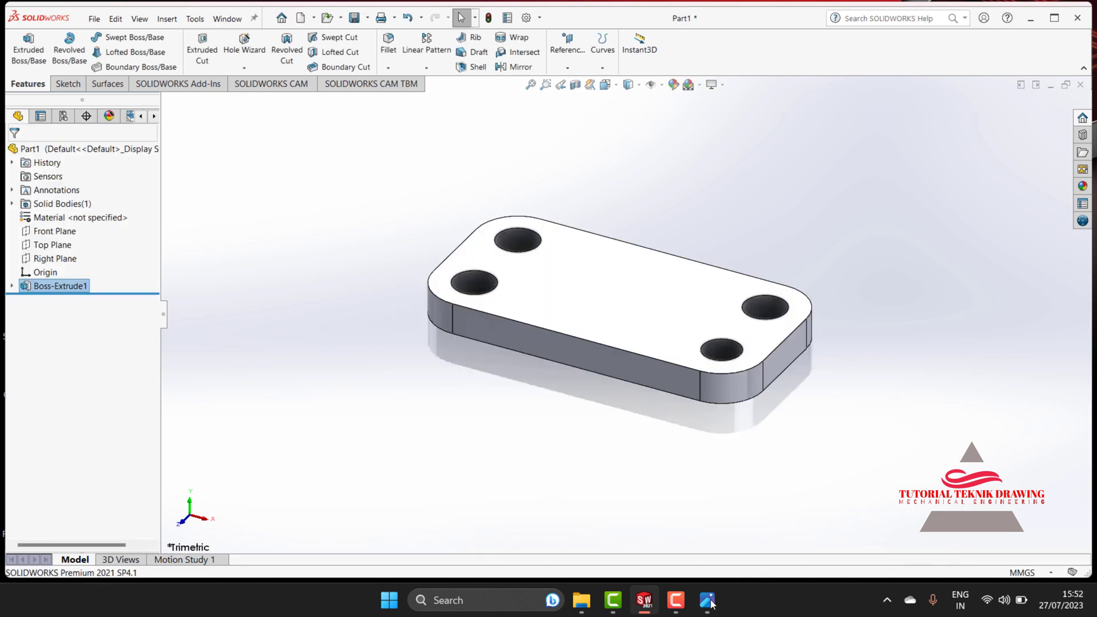
- After reviewing the reference, select the plate's top face, view it Normal To, and show the sketch tools
{"action": "left_click", "coordinate": [709, 601]}
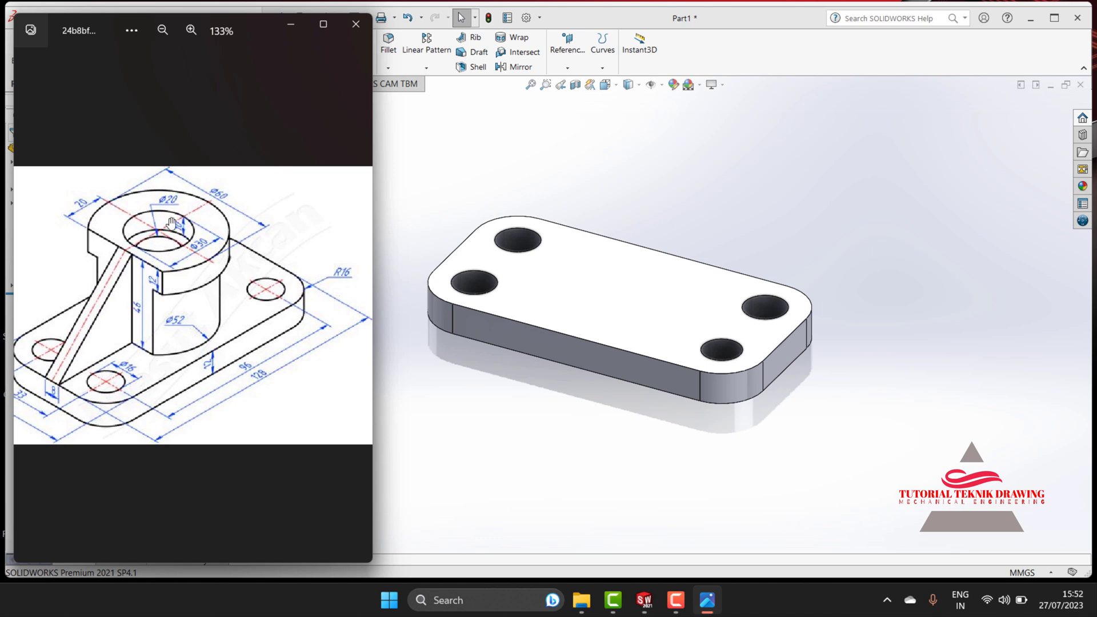
{"action": "left_click", "coordinate": [290, 24]}
{"action": "left_click", "coordinate": [574, 263]}
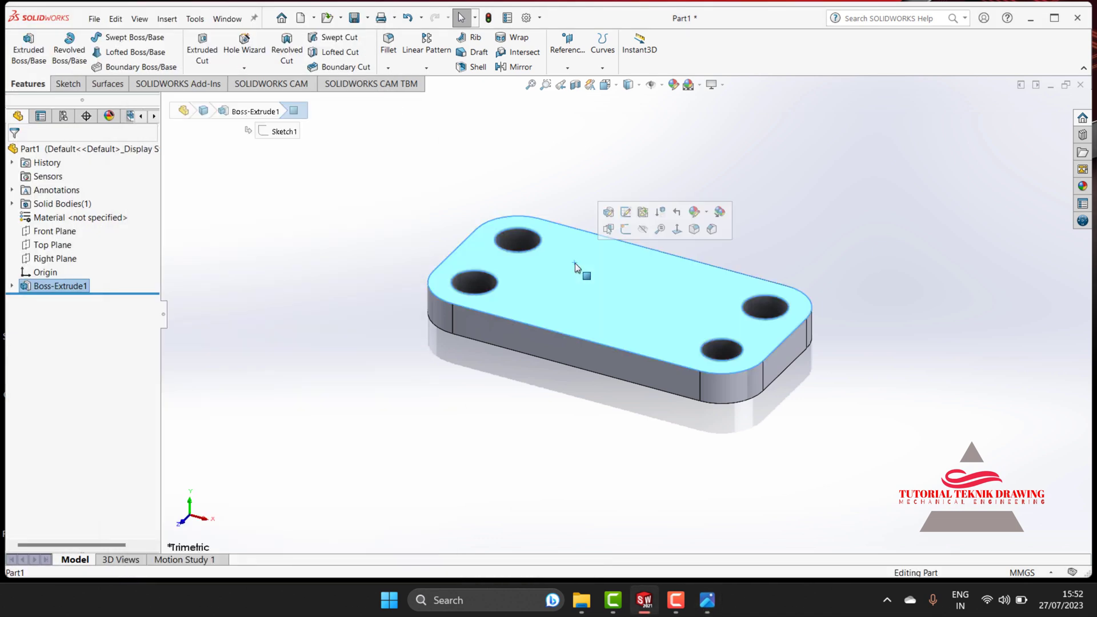
{"action": "left_click", "coordinate": [677, 229]}
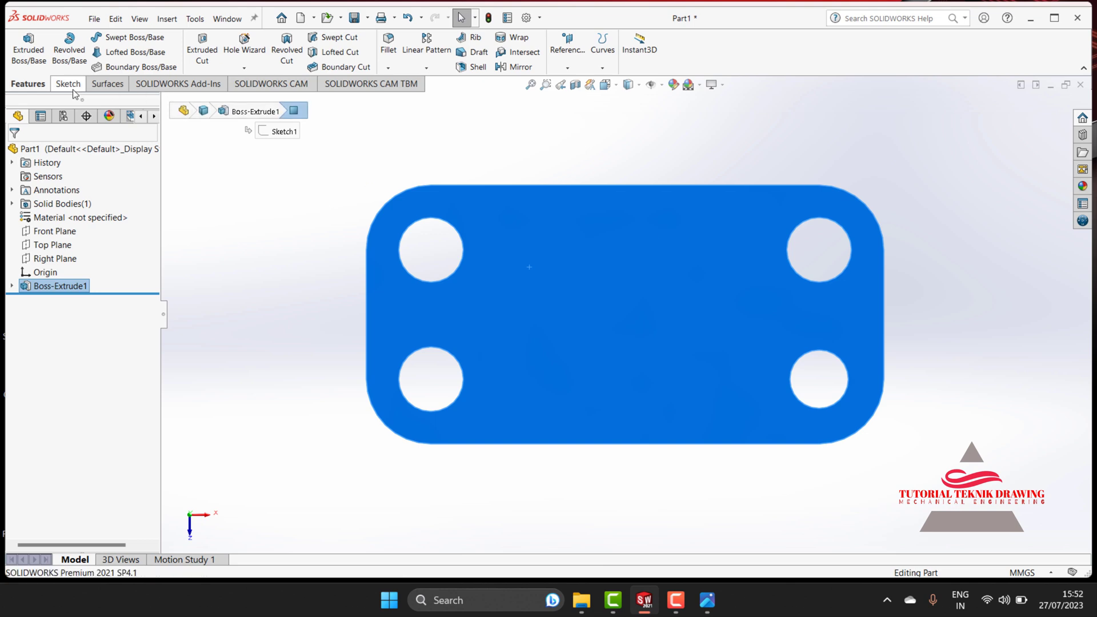
{"action": "left_click", "coordinate": [68, 85]}
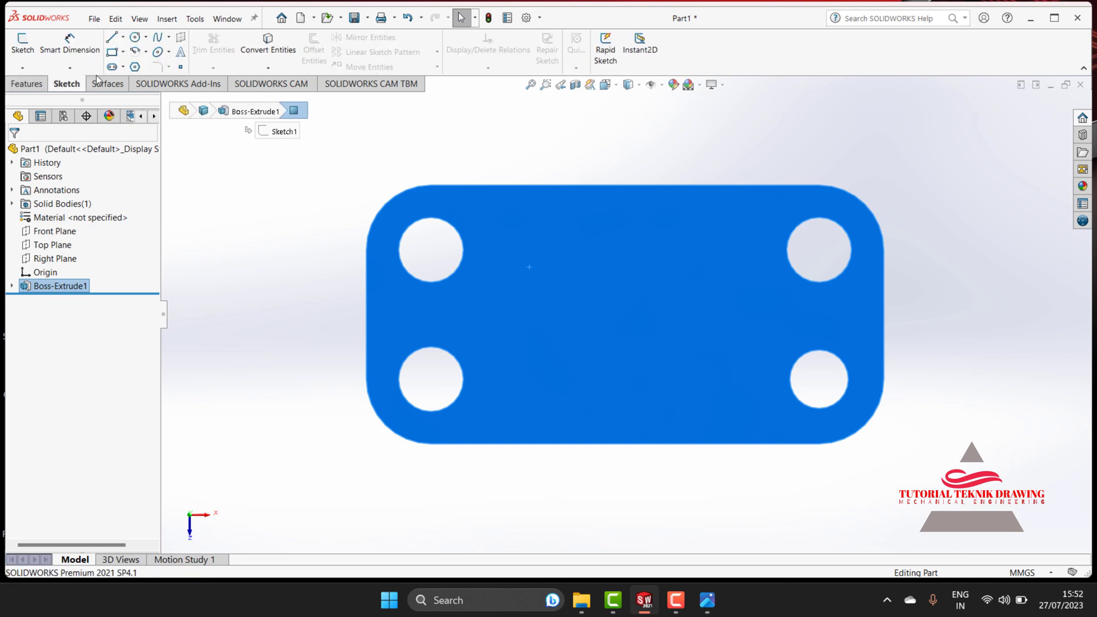
- Sketch a circle at the origin and dimension it to 20 mm diameter
{"action": "left_click", "coordinate": [133, 39]}
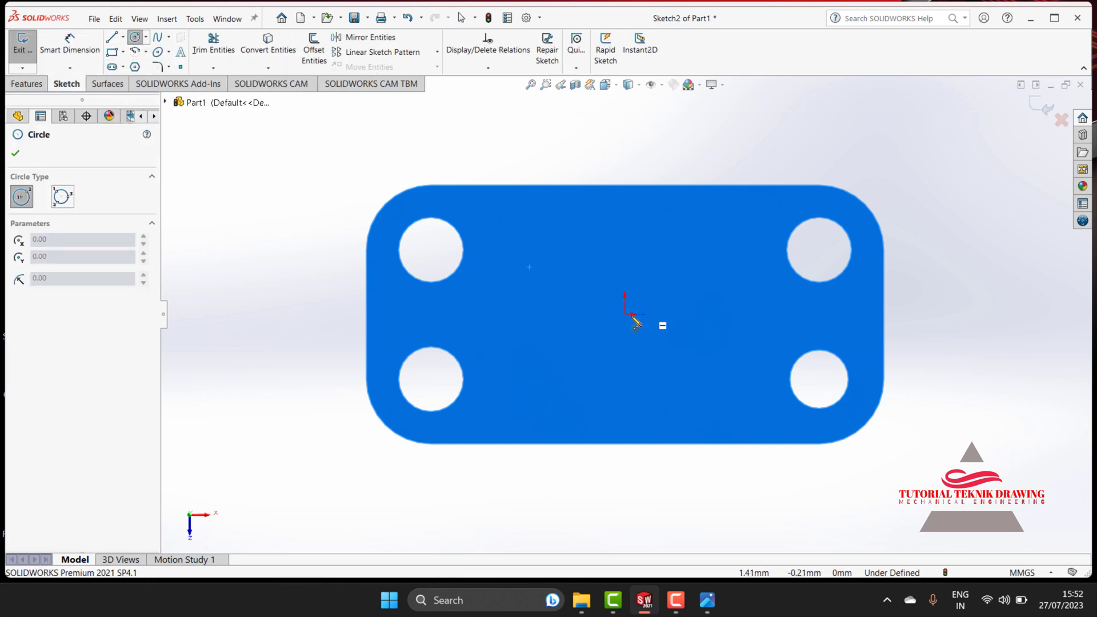
{"action": "left_click", "coordinate": [625, 314]}
{"action": "left_click", "coordinate": [625, 275]}
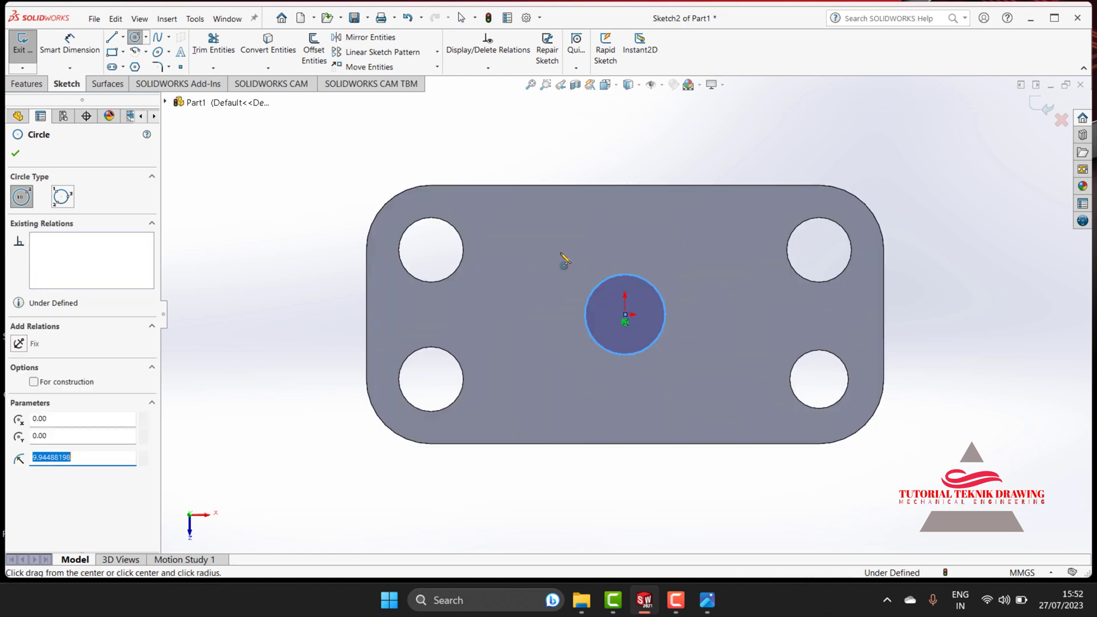
{"action": "left_click", "coordinate": [64, 58]}
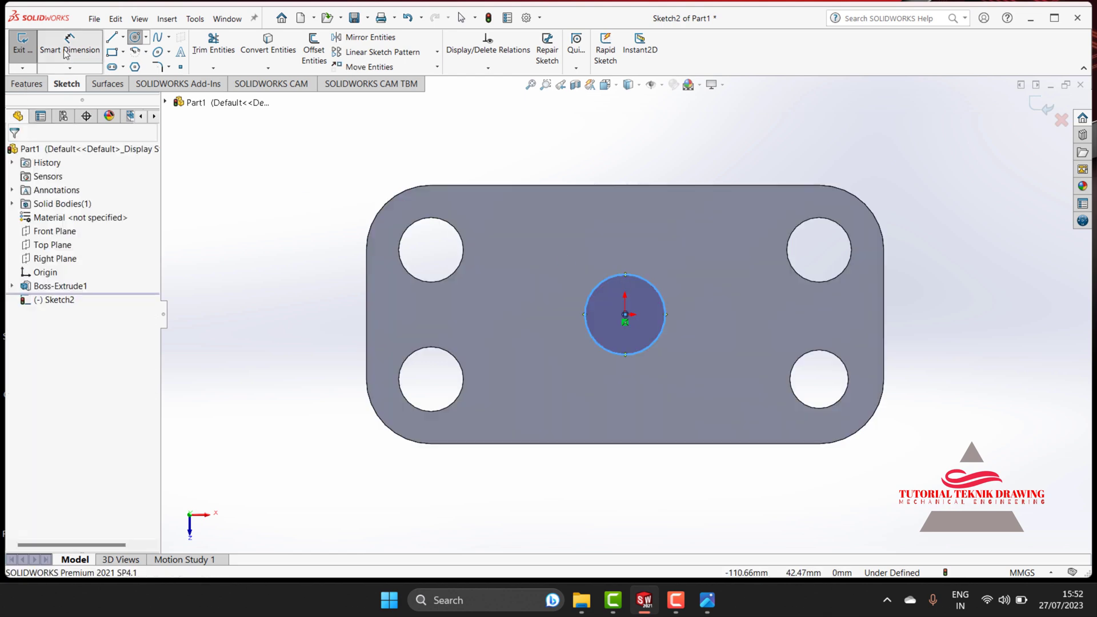
{"action": "left_click", "coordinate": [625, 277]}
{"action": "left_click", "coordinate": [617, 214]}
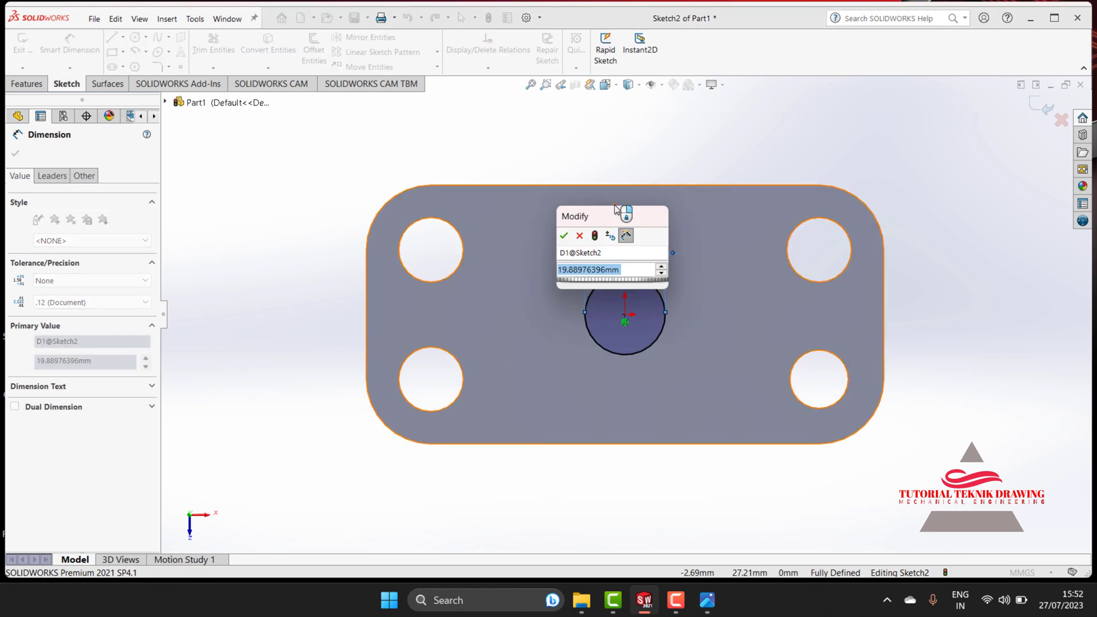
{"action": "type", "text": "20"}
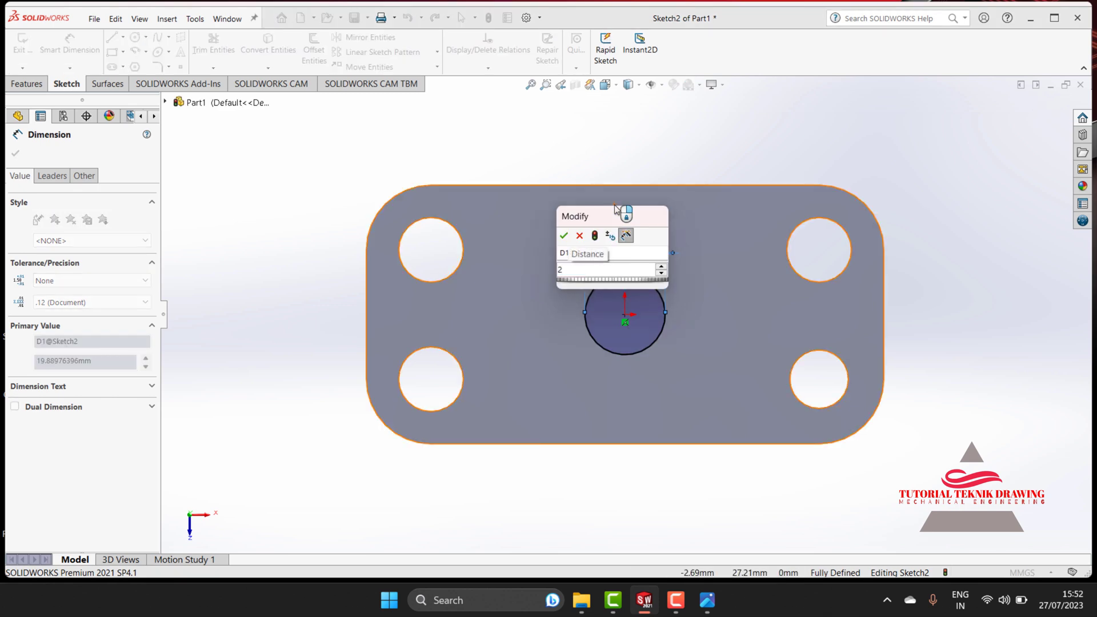
{"action": "key", "text": "Return"}
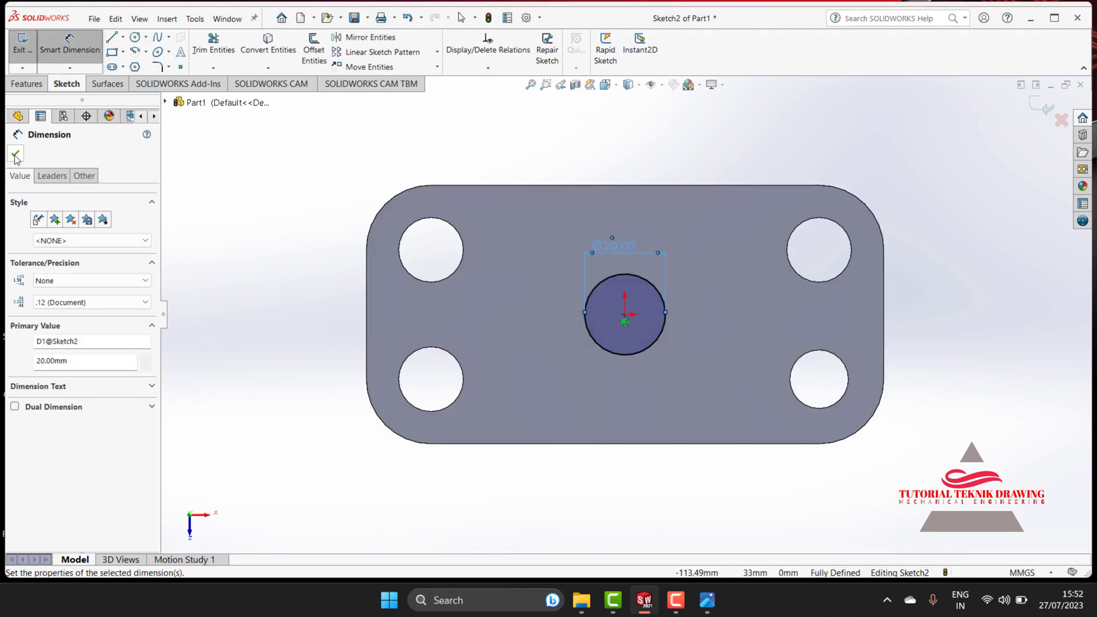
{"action": "left_click", "coordinate": [15, 156]}
- Extrude-cut the Ø20 circle through the 12 mm plate as Cut-Extrude1
{"action": "left_click", "coordinate": [26, 85]}
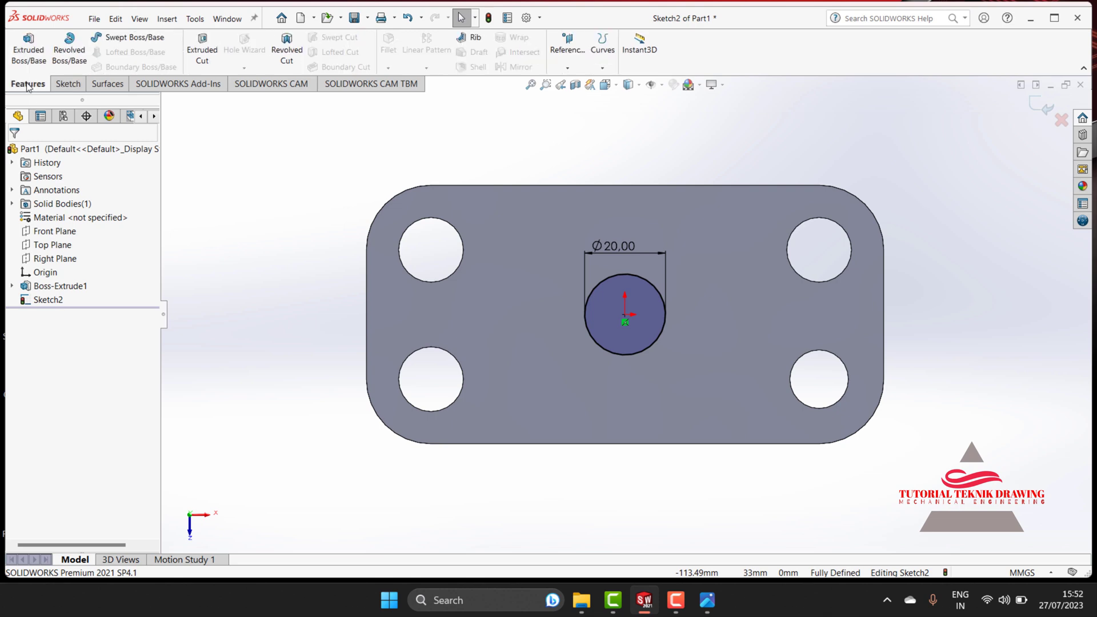
{"action": "left_click", "coordinate": [29, 49]}
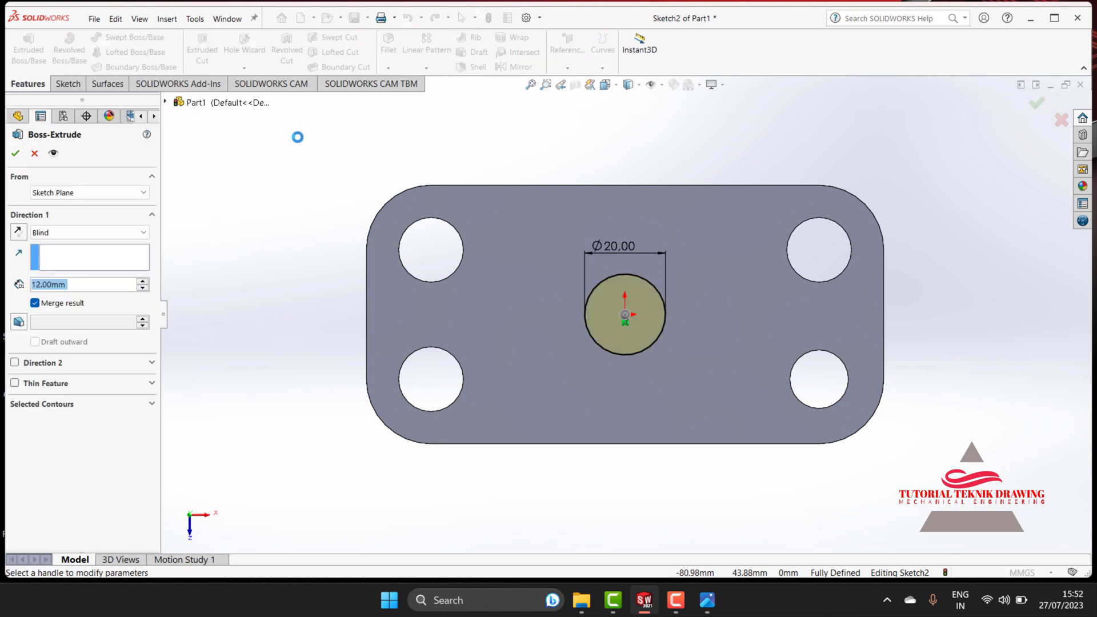
{"action": "left_click", "coordinate": [34, 154]}
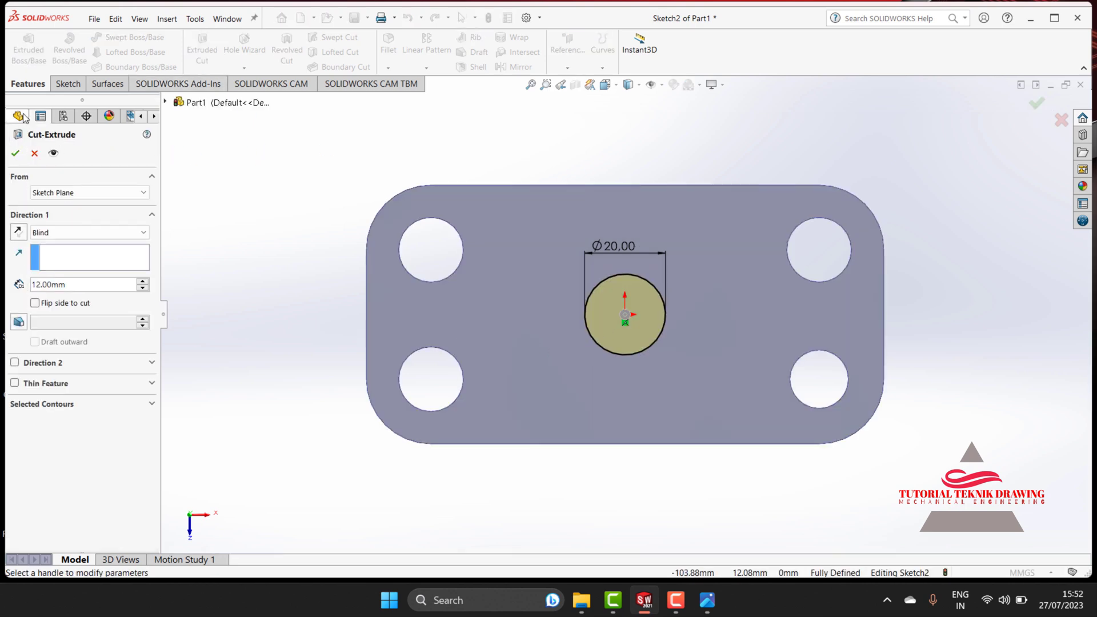
{"action": "left_click", "coordinate": [15, 153]}
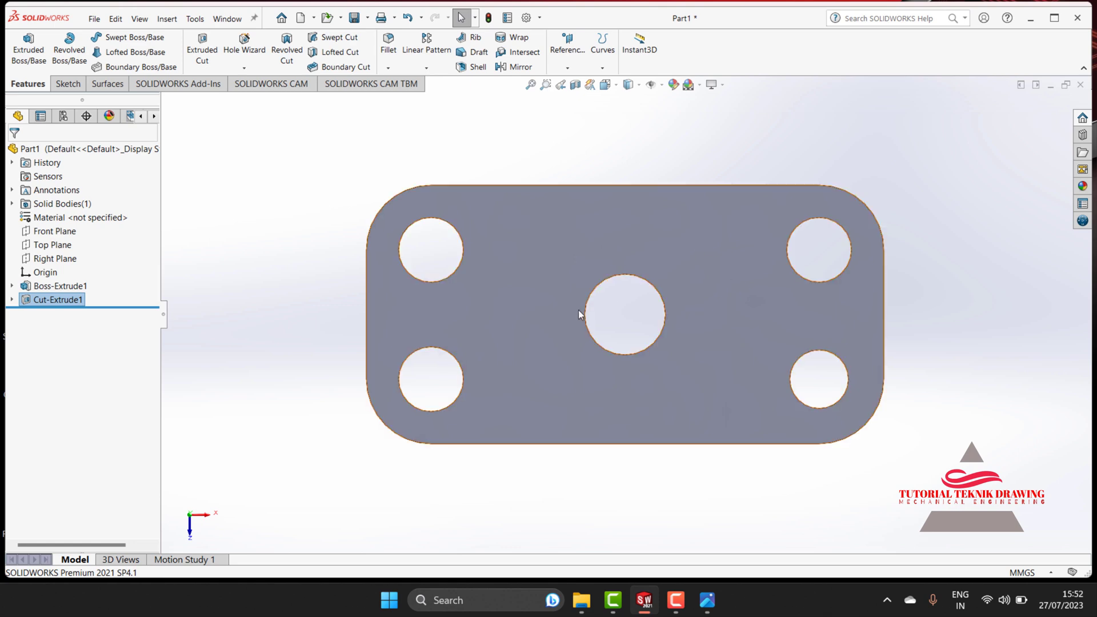
- Recheck the reference drawing and view the plate's top face Normal To
{"action": "left_click", "coordinate": [708, 602]}
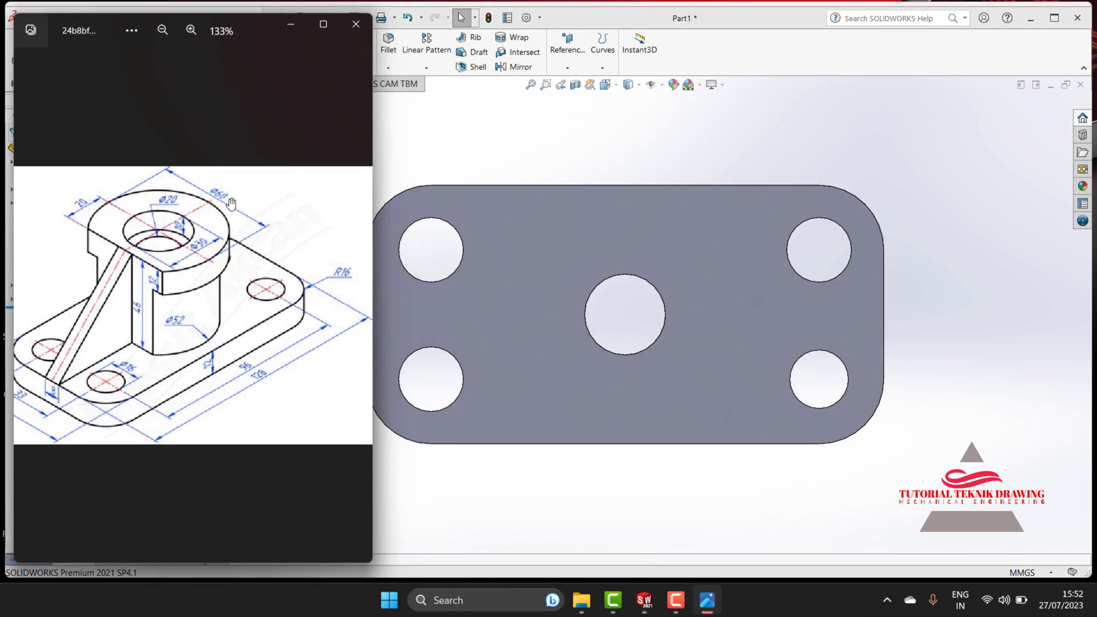
{"action": "left_click", "coordinate": [290, 24]}
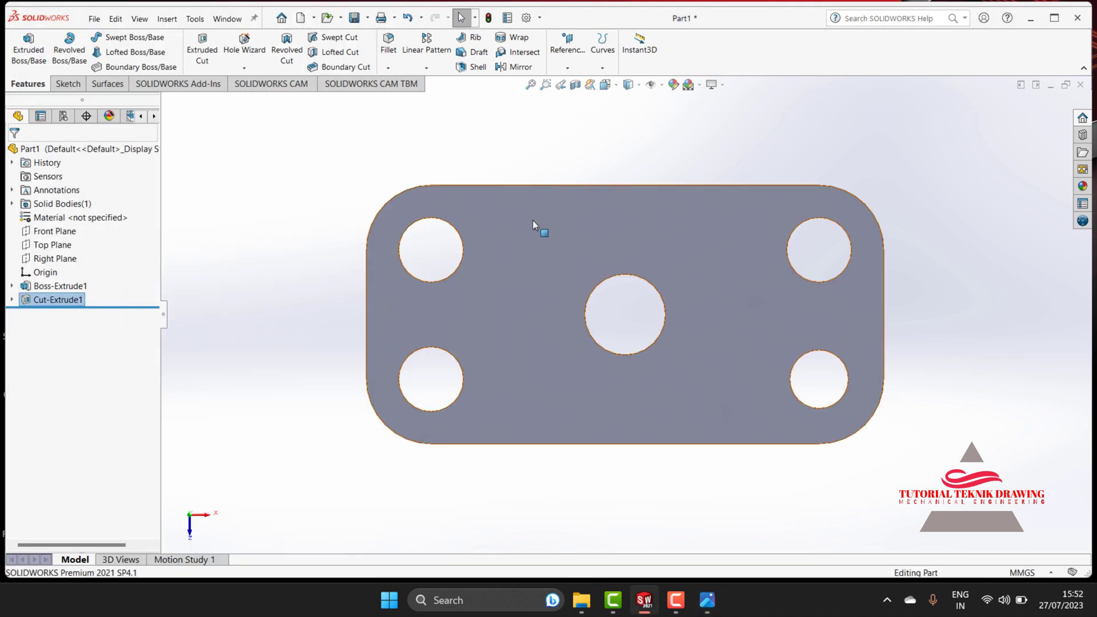
{"action": "left_click", "coordinate": [523, 244]}
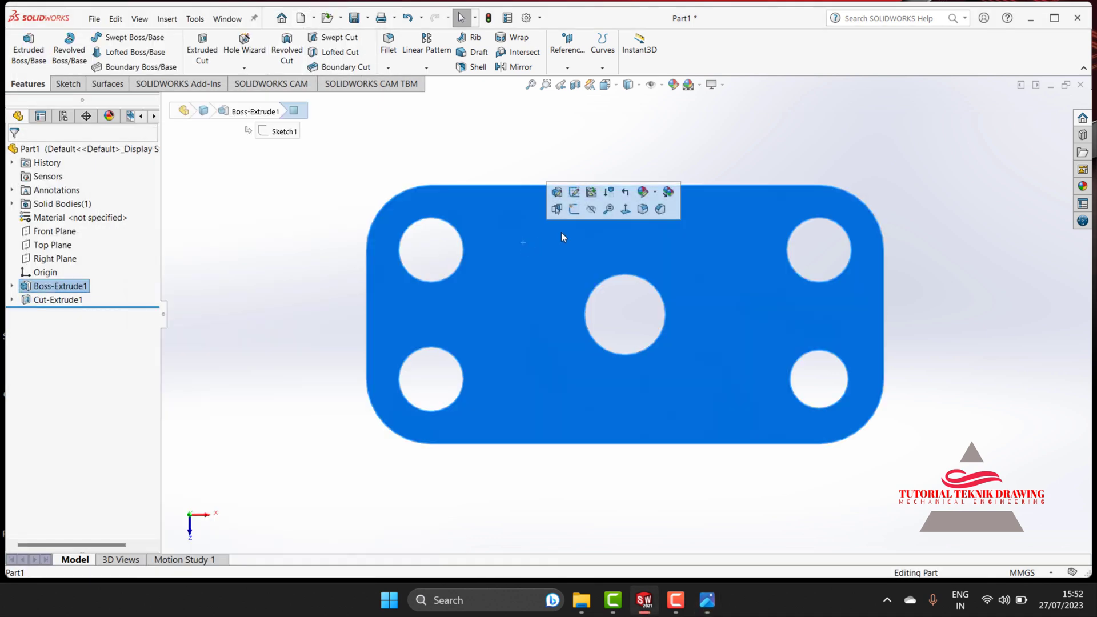
{"action": "left_click", "coordinate": [627, 211]}
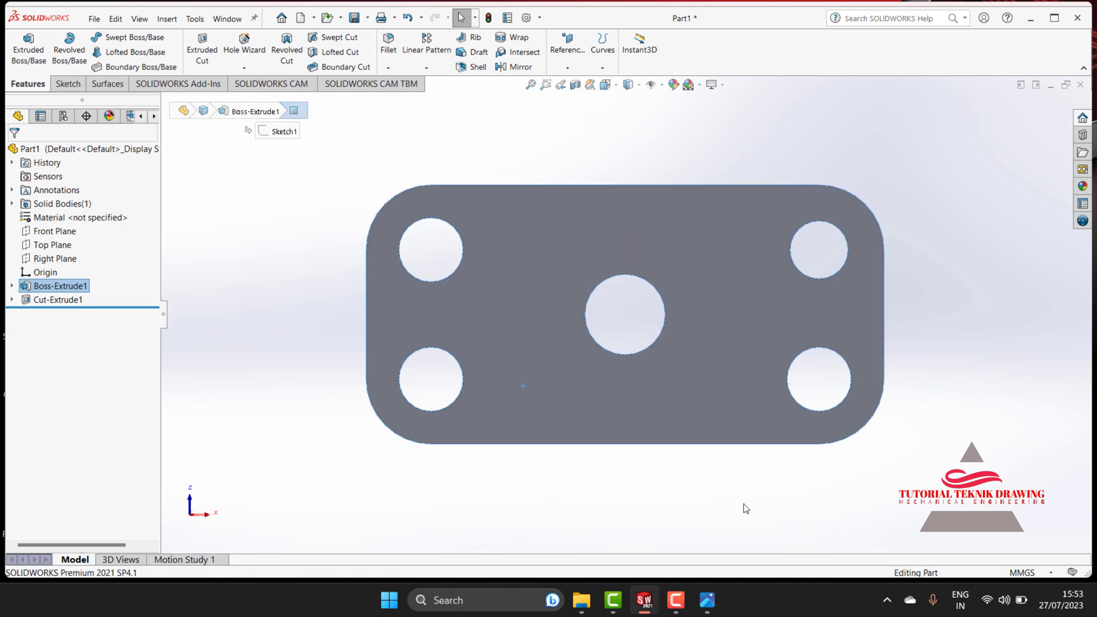
{"action": "left_click", "coordinate": [715, 605]}
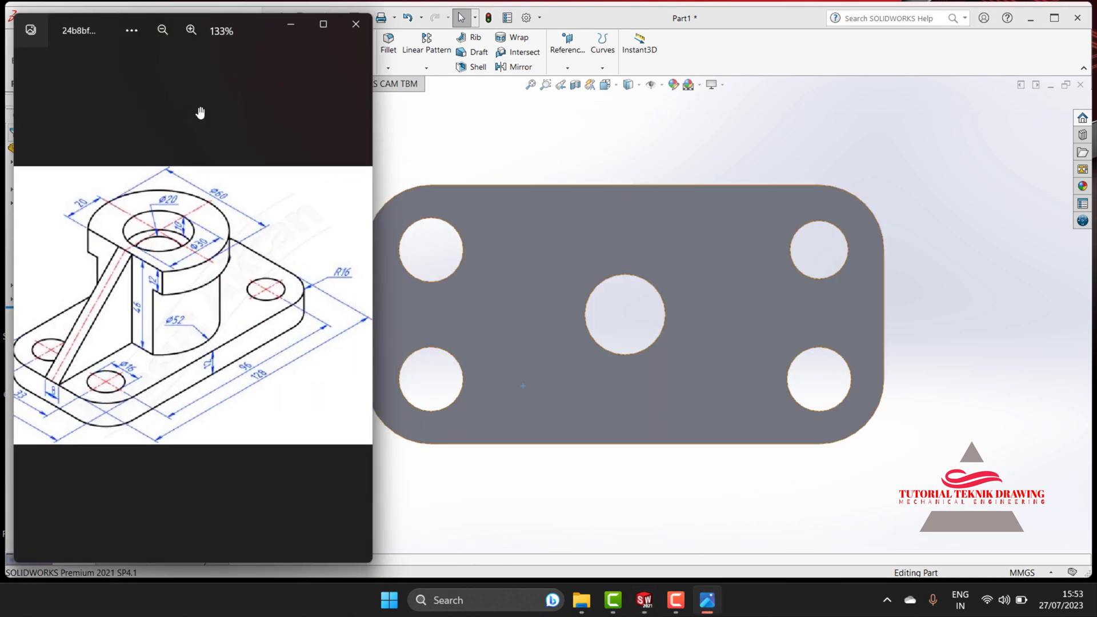
{"action": "left_click_drag", "start_coordinate": [241, 26], "coordinate": [300, 40]}
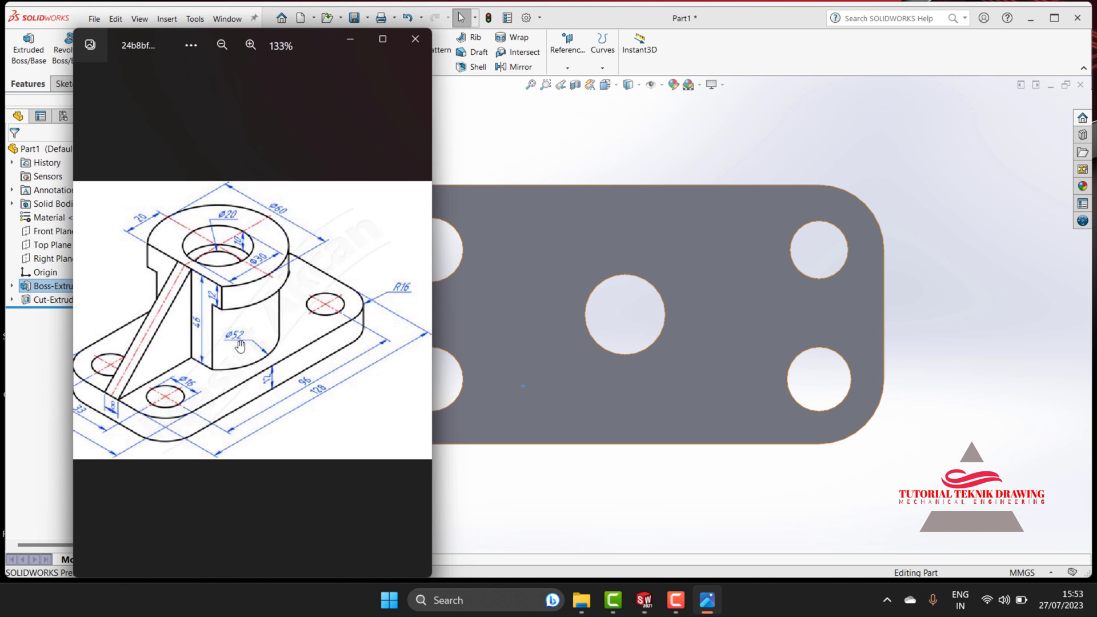
{"action": "left_click", "coordinate": [350, 39]}
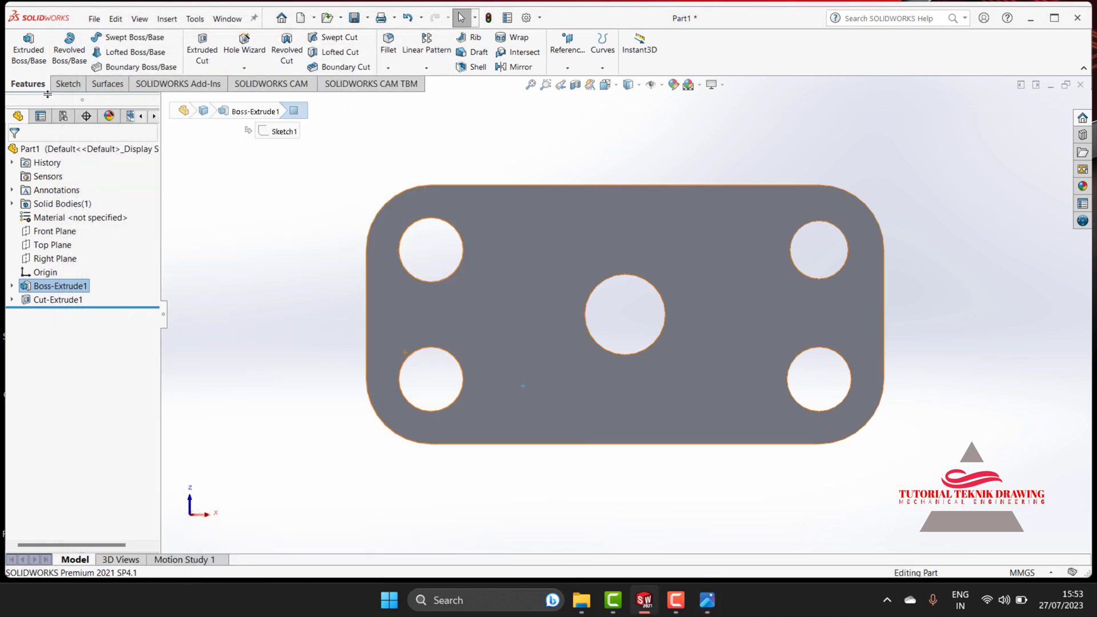
- Sketch a circle at the centre and dimension it to 51 mm diameter
{"action": "left_click", "coordinate": [76, 86]}
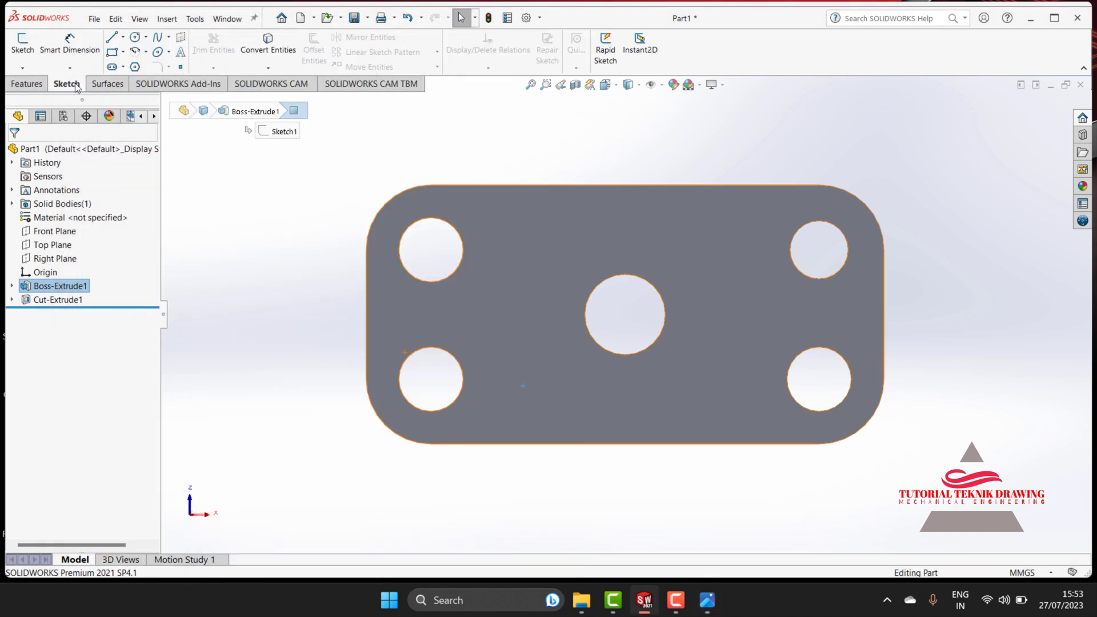
{"action": "left_click", "coordinate": [135, 38]}
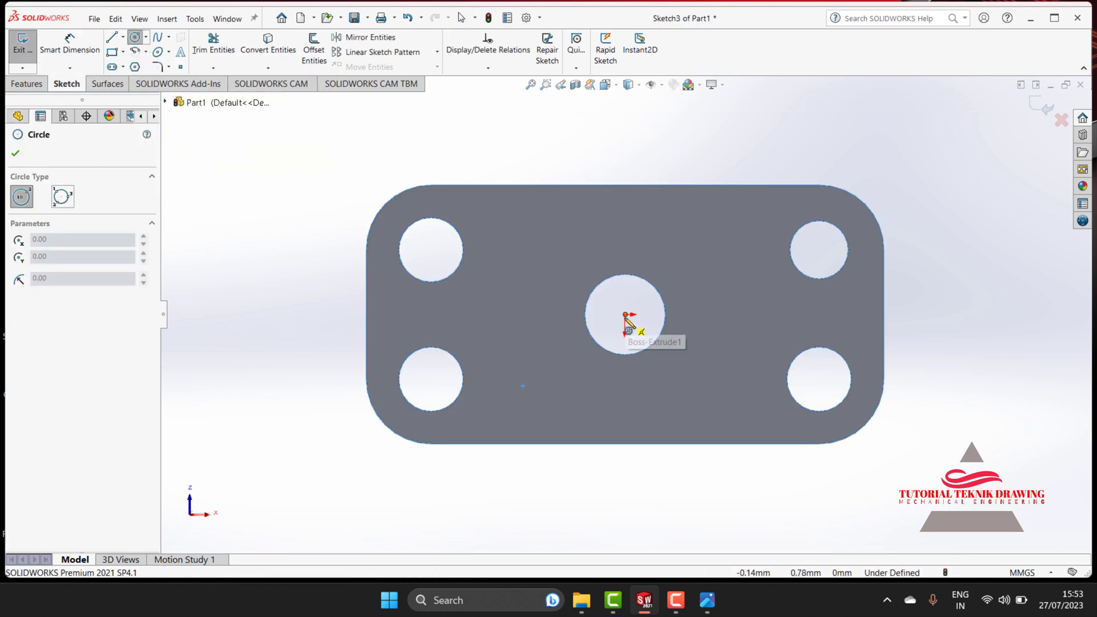
{"action": "left_click", "coordinate": [625, 314]}
{"action": "left_click", "coordinate": [625, 227]}
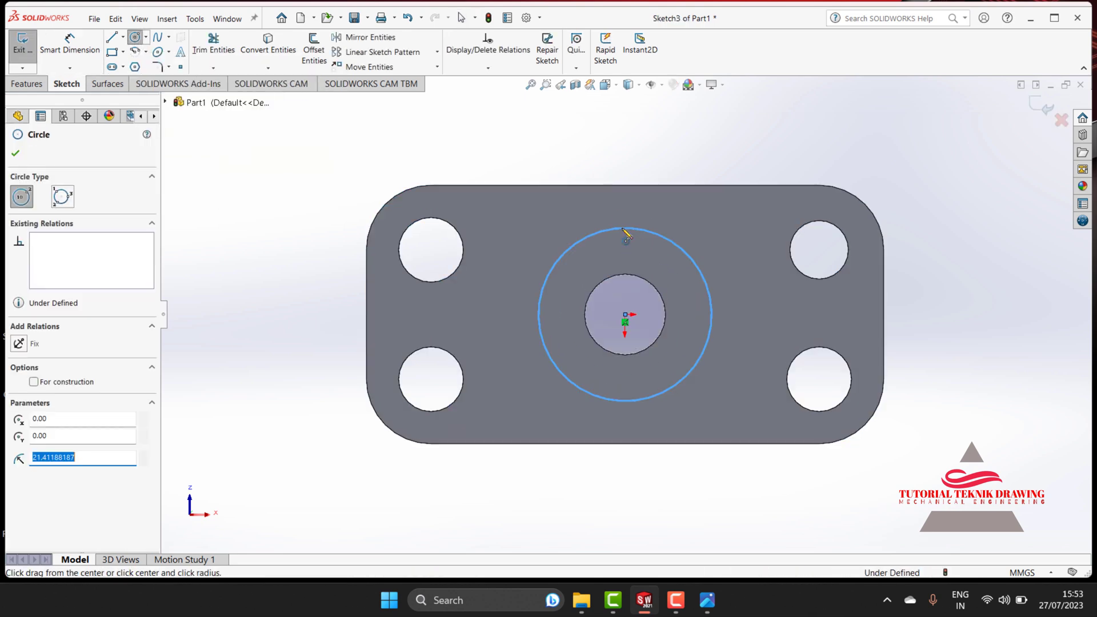
{"action": "left_click", "coordinate": [86, 43]}
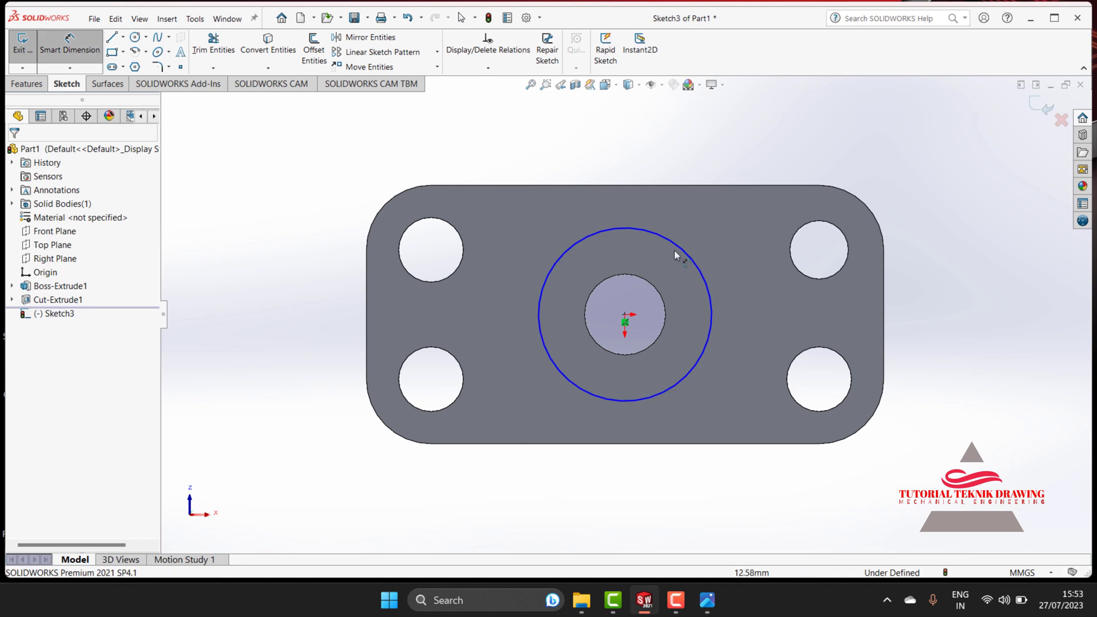
{"action": "left_click", "coordinate": [702, 228]}
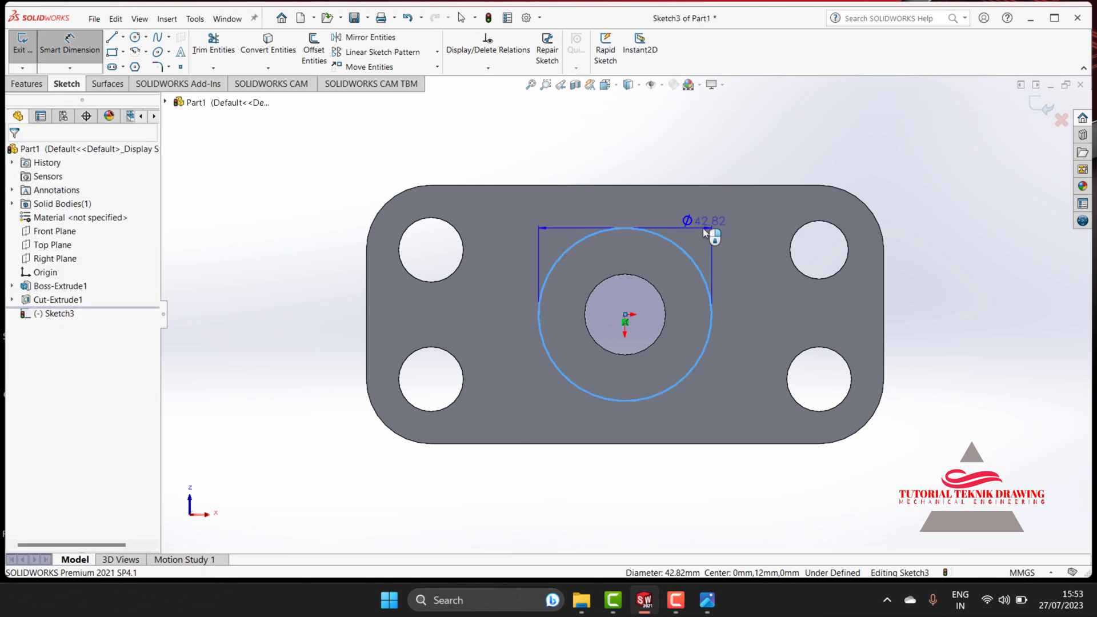
{"action": "left_click", "coordinate": [697, 166]}
{"action": "type", "text": "5"}
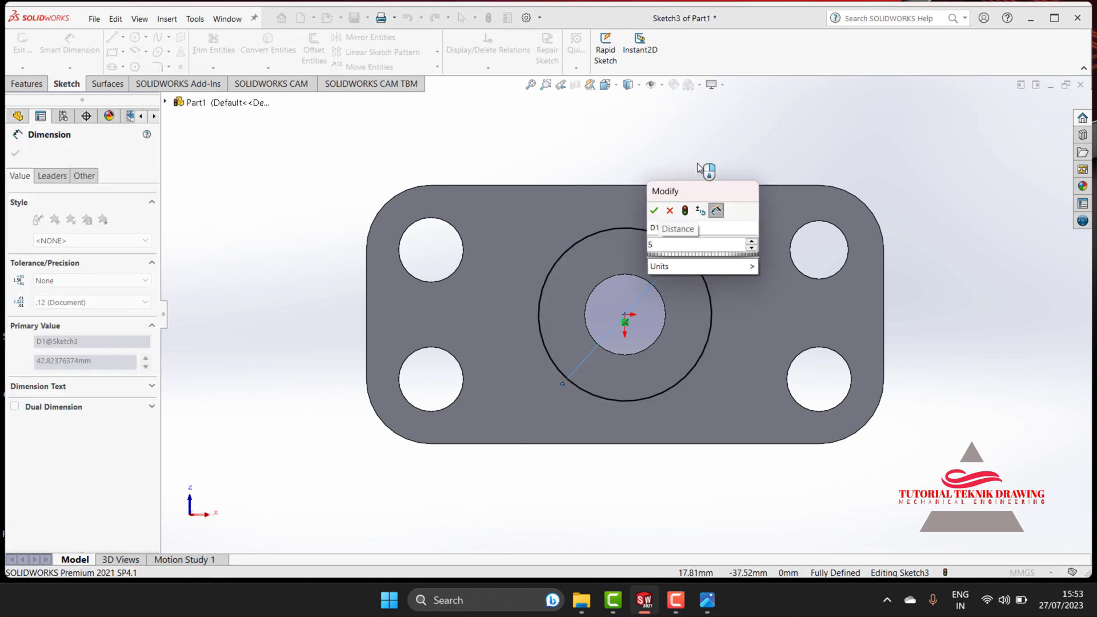
{"action": "type", "text": "1"}
{"action": "left_click", "coordinate": [654, 210]}
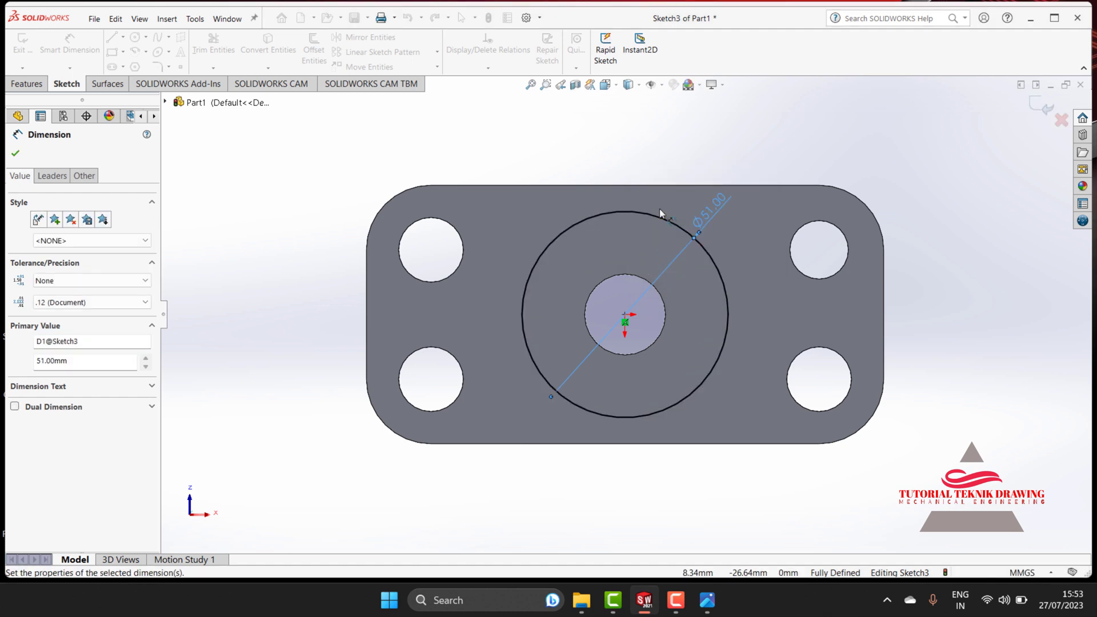
{"action": "key", "text": "Escape"}
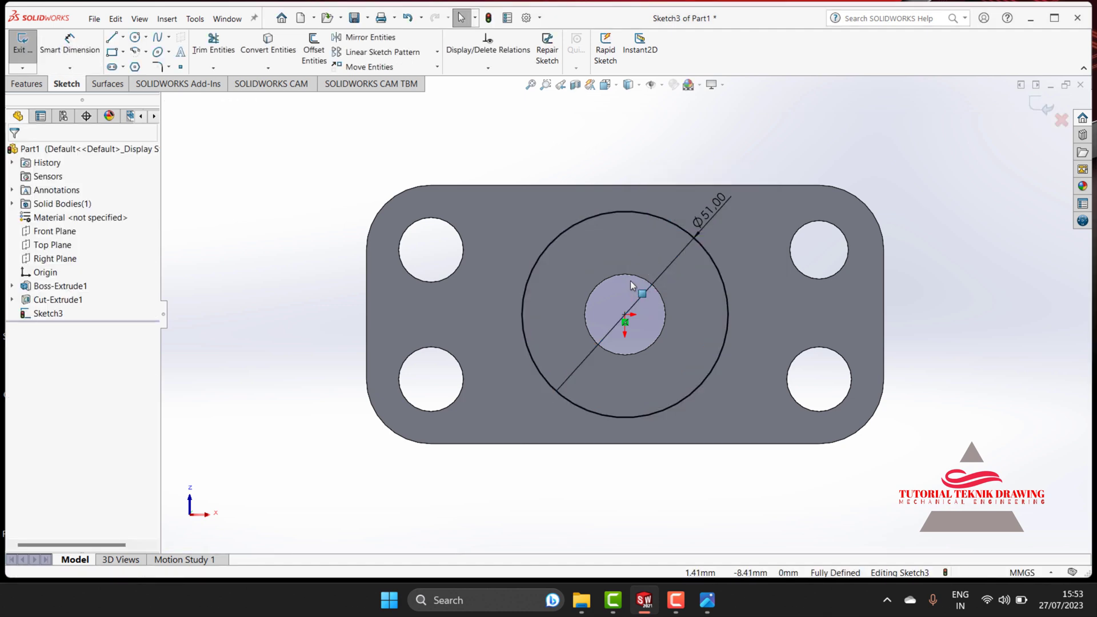
- Convert the central Ø20 hole edge into the sketch
{"action": "left_click", "coordinate": [270, 55]}
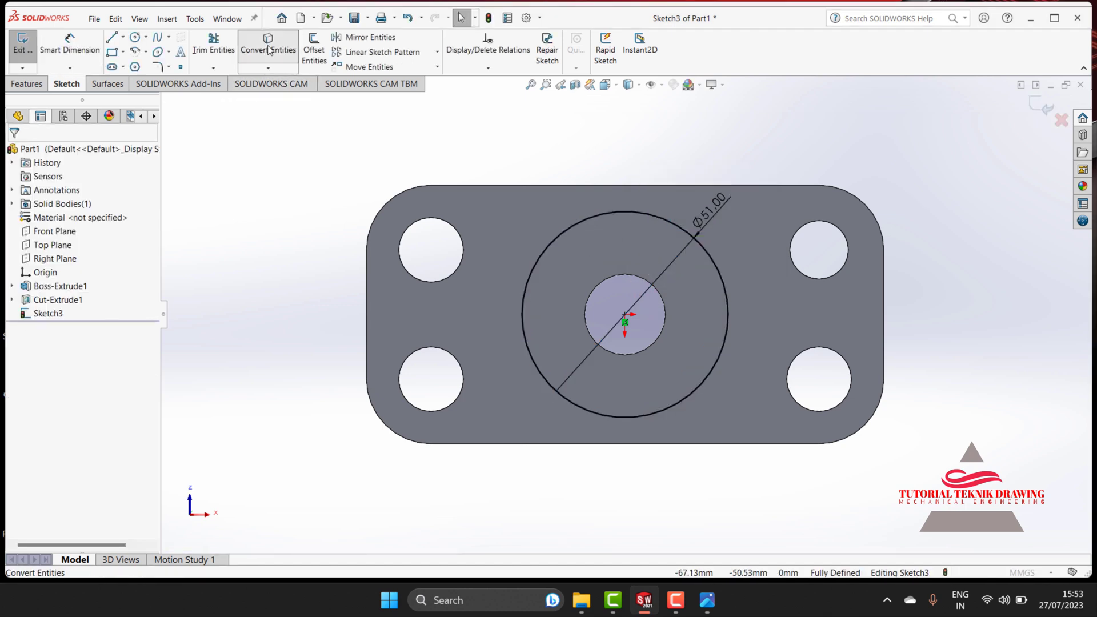
{"action": "left_click", "coordinate": [608, 279]}
{"action": "left_click", "coordinate": [18, 157]}
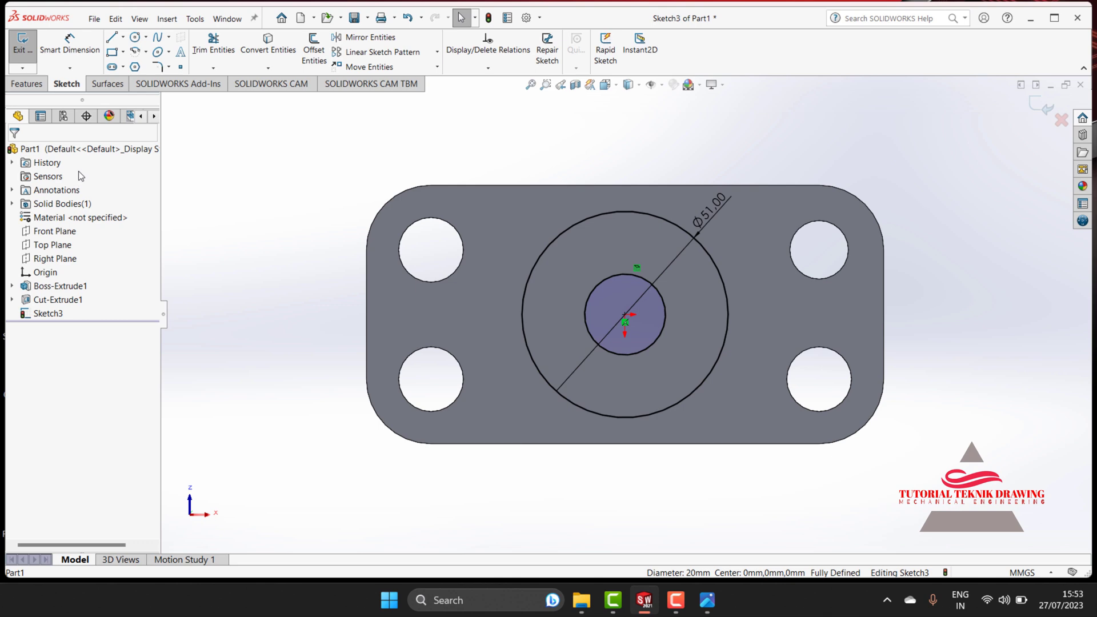
{"action": "left_click", "coordinate": [33, 84]}
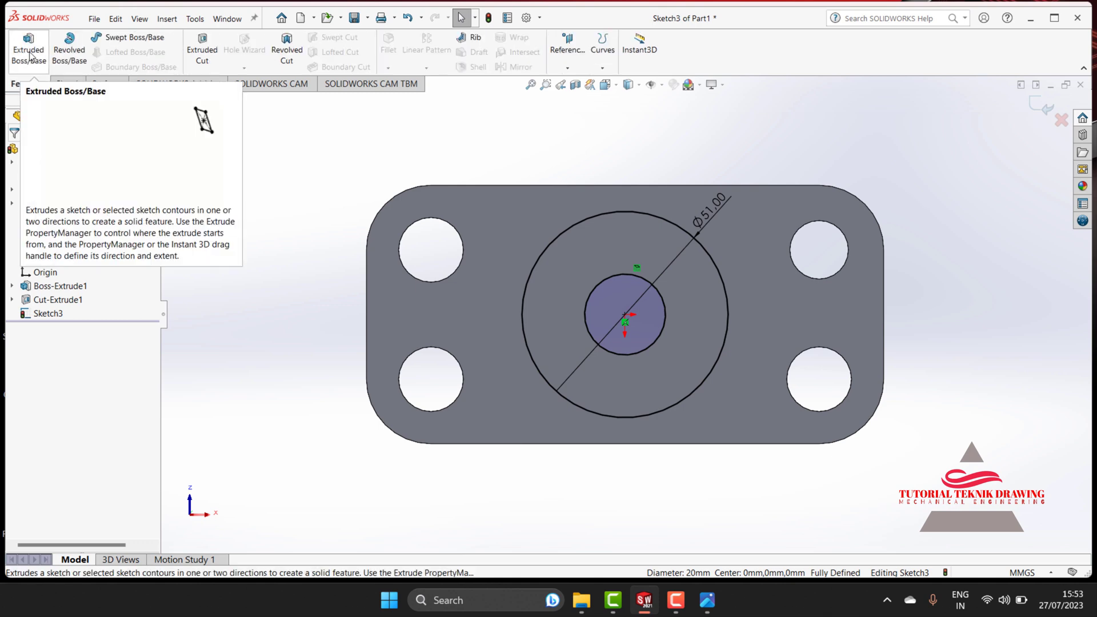
{"action": "left_click", "coordinate": [29, 55]}
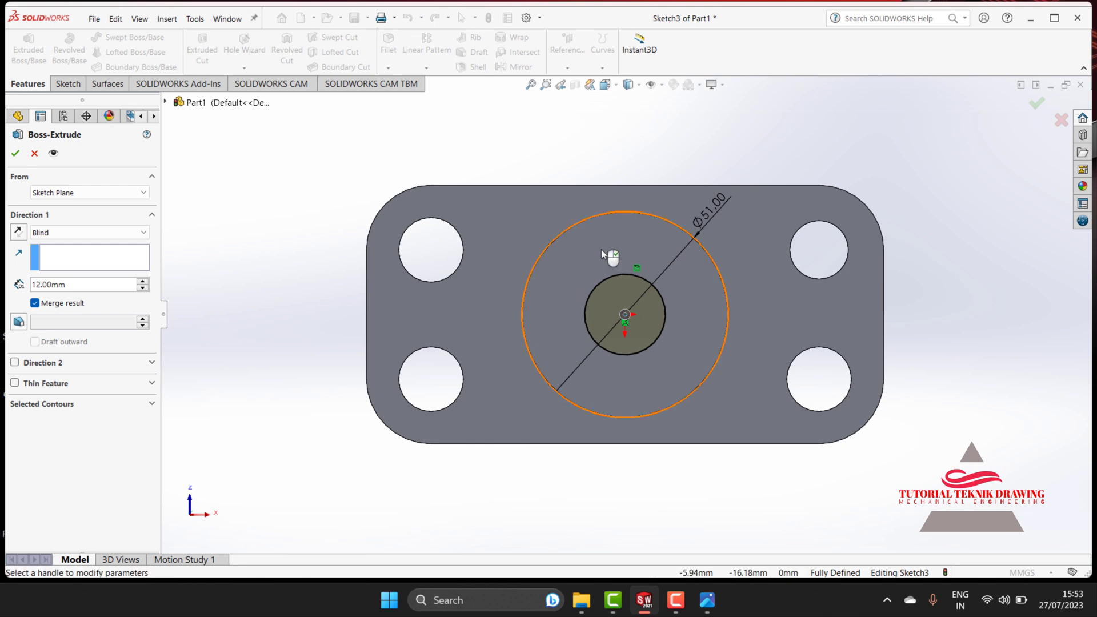
{"action": "right_click", "coordinate": [544, 151]}
{"action": "left_click", "coordinate": [516, 149]}
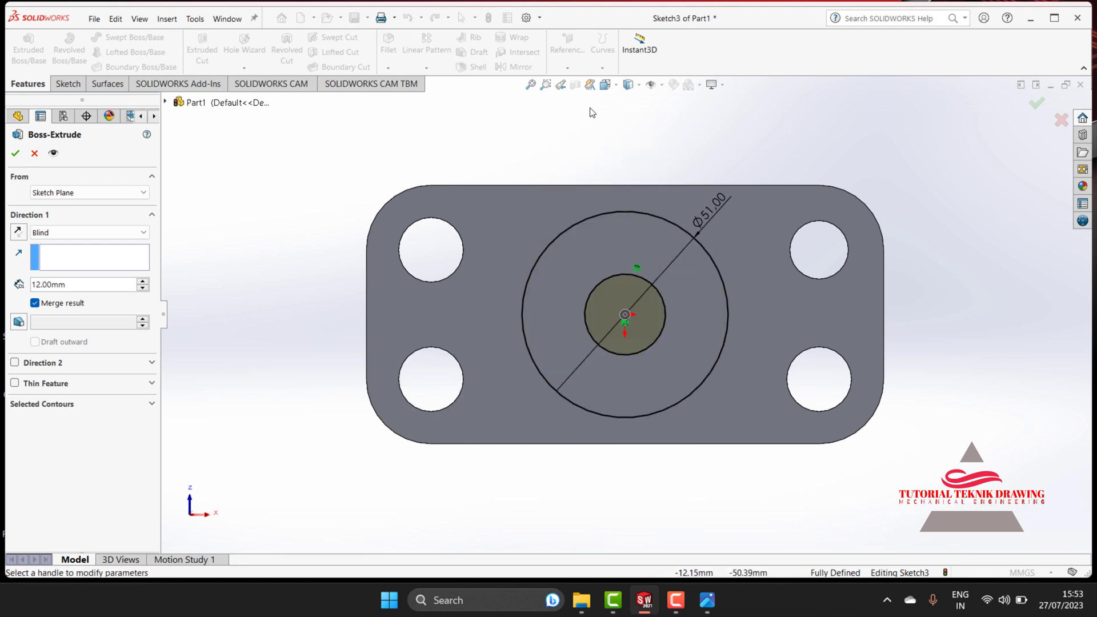
{"action": "left_click", "coordinate": [629, 84]}
{"action": "left_click", "coordinate": [630, 101]}
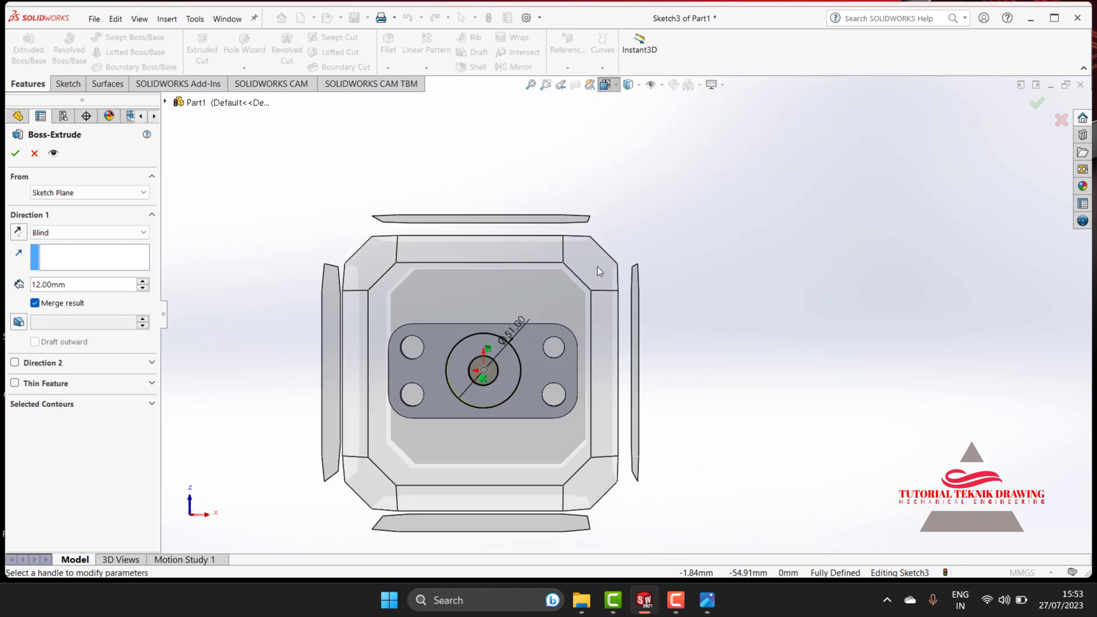
{"action": "left_click", "coordinate": [597, 266]}
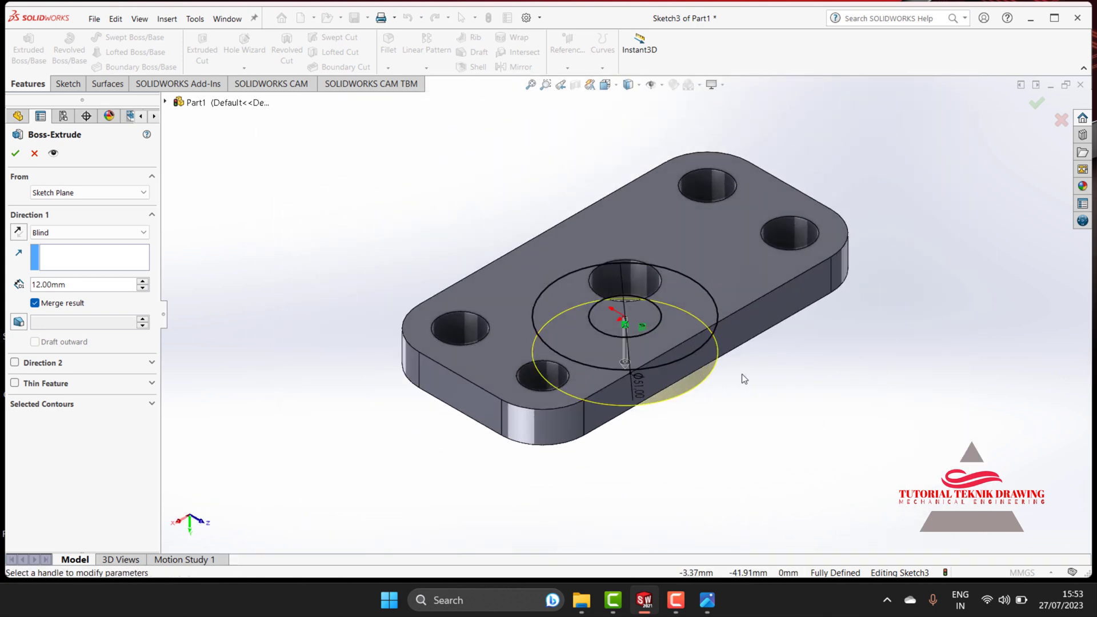
{"action": "left_click", "coordinate": [33, 154]}
{"action": "left_click", "coordinate": [29, 51]}
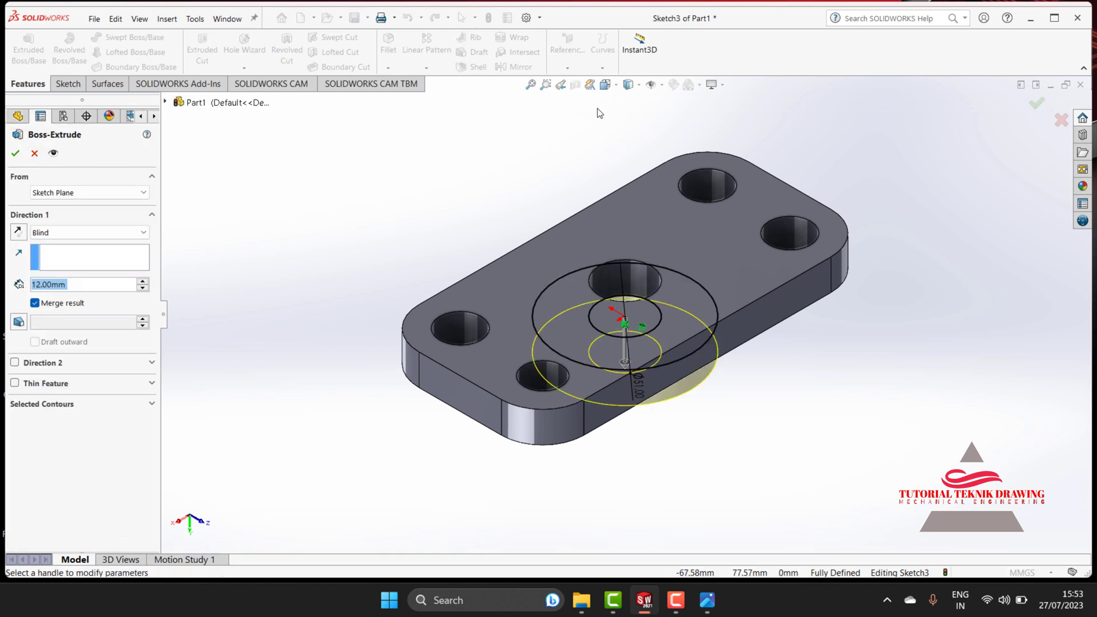
{"action": "right_click", "coordinate": [583, 158]}
{"action": "left_click", "coordinate": [489, 159]}
{"action": "right_click", "coordinate": [489, 159]}
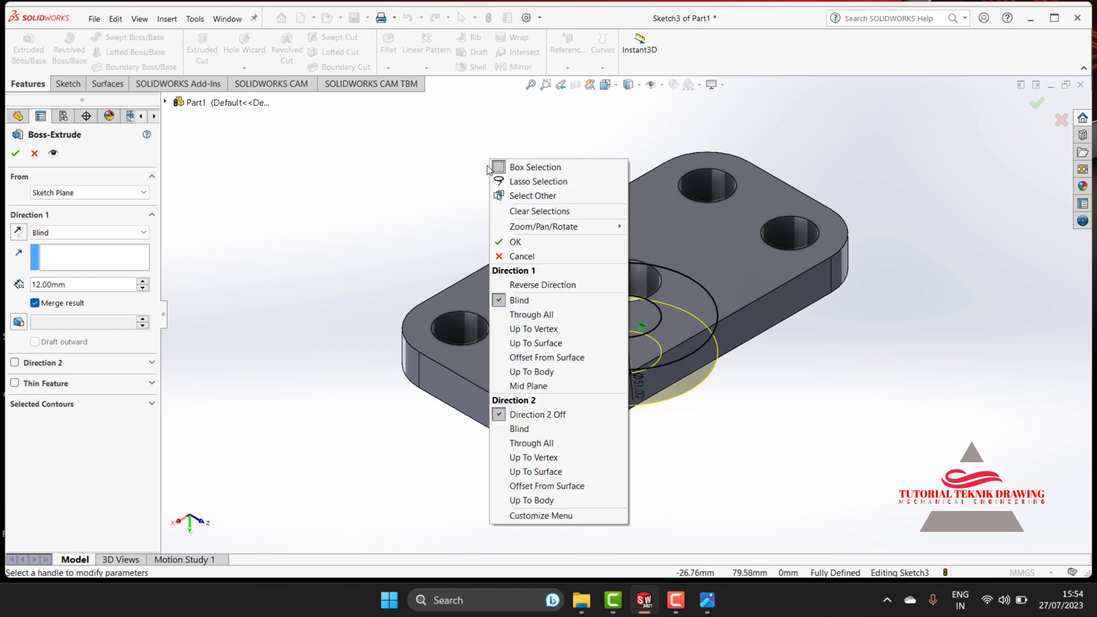
{"action": "left_click", "coordinate": [64, 143]}
{"action": "left_click", "coordinate": [34, 154]}
{"action": "right_click", "coordinate": [375, 140]}
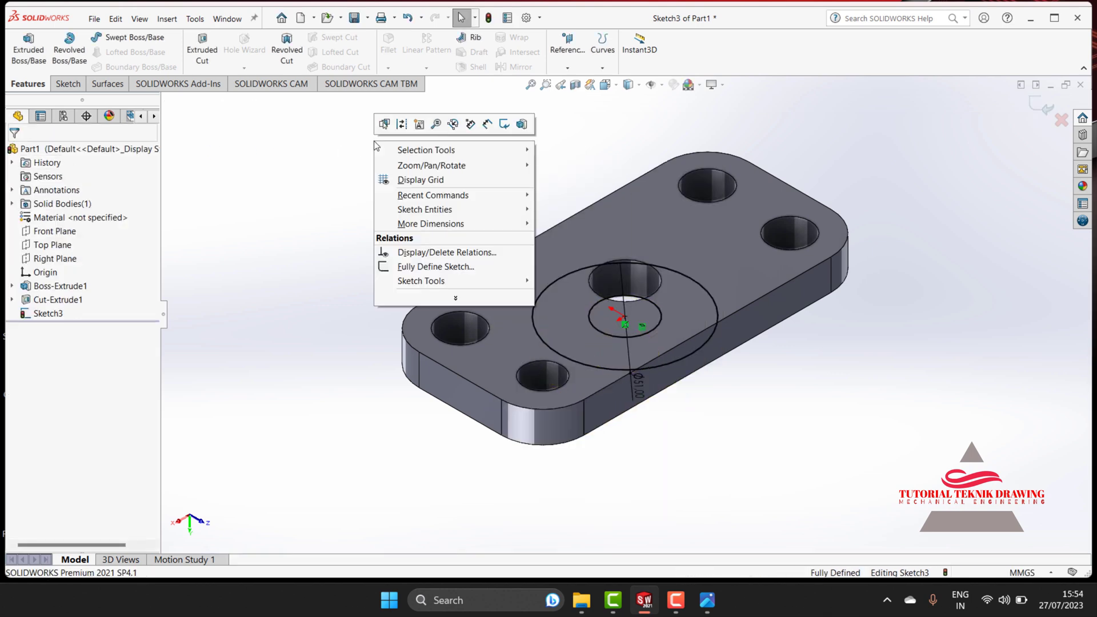
{"action": "left_click", "coordinate": [426, 139]}
{"action": "right_click", "coordinate": [426, 139]}
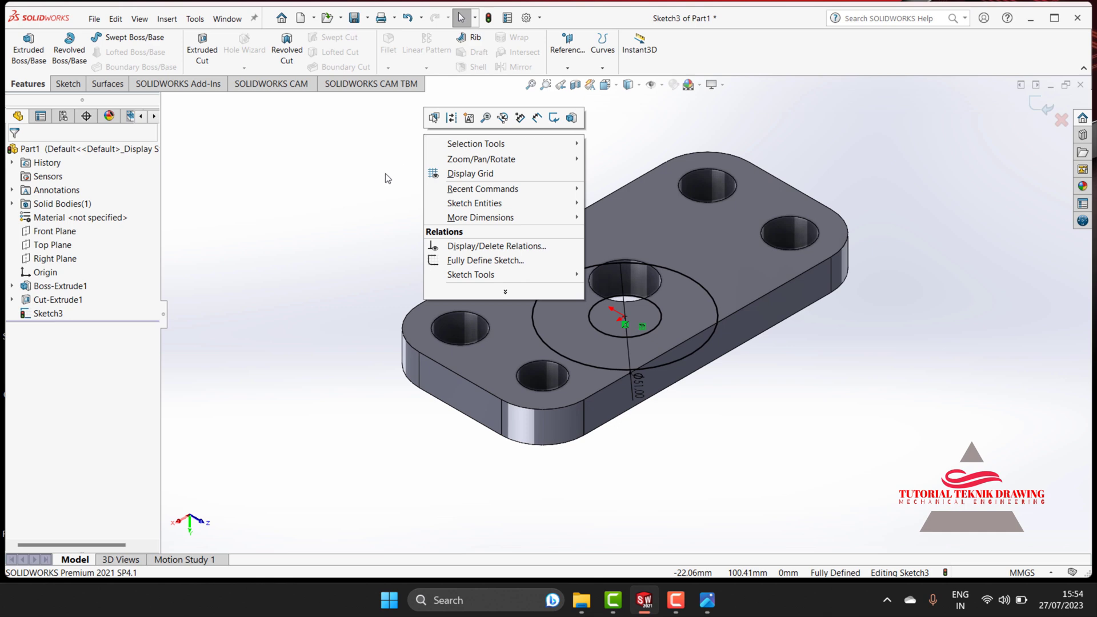
{"action": "left_click", "coordinate": [321, 178]}
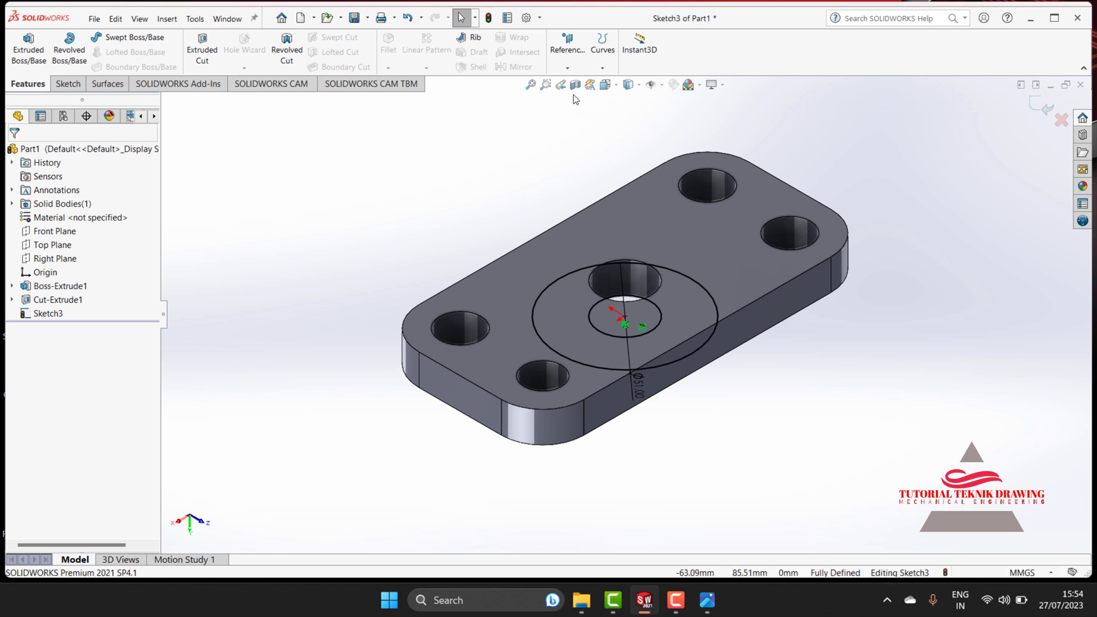
{"action": "left_click", "coordinate": [615, 87]}
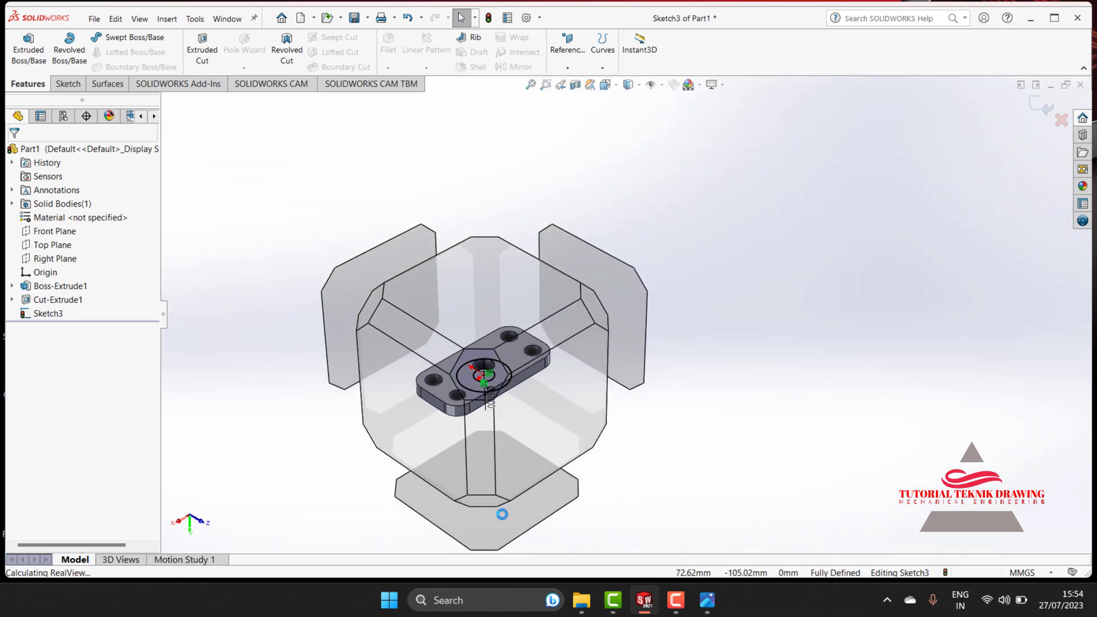
- Extrude the Ø51 ring 46 mm as Boss-Extrude2, checking the depth on the reference drawing
{"action": "left_click", "coordinate": [502, 514]}
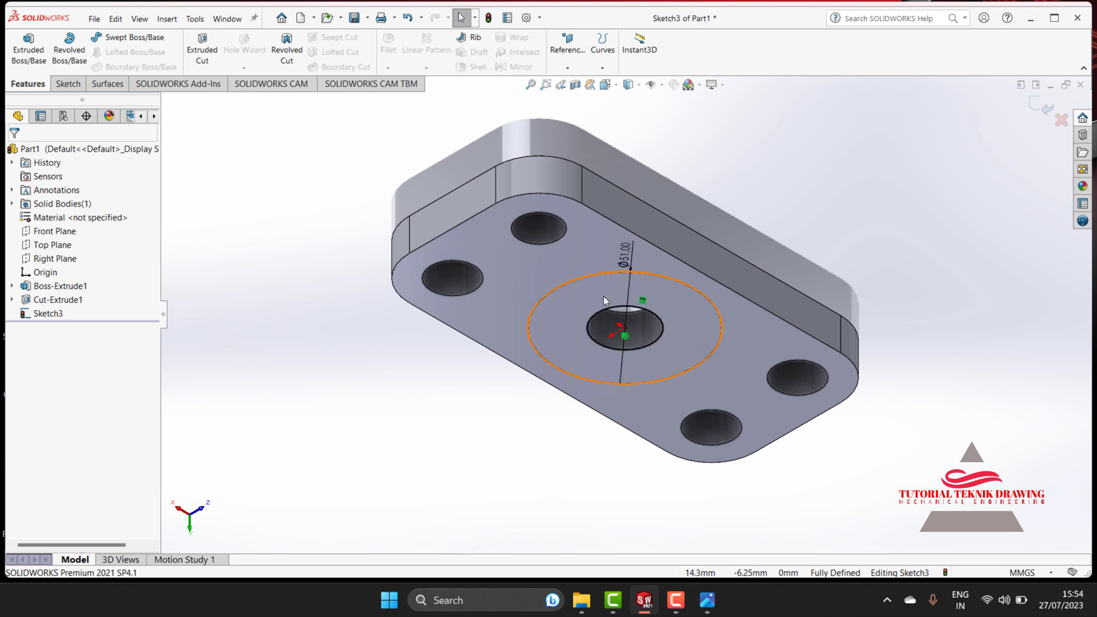
{"action": "left_click", "coordinate": [28, 46]}
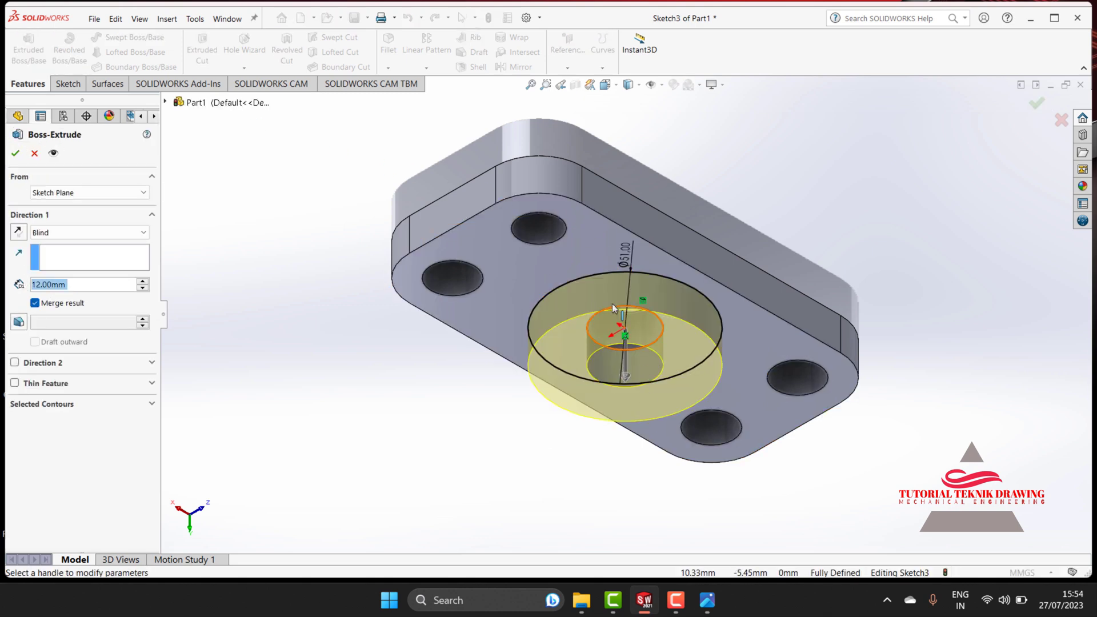
{"action": "mouse_move", "coordinate": [603, 331]}
{"action": "left_click", "coordinate": [707, 600]}
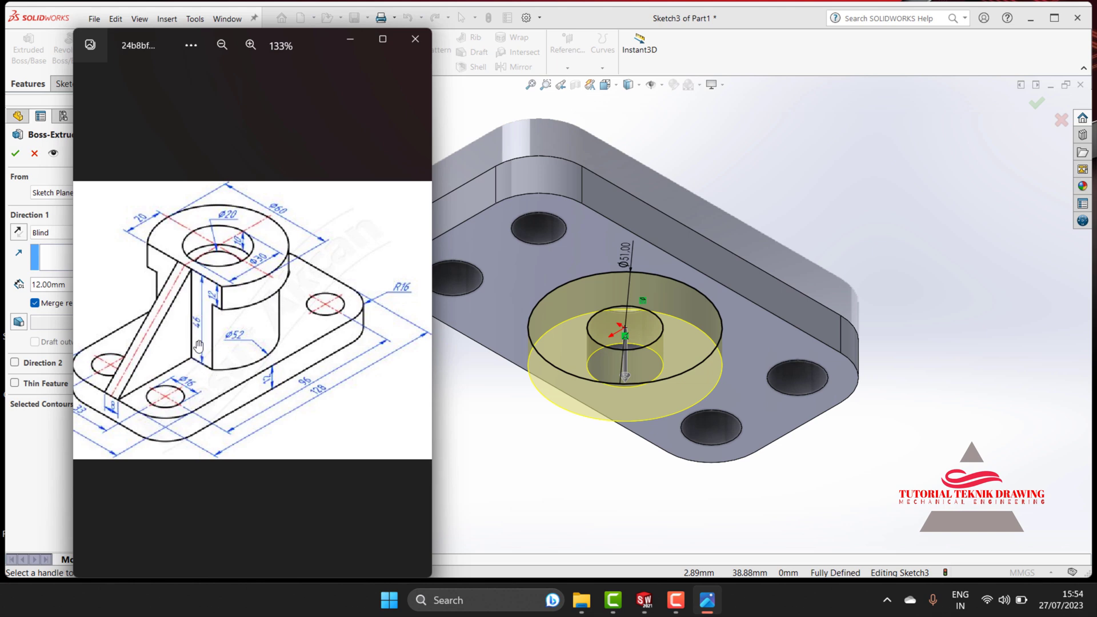
{"action": "left_click", "coordinate": [350, 40]}
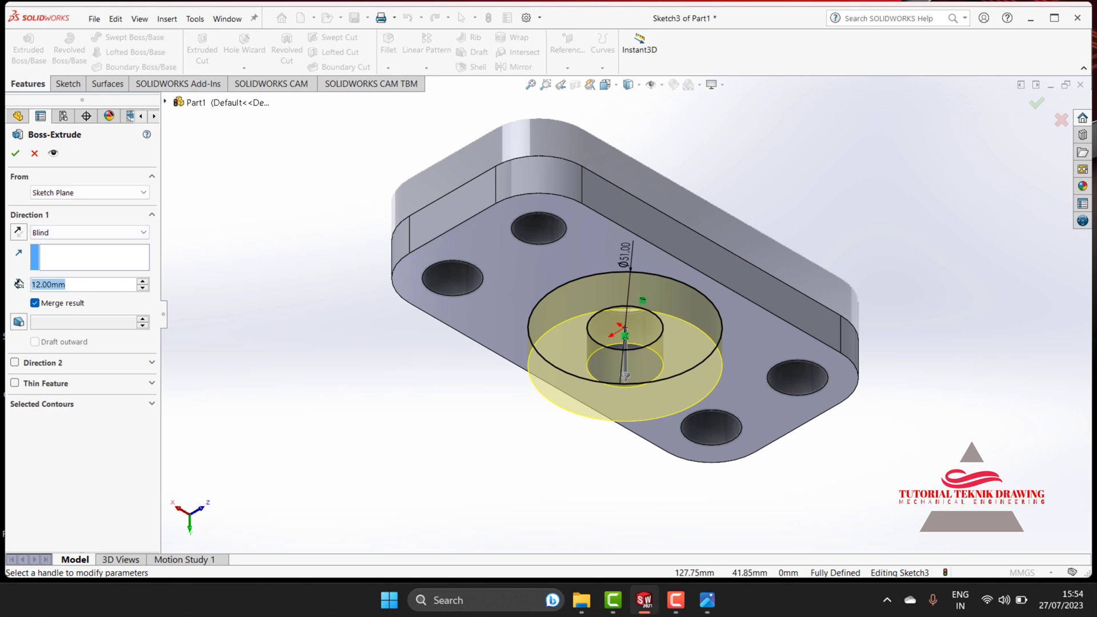
{"action": "type", "text": "46"}
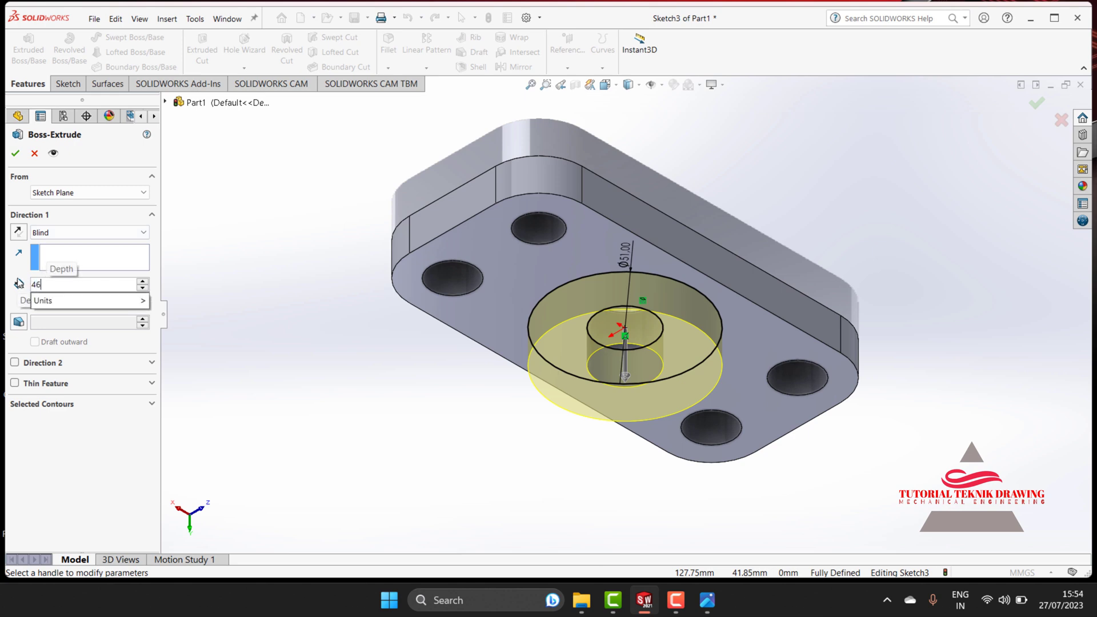
{"action": "left_click", "coordinate": [15, 152]}
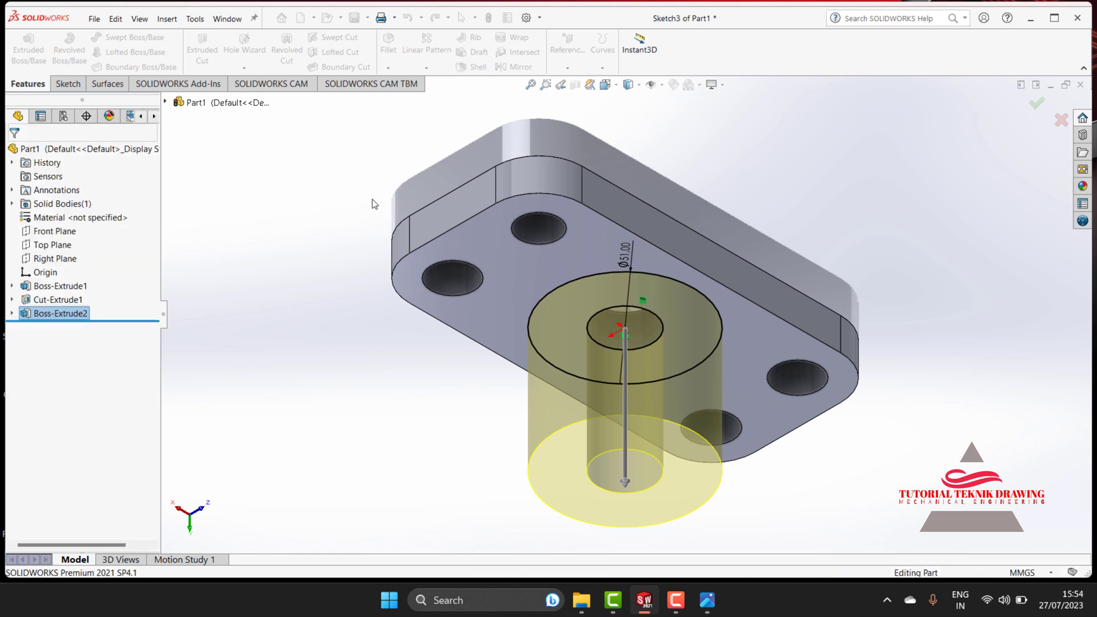
- Rotate the view to see the new boss upright
{"action": "right_click", "coordinate": [301, 228]}
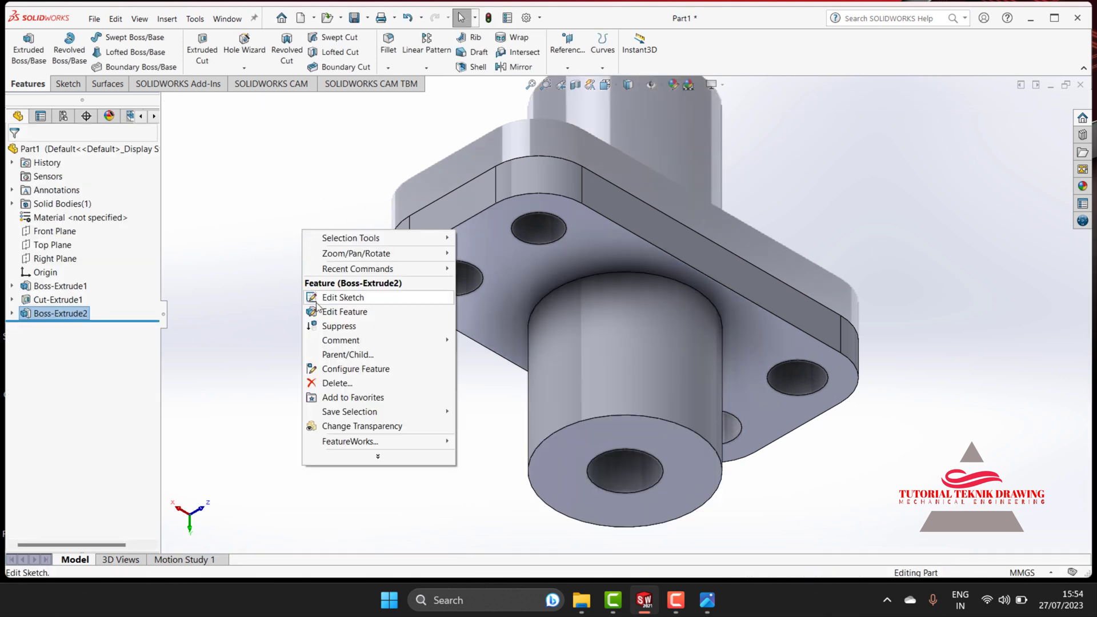
{"action": "left_click", "coordinate": [322, 193]}
{"action": "right_click", "coordinate": [323, 193]}
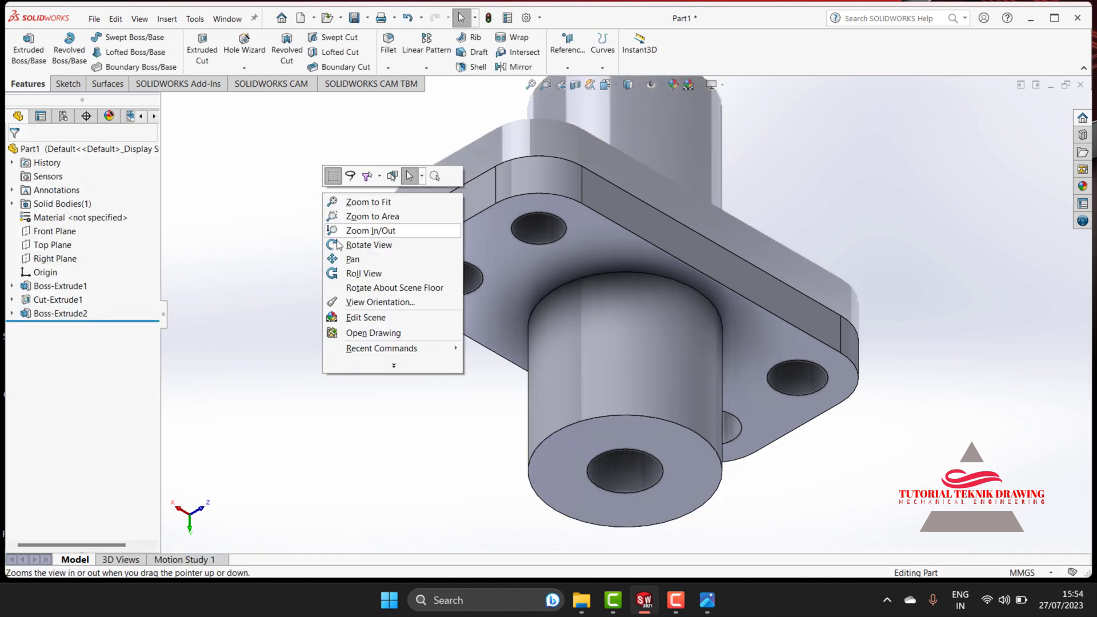
{"action": "left_click", "coordinate": [372, 250]}
{"action": "mouse_move", "coordinate": [372, 251]}
{"action": "left_mouse_down"}
{"action": "mouse_move", "coordinate": [629, 265]}
{"action": "mouse_move", "coordinate": [767, 244]}
{"action": "left_mouse_up"}
{"action": "scroll", "coordinate": [760, 543], "scroll_direction": "down", "scroll_amount": 3}
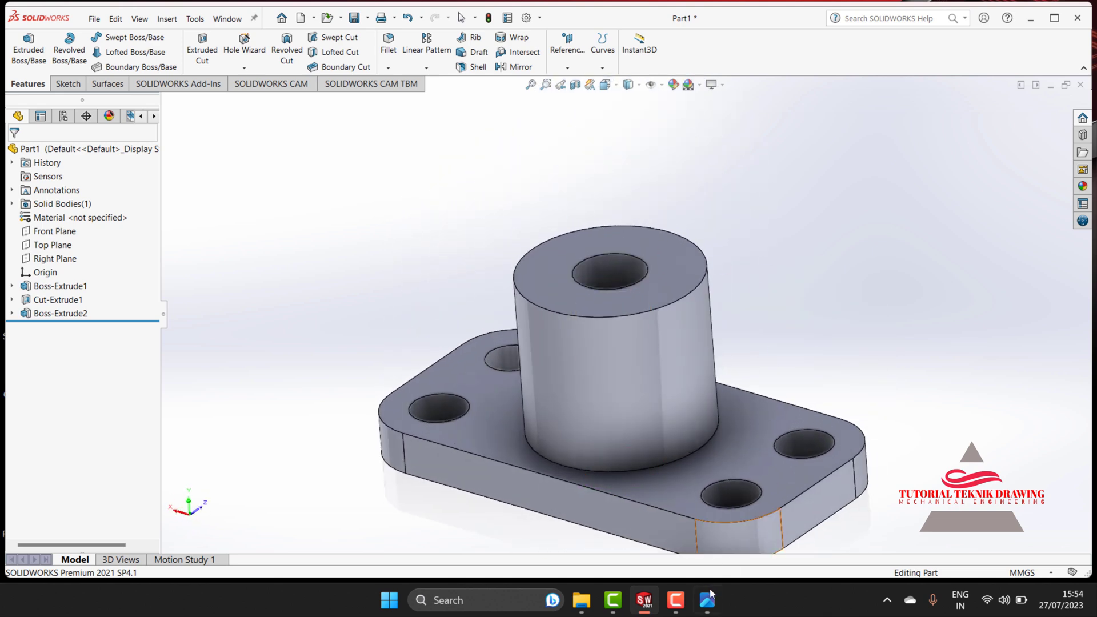
{"action": "left_click", "coordinate": [707, 600]}
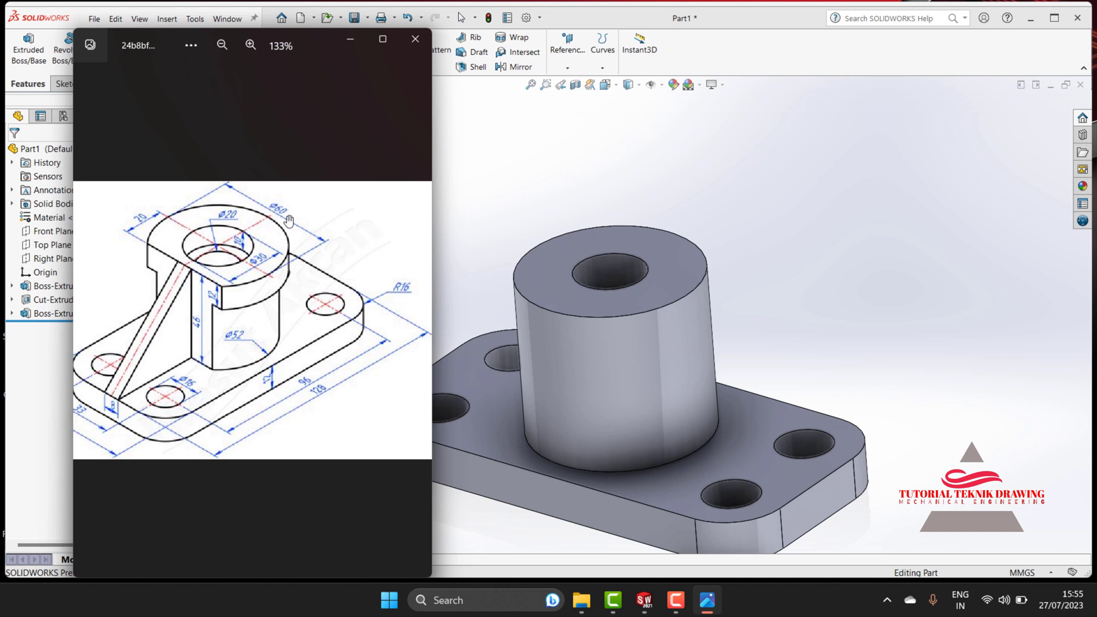
{"action": "left_click", "coordinate": [353, 44]}
{"action": "right_click", "coordinate": [523, 194]}
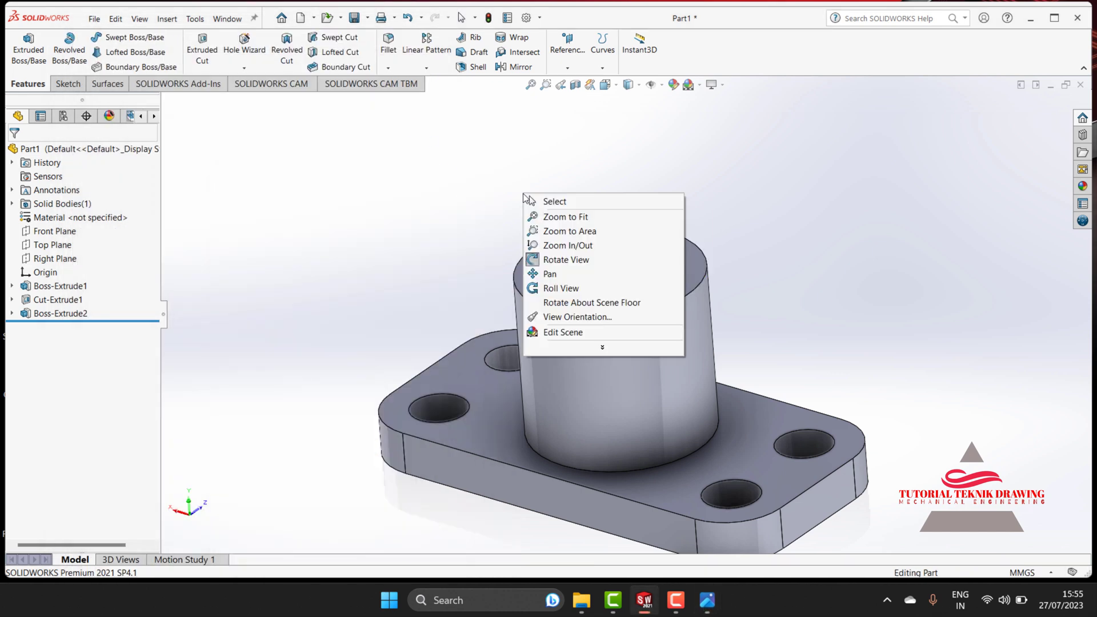
- View the boss's top face head-on and sketch a circle around it at the origin
{"action": "left_click", "coordinate": [552, 201]}
{"action": "left_click", "coordinate": [551, 279]}
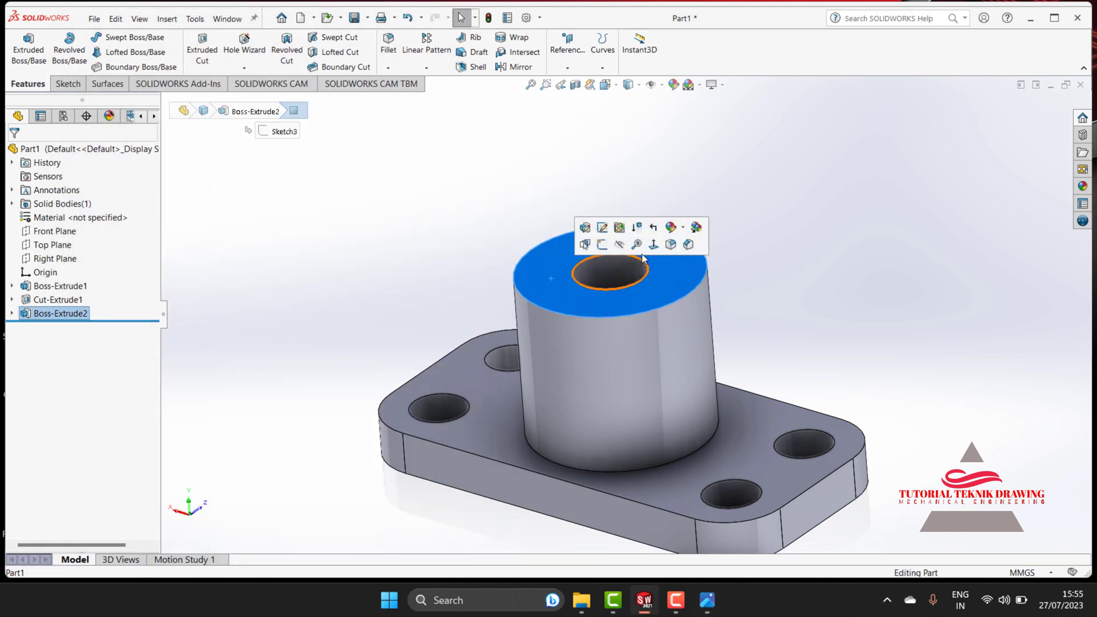
{"action": "left_click", "coordinate": [658, 247]}
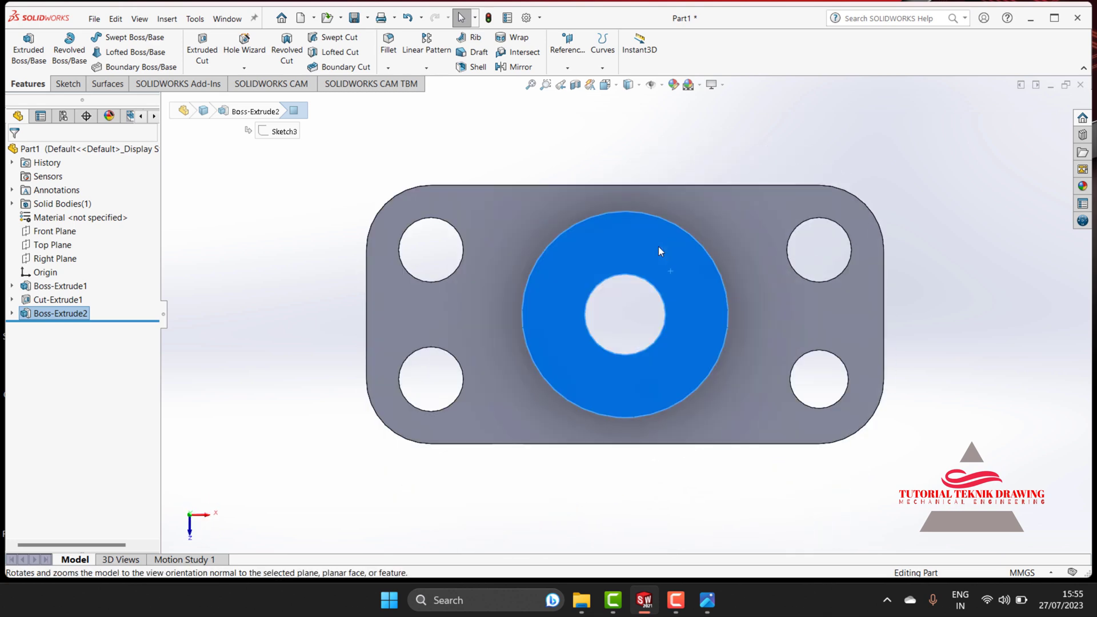
{"action": "left_click", "coordinate": [68, 83]}
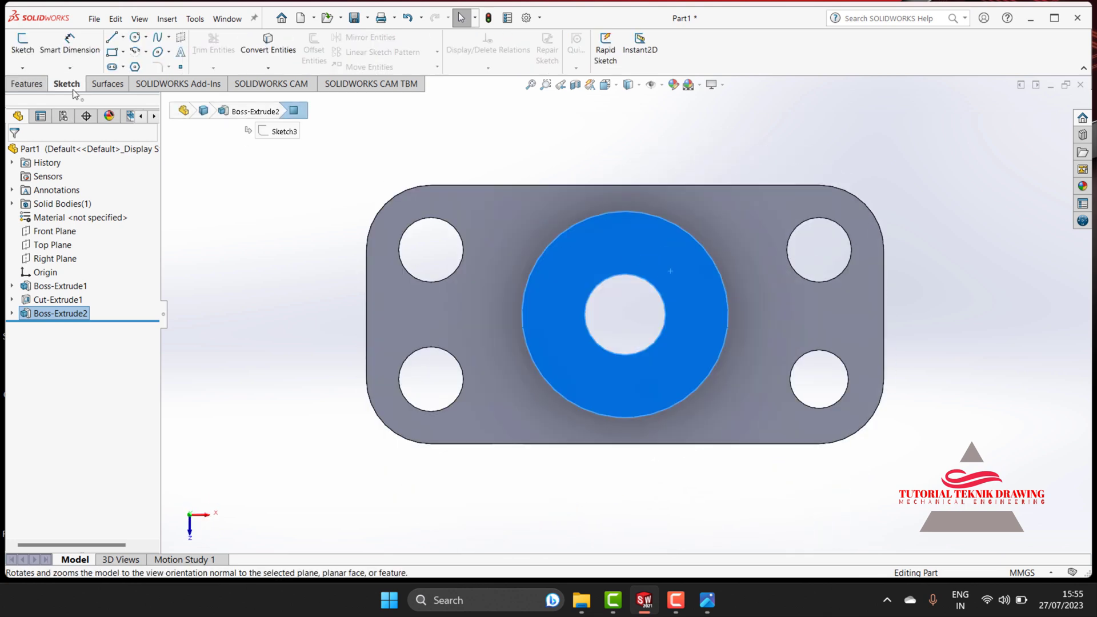
{"action": "left_click", "coordinate": [136, 41]}
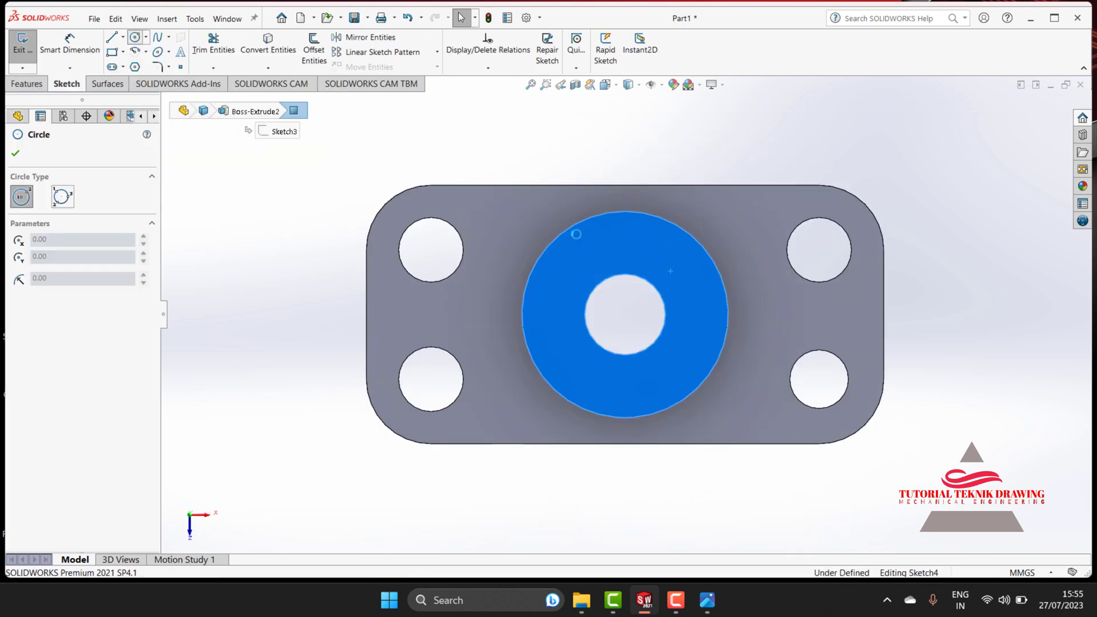
{"action": "left_click", "coordinate": [625, 314]}
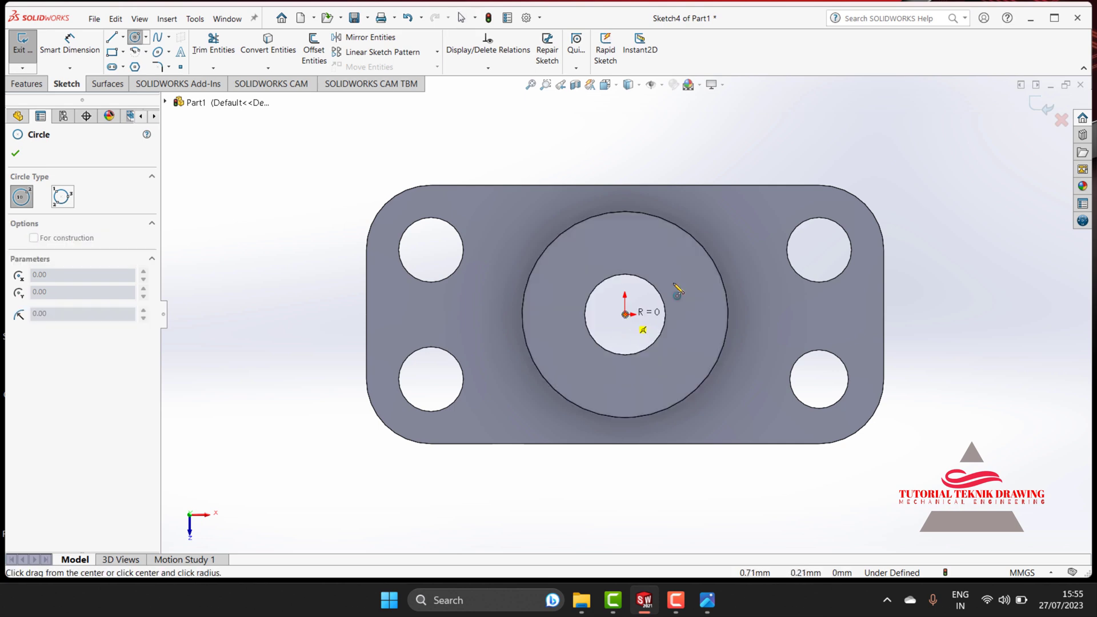
{"action": "left_click", "coordinate": [724, 247]}
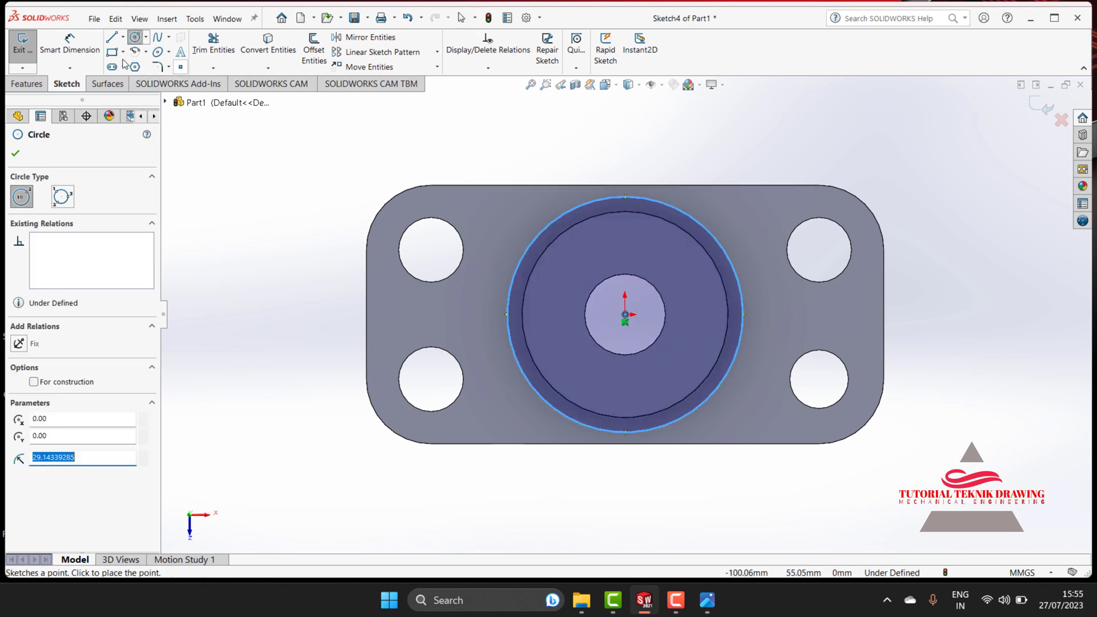
- Dimension the outer circle to 60 mm diameter, checking the reference drawing
{"action": "left_click", "coordinate": [94, 50]}
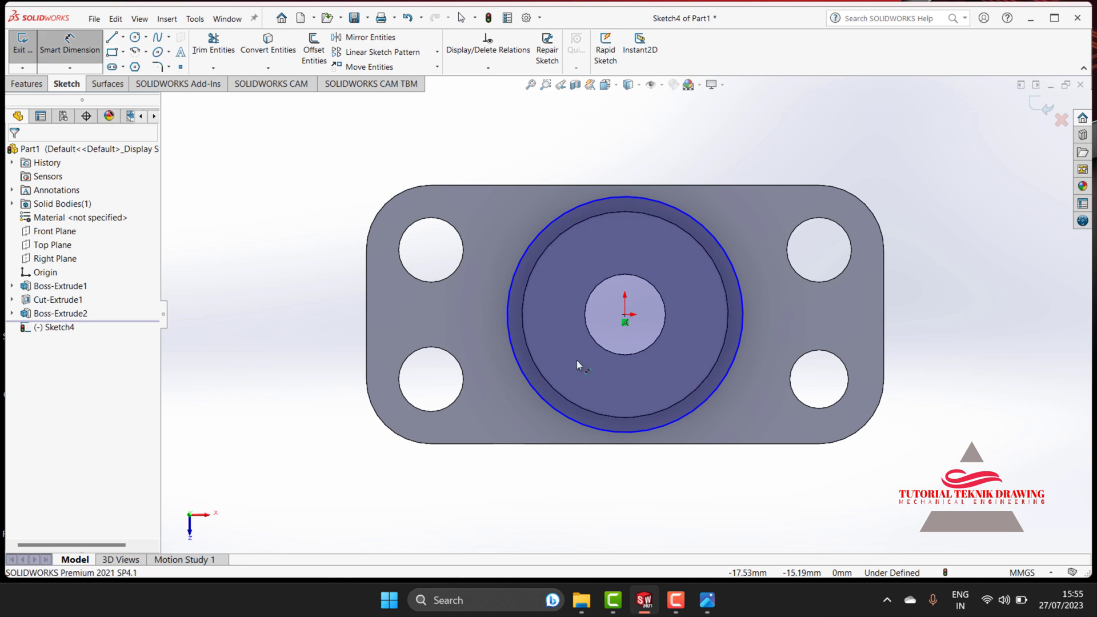
{"action": "left_click", "coordinate": [707, 233]}
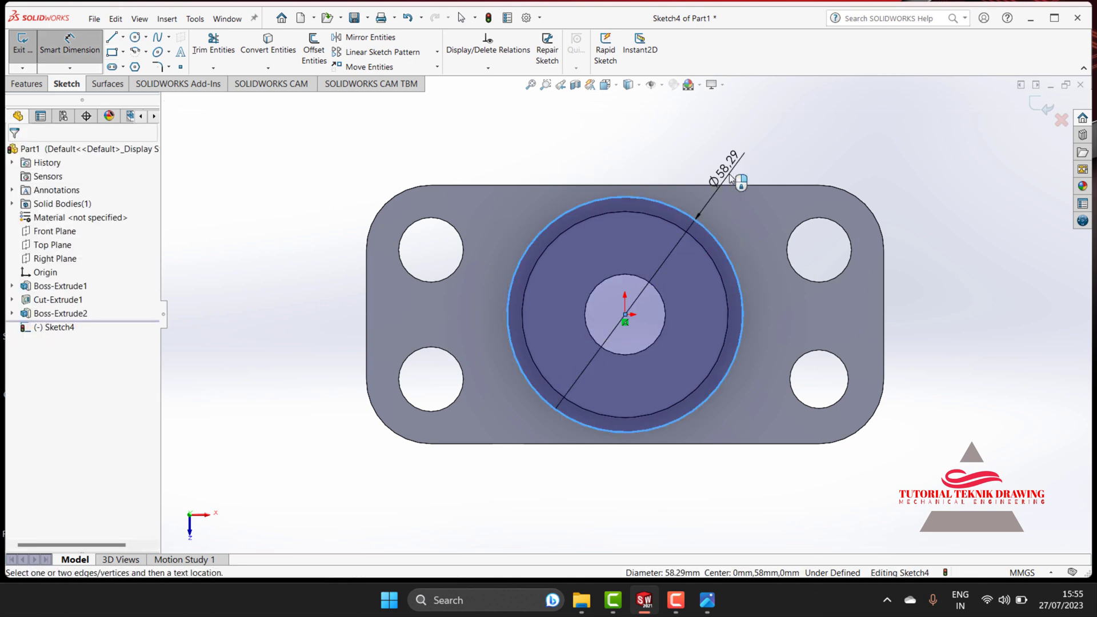
{"action": "left_click", "coordinate": [708, 173]}
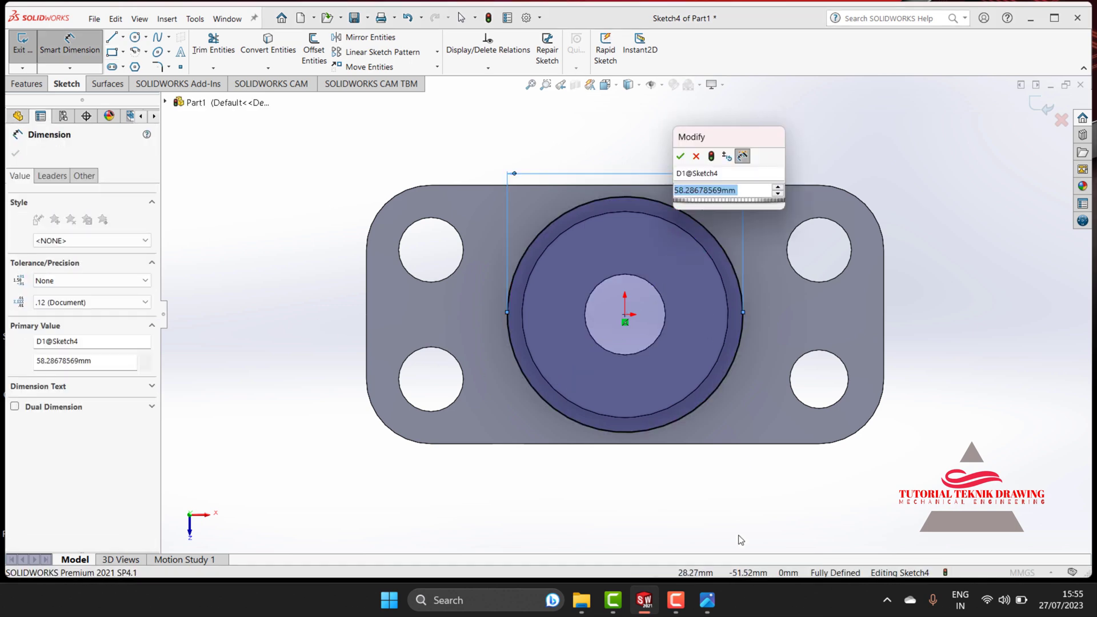
{"action": "left_click", "coordinate": [712, 608]}
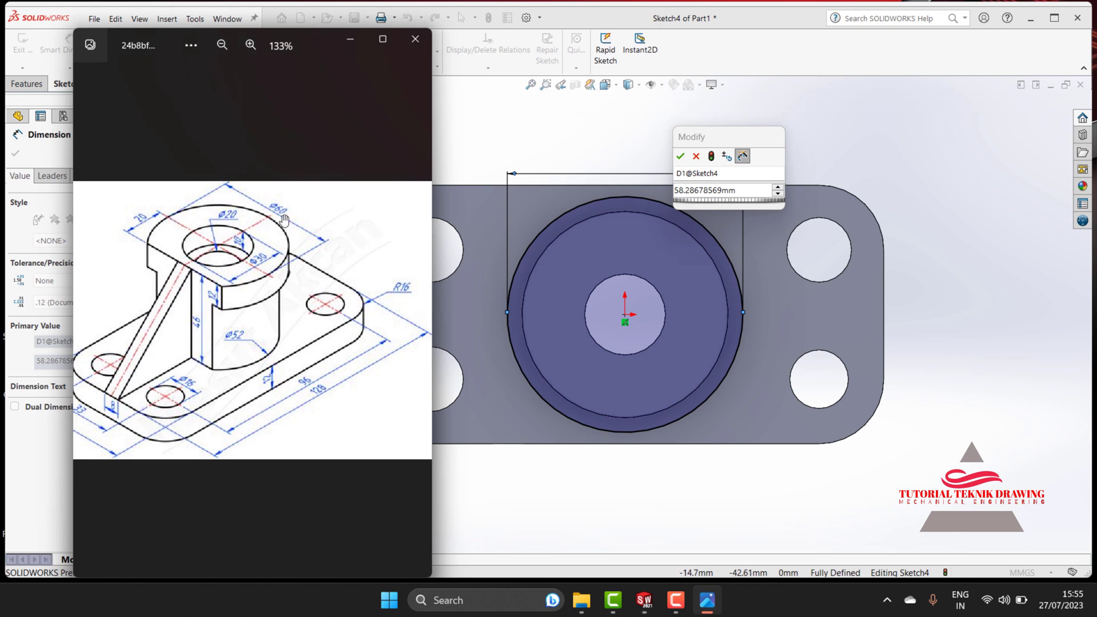
{"action": "left_click", "coordinate": [350, 39]}
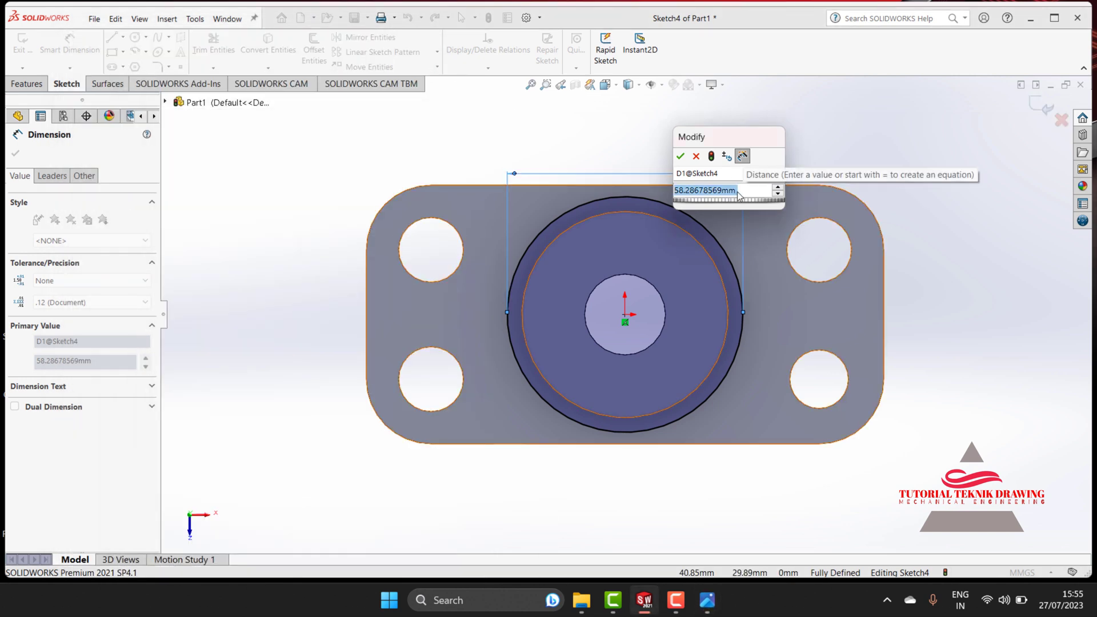
{"action": "type", "text": "60"}
{"action": "key", "text": "Return"}
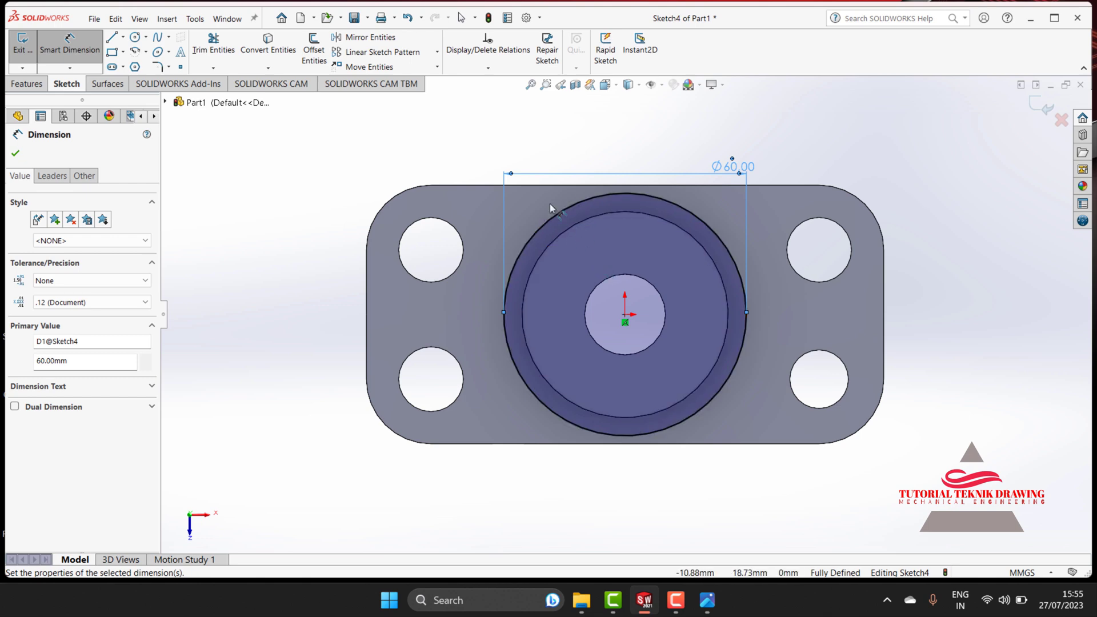
- Convert the boss's inner circular edge into the sketch
{"action": "left_click", "coordinate": [268, 46]}
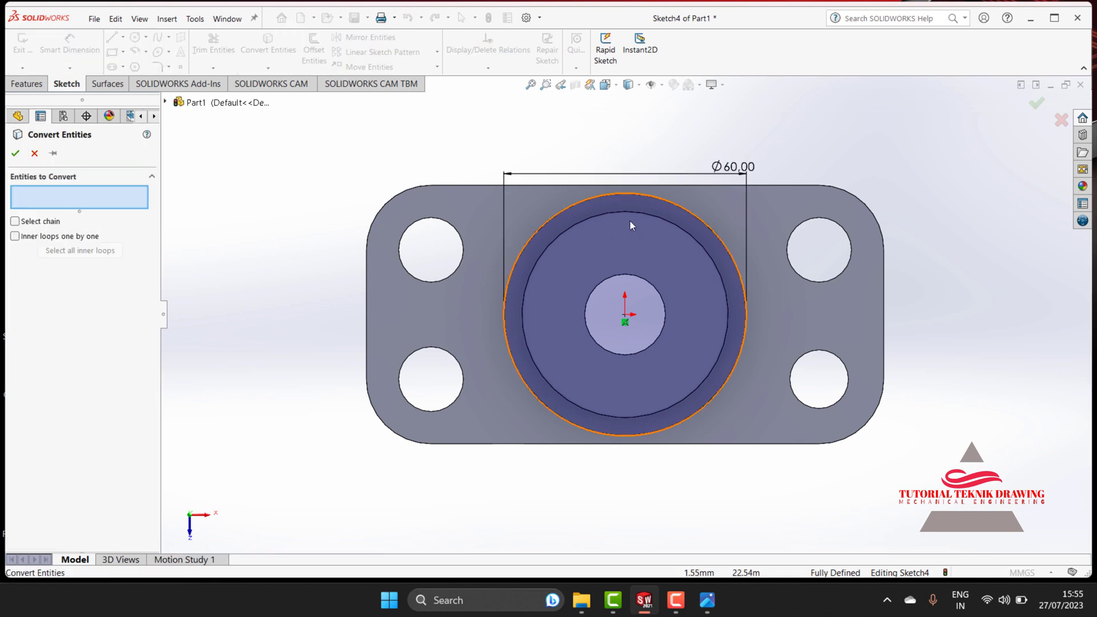
{"action": "left_click", "coordinate": [627, 214]}
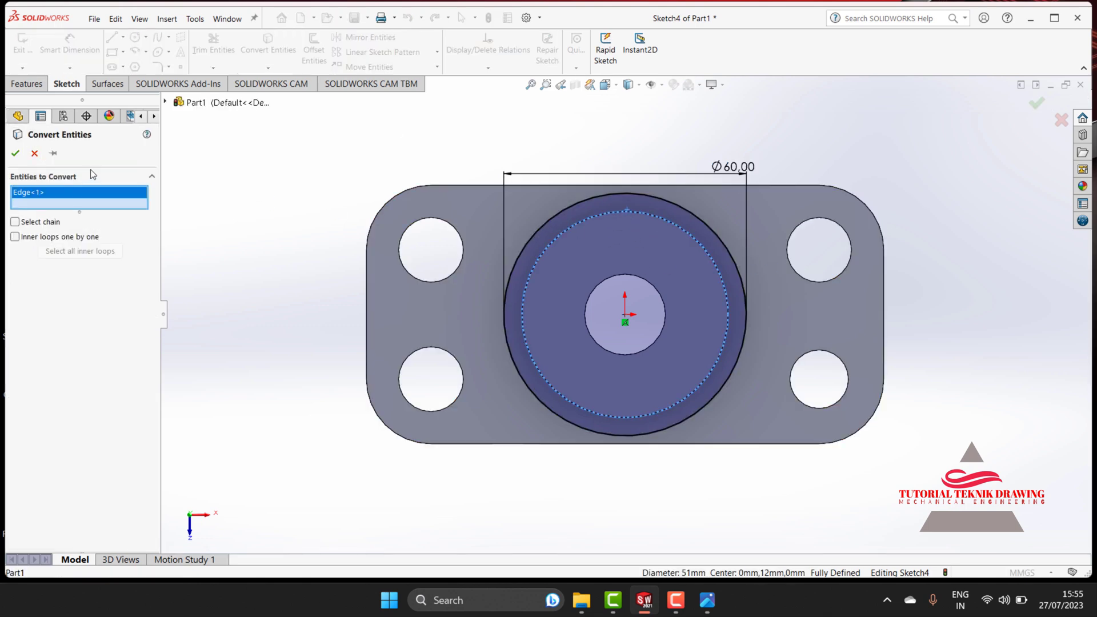
{"action": "left_click", "coordinate": [16, 153]}
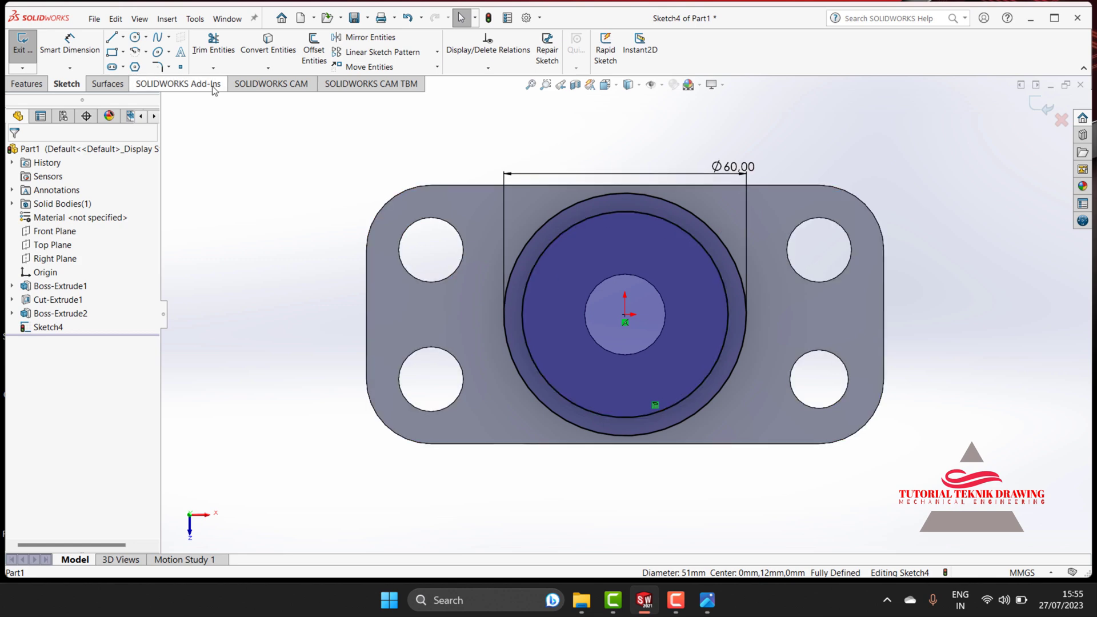
- Start an Extruded Boss on the Ø60 region, inspecting the preview from several standard views
{"action": "left_click", "coordinate": [16, 83]}
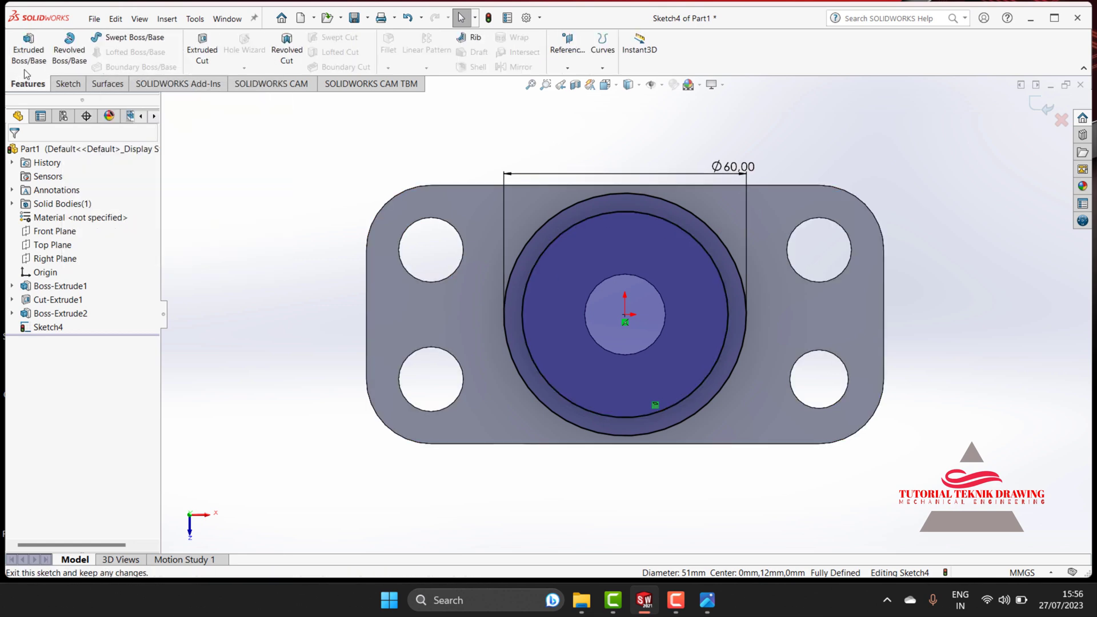
{"action": "left_click", "coordinate": [44, 69]}
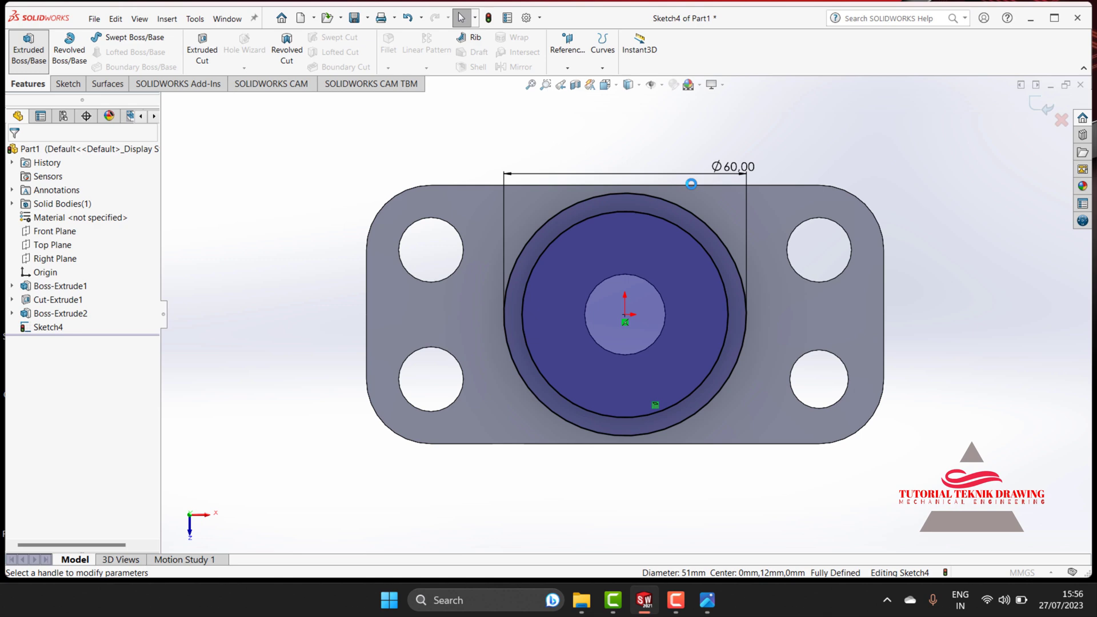
{"action": "left_click", "coordinate": [670, 212]}
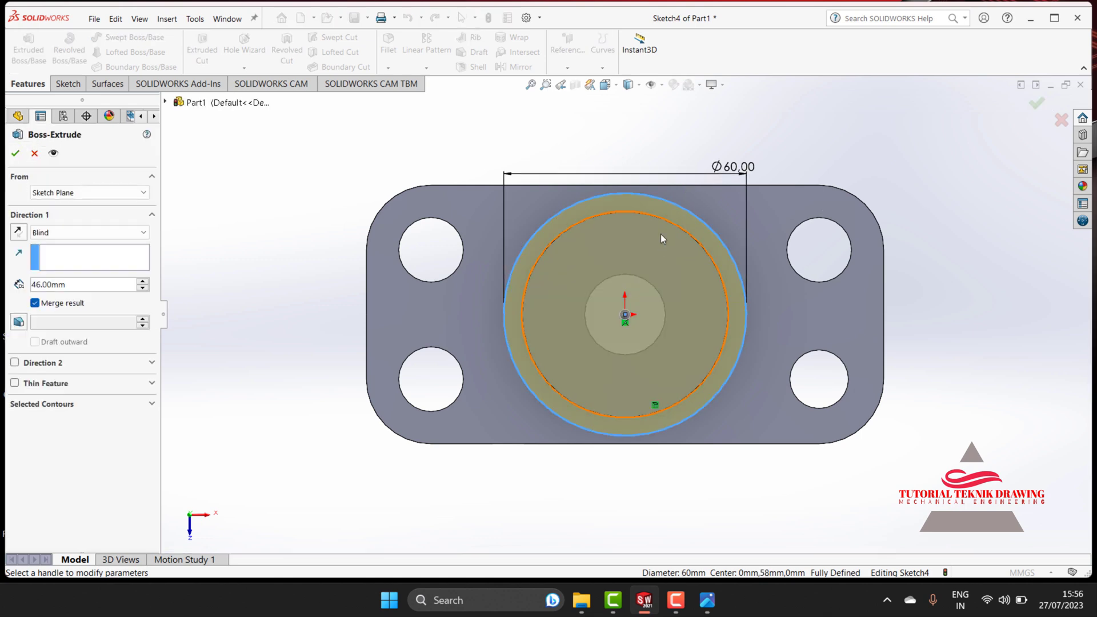
{"action": "left_click", "coordinate": [616, 85]}
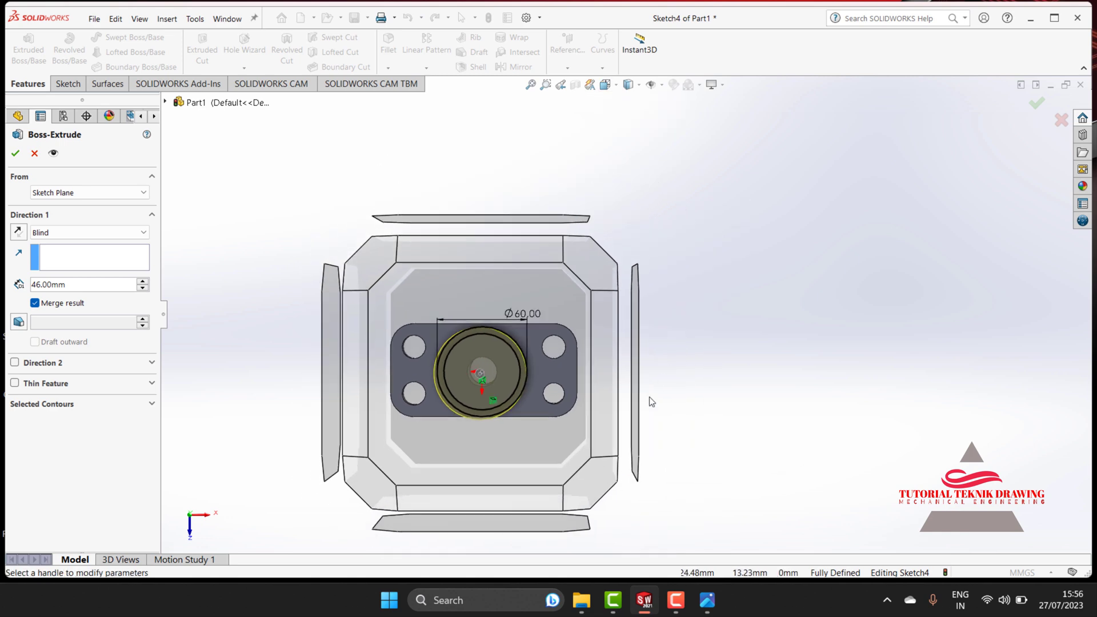
{"action": "left_click", "coordinate": [595, 488]}
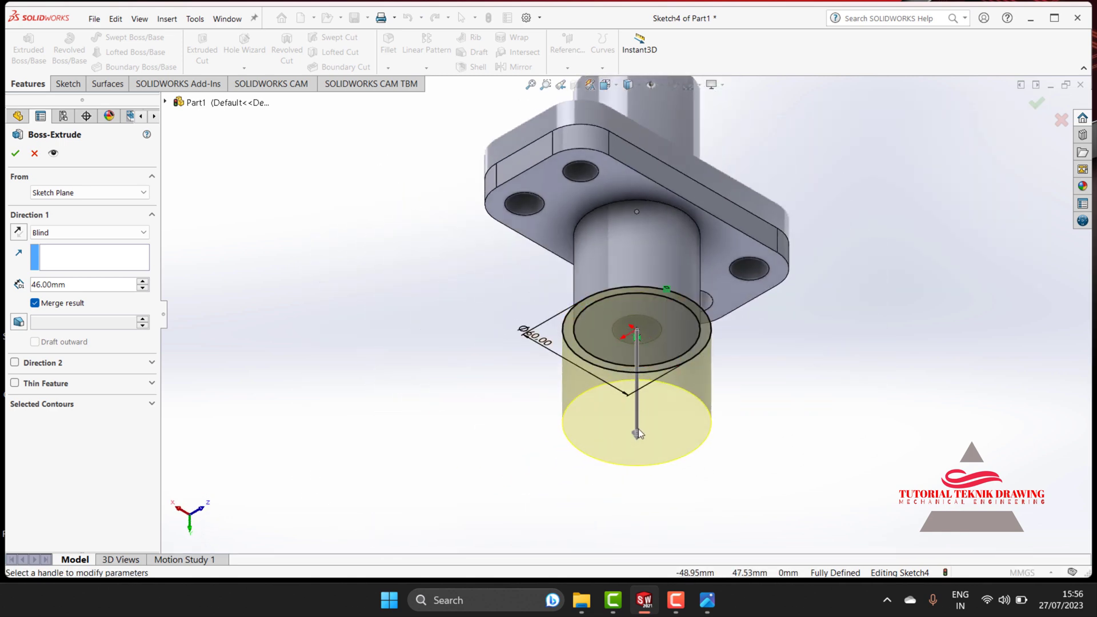
{"action": "left_click", "coordinate": [34, 153]}
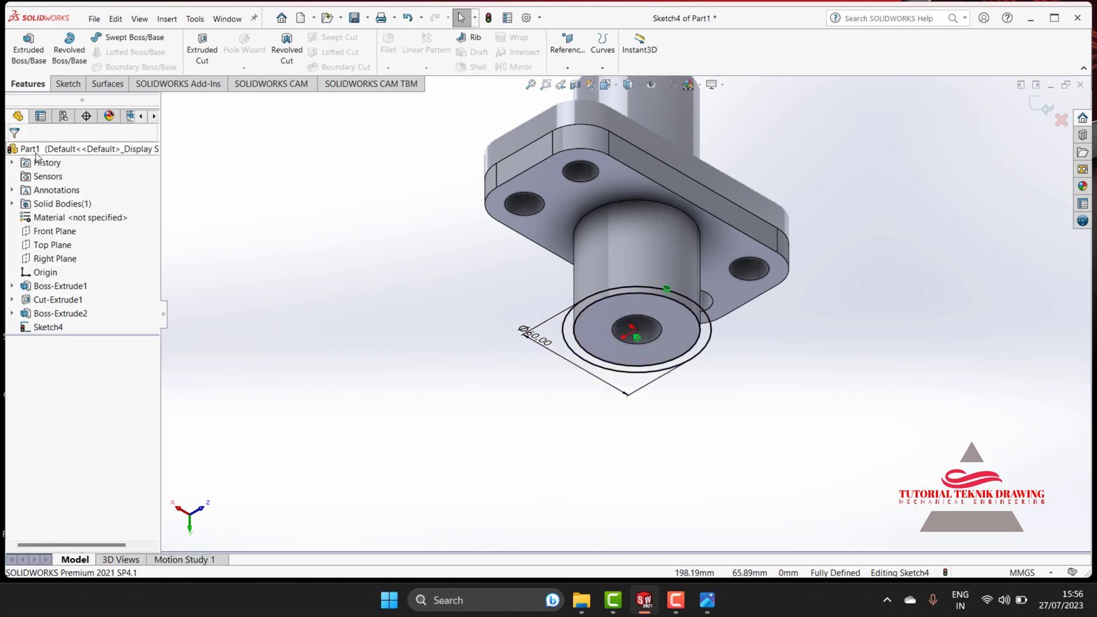
{"action": "left_click", "coordinate": [28, 51]}
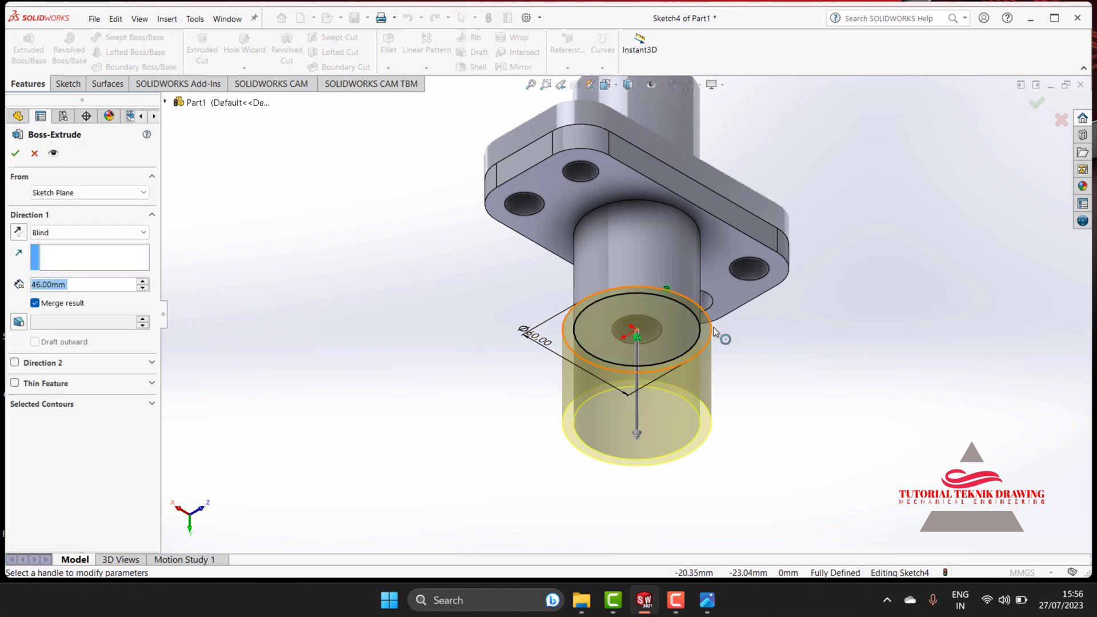
{"action": "right_click", "coordinate": [350, 218]}
{"action": "left_click", "coordinate": [323, 283]}
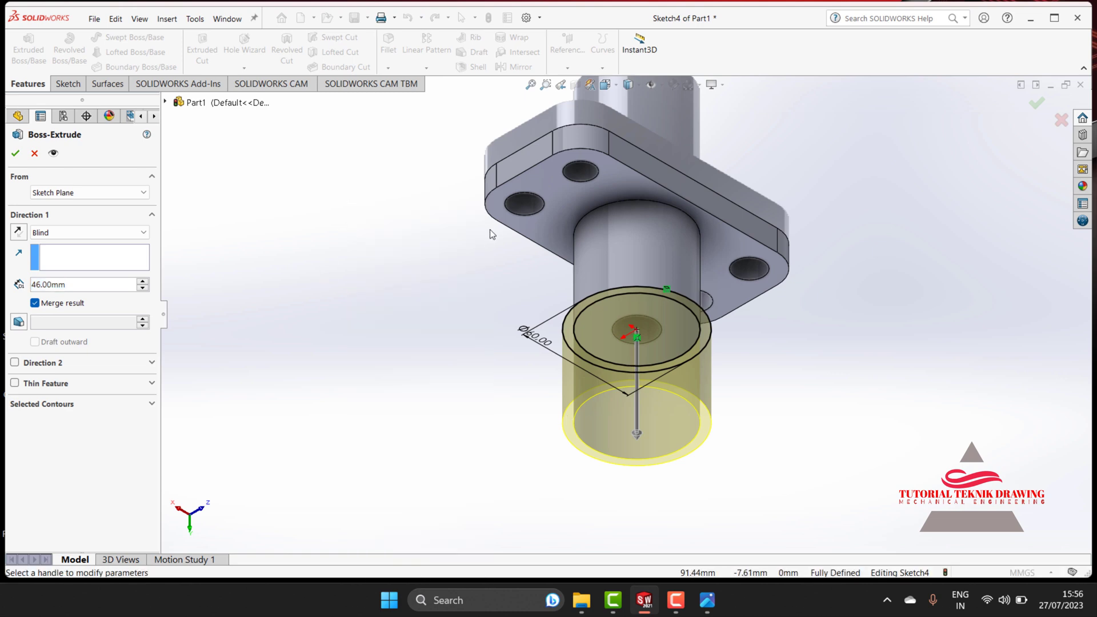
{"action": "left_click", "coordinate": [614, 87]}
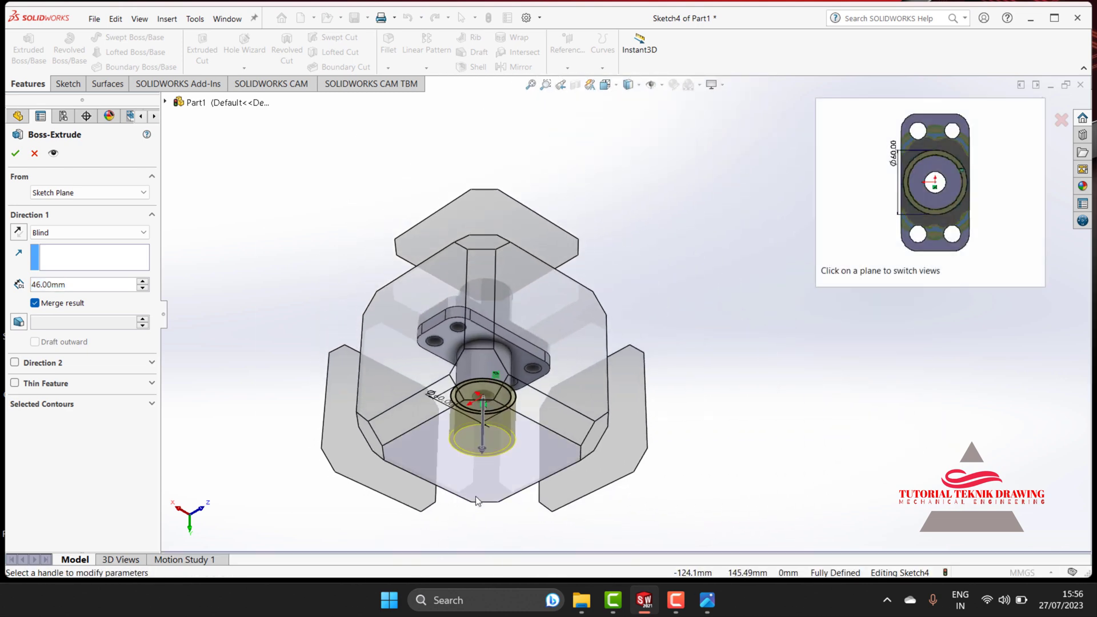
{"action": "left_click", "coordinate": [476, 496]}
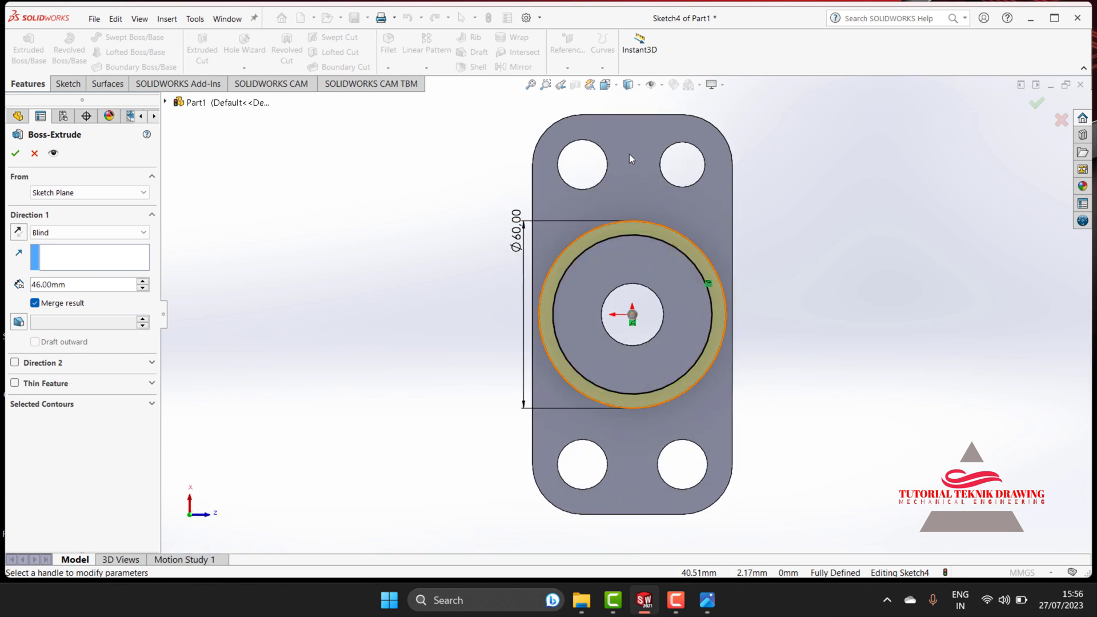
{"action": "left_click", "coordinate": [605, 86]}
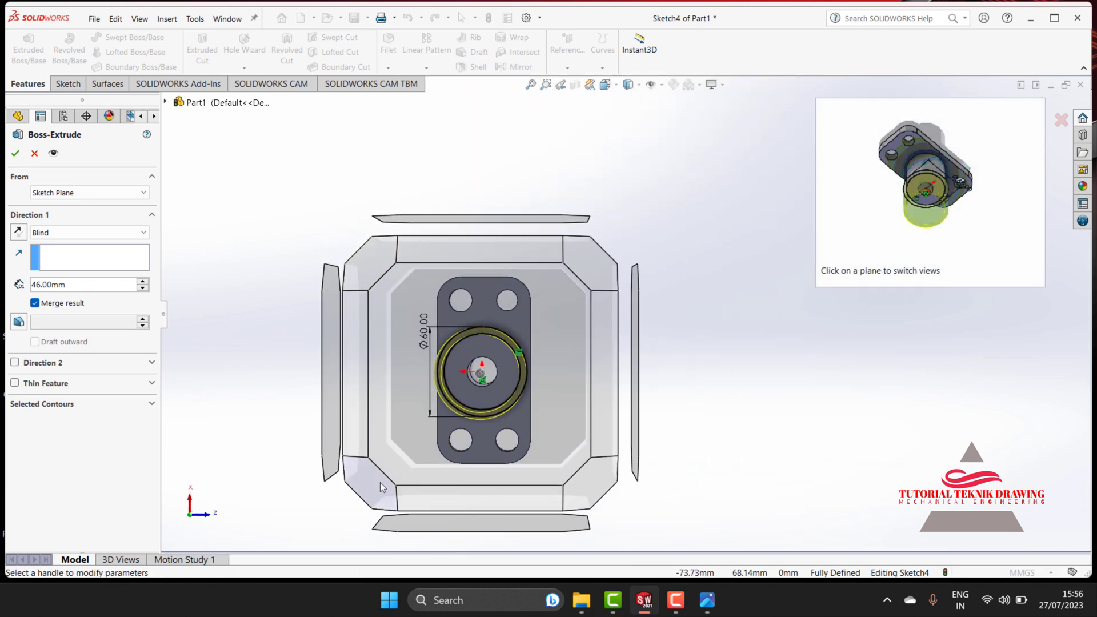
{"action": "left_click", "coordinate": [379, 483]}
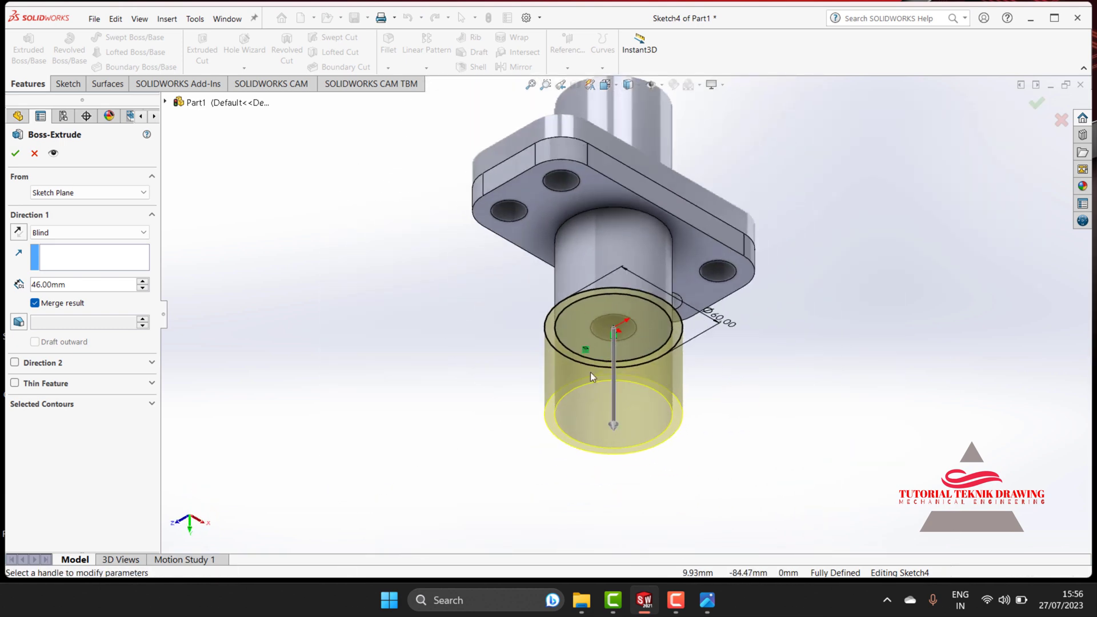
- Reverse the extrusion toward the boss and set its depth to 12 mm, creating Boss-Extrude3
{"action": "left_click", "coordinate": [610, 428]}
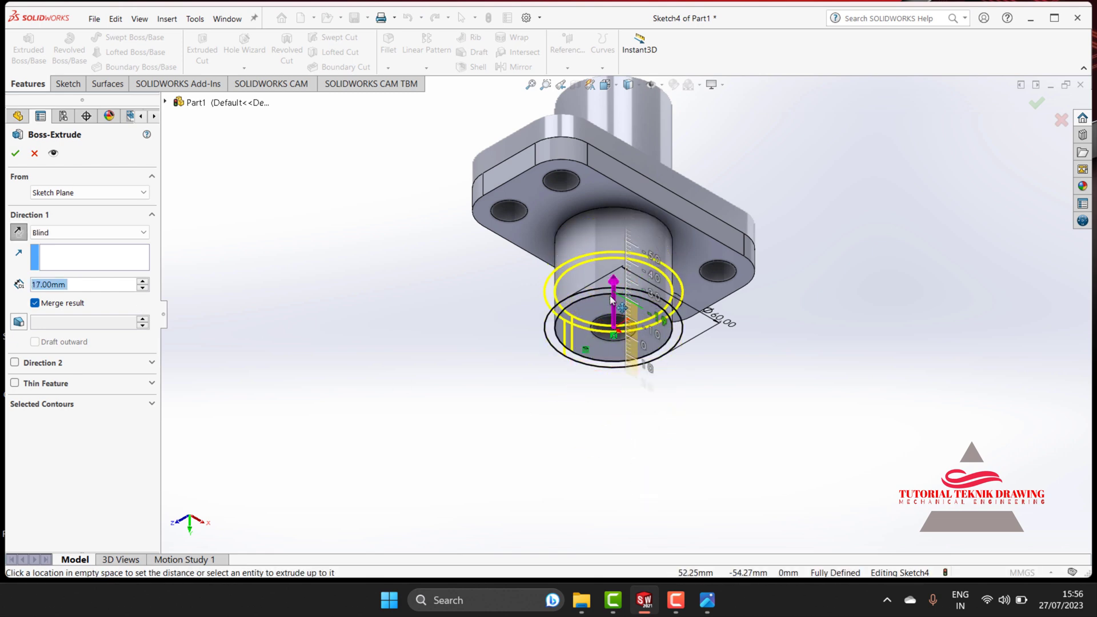
{"action": "left_click", "coordinate": [611, 320]}
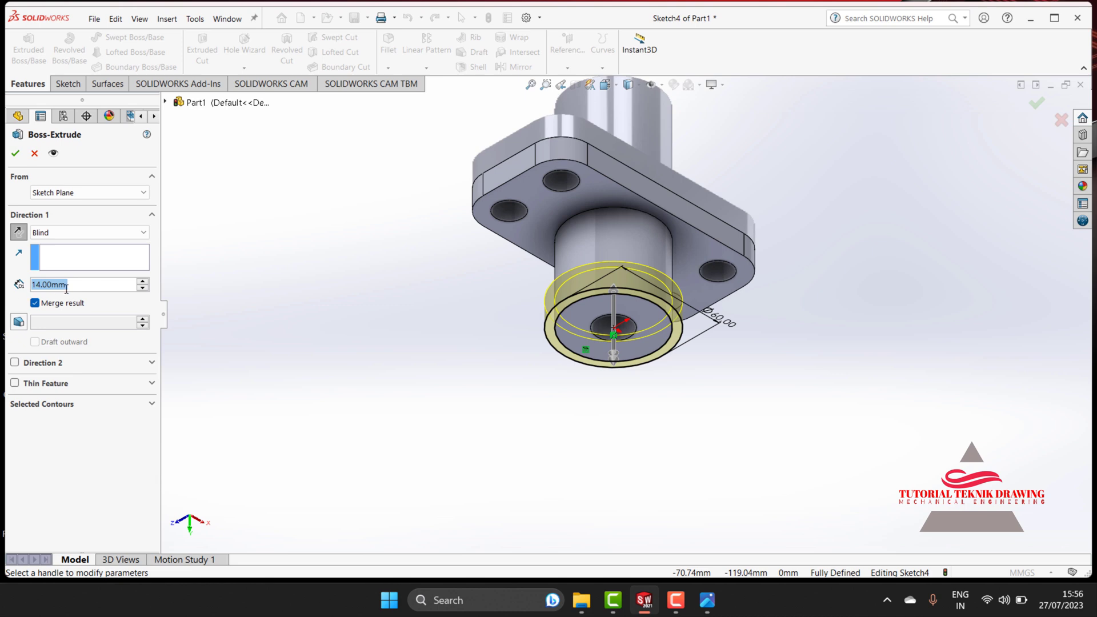
{"action": "left_click", "coordinate": [707, 600]}
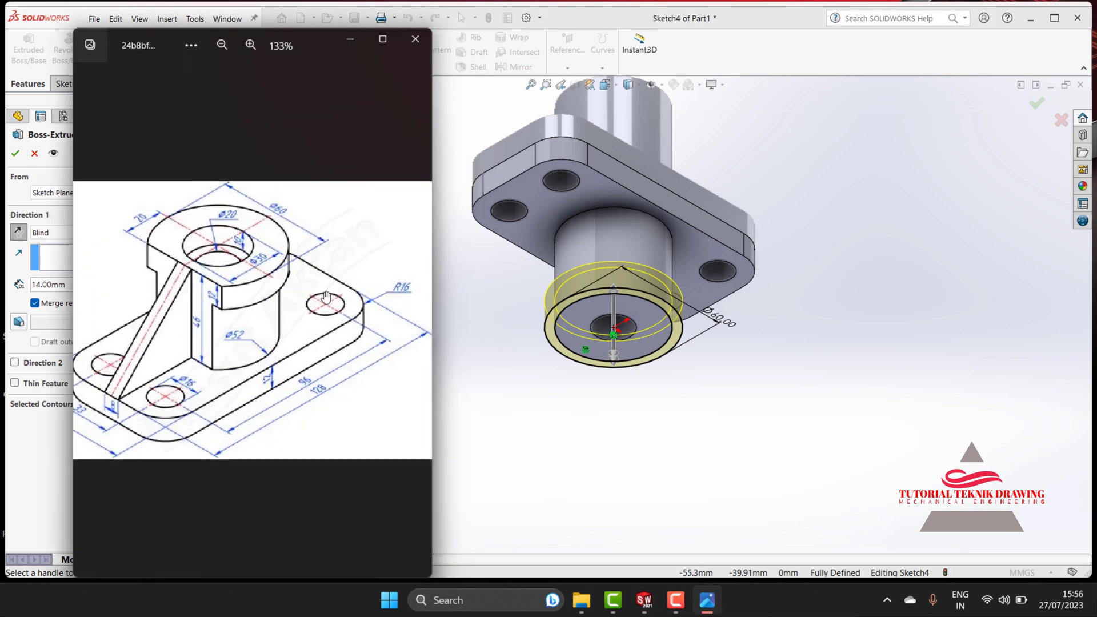
{"action": "left_click", "coordinate": [350, 39]}
{"action": "left_click_drag", "start_coordinate": [65, 285], "coordinate": [12, 287]}
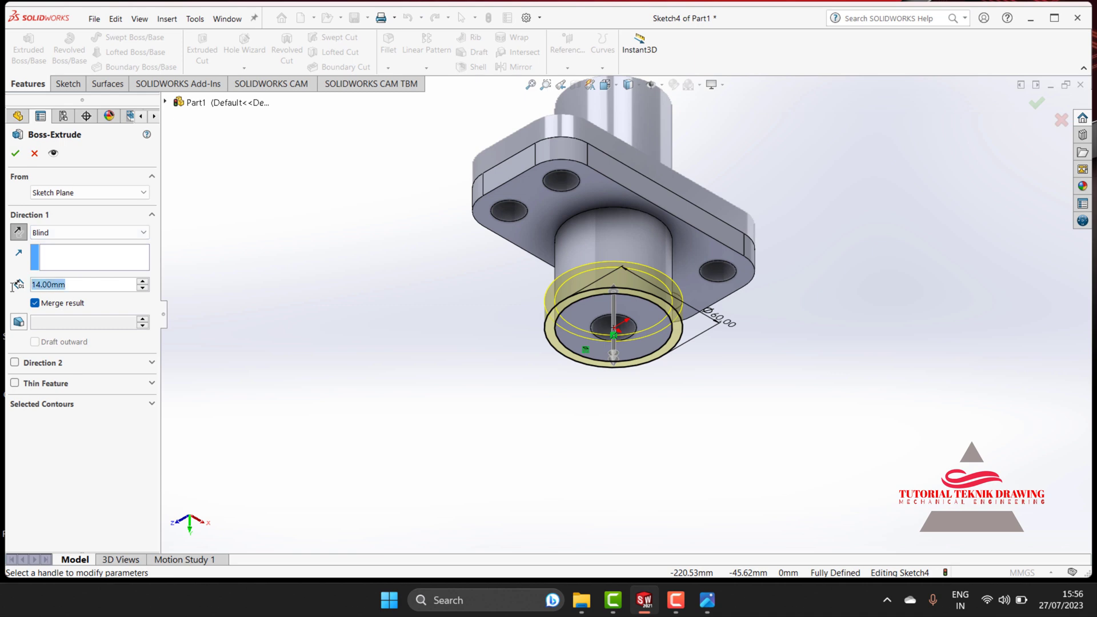
{"action": "type", "text": "12"}
{"action": "left_click", "coordinate": [89, 256]}
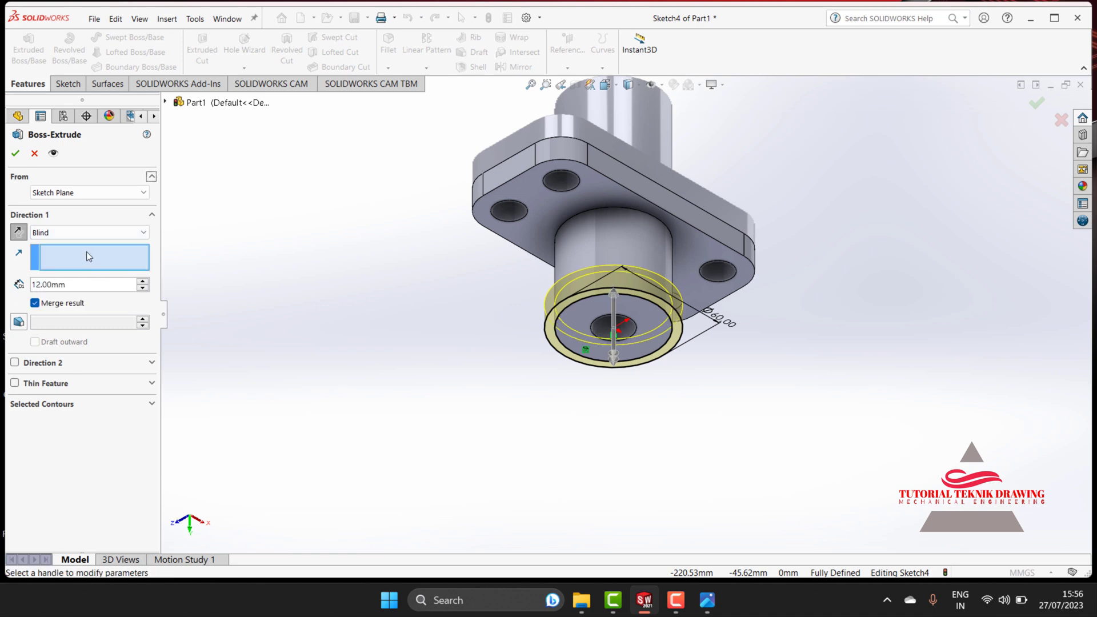
{"action": "left_click", "coordinate": [15, 154]}
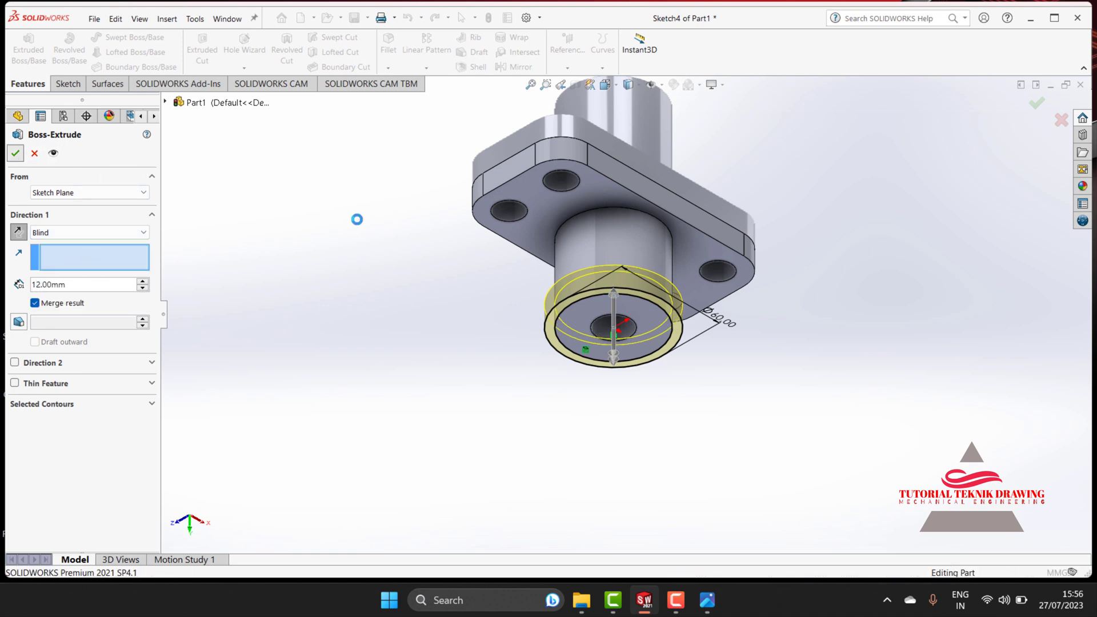
- Switch the view to free rotation mode
{"action": "right_click", "coordinate": [447, 265]}
{"action": "left_click", "coordinate": [438, 257]}
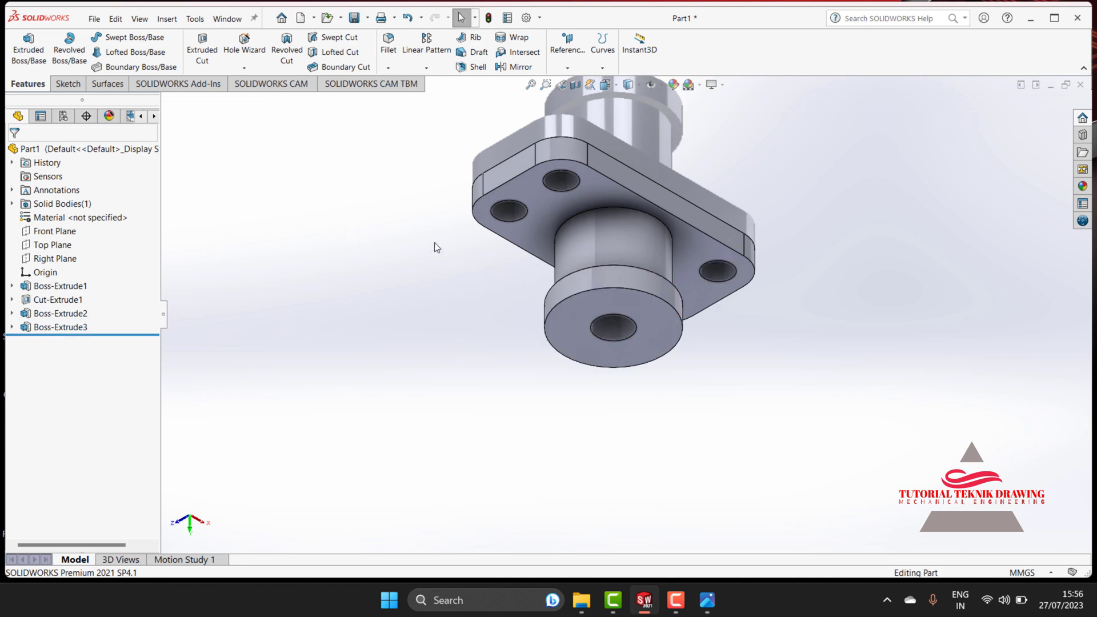
{"action": "right_click", "coordinate": [435, 246]}
{"action": "left_click", "coordinate": [463, 293]}
- Orbit the model, recheck the reference, and view the collar's top face head-on
{"action": "mouse_move", "coordinate": [463, 293]}
{"action": "left_mouse_down"}
{"action": "mouse_move", "coordinate": [563, 130]}
{"action": "mouse_move", "coordinate": [644, 120]}
{"action": "mouse_move", "coordinate": [706, 179]}
{"action": "mouse_move", "coordinate": [660, 214]}
{"action": "mouse_move", "coordinate": [665, 240]}
{"action": "left_mouse_up"}
{"action": "left_click", "coordinate": [707, 606]}
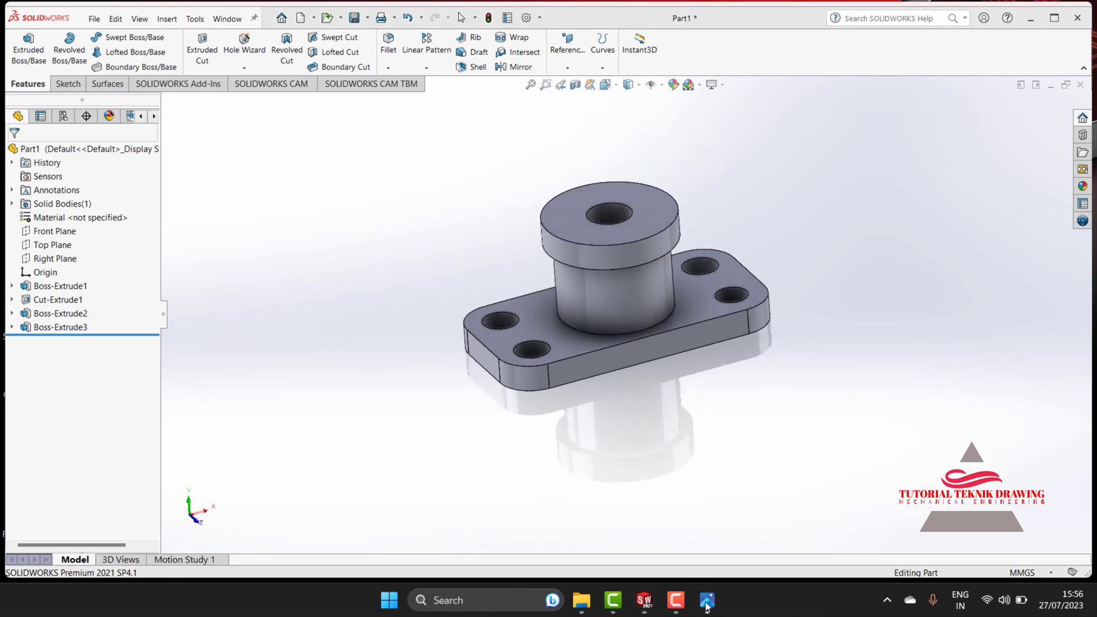
{"action": "left_click", "coordinate": [707, 603]}
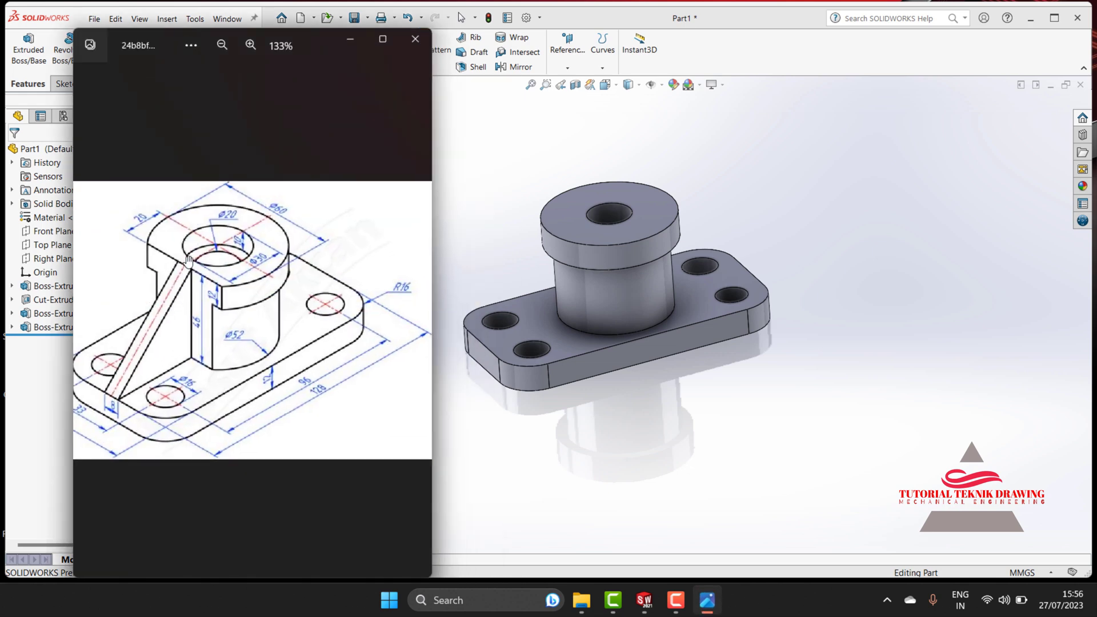
{"action": "left_click", "coordinate": [351, 42]}
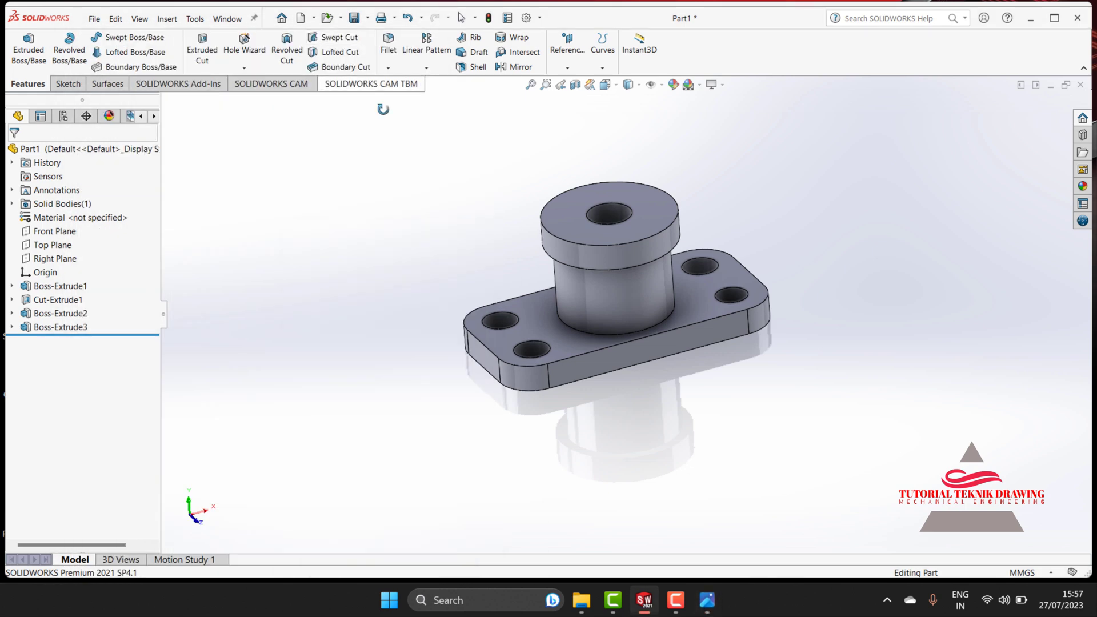
{"action": "right_click", "coordinate": [461, 182]}
{"action": "left_click", "coordinate": [482, 191]}
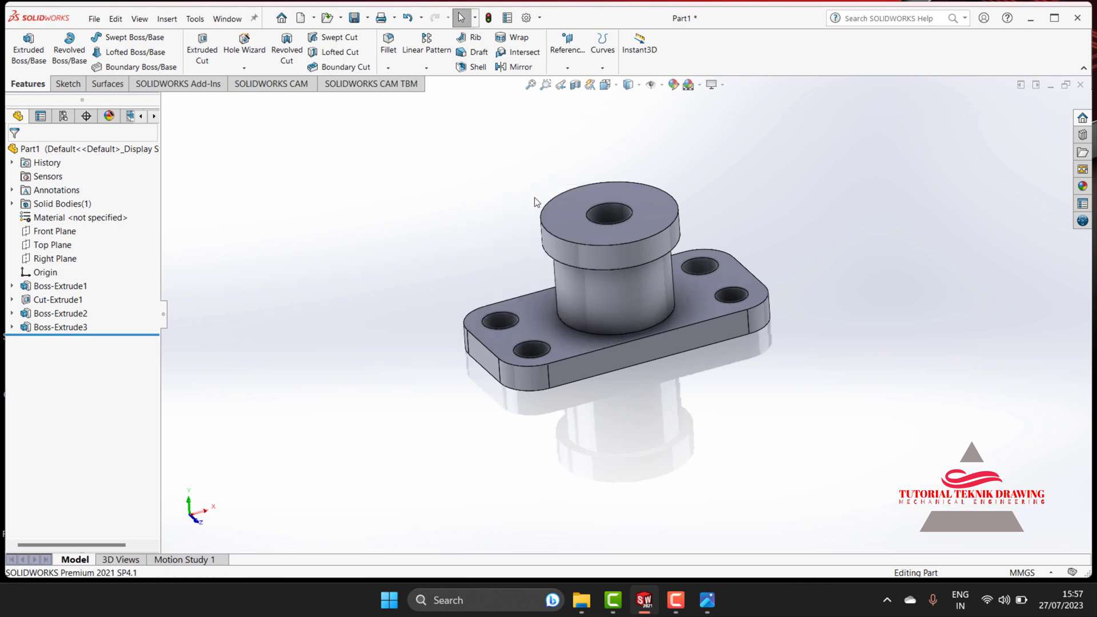
{"action": "left_click", "coordinate": [568, 209]}
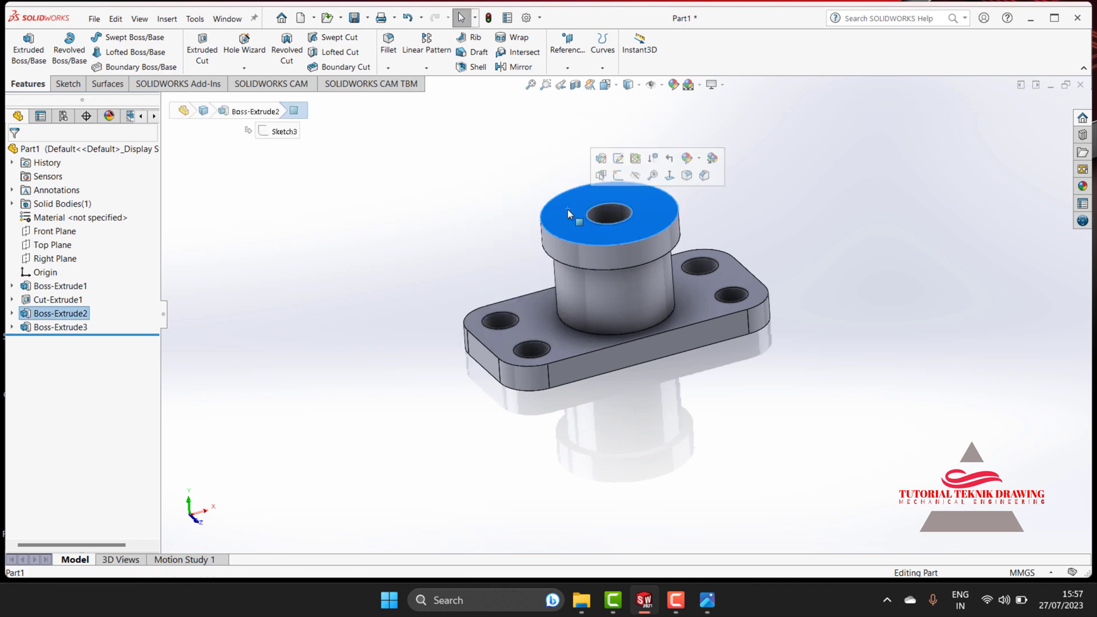
{"action": "left_click", "coordinate": [667, 172]}
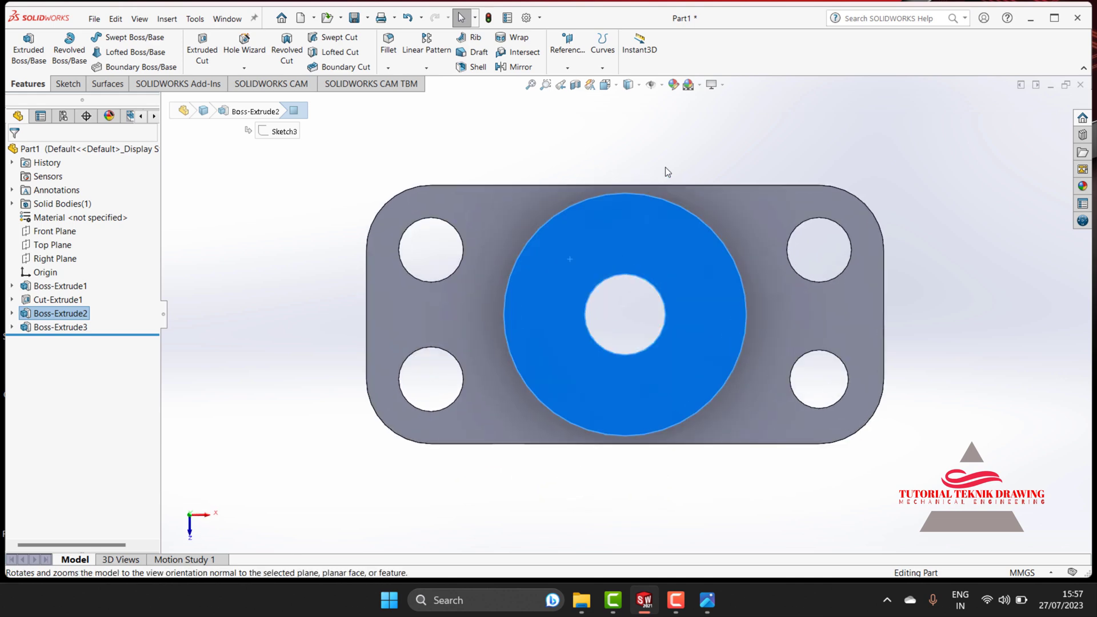
- Draw a vertical line across the collar's top face
{"action": "left_click", "coordinate": [66, 84]}
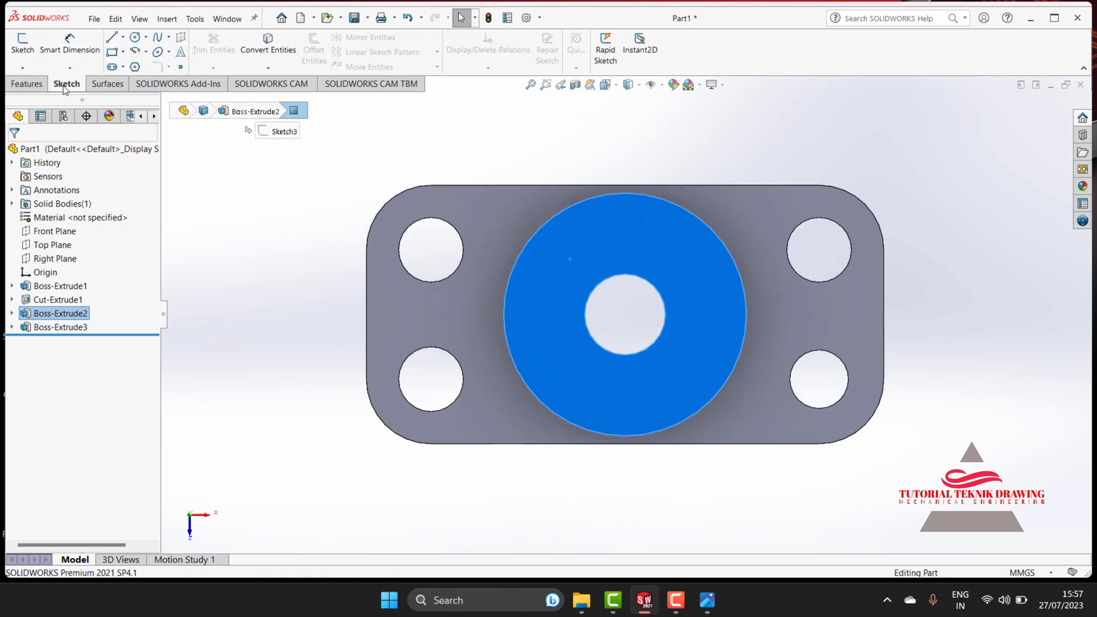
{"action": "left_click", "coordinate": [113, 39]}
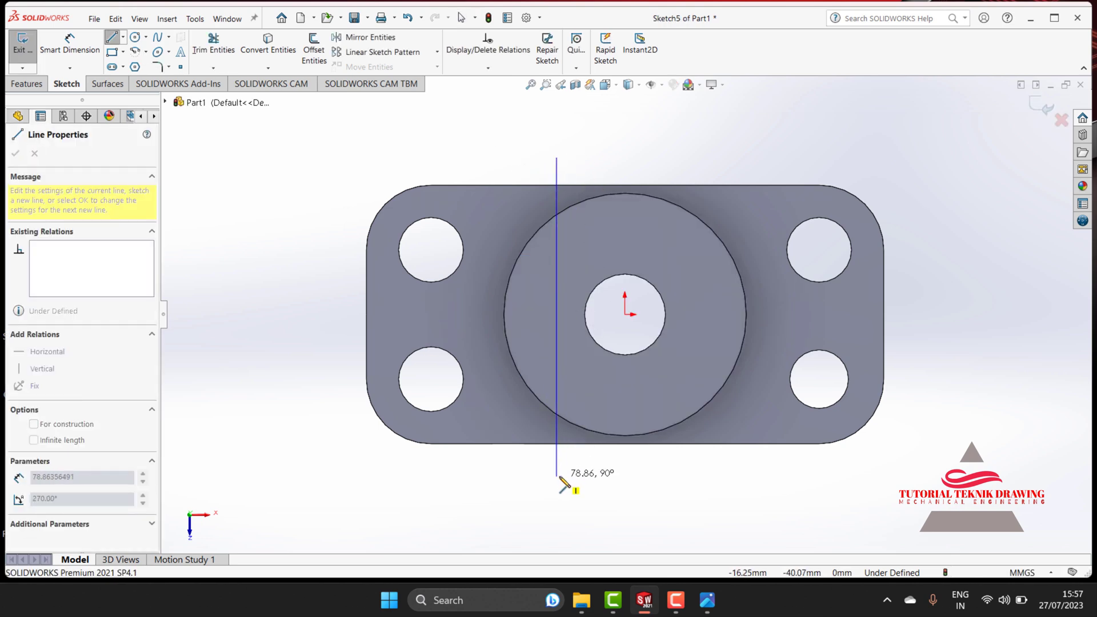
{"action": "left_click", "coordinate": [557, 476]}
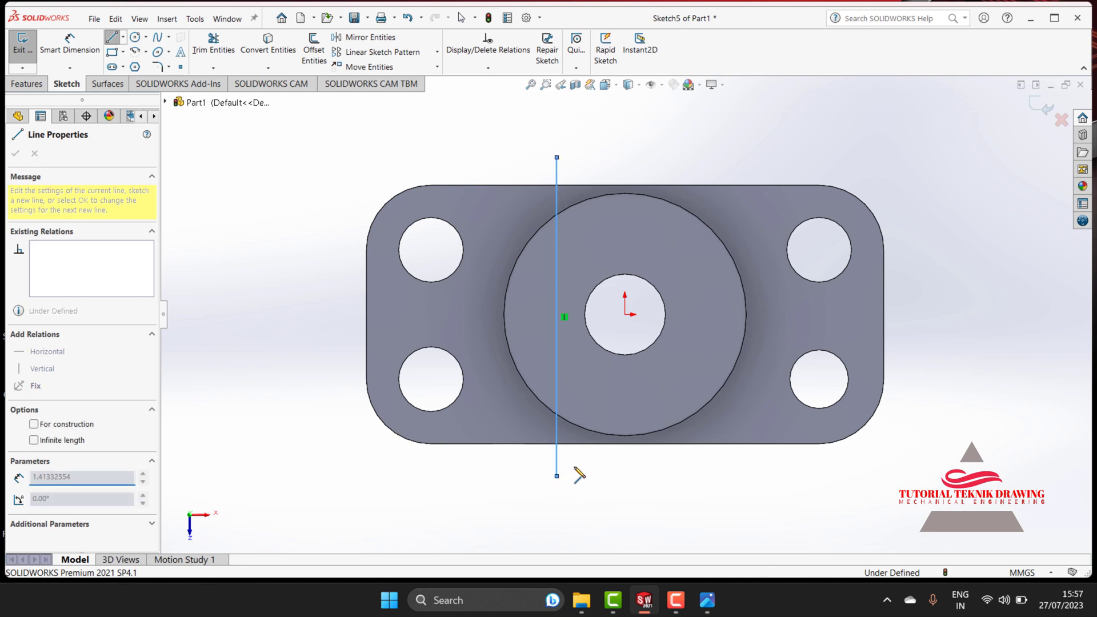
{"action": "right_click", "coordinate": [575, 468]}
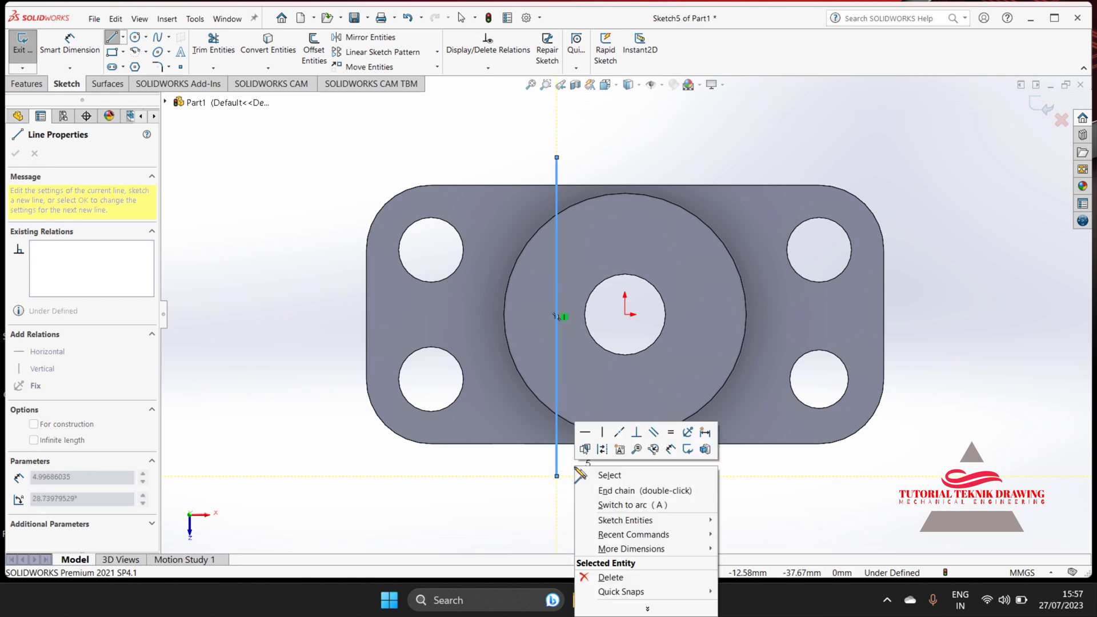
{"action": "left_click", "coordinate": [605, 477]}
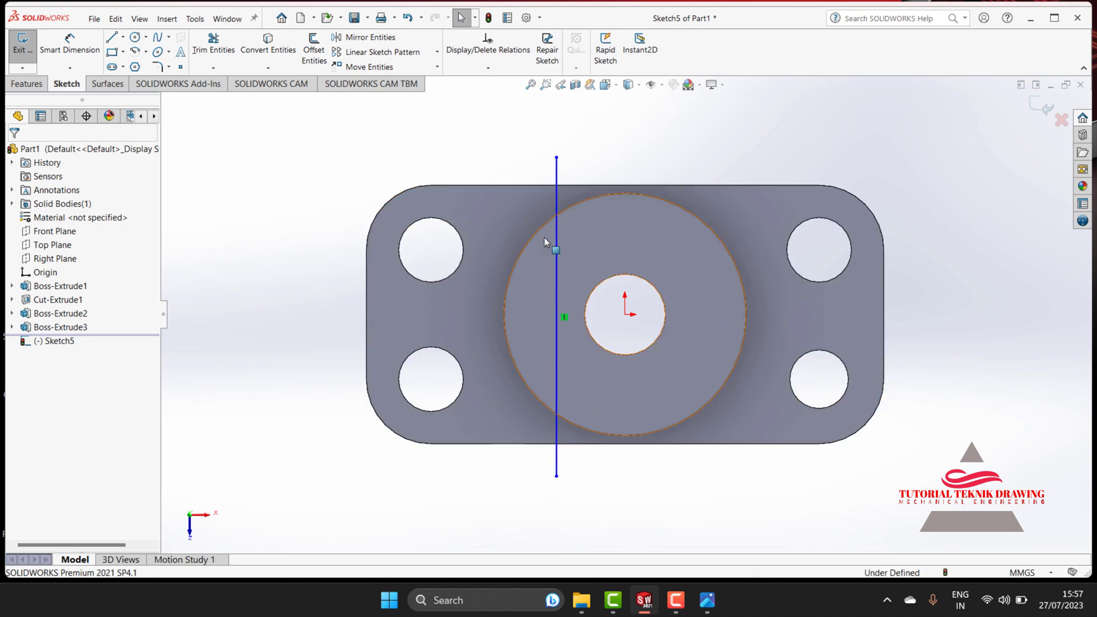
- Dimension the line 20 mm from the origin, checking the reference drawing
{"action": "left_click", "coordinate": [708, 601]}
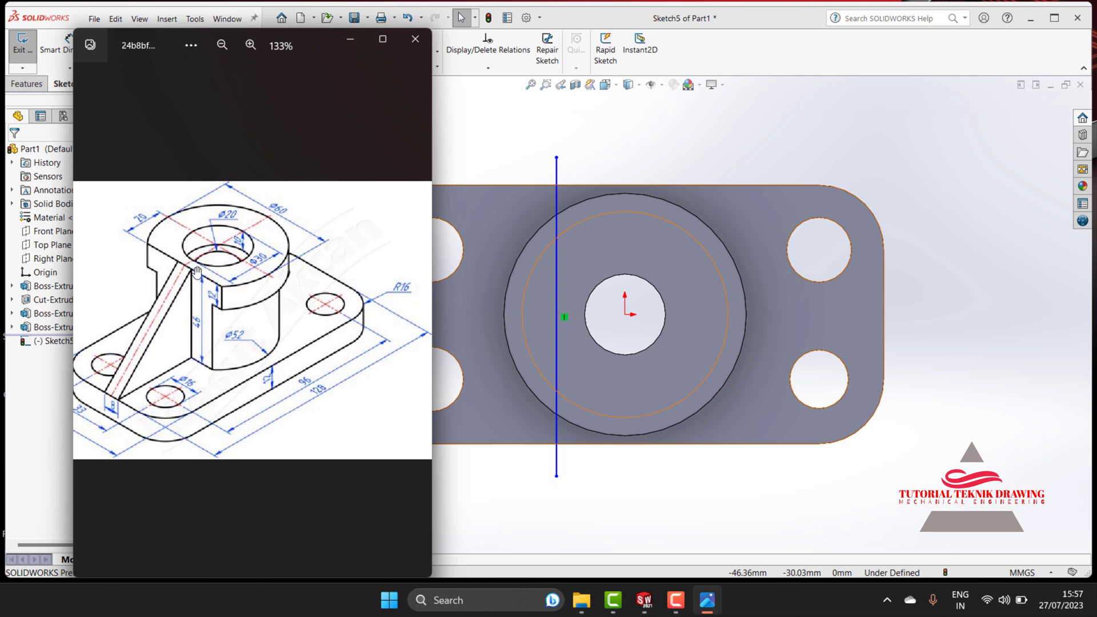
{"action": "left_click", "coordinate": [350, 38]}
{"action": "left_click", "coordinate": [62, 48]}
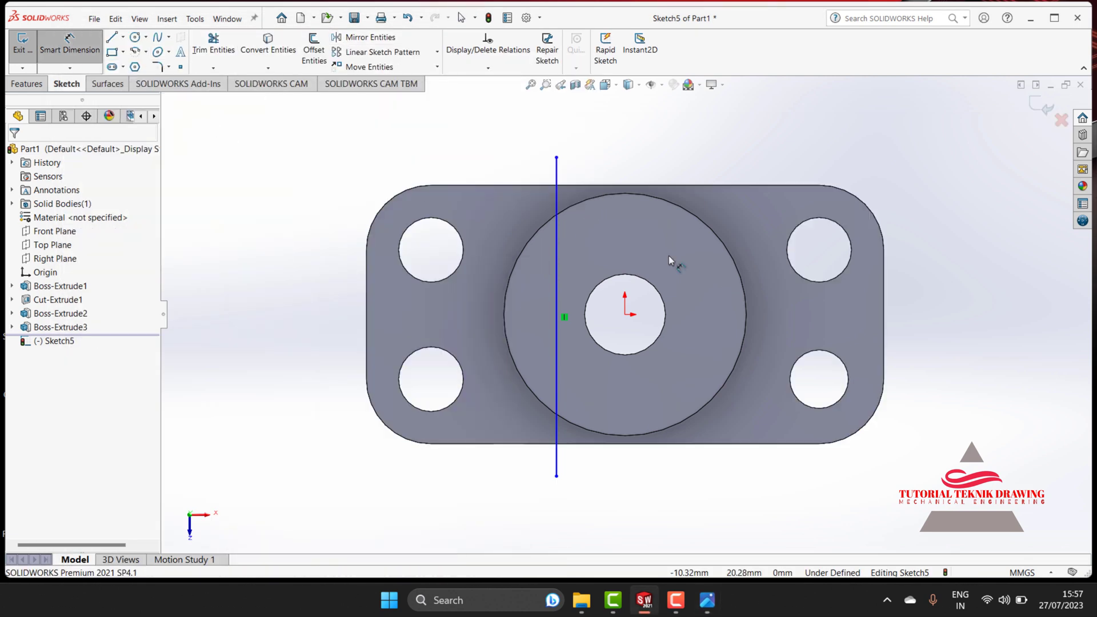
{"action": "left_click", "coordinate": [556, 278]}
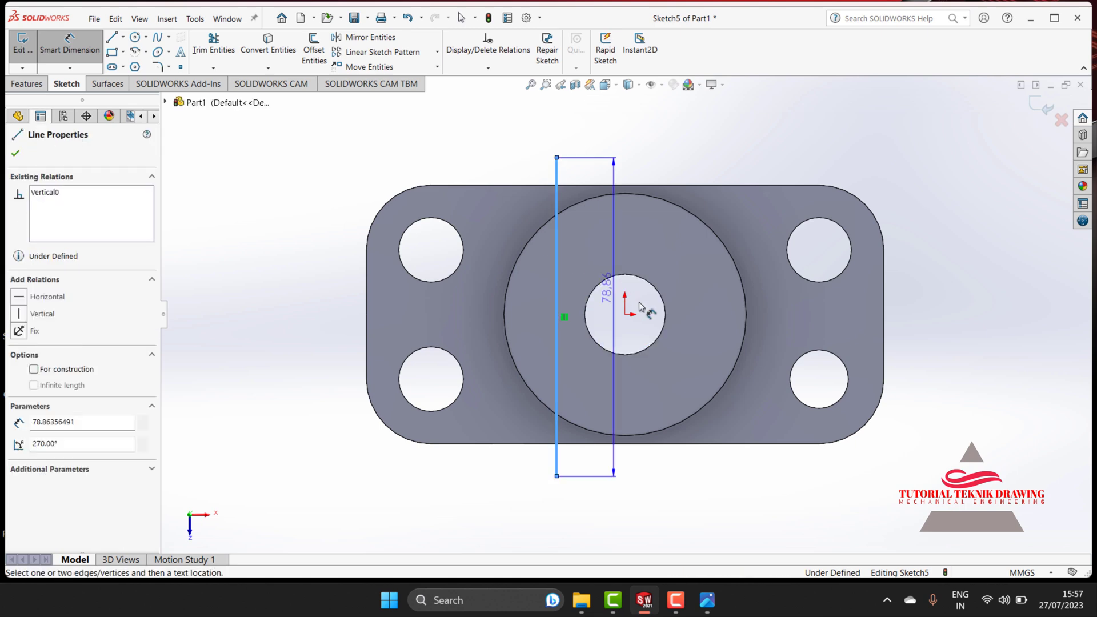
{"action": "left_click", "coordinate": [626, 313]}
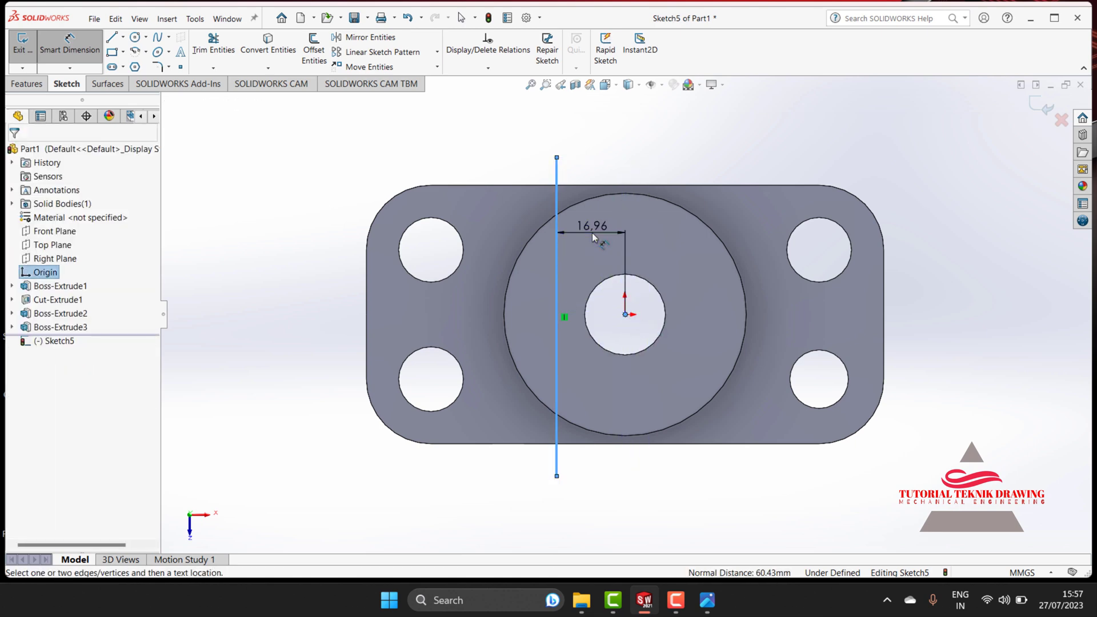
{"action": "left_click", "coordinate": [592, 232]}
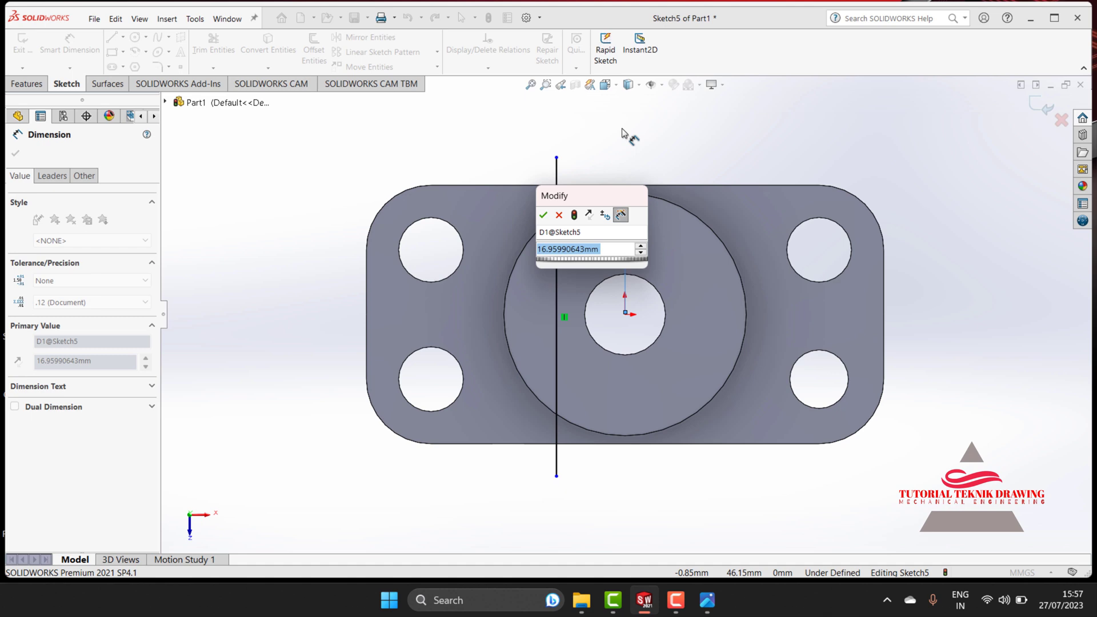
{"action": "type", "text": "20"}
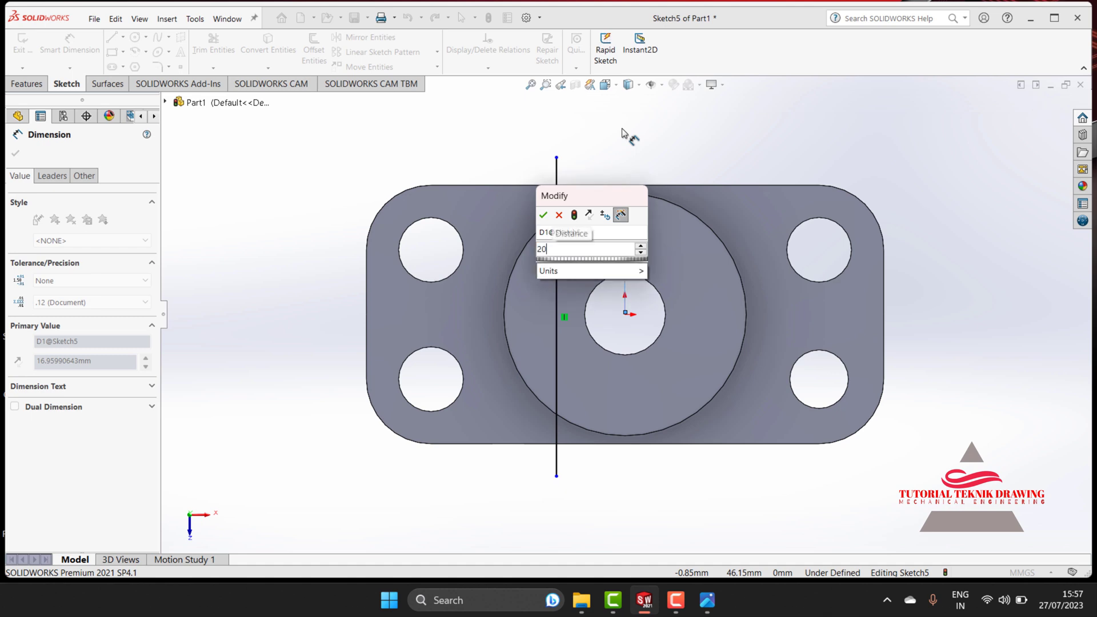
{"action": "key", "text": "Return"}
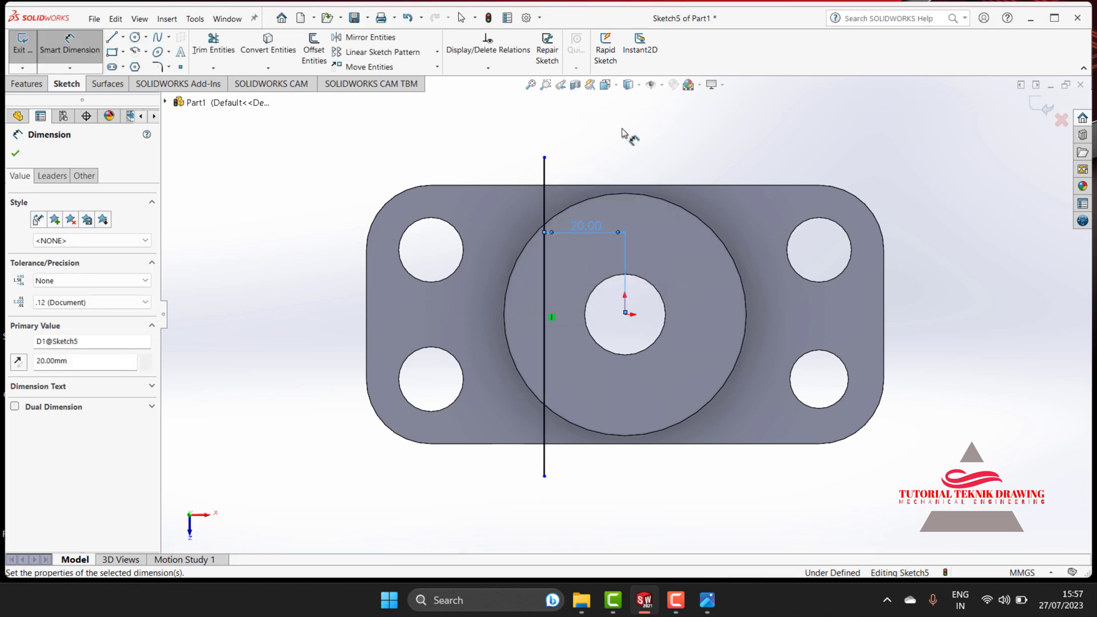
{"action": "left_click", "coordinate": [15, 153]}
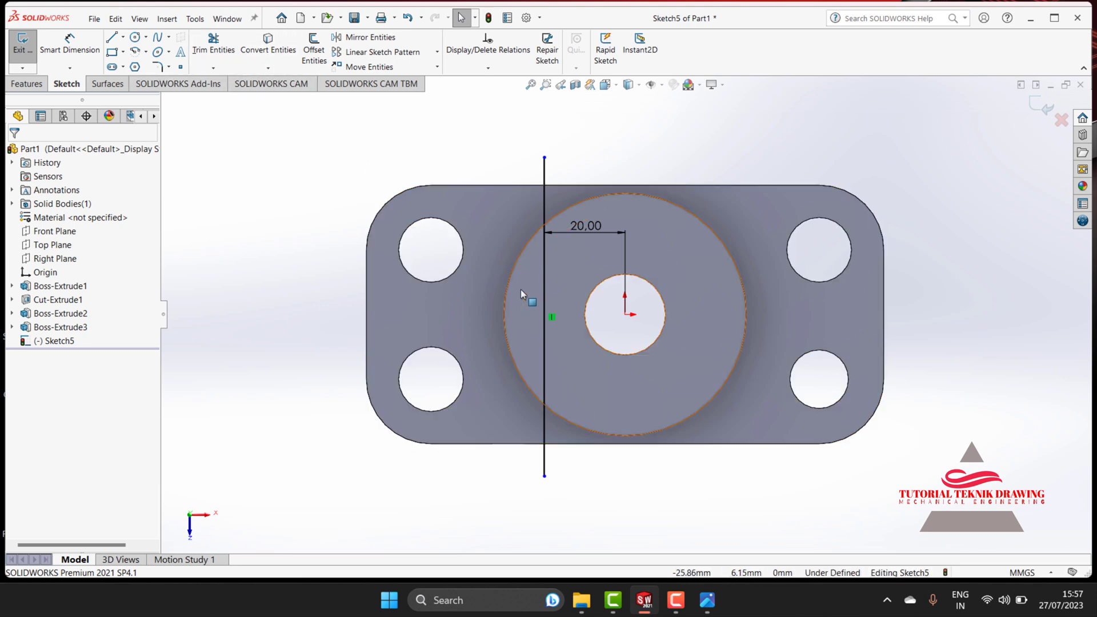
- Convert the collar's outer Ø60 edge into the sketch
{"action": "left_click", "coordinate": [269, 51]}
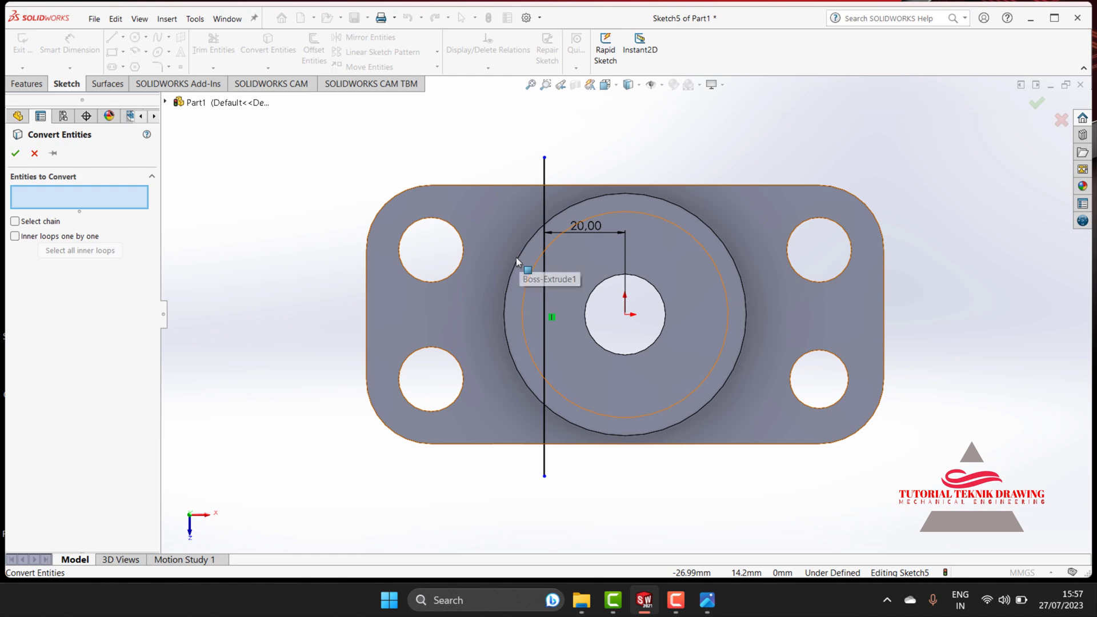
{"action": "left_click", "coordinate": [516, 281]}
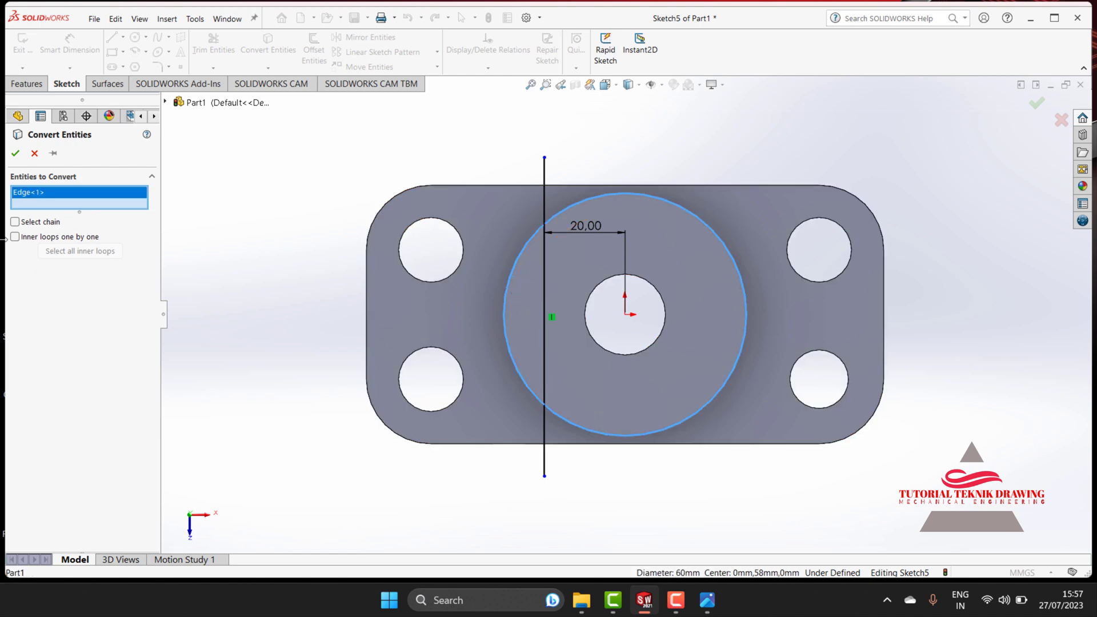
{"action": "left_click", "coordinate": [15, 153]}
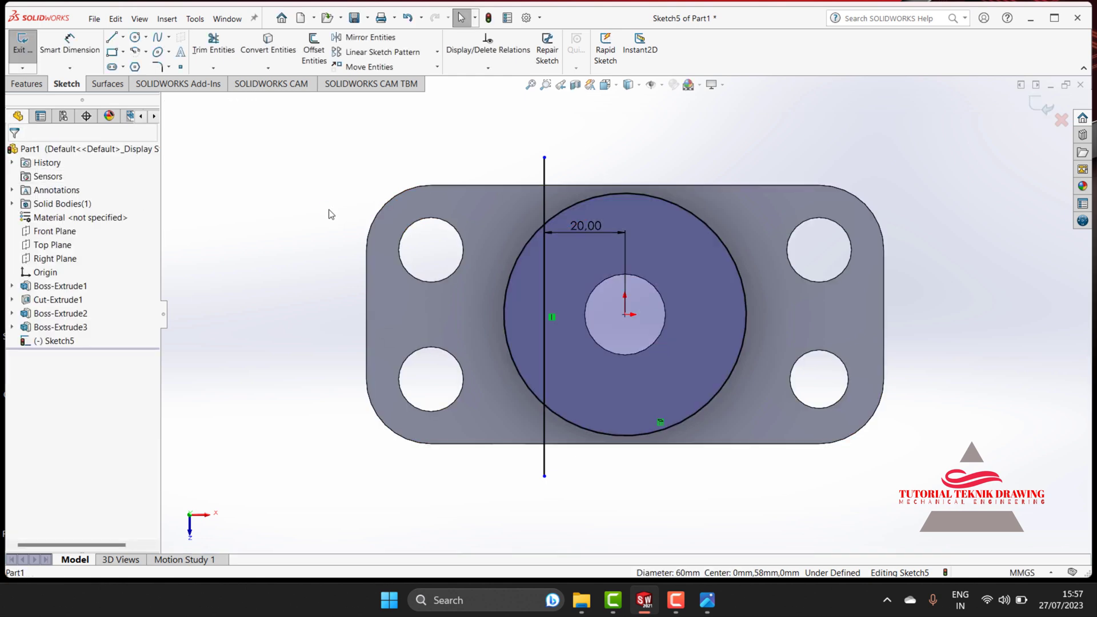
- Trim the line ends above and below the circle, leaving a closed crescent
{"action": "left_click", "coordinate": [212, 50]}
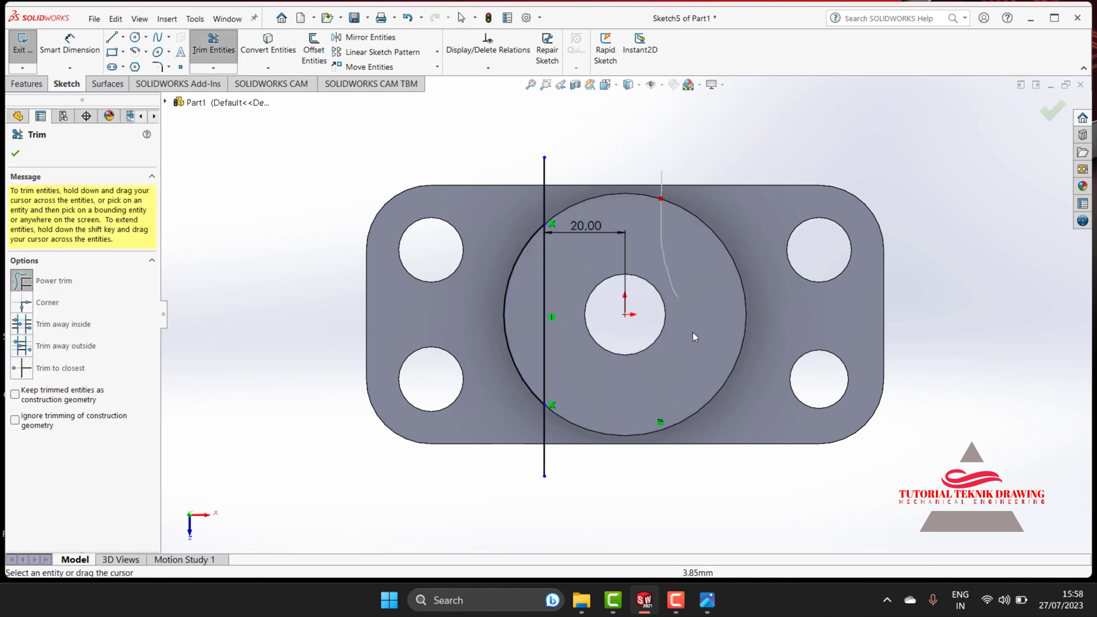
{"action": "left_click_drag", "start_coordinate": [654, 153], "coordinate": [515, 183]}
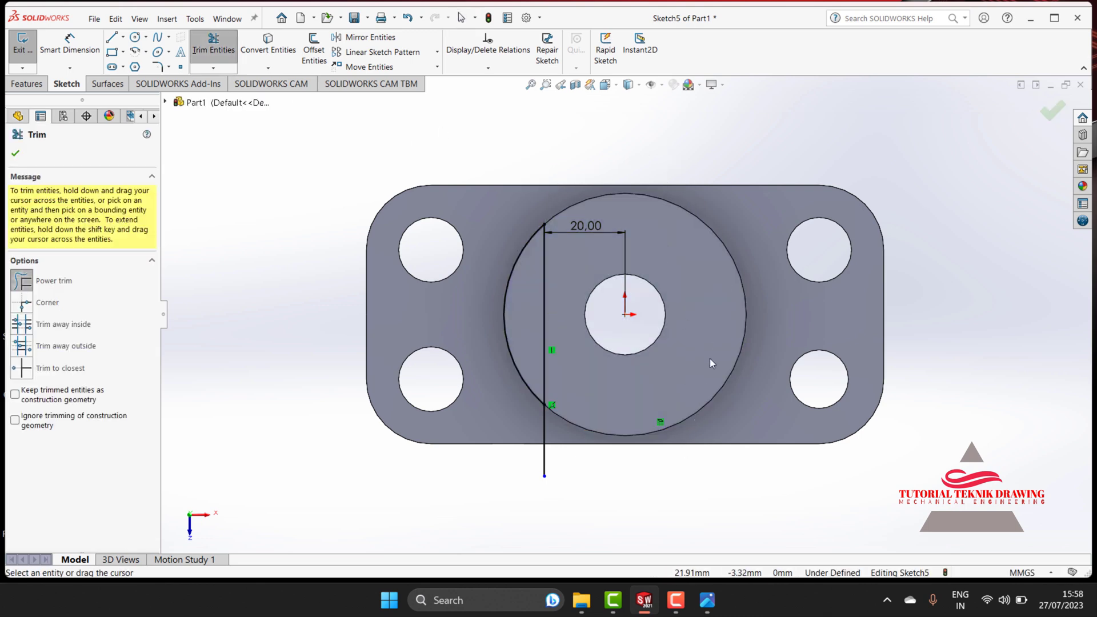
{"action": "left_click_drag", "start_coordinate": [571, 449], "coordinate": [516, 454]}
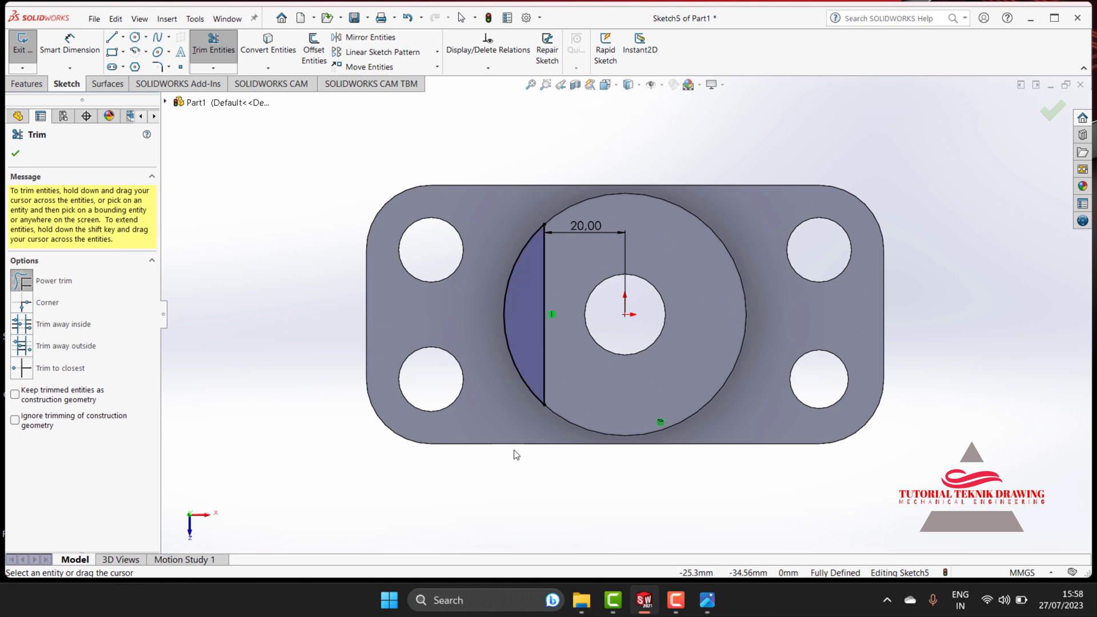
{"action": "left_click", "coordinate": [14, 154]}
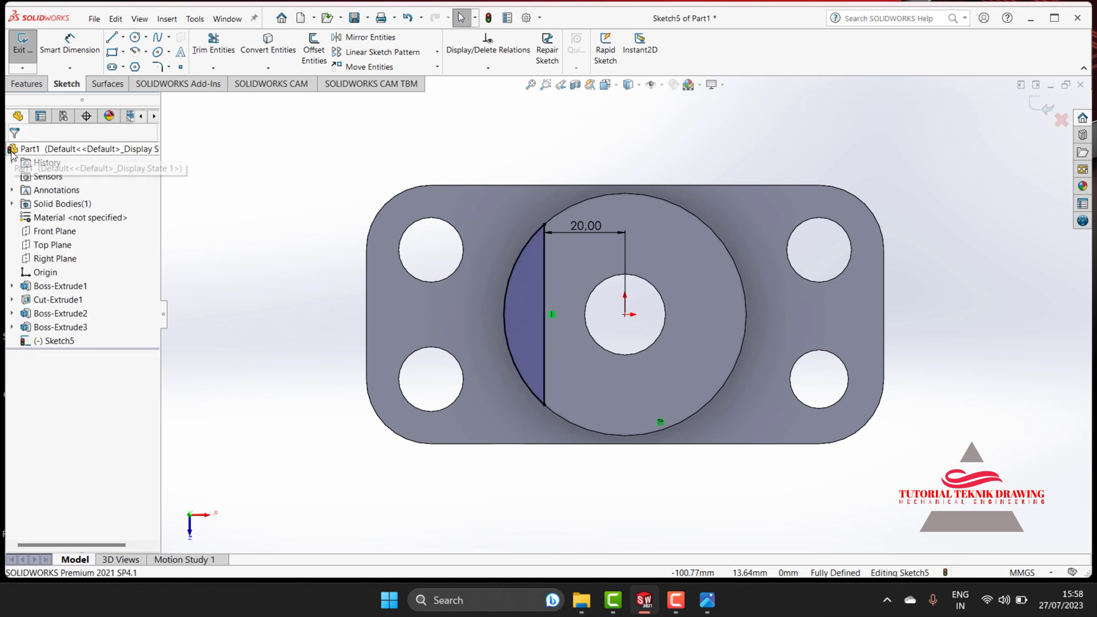
{"action": "left_click", "coordinate": [22, 84]}
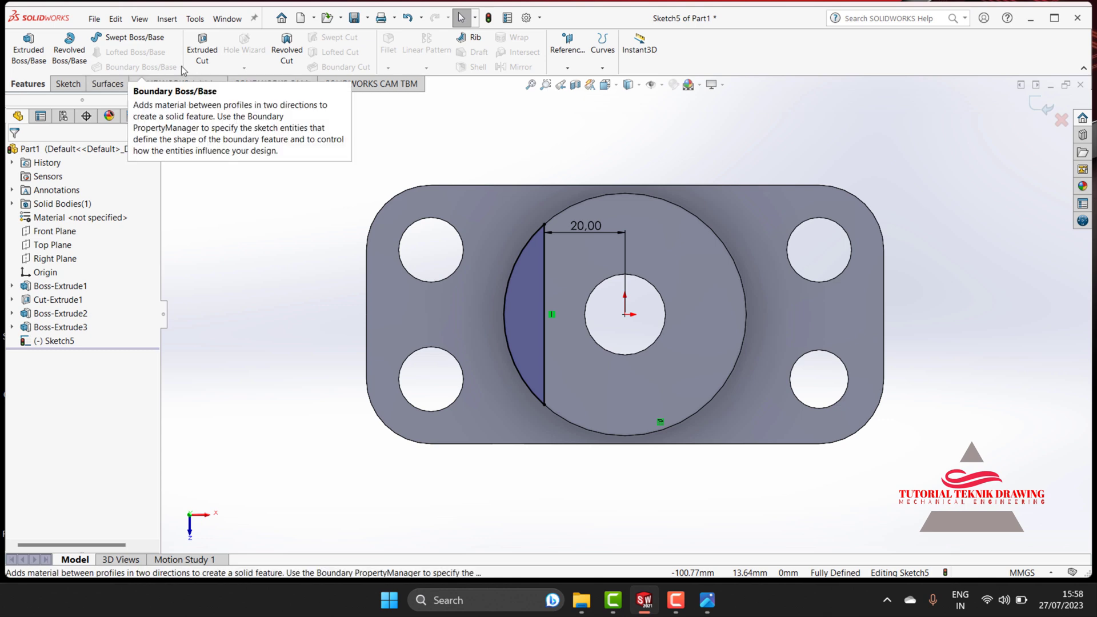
- Cut the left crescent region 46 mm deep as Cut-Extrude2
{"action": "left_click", "coordinate": [202, 50]}
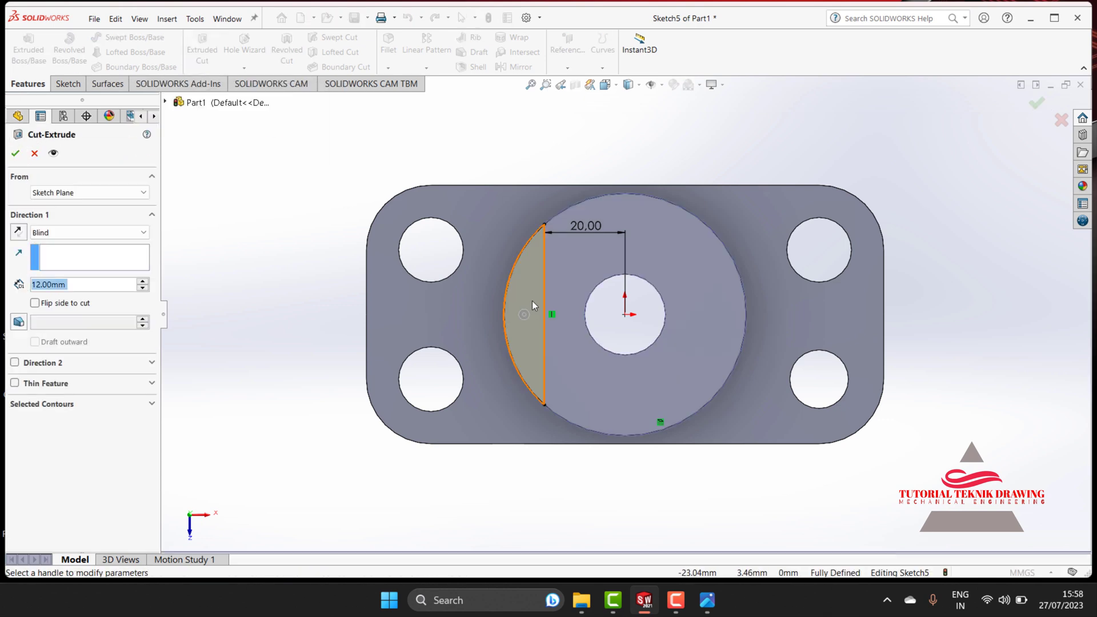
{"action": "left_click", "coordinate": [533, 300]}
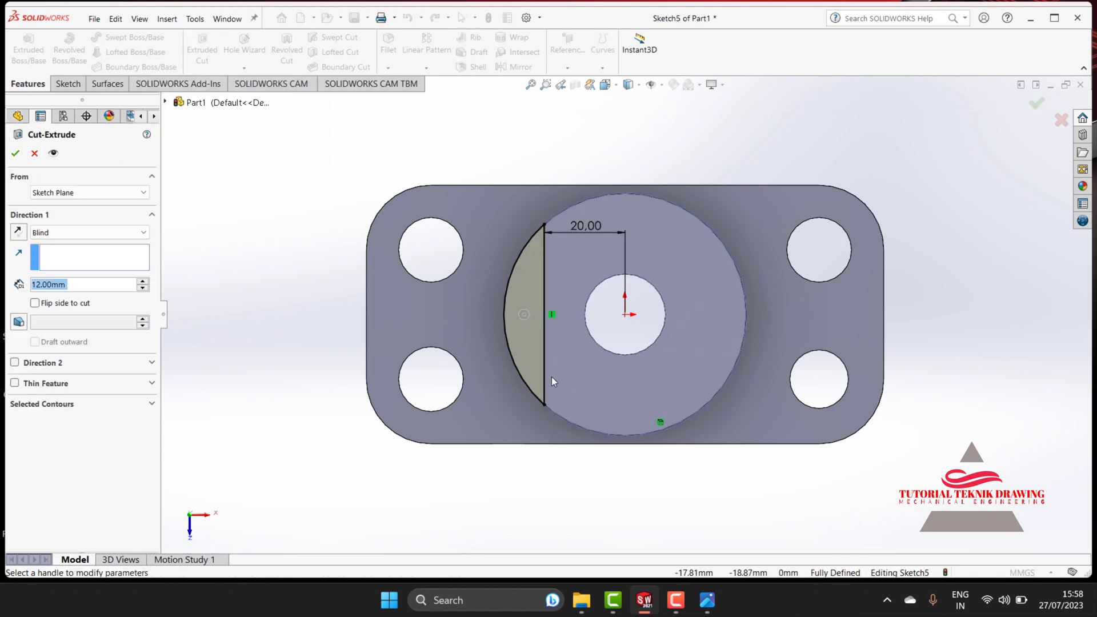
{"action": "left_click", "coordinate": [707, 600]}
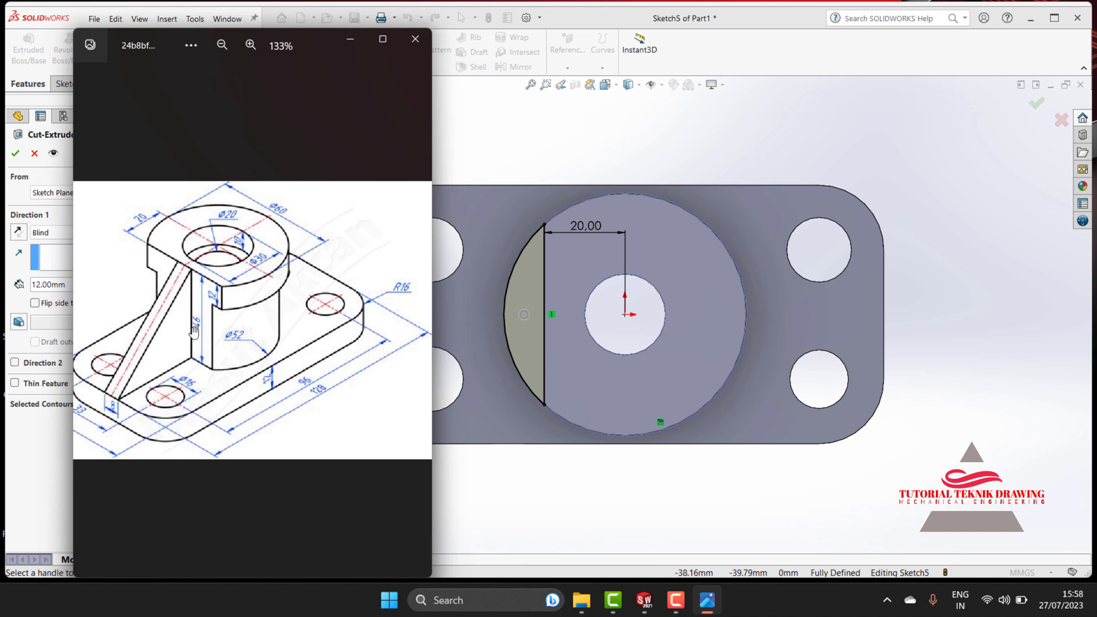
{"action": "left_click", "coordinate": [350, 39]}
{"action": "left_click", "coordinate": [53, 285]}
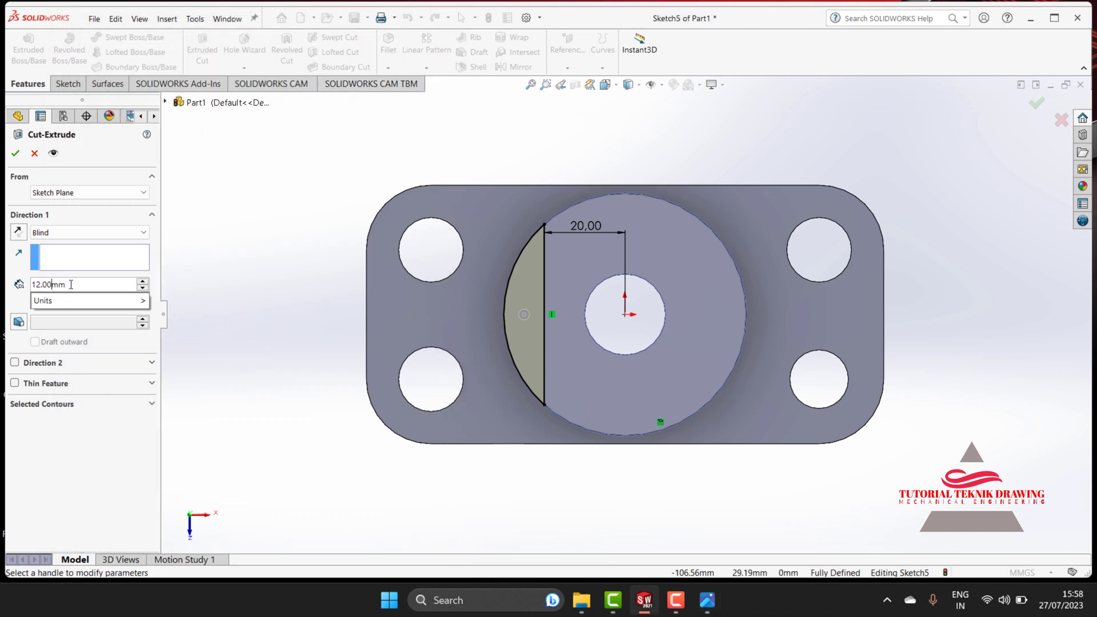
{"action": "left_click_drag", "start_coordinate": [70, 285], "coordinate": [26, 283]}
{"action": "type", "text": "46"}
{"action": "left_click", "coordinate": [15, 153]}
- Rotate the bracket to a tilted 3-D view and reopen the reference drawing
{"action": "left_click", "coordinate": [521, 123]}
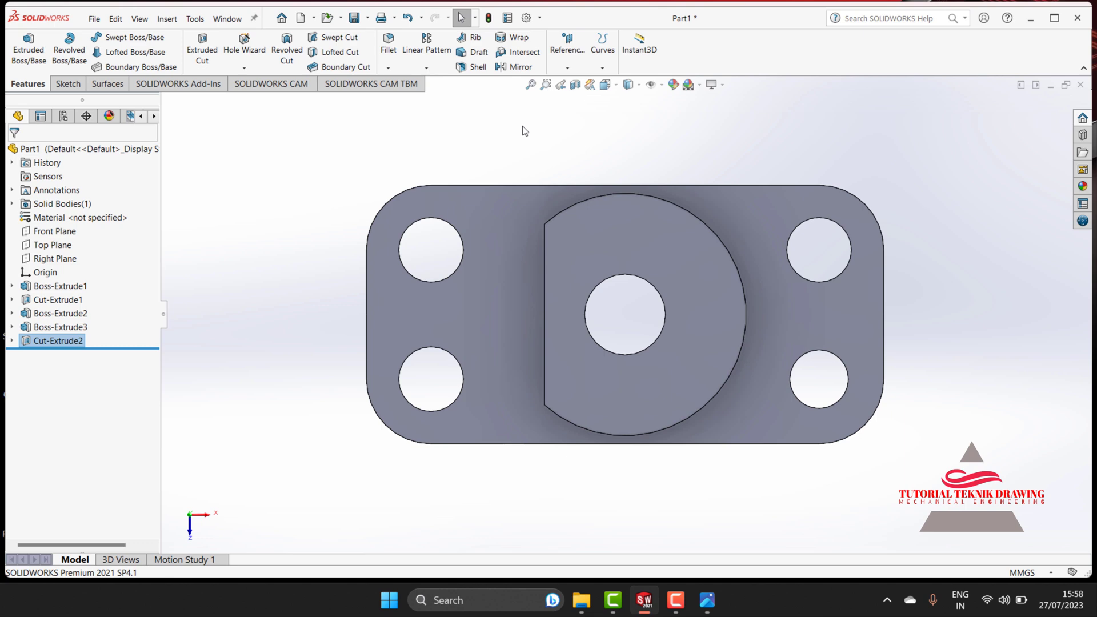
{"action": "right_click", "coordinate": [525, 131]}
{"action": "left_click", "coordinate": [569, 152]}
{"action": "left_click", "coordinate": [540, 179]}
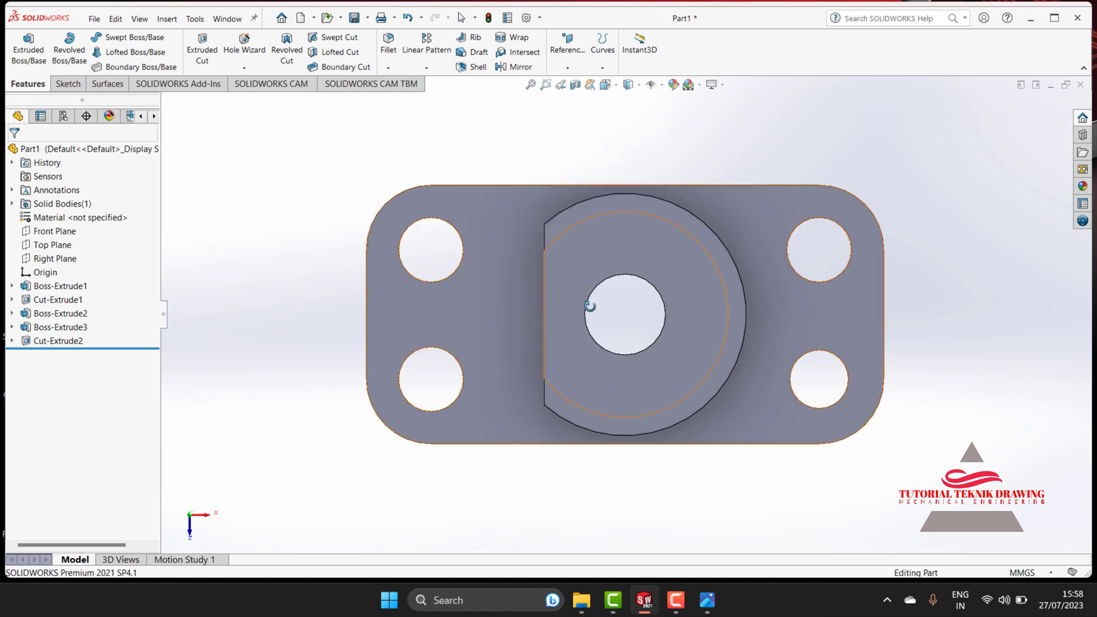
{"action": "mouse_move", "coordinate": [590, 306]}
{"action": "left_mouse_down"}
{"action": "mouse_move", "coordinate": [617, 135]}
{"action": "mouse_move", "coordinate": [650, 143]}
{"action": "mouse_move", "coordinate": [607, 177]}
{"action": "left_mouse_up"}
{"action": "right_click", "coordinate": [607, 176]}
{"action": "left_click", "coordinate": [664, 186]}
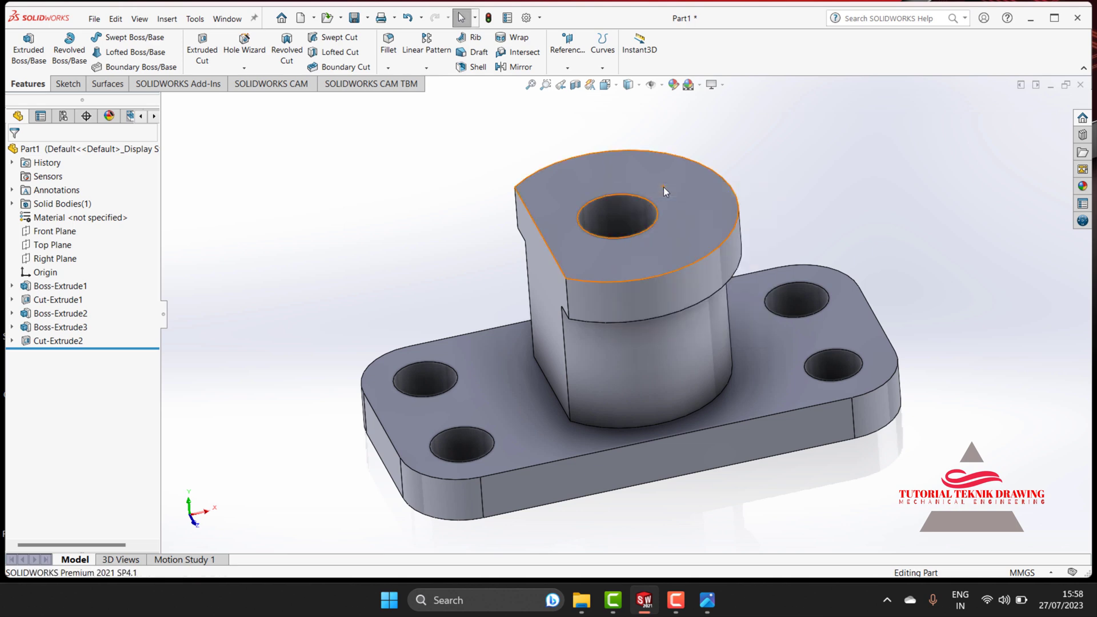
{"action": "left_click", "coordinate": [708, 610]}
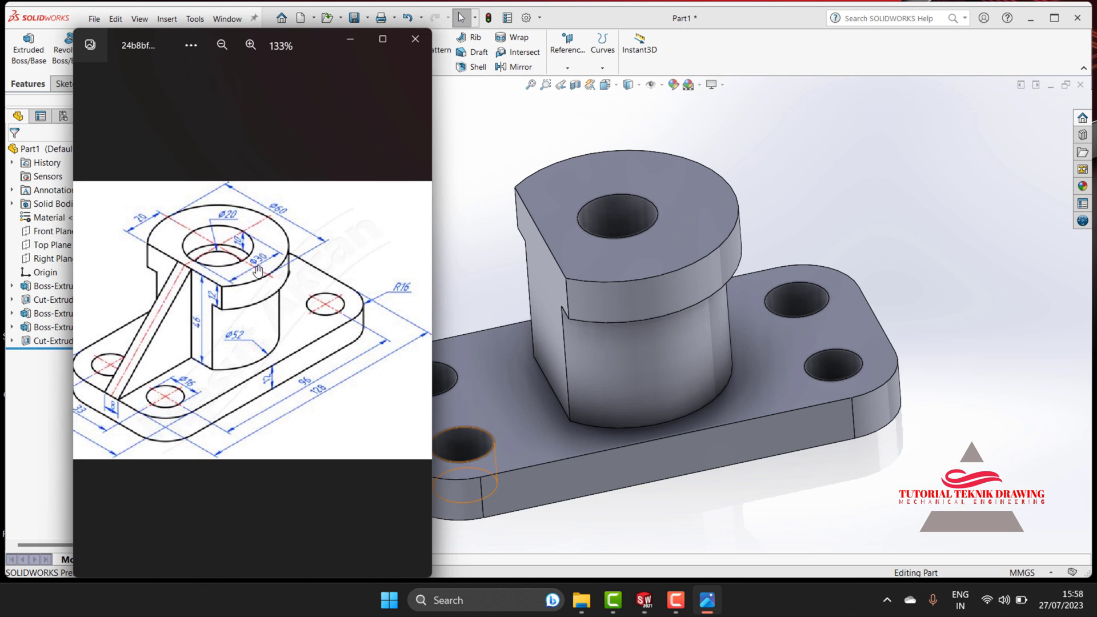
- Select the boss's flat-sided top face, zoom to it, and view it Normal To
{"action": "left_click", "coordinate": [354, 41]}
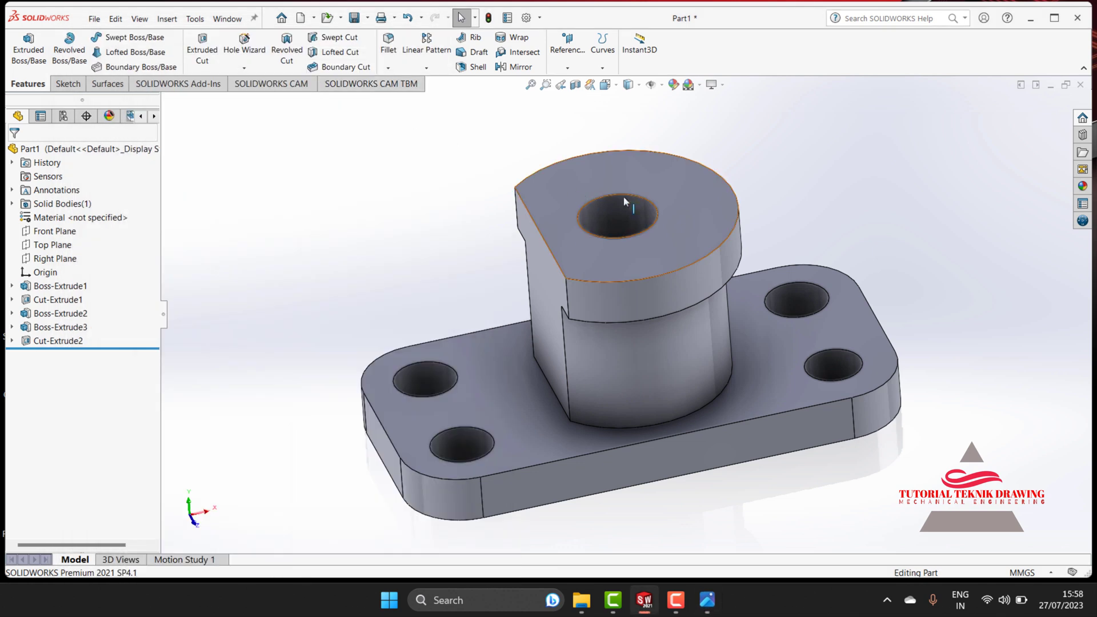
{"action": "left_click", "coordinate": [683, 181]}
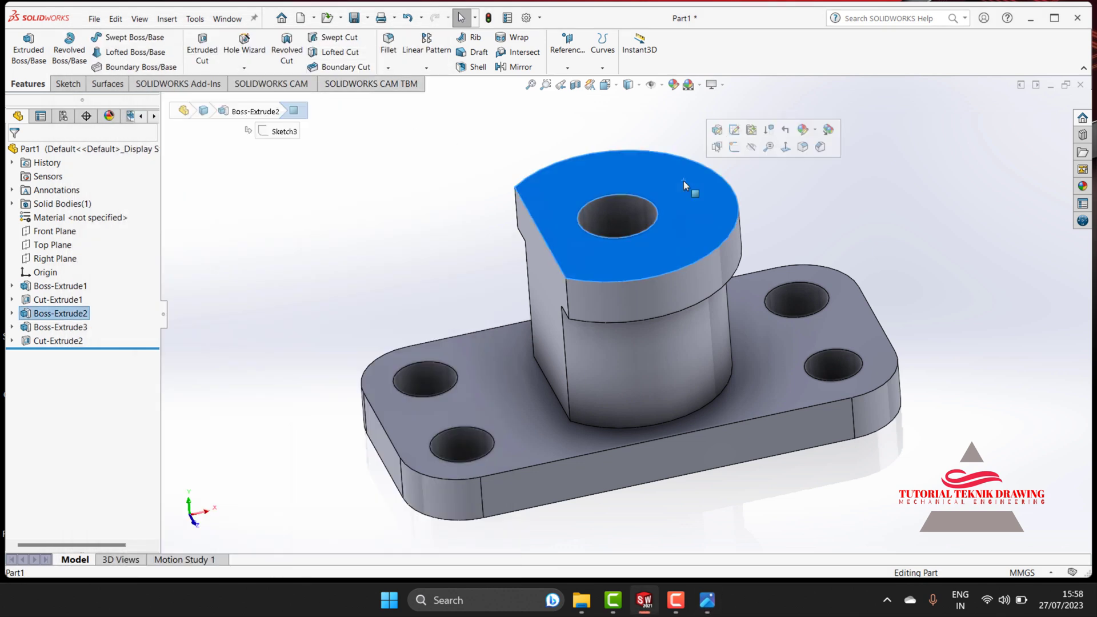
{"action": "left_click", "coordinate": [768, 146]}
{"action": "right_click", "coordinate": [684, 265]}
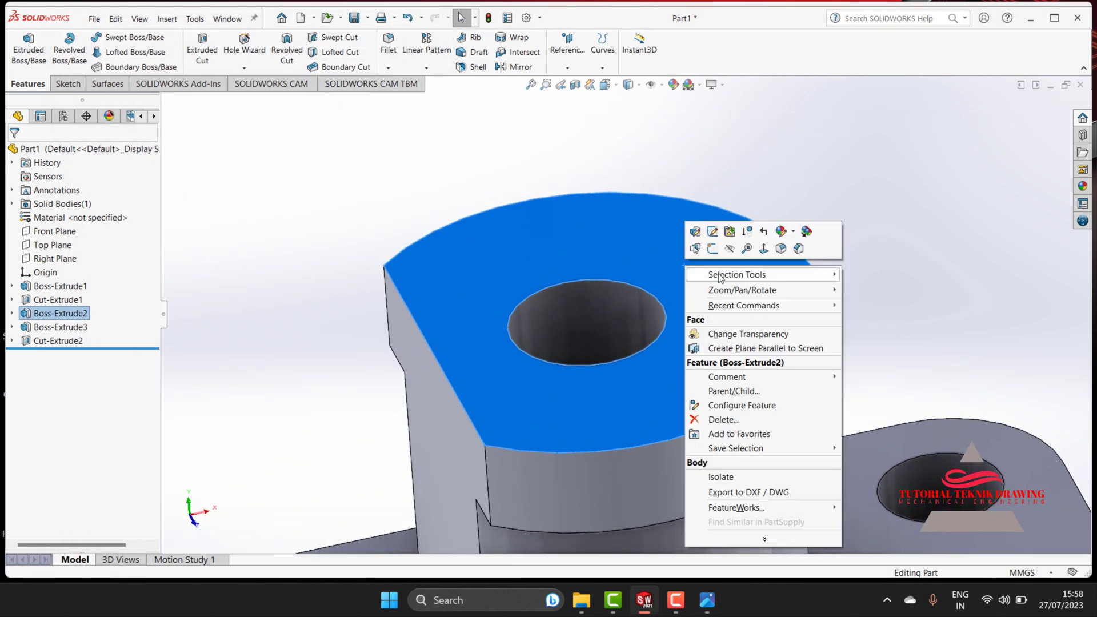
{"action": "left_click", "coordinate": [797, 247]}
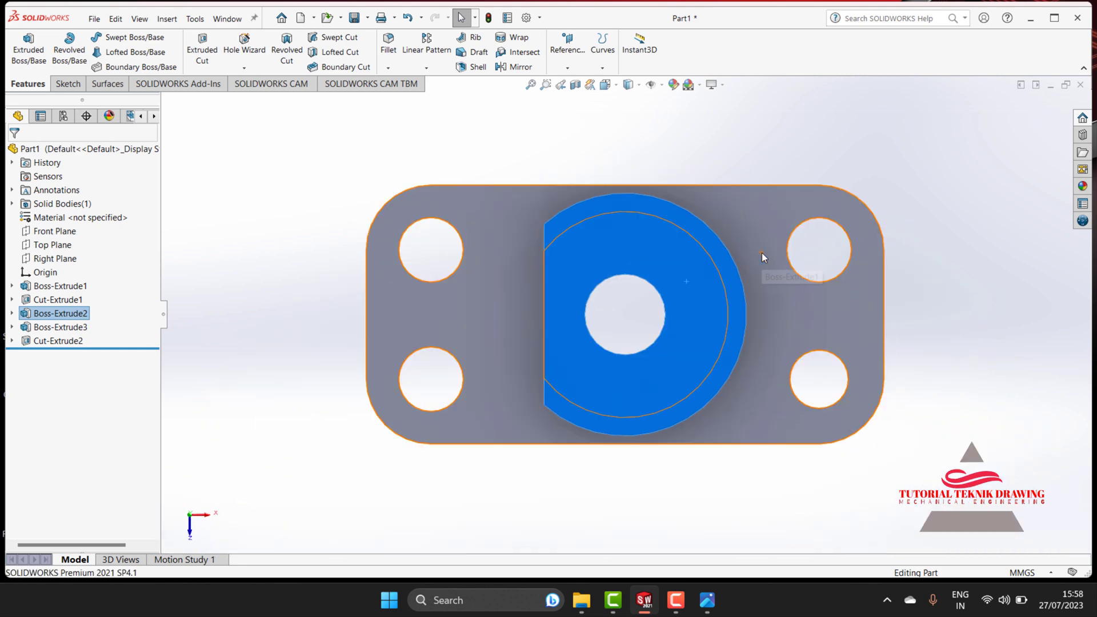
{"action": "left_click", "coordinate": [67, 84]}
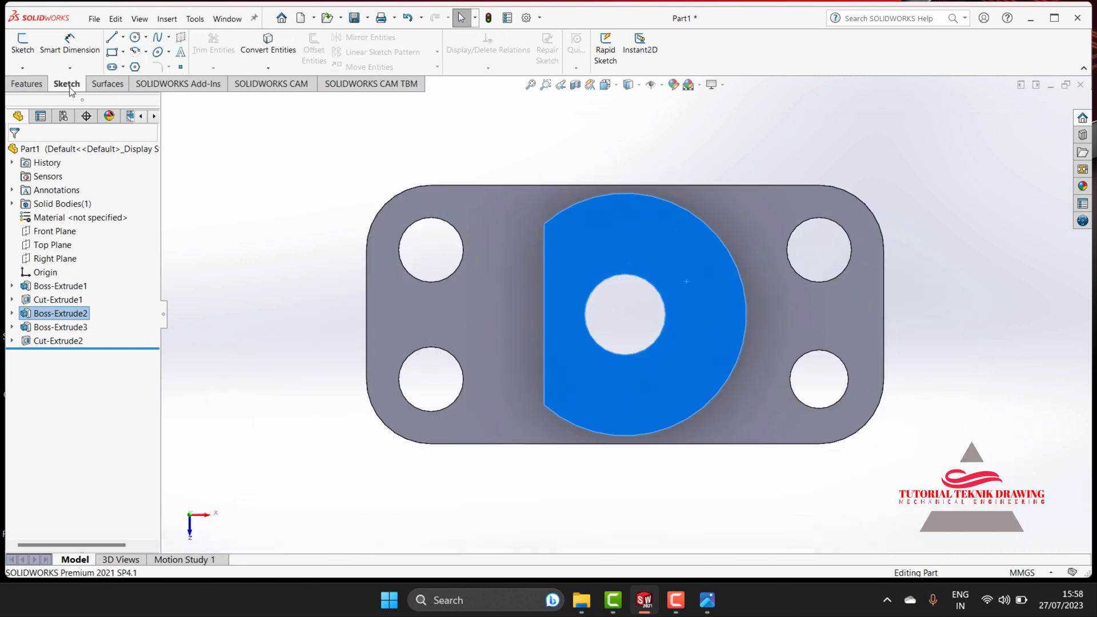
- Draw a circle centred on the top hole and dimension it to Ø30 mm
{"action": "left_click", "coordinate": [134, 38]}
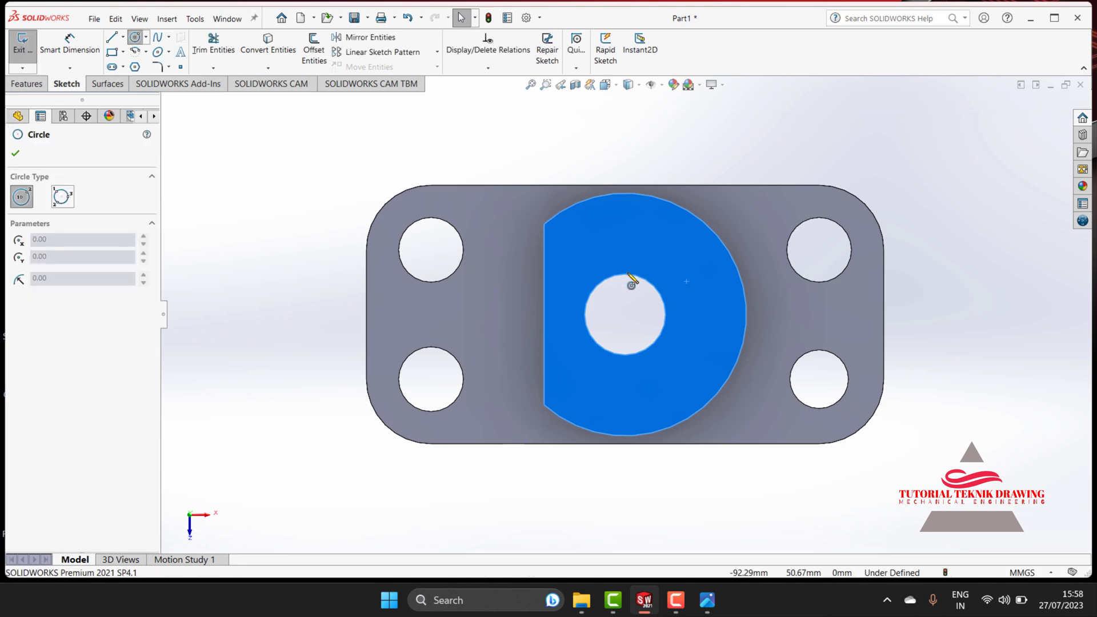
{"action": "left_click", "coordinate": [626, 314]}
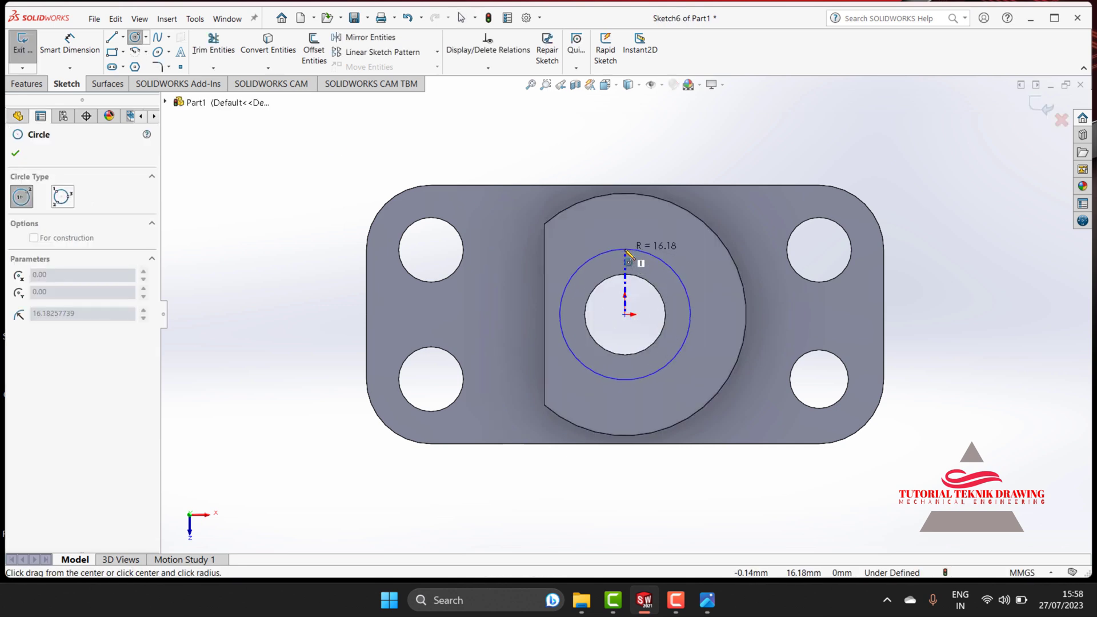
{"action": "left_click", "coordinate": [629, 255]}
{"action": "left_click", "coordinate": [70, 41]}
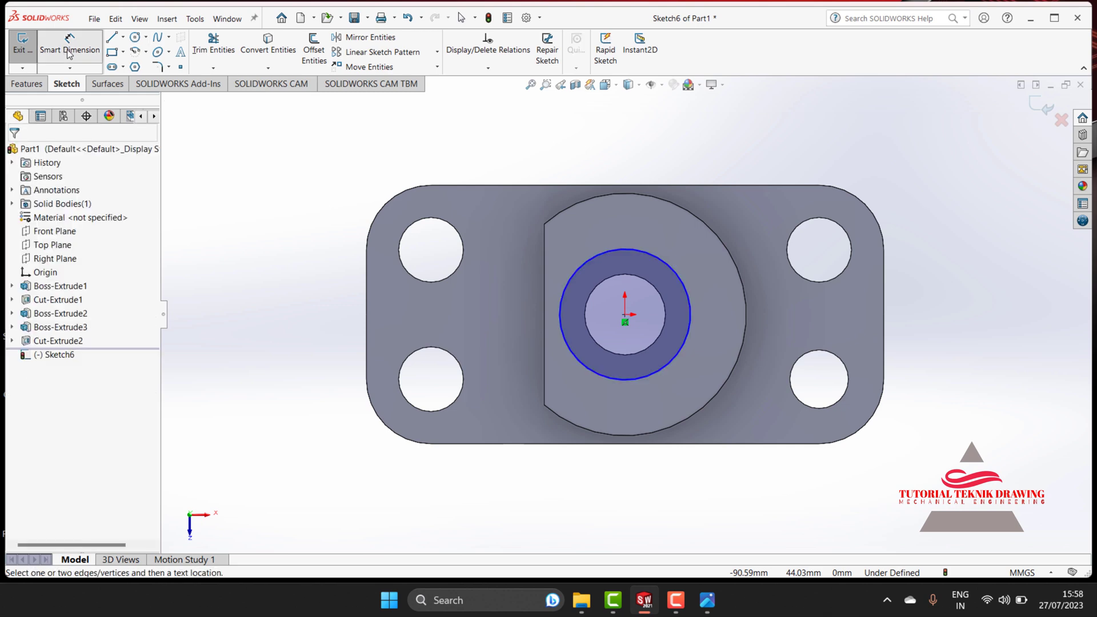
{"action": "left_click", "coordinate": [632, 251]}
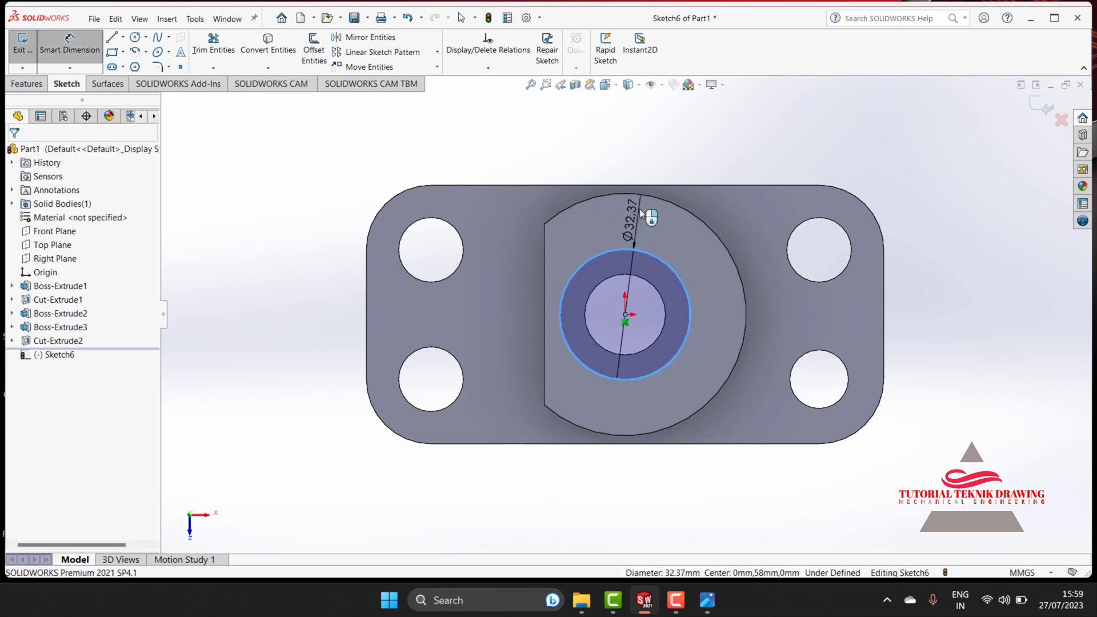
{"action": "left_click", "coordinate": [639, 208]}
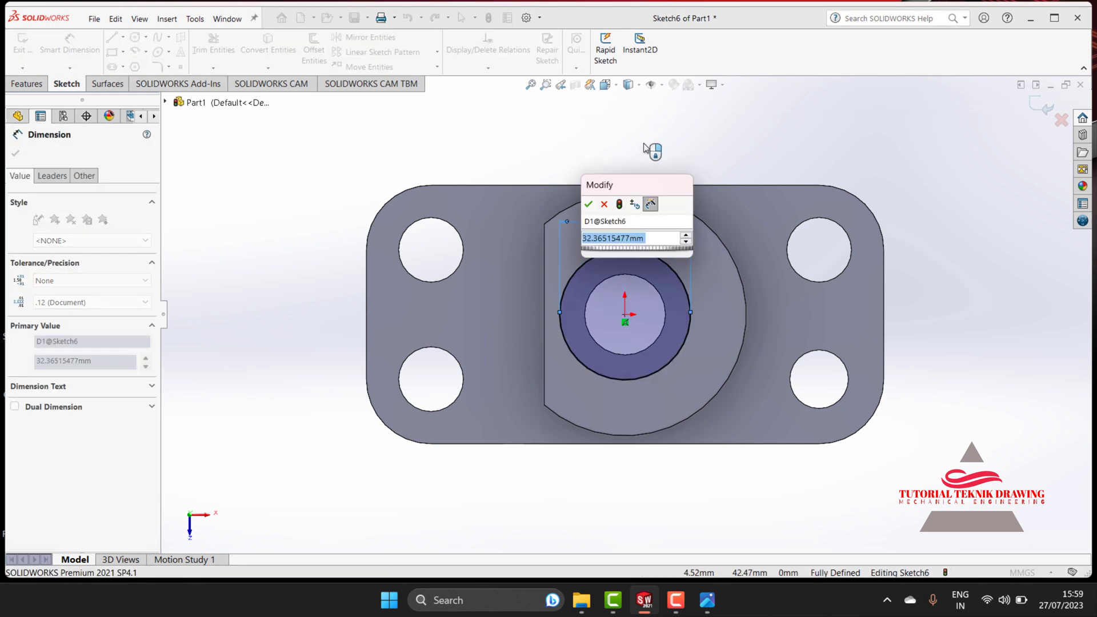
{"action": "type", "text": "30"}
{"action": "key", "text": "Return"}
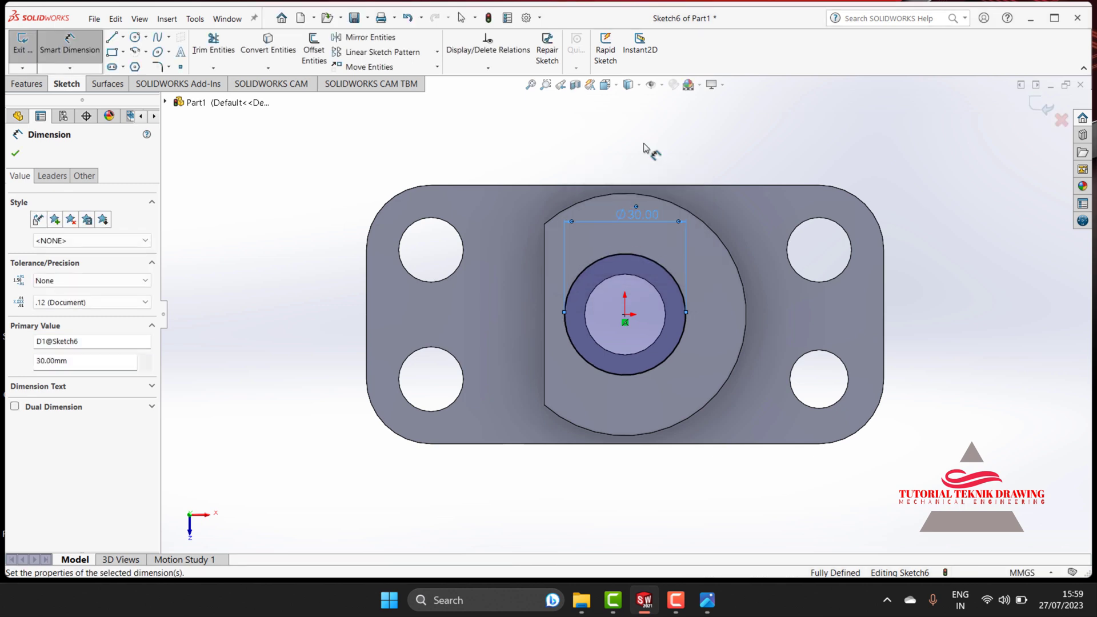
{"action": "left_click", "coordinate": [15, 153]}
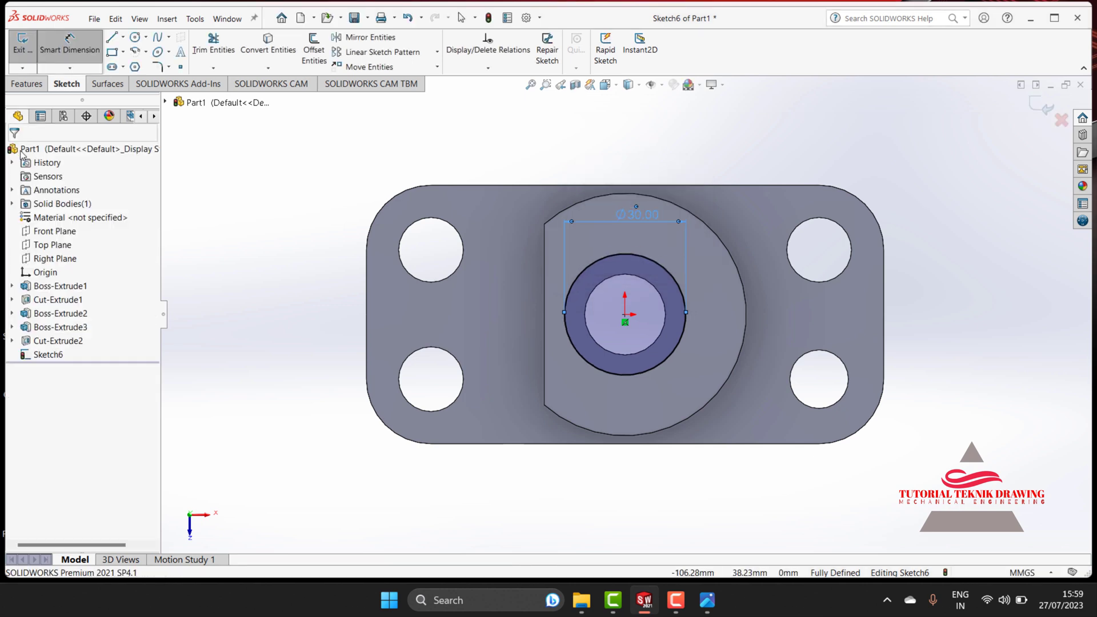
- Check sizes against the reference drawing, then put it away
{"action": "left_click", "coordinate": [27, 85]}
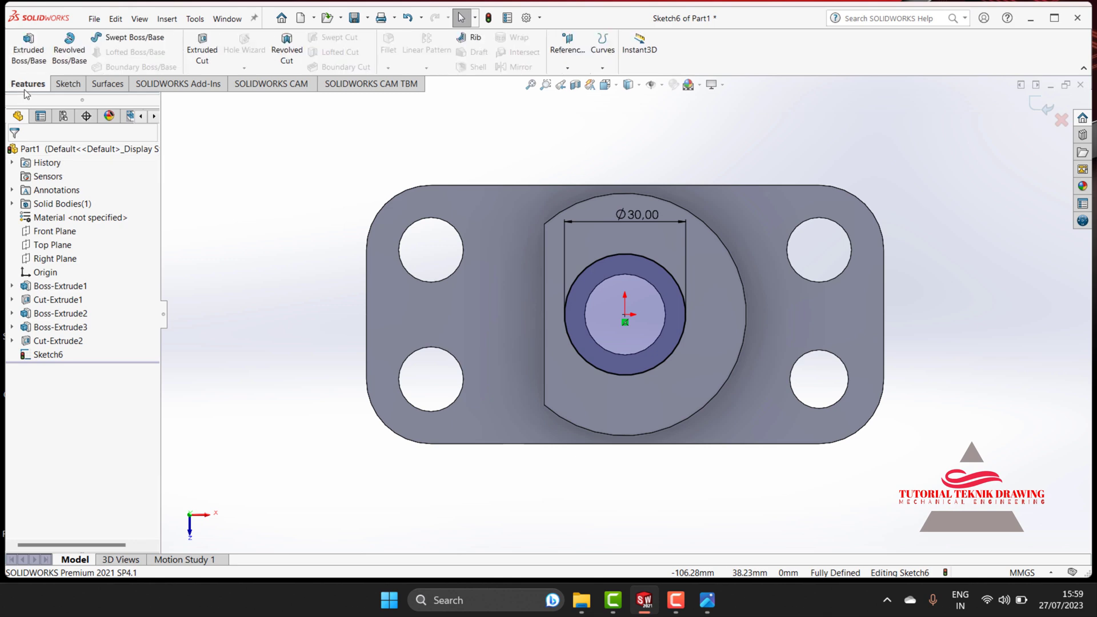
{"action": "left_click", "coordinate": [707, 600]}
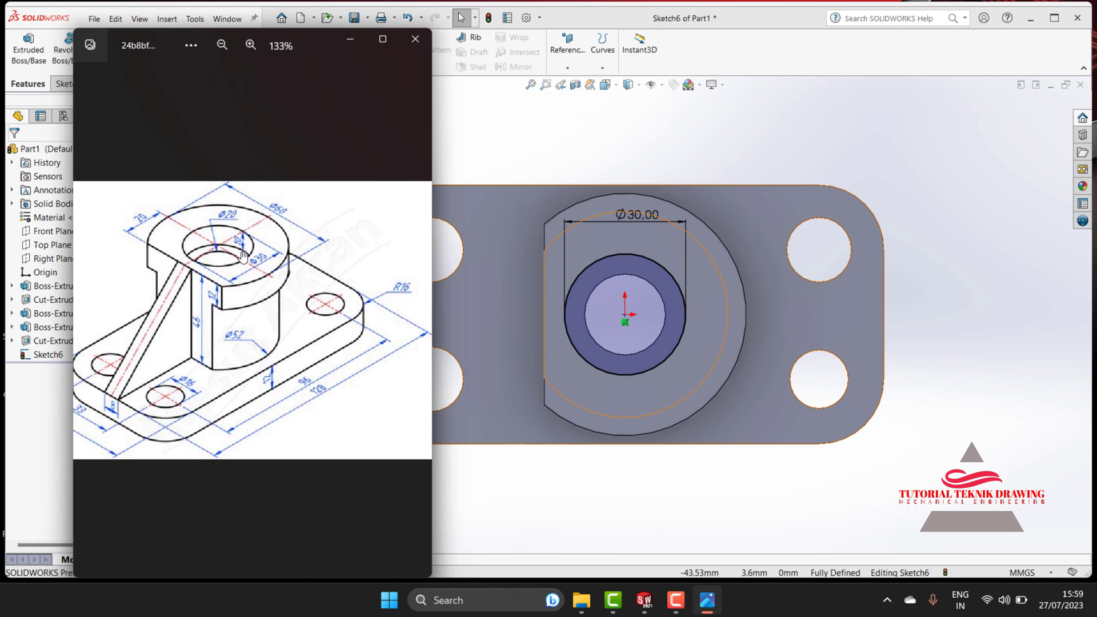
{"action": "left_click", "coordinate": [351, 39]}
- Extruded-cut the Ø30 circle 10 mm deep, replacing the 46.00 default depth
{"action": "left_click", "coordinate": [213, 54]}
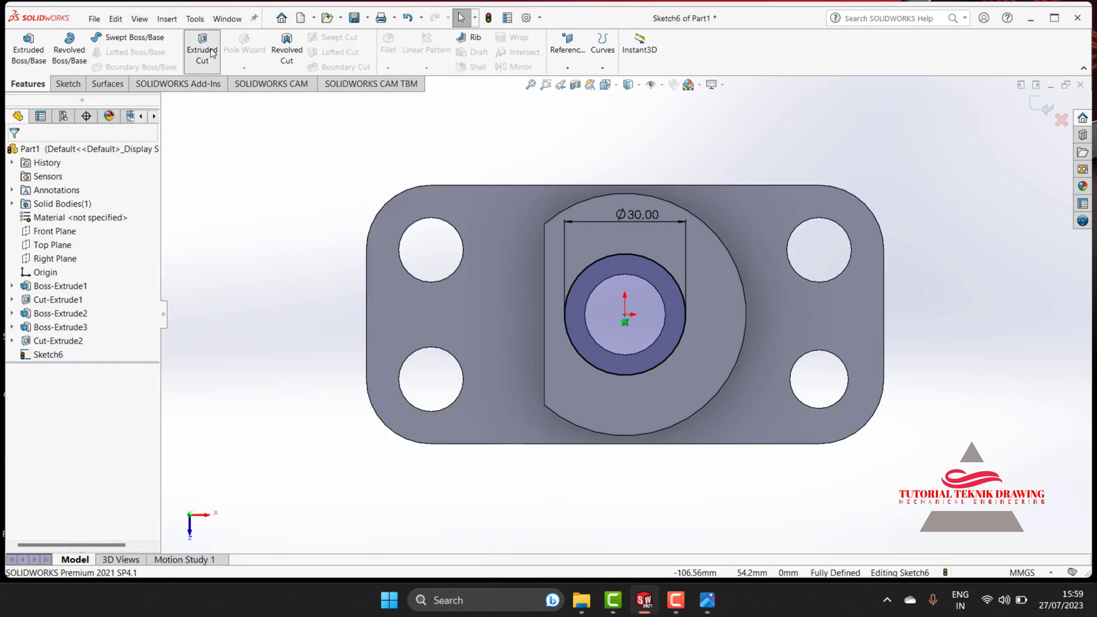
{"action": "left_click", "coordinate": [96, 286]}
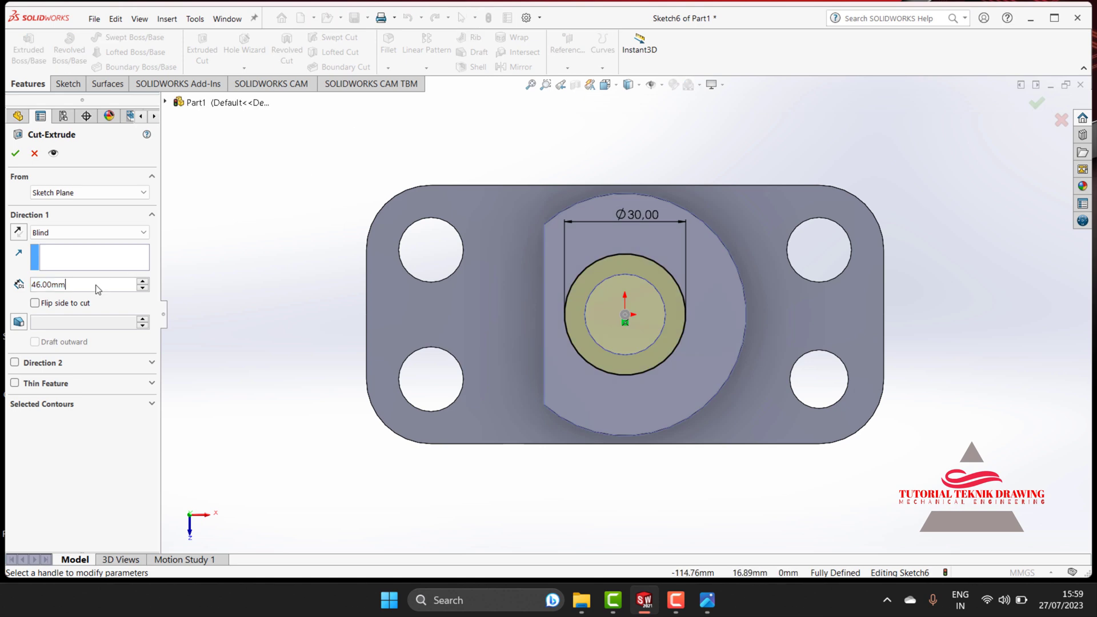
{"action": "left_click_drag", "start_coordinate": [32, 285], "coordinate": [52, 284]}
{"action": "type", "text": "10"}
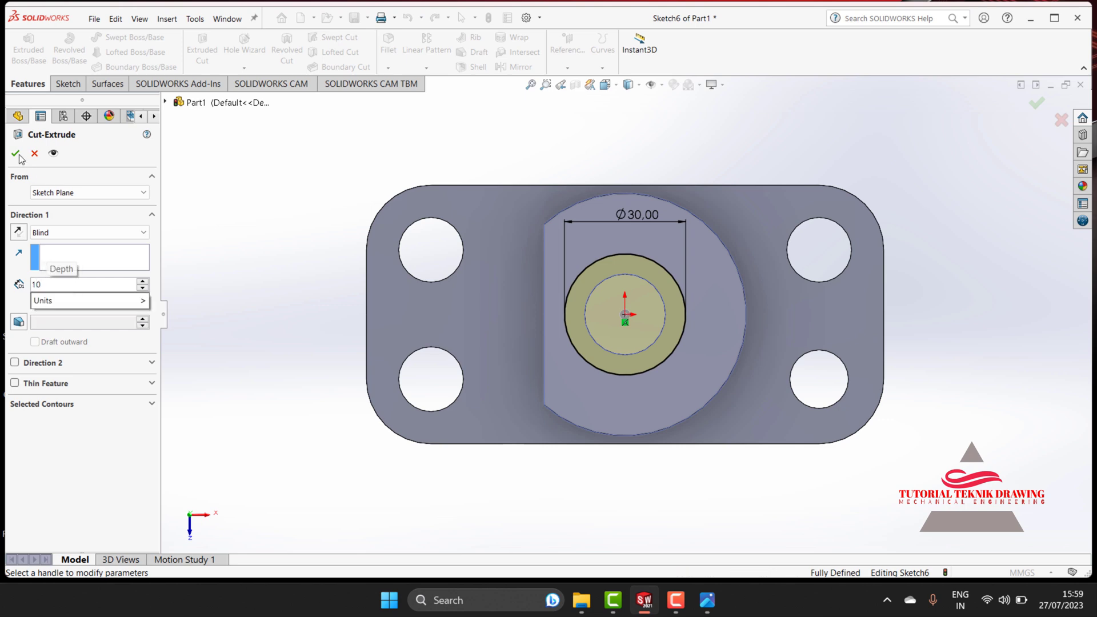
{"action": "left_click", "coordinate": [15, 153]}
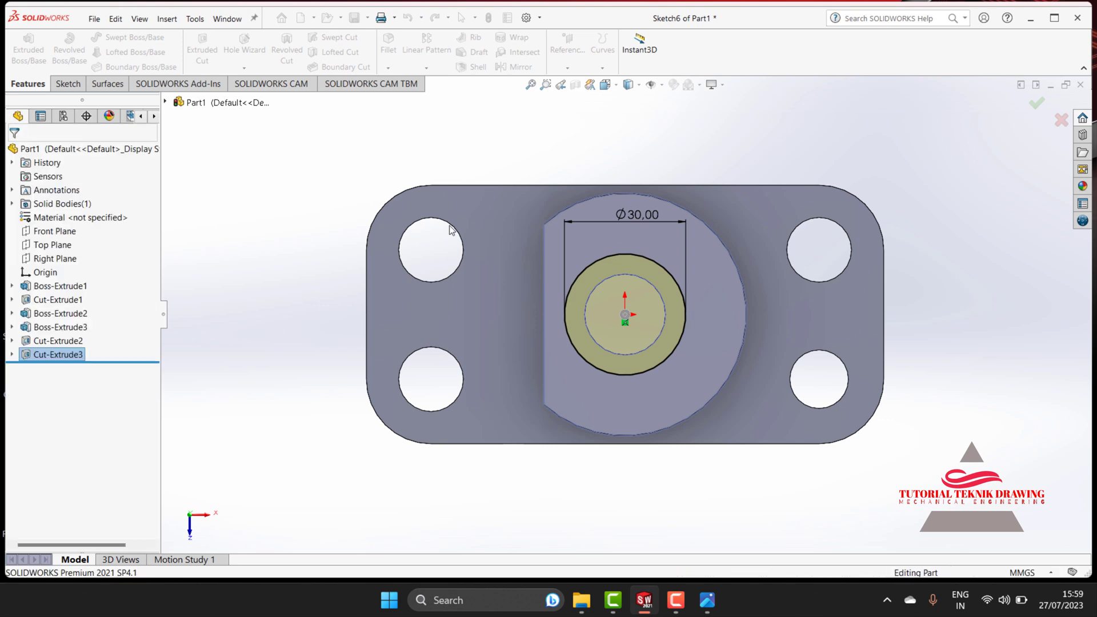
- Clear the selection, orbit to a tilted 3-D view, and reopen the reference drawing
{"action": "right_click", "coordinate": [518, 146]}
{"action": "left_click", "coordinate": [517, 144]}
{"action": "right_click", "coordinate": [516, 143]}
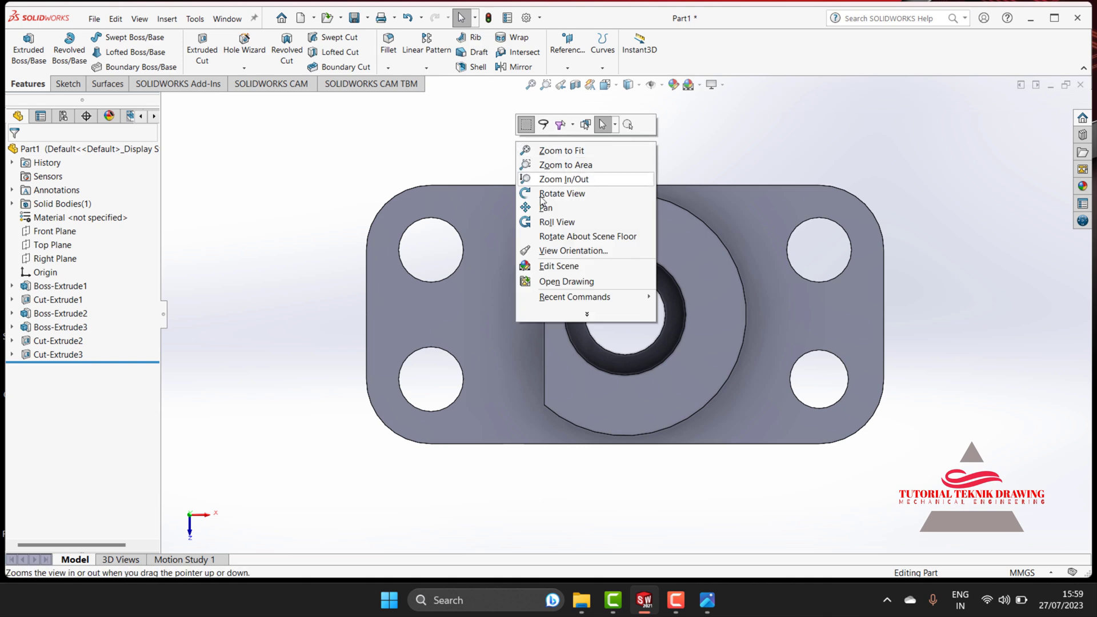
{"action": "left_click", "coordinate": [548, 194]}
{"action": "mouse_move", "coordinate": [607, 290]}
{"action": "left_mouse_down"}
{"action": "mouse_move", "coordinate": [646, 153]}
{"action": "mouse_move", "coordinate": [628, 174]}
{"action": "left_mouse_up"}
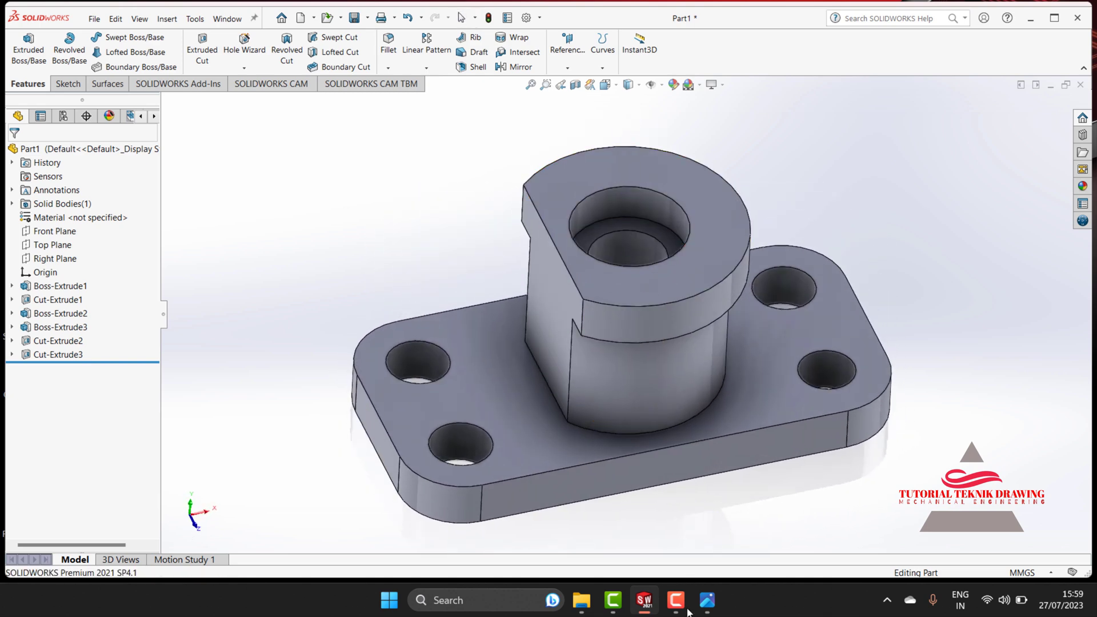
{"action": "left_click", "coordinate": [709, 610]}
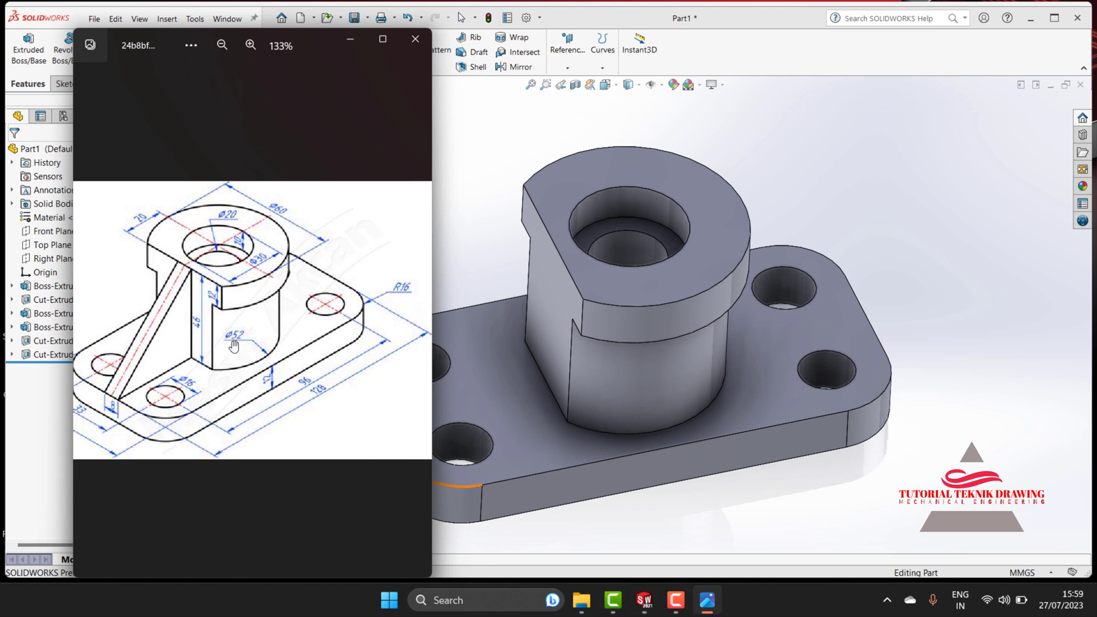
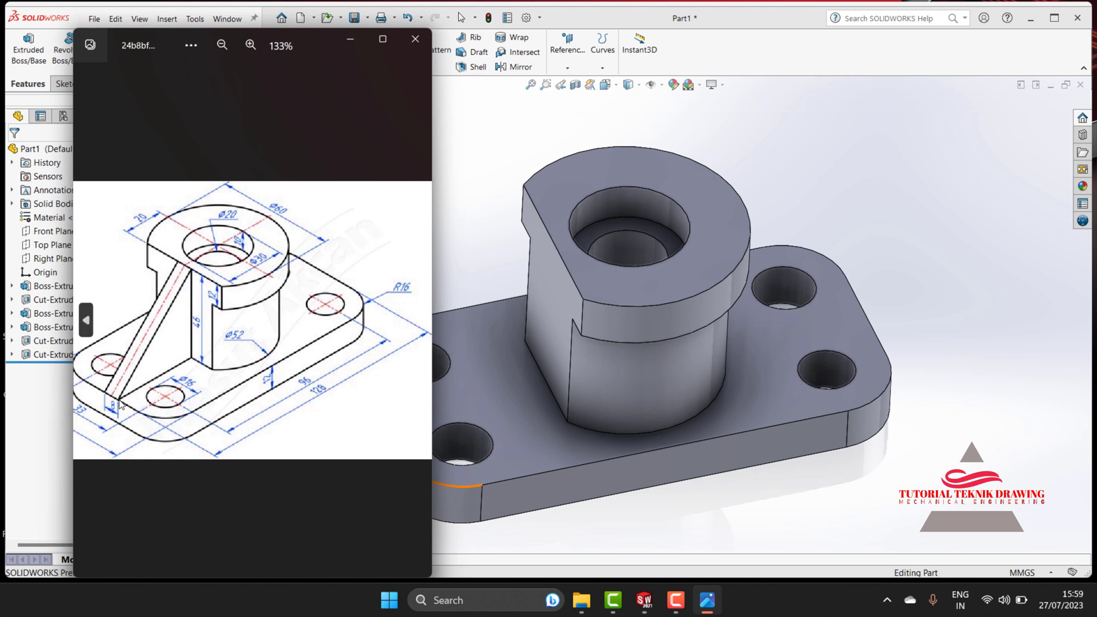
- Hide the reference drawing and view the base plate's top face Normal To
{"action": "left_click", "coordinate": [350, 39]}
{"action": "right_click", "coordinate": [348, 152]}
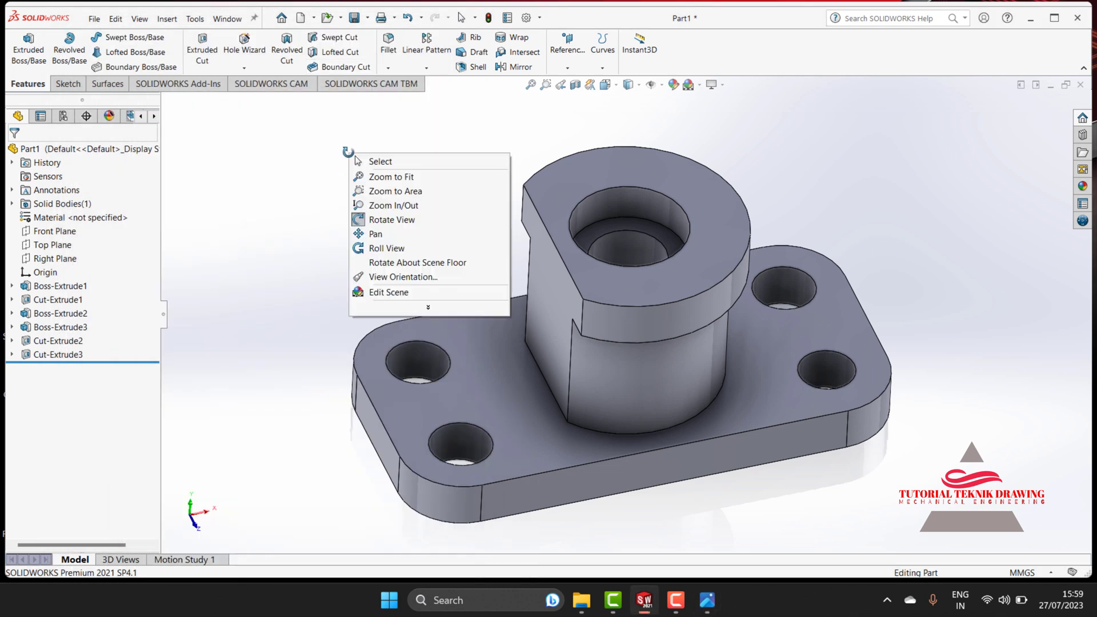
{"action": "left_click", "coordinate": [375, 162]}
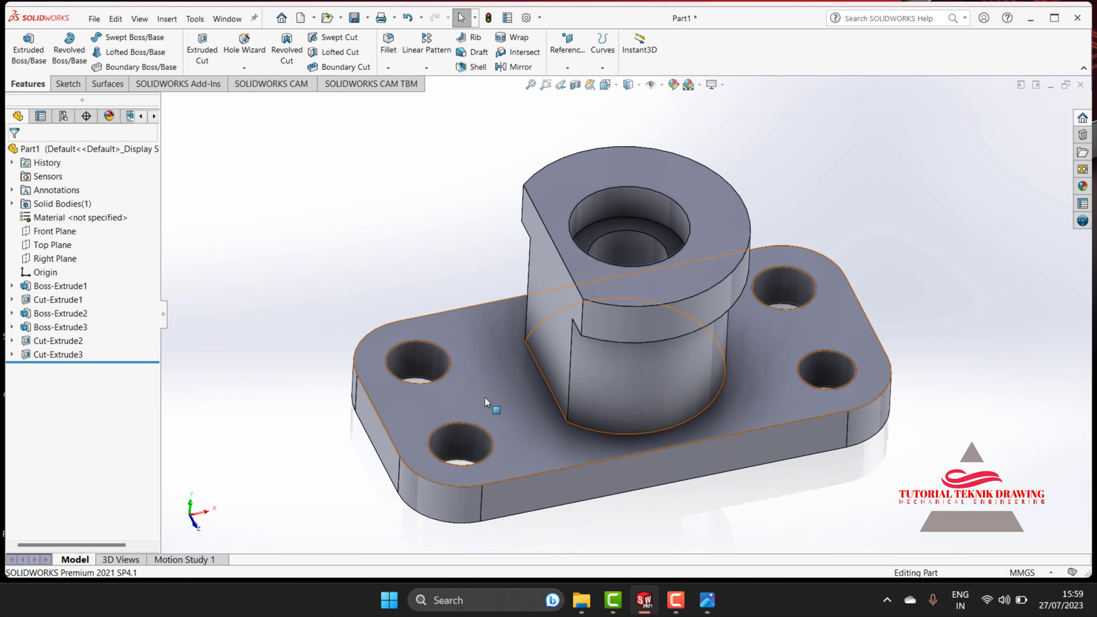
{"action": "left_click", "coordinate": [492, 378]}
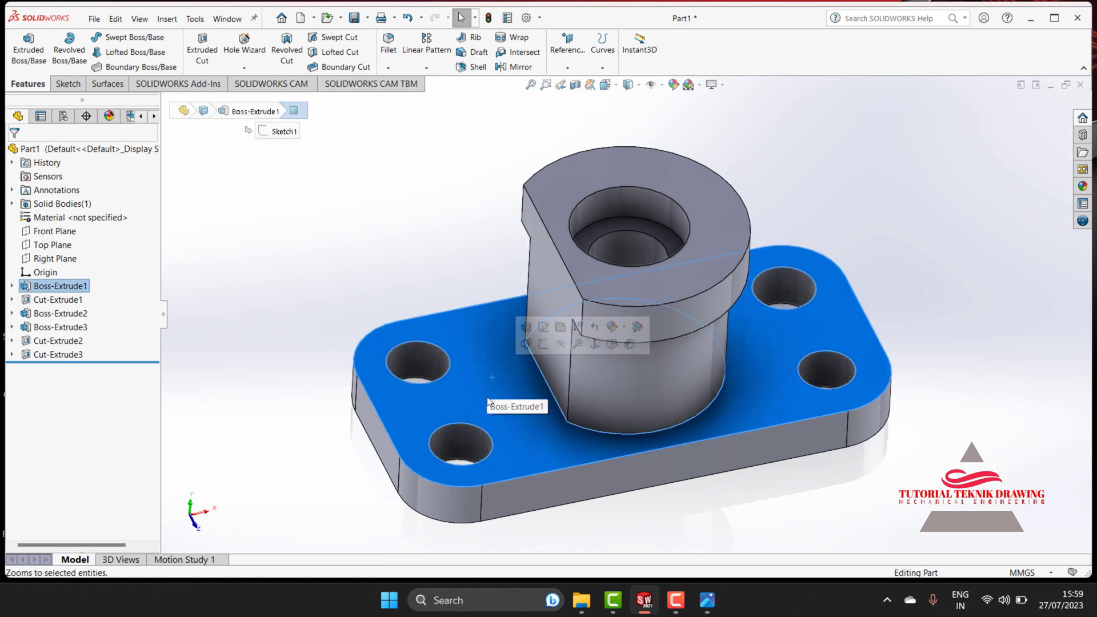
{"action": "left_click", "coordinate": [595, 345]}
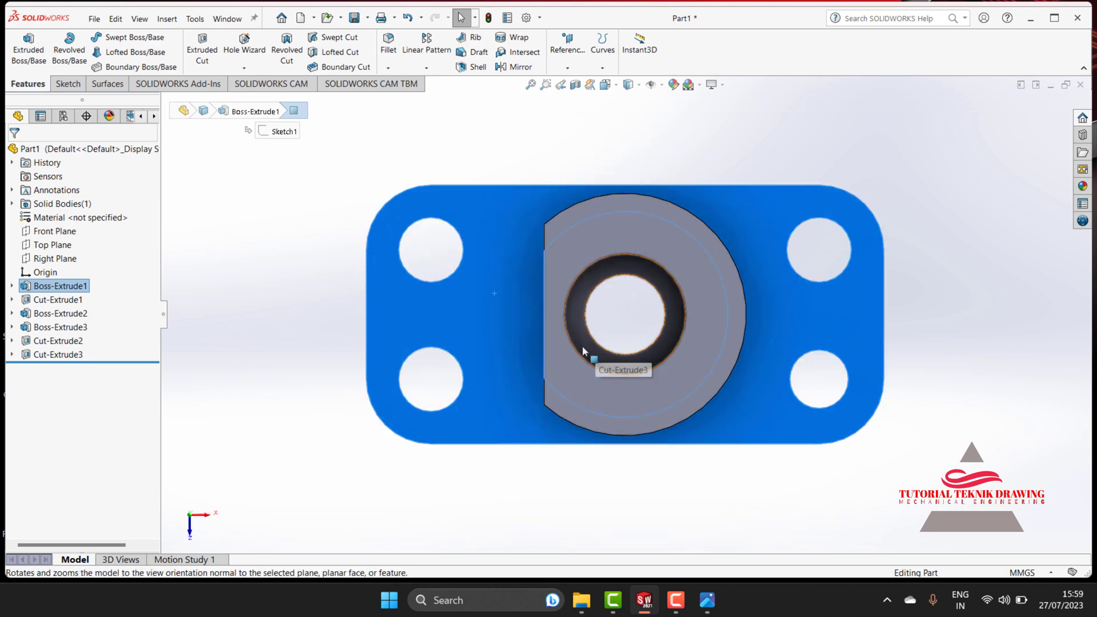
{"action": "left_click", "coordinate": [76, 85]}
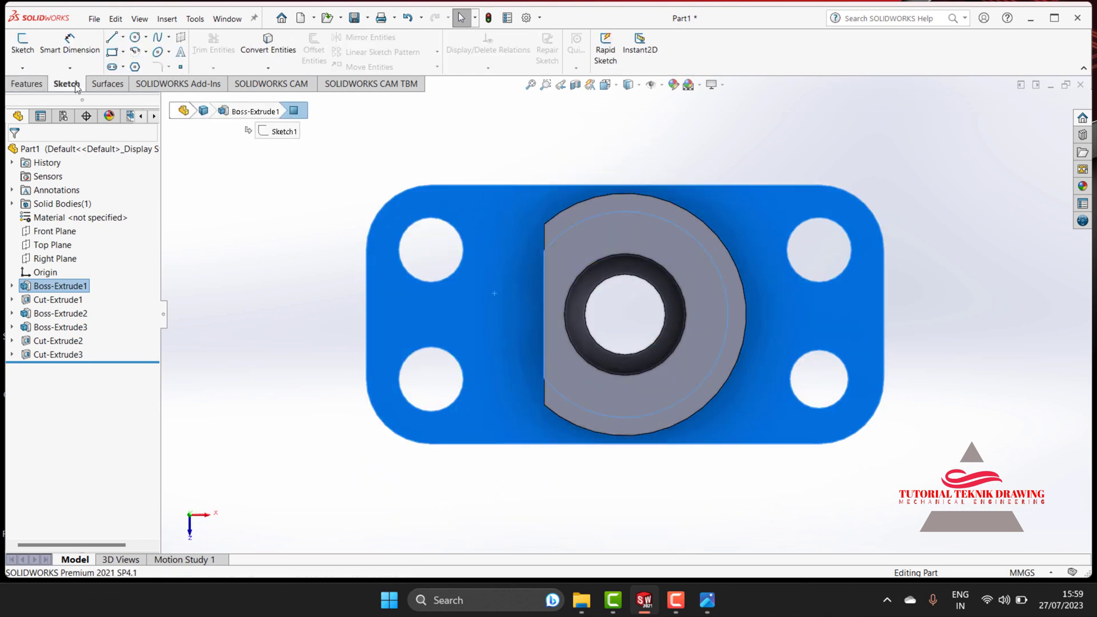
- Draw a corner rectangle from the plate's left edge to the boss, checking the reference drawing
{"action": "left_click", "coordinate": [113, 54]}
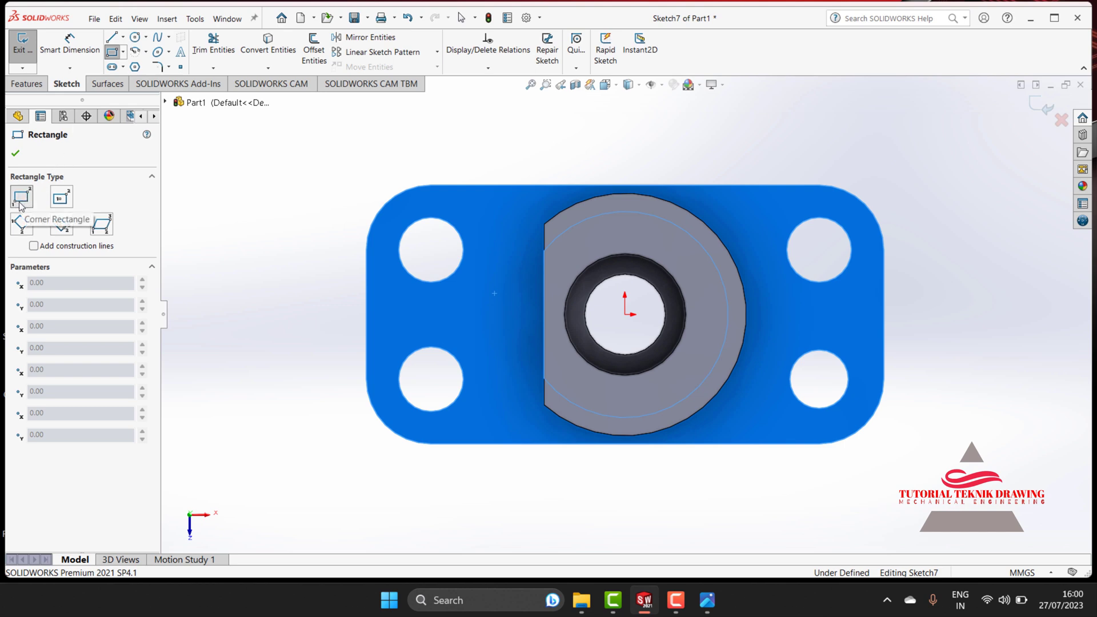
{"action": "left_click", "coordinate": [367, 292]}
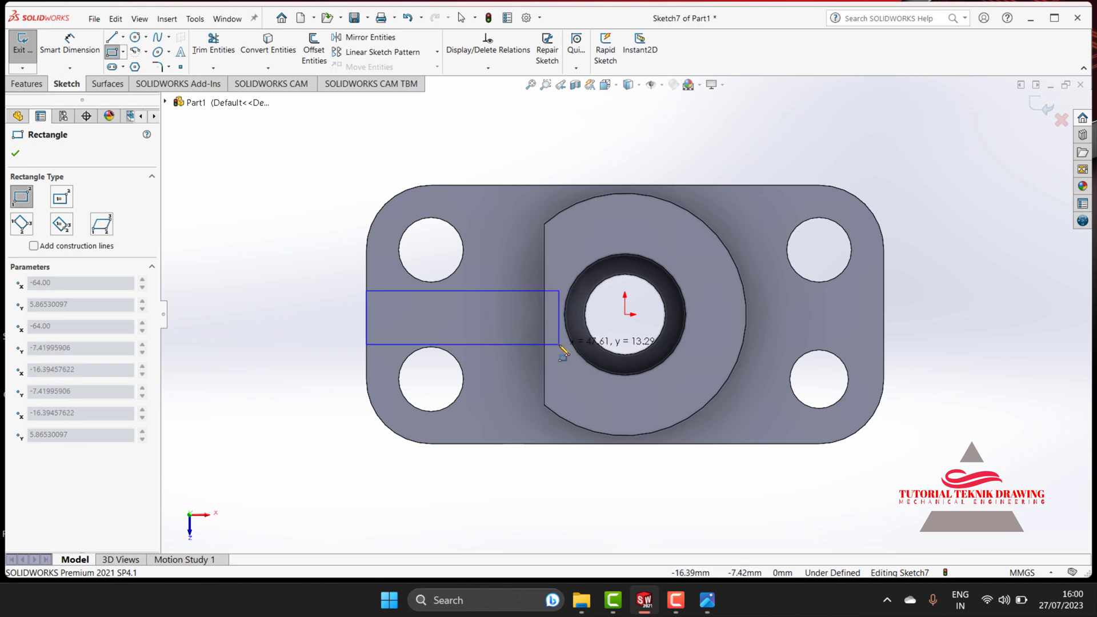
{"action": "left_click", "coordinate": [559, 344]}
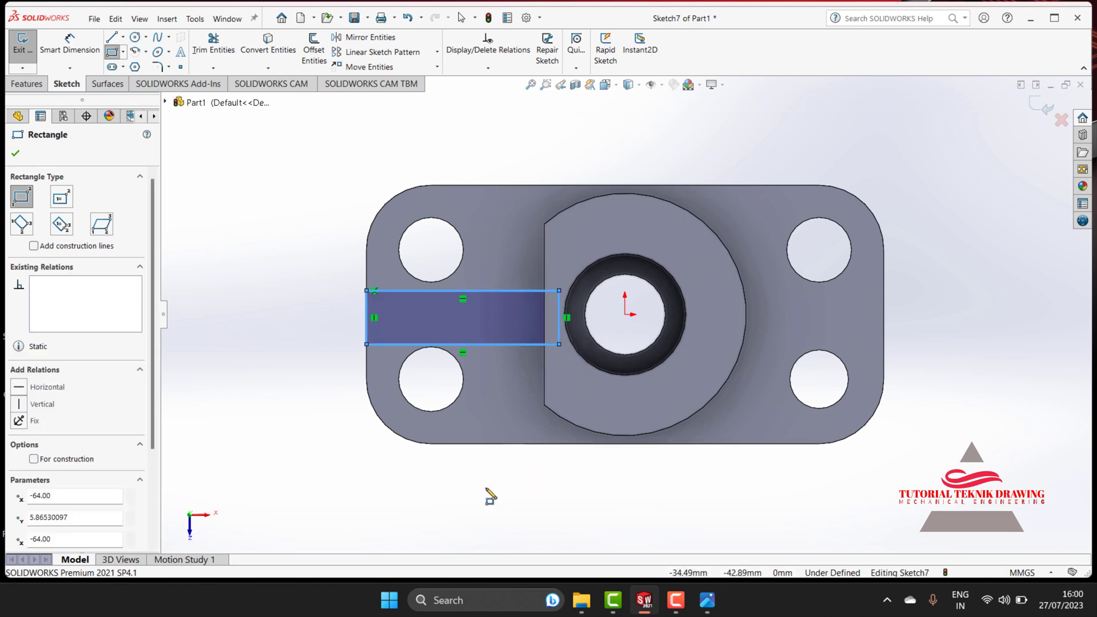
{"action": "left_click", "coordinate": [707, 600]}
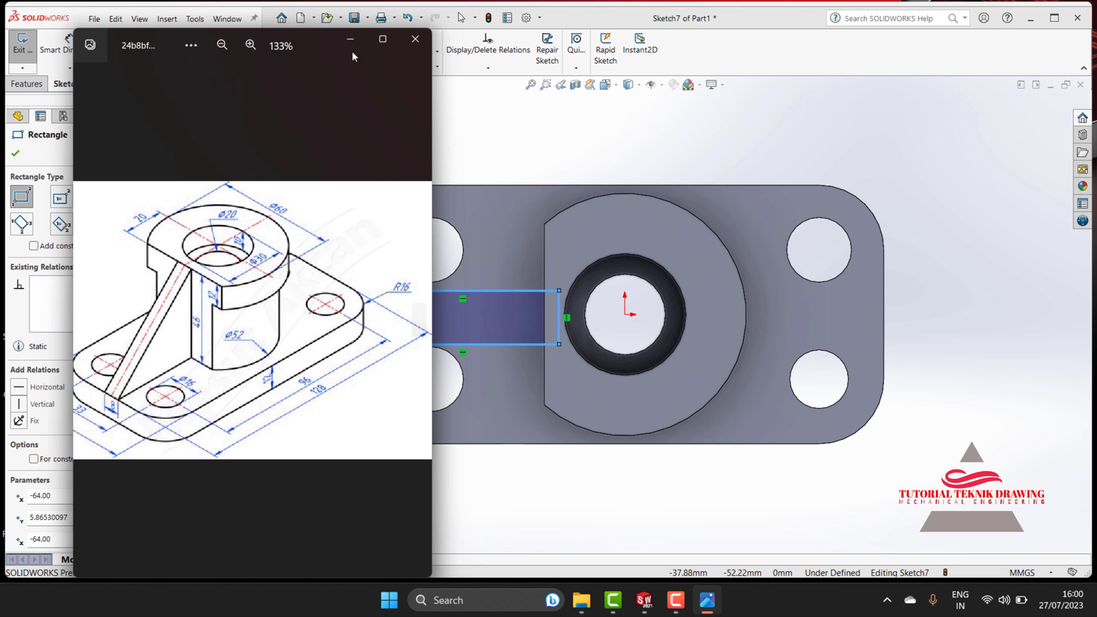
{"action": "left_click", "coordinate": [341, 38]}
- Finish the rectangle and dimension its width as 4 mm
{"action": "left_click", "coordinate": [16, 154]}
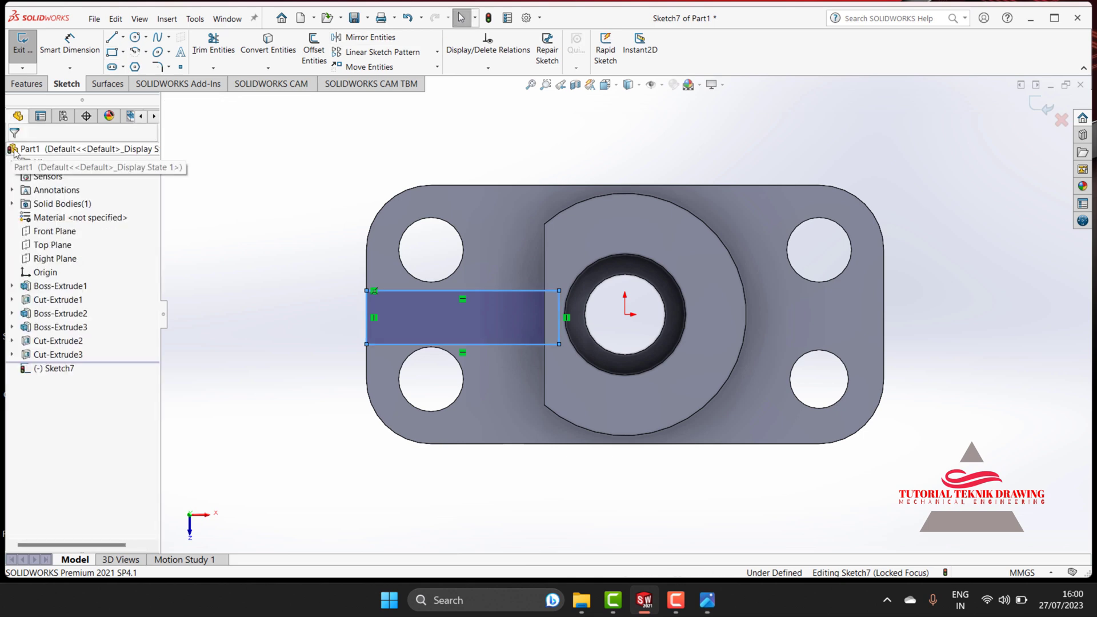
{"action": "left_click", "coordinate": [69, 44]}
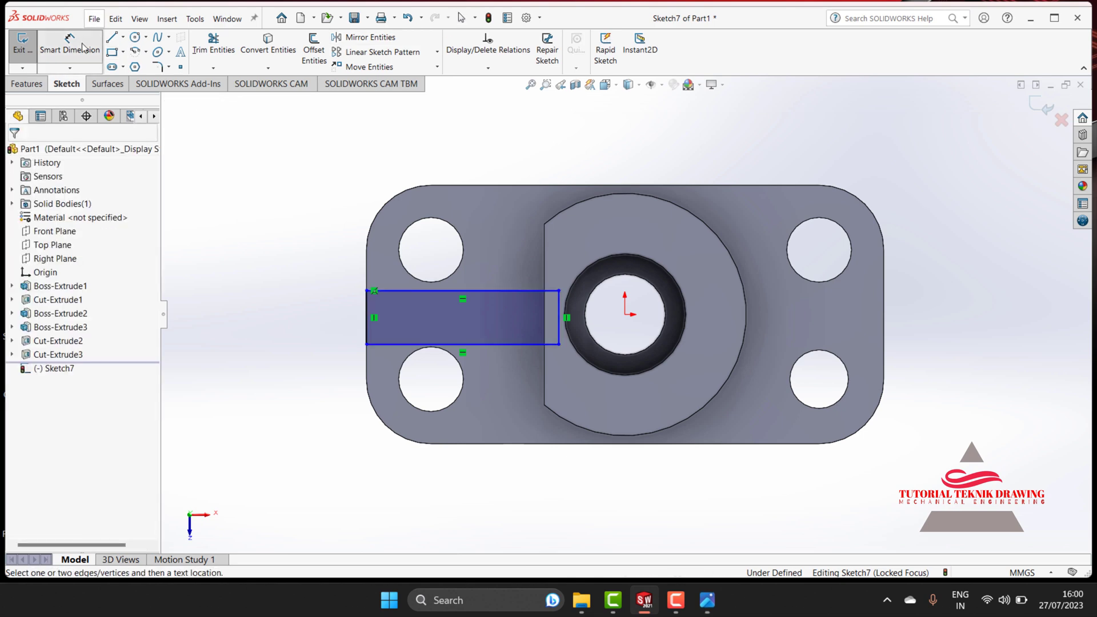
{"action": "left_click", "coordinate": [384, 290]}
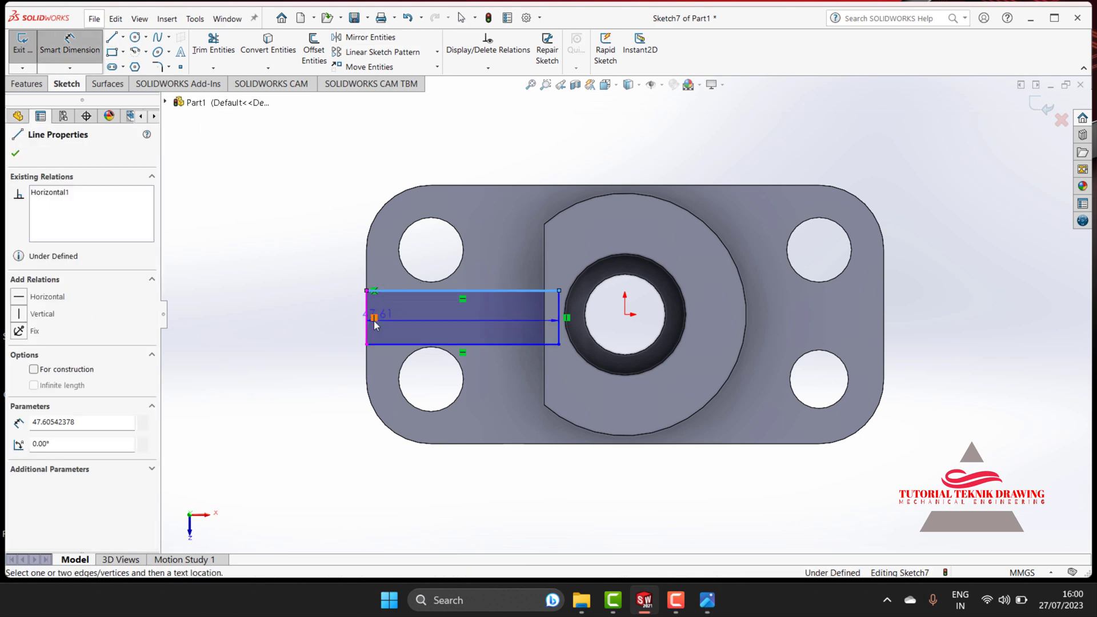
{"action": "left_click", "coordinate": [367, 318]}
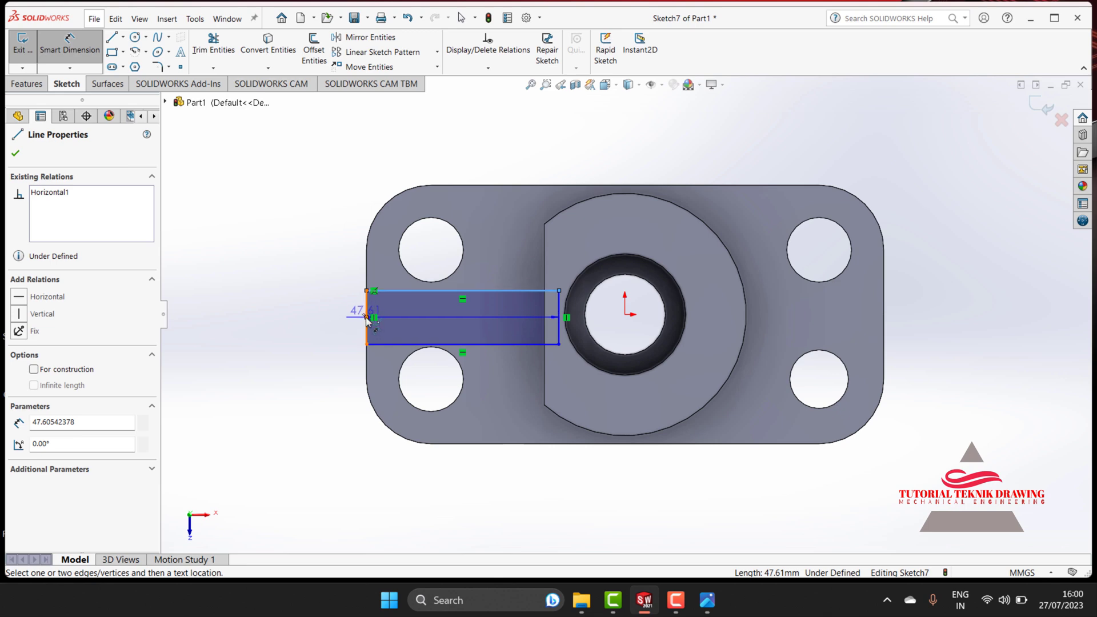
{"action": "left_click", "coordinate": [331, 313]}
{"action": "type", "text": "4"}
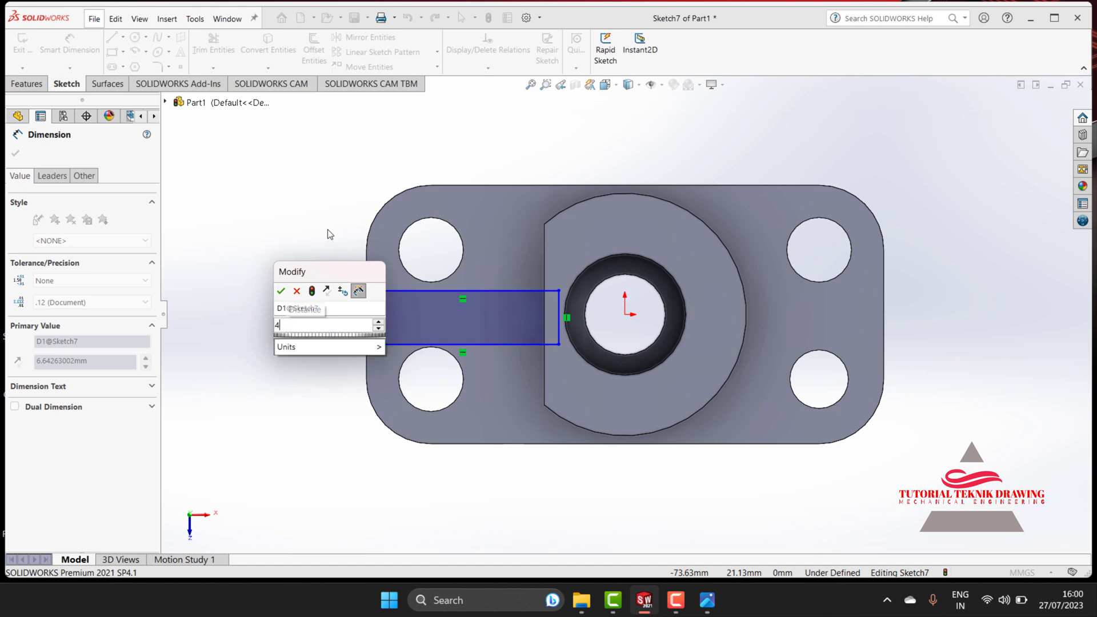
{"action": "key", "text": "Return"}
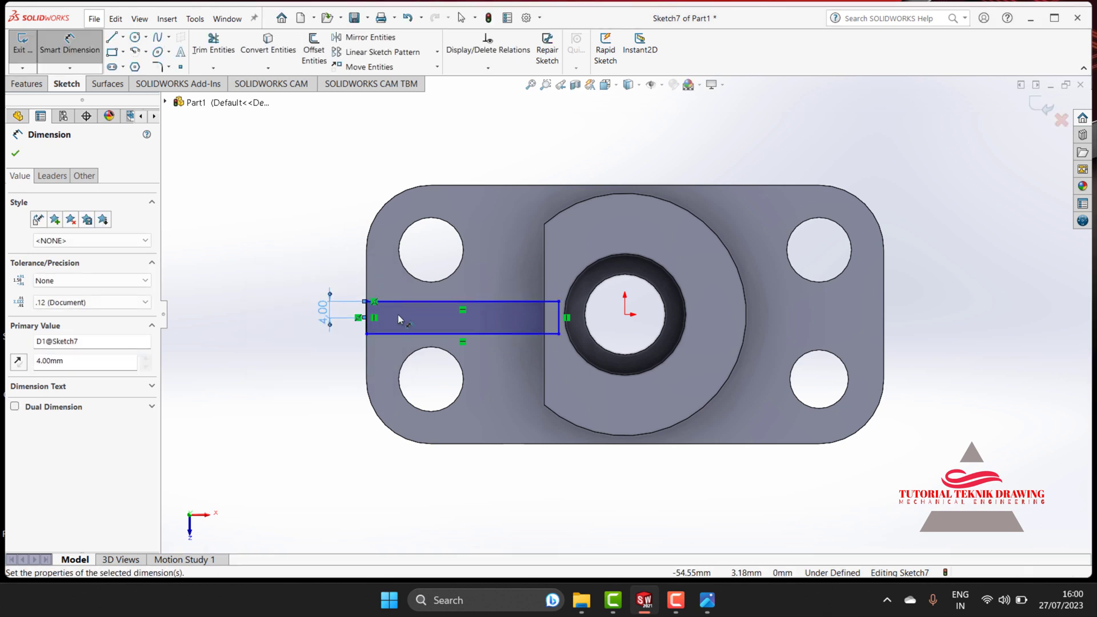
- Dimension the rectangle's bottom edge 4 mm from the origin
{"action": "left_click", "coordinate": [373, 333]}
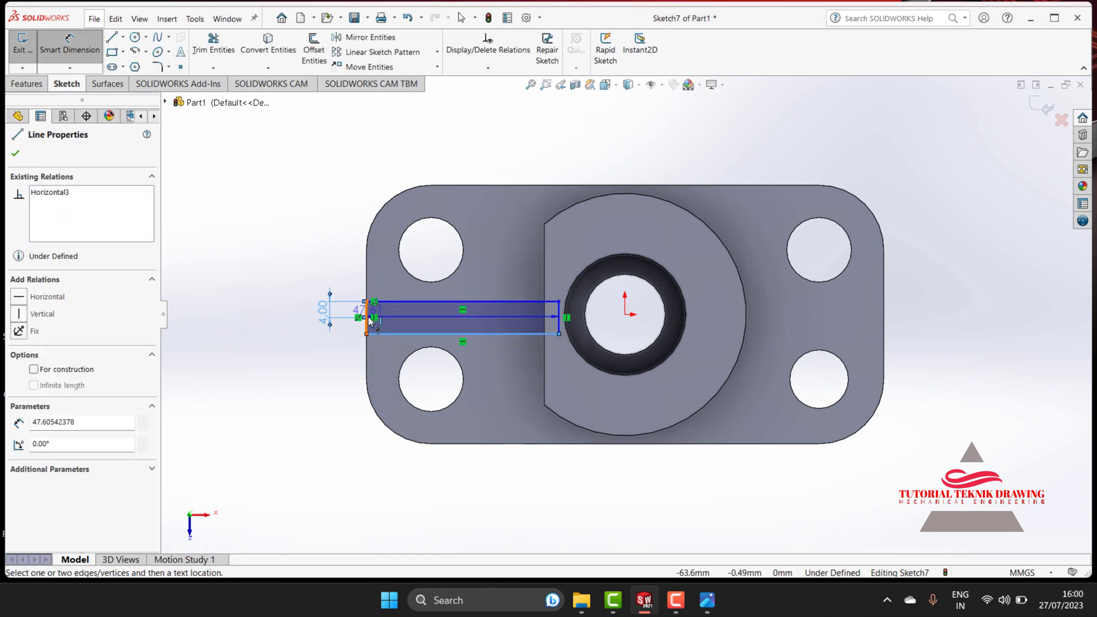
{"action": "left_click", "coordinate": [368, 322]}
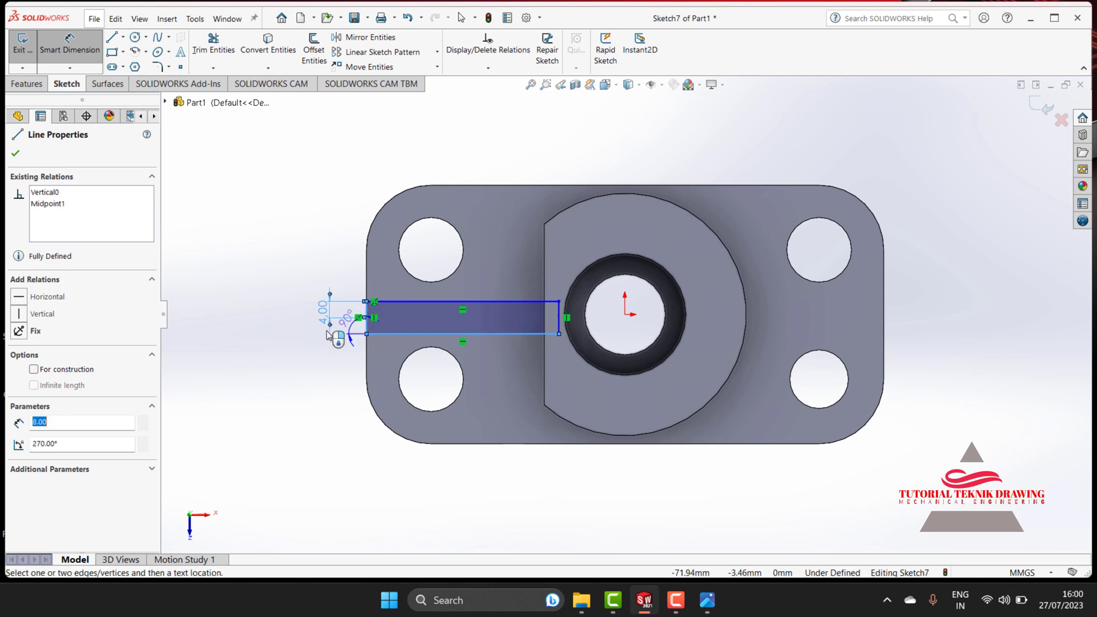
{"action": "key", "text": "Escape"}
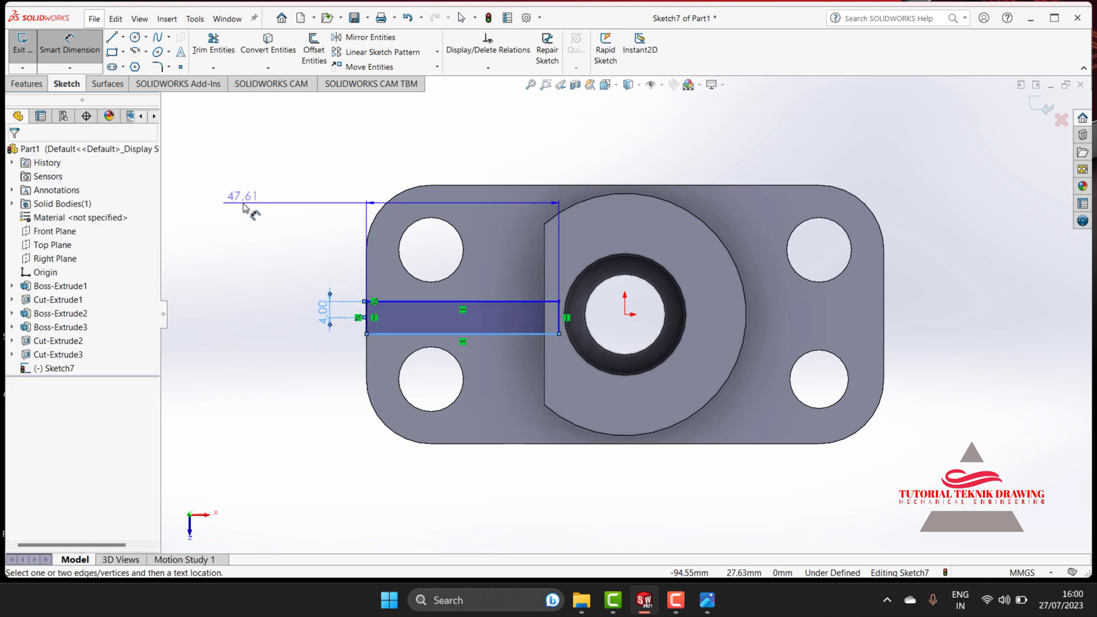
{"action": "key", "text": "Escape"}
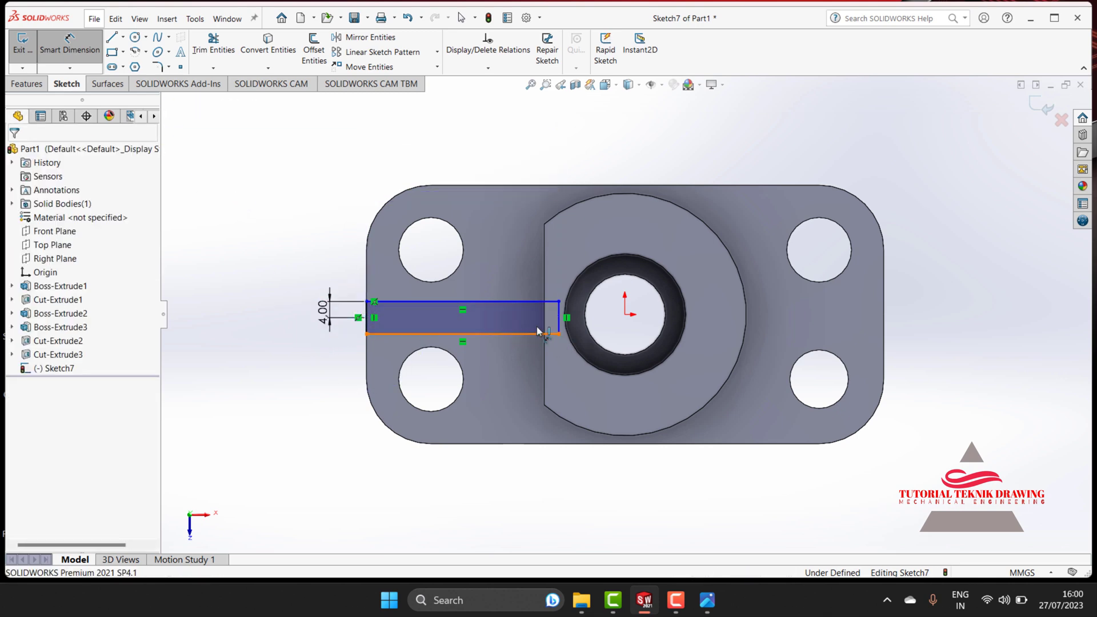
{"action": "left_click", "coordinate": [548, 334]}
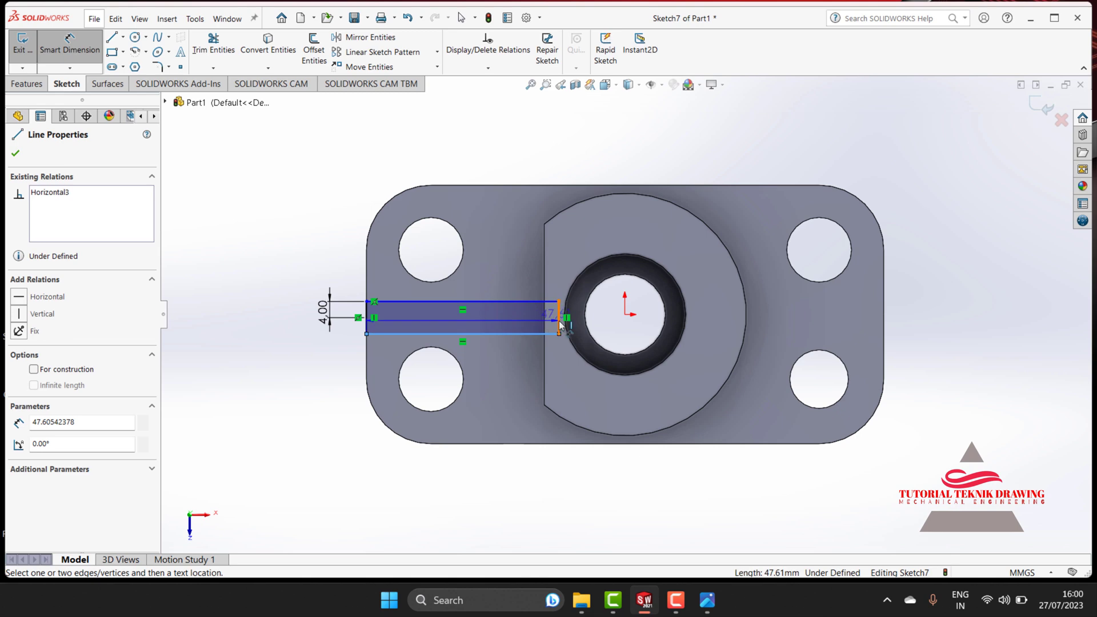
{"action": "left_click", "coordinate": [626, 314]}
{"action": "left_click", "coordinate": [643, 312]}
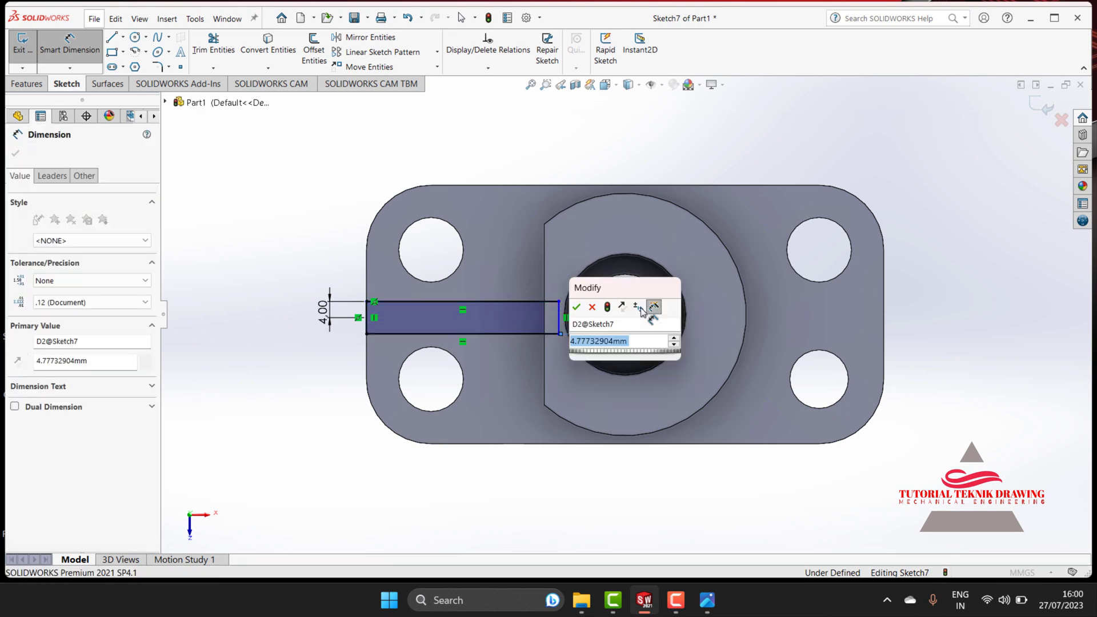
{"action": "type", "text": "4"}
{"action": "key", "text": "Return"}
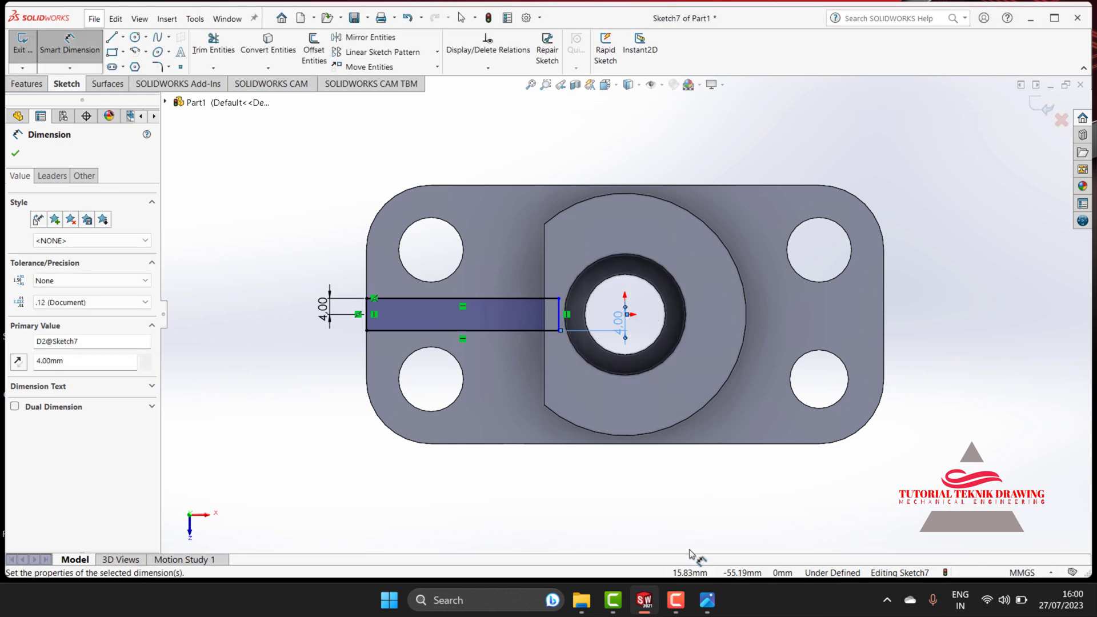
- Check the reference drawing and delete the left 4.00 mm width dimension
{"action": "left_click", "coordinate": [708, 601]}
{"action": "left_click", "coordinate": [715, 611]}
{"action": "left_click", "coordinate": [354, 268]}
{"action": "left_click", "coordinate": [331, 313]}
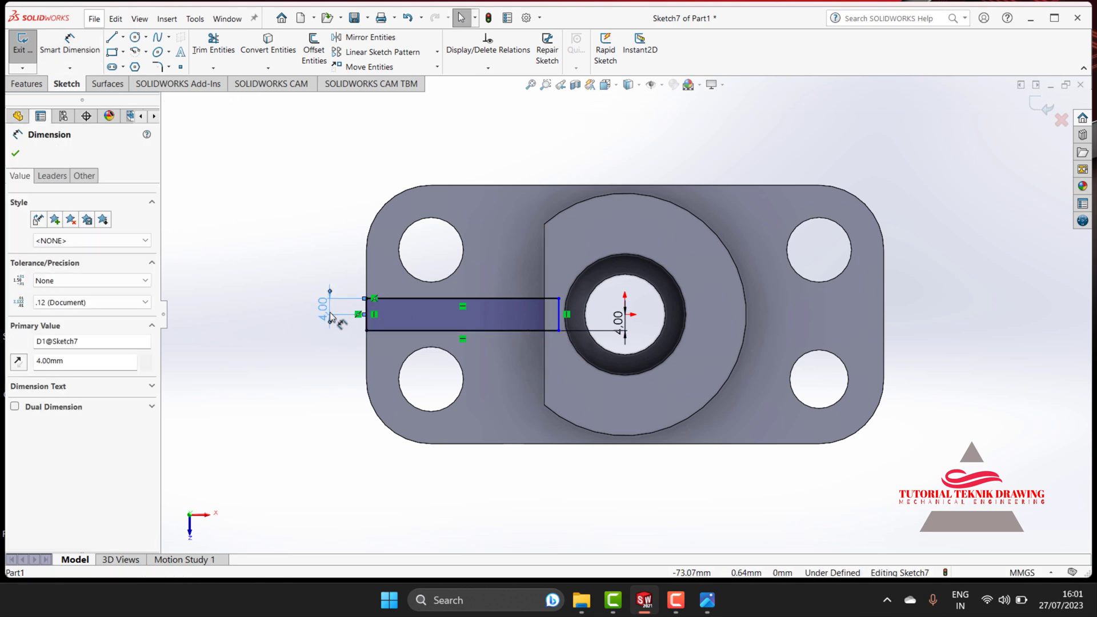
{"action": "right_click", "coordinate": [331, 313]}
{"action": "left_click", "coordinate": [387, 455]}
{"action": "key", "text": "Delete"}
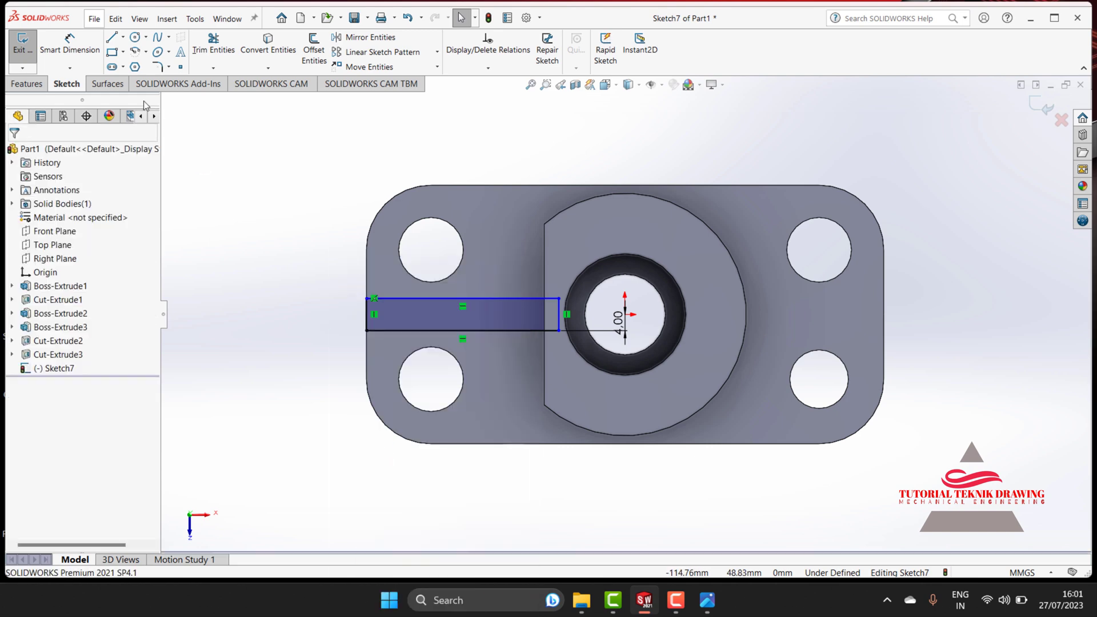
- Dimension the rectangle's top edge 4 mm from the origin, centring the strip on the boss
{"action": "left_click", "coordinate": [70, 43]}
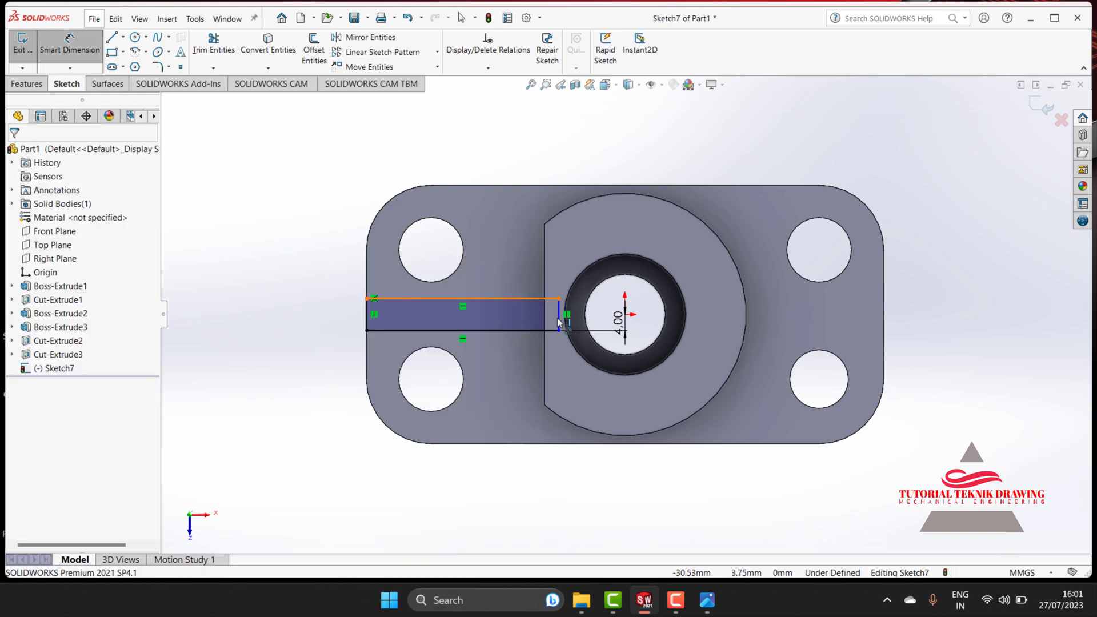
{"action": "left_click", "coordinate": [531, 299]}
{"action": "left_click", "coordinate": [625, 314]}
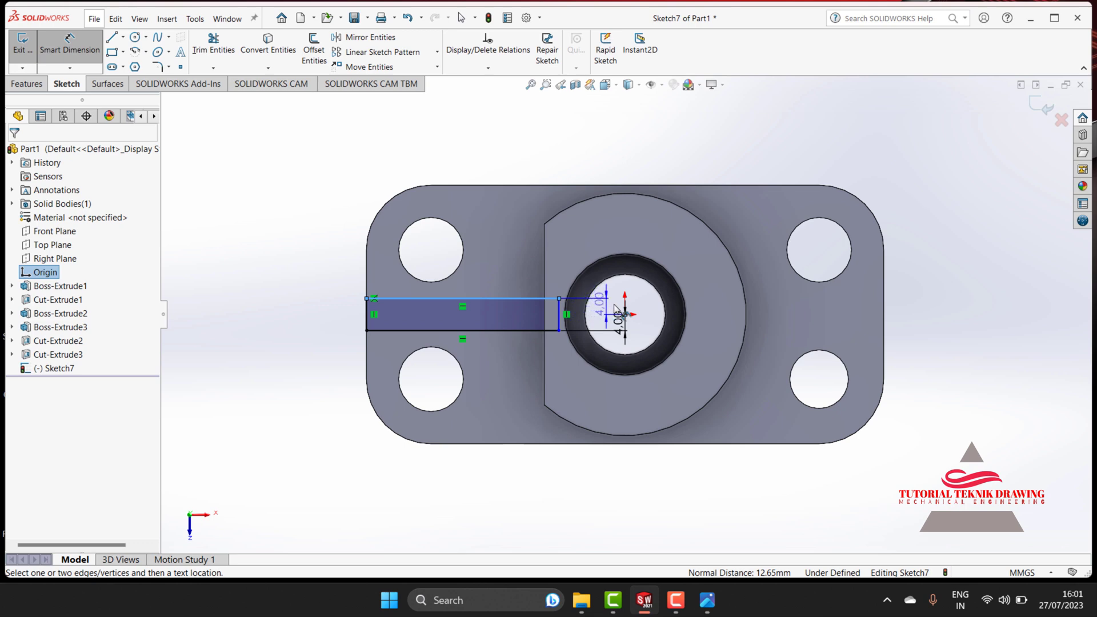
{"action": "left_click", "coordinate": [657, 315]}
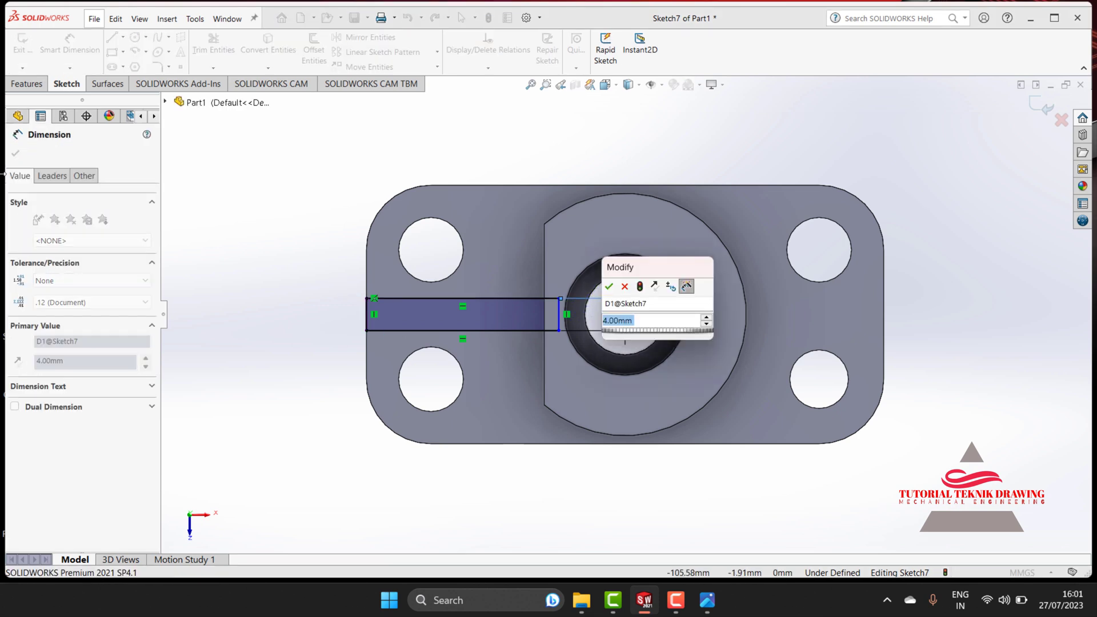
{"action": "left_click", "coordinate": [608, 287]}
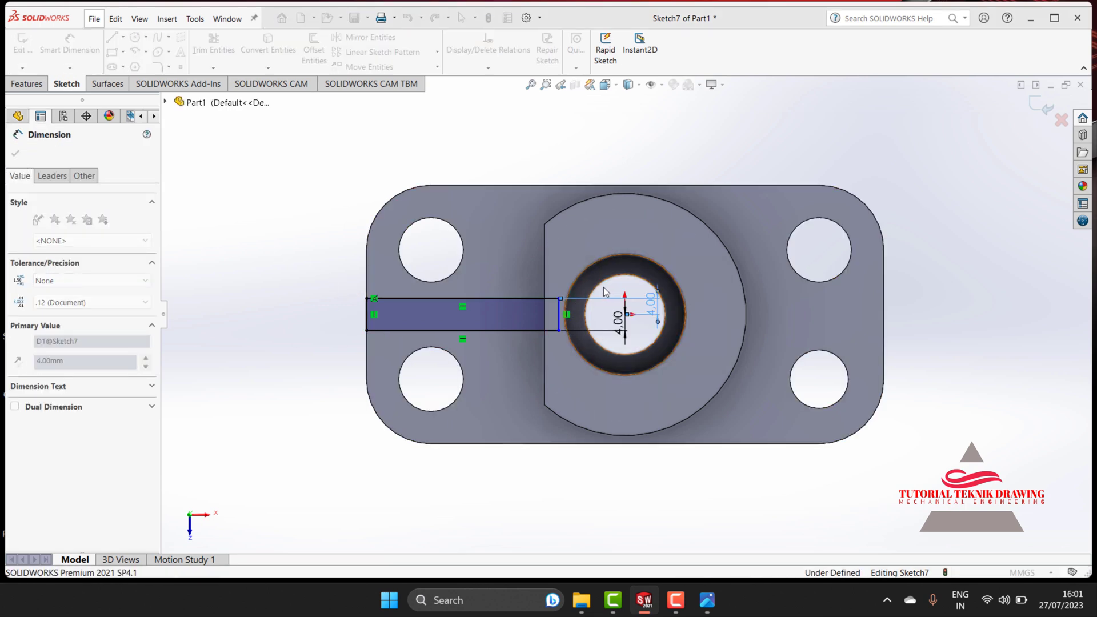
{"action": "left_click", "coordinate": [707, 611]}
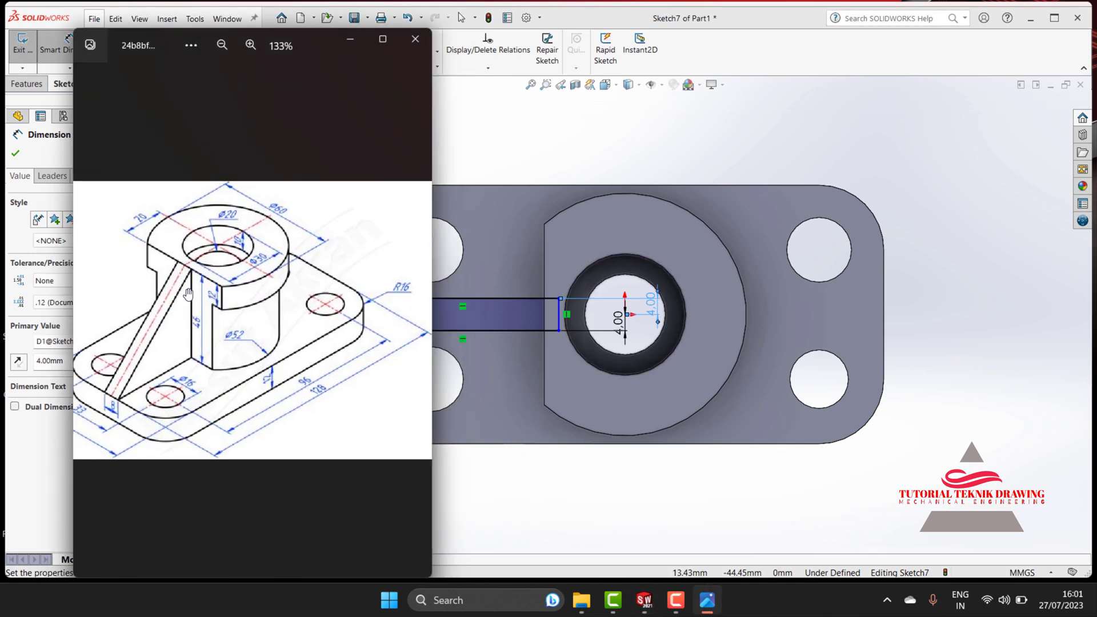
{"action": "left_click", "coordinate": [349, 40]}
{"action": "left_click", "coordinate": [17, 154]}
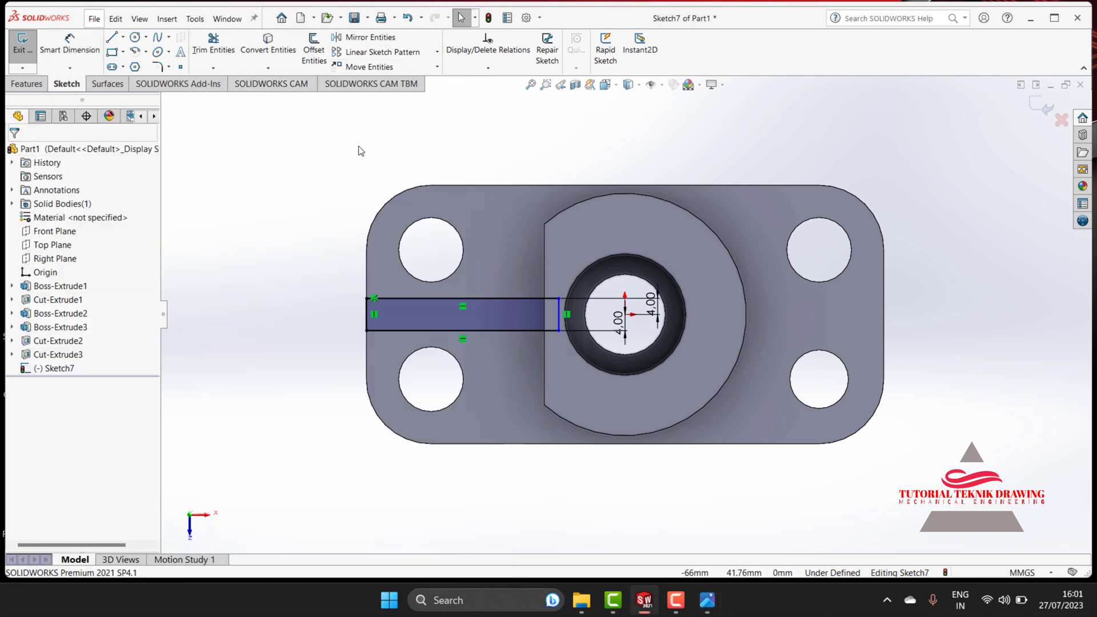
{"action": "left_click", "coordinate": [29, 85]}
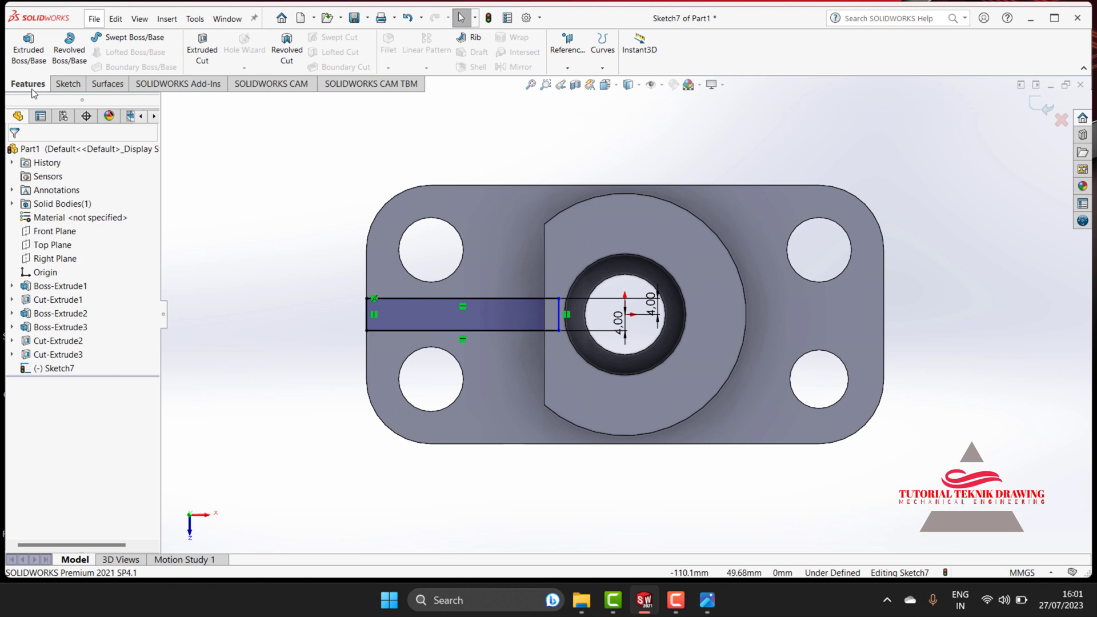
- Extrude the strip sketch 46 mm Blind into a thin wall
{"action": "left_click", "coordinate": [29, 49]}
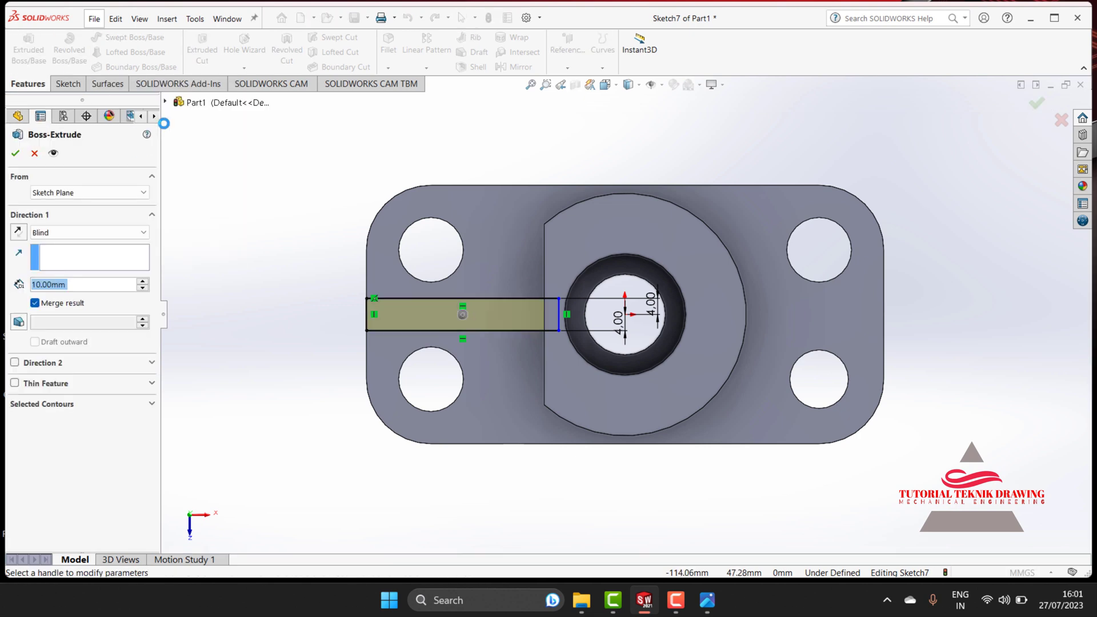
{"action": "left_click", "coordinate": [701, 605]}
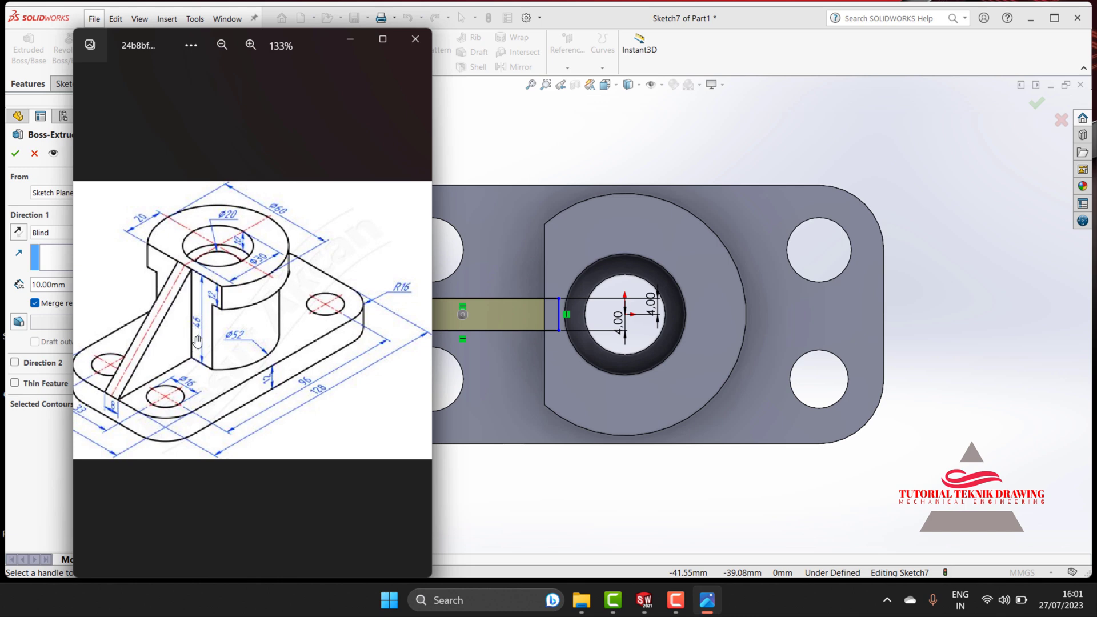
{"action": "left_click", "coordinate": [358, 46]}
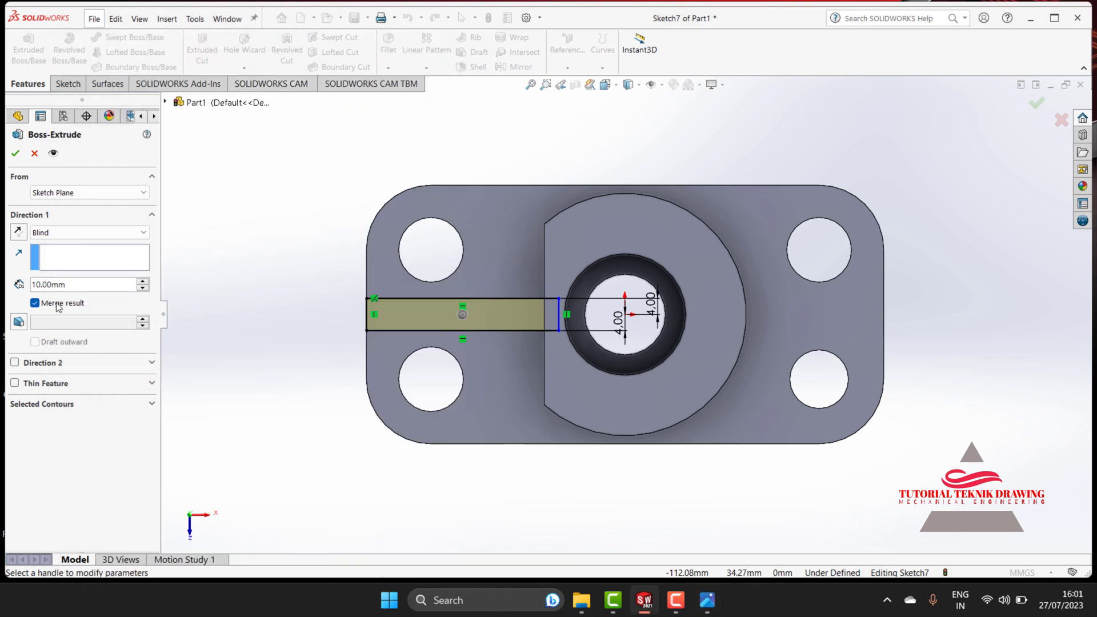
{"action": "double_click", "coordinate": [36, 285]}
{"action": "type", "text": "46"}
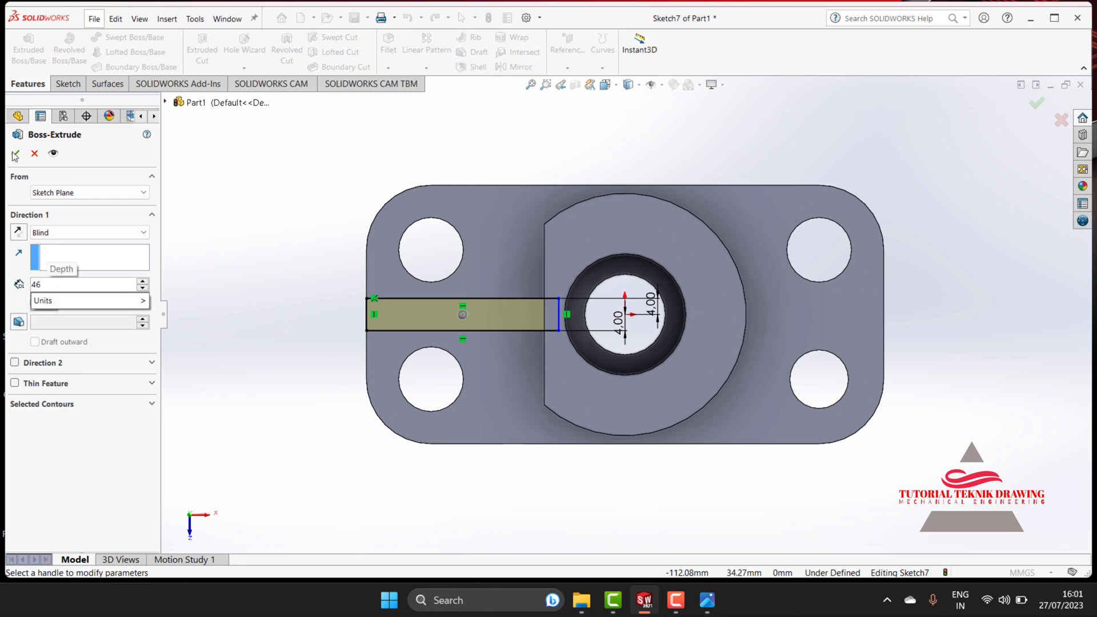
{"action": "left_click", "coordinate": [15, 154]}
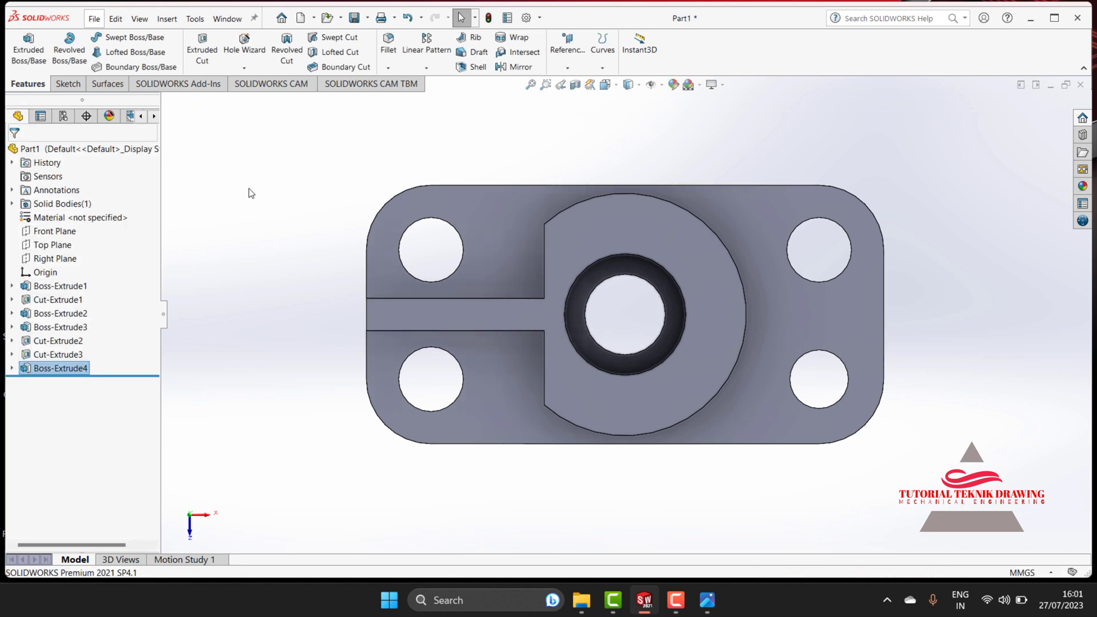
- Orbit the model, select the wall's flat face and view it Normal To
{"action": "right_click", "coordinate": [275, 158]}
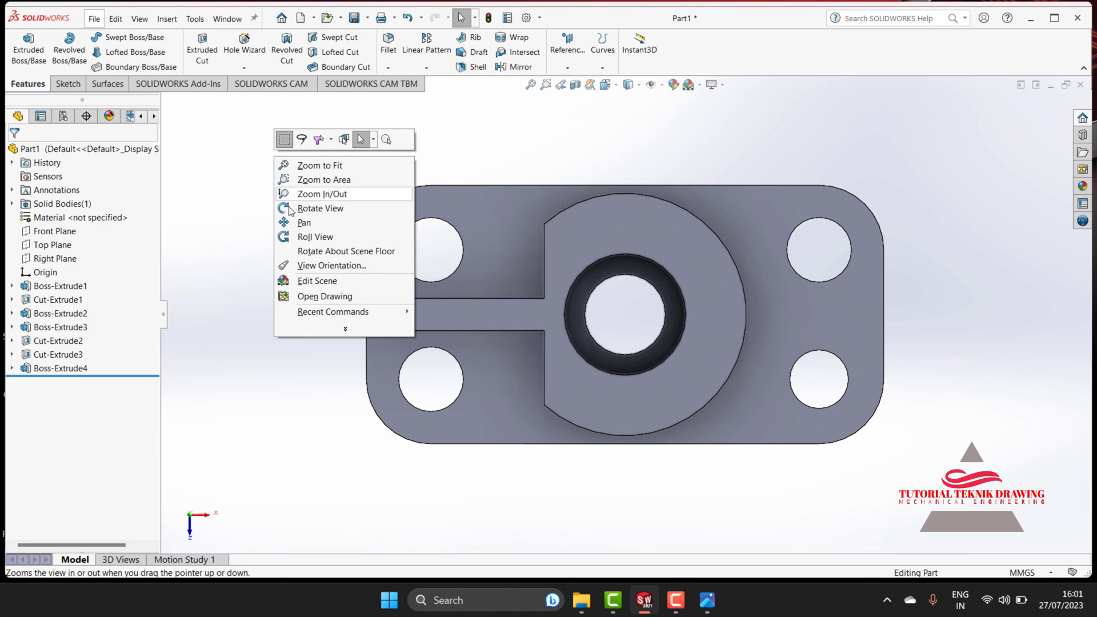
{"action": "left_click", "coordinate": [320, 208]}
{"action": "mouse_move", "coordinate": [331, 208]}
{"action": "left_mouse_down"}
{"action": "mouse_move", "coordinate": [637, 120]}
{"action": "mouse_move", "coordinate": [392, 412]}
{"action": "left_mouse_up"}
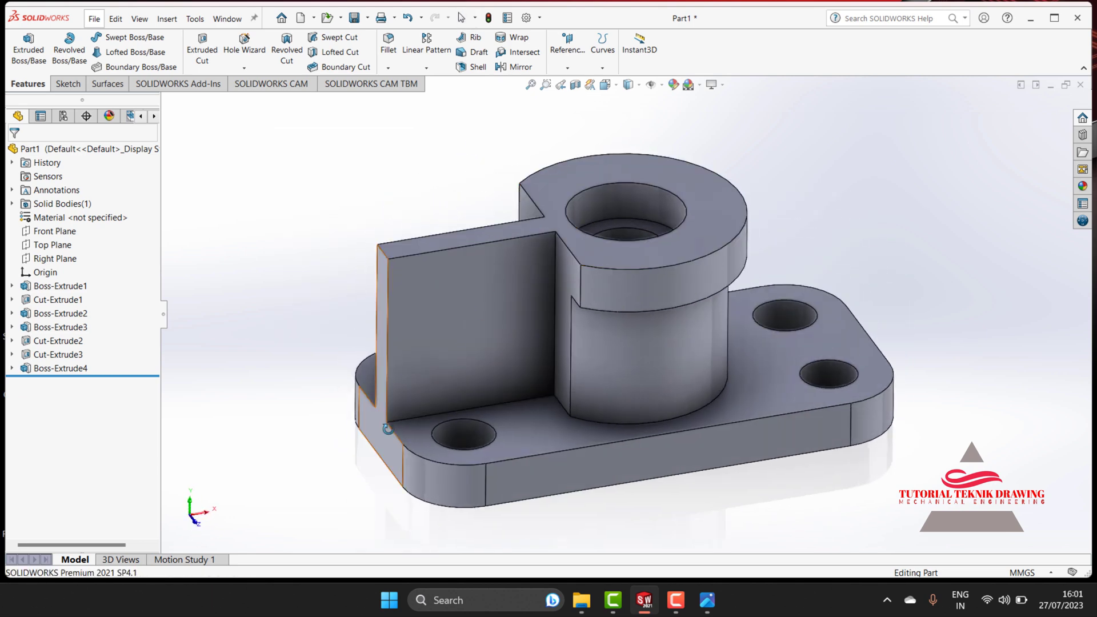
{"action": "right_click", "coordinate": [352, 180]}
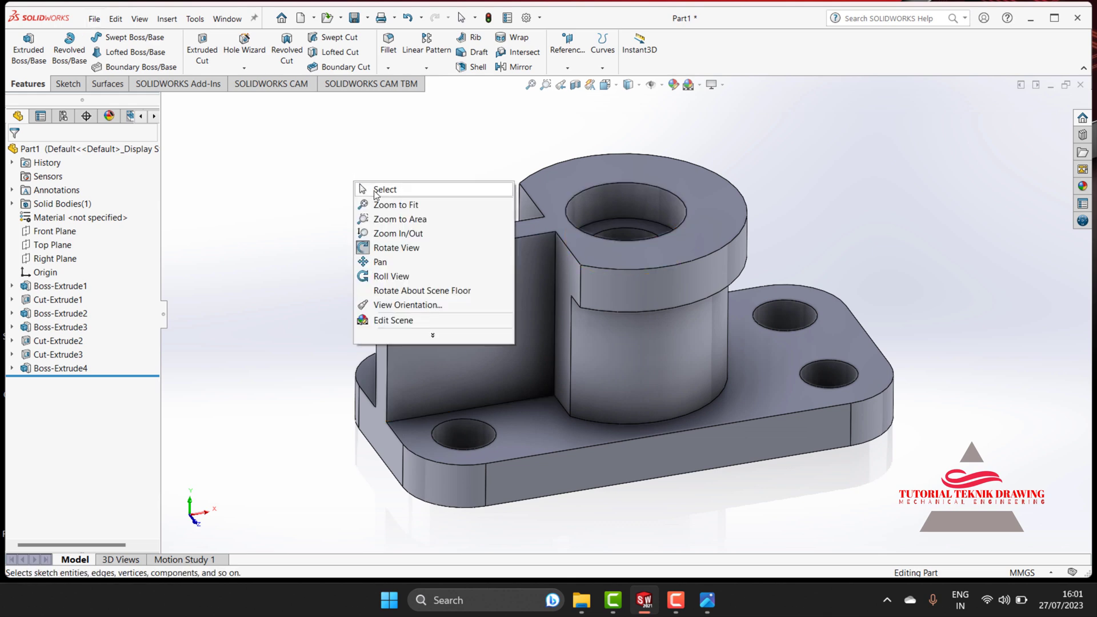
{"action": "left_click", "coordinate": [377, 195]}
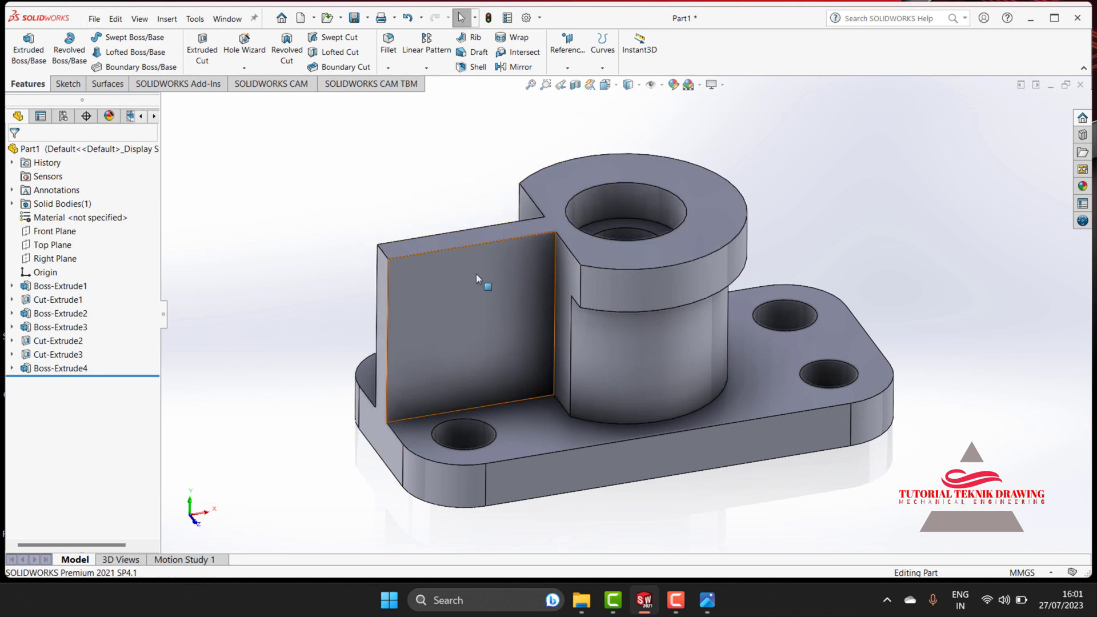
{"action": "left_click", "coordinate": [476, 293]}
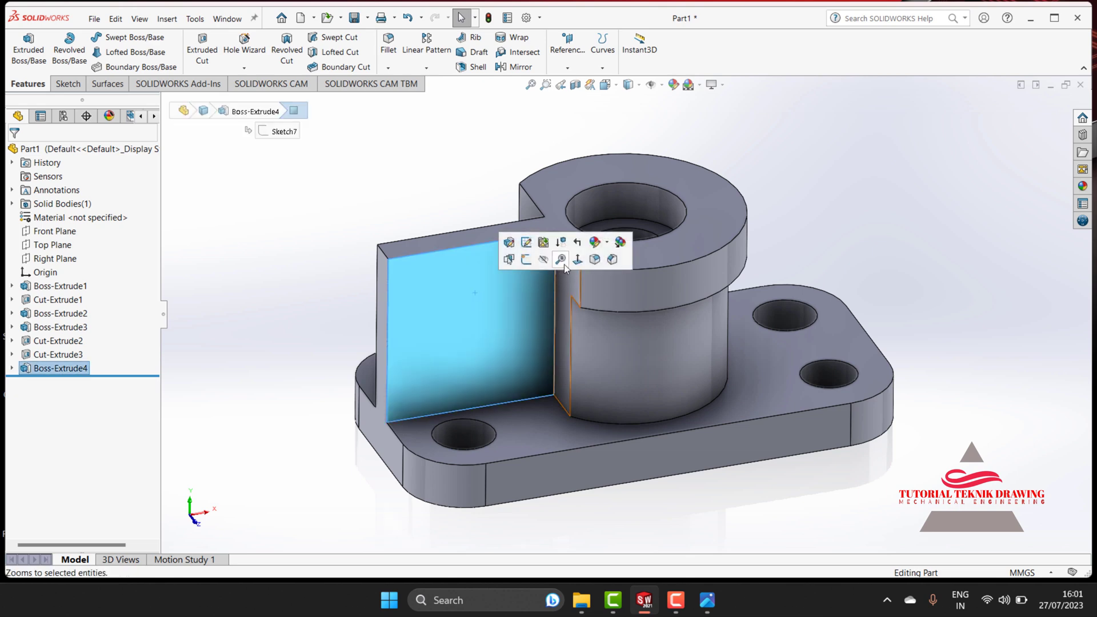
{"action": "left_click", "coordinate": [578, 259]}
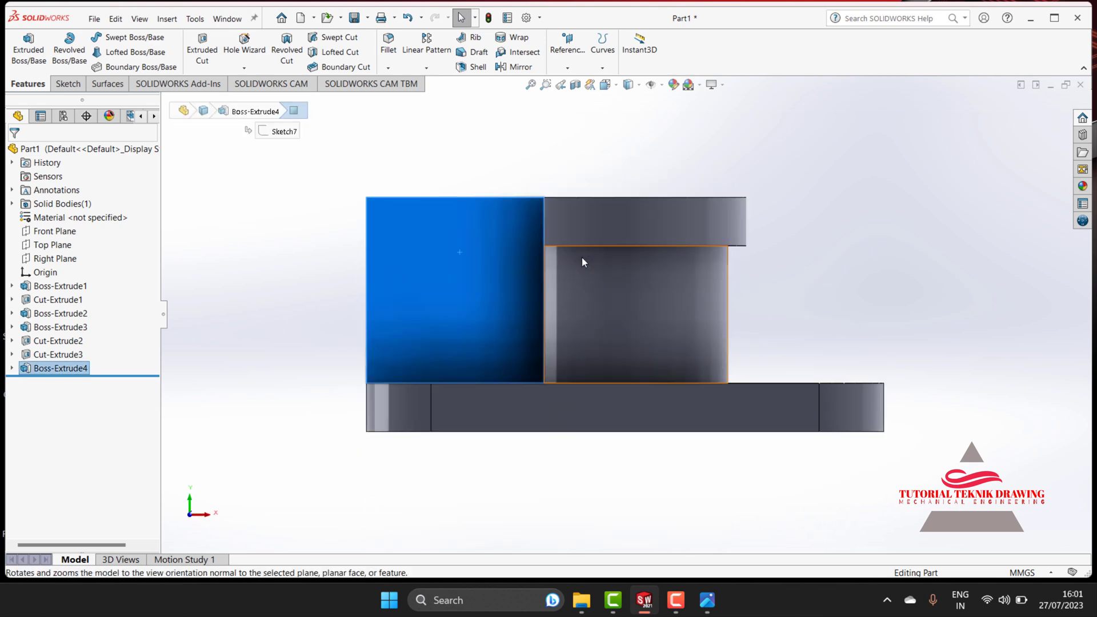
- Sketch a diagonal line on the wall face from its bottom-left corner to the top corner beside the boss
{"action": "left_click", "coordinate": [68, 83]}
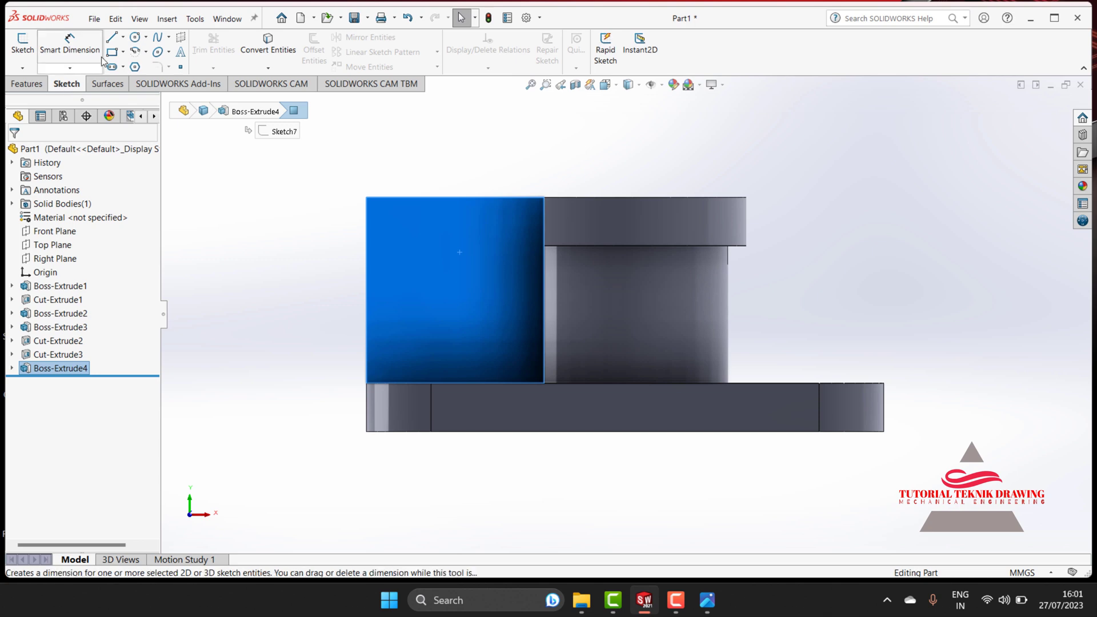
{"action": "left_click", "coordinate": [111, 39]}
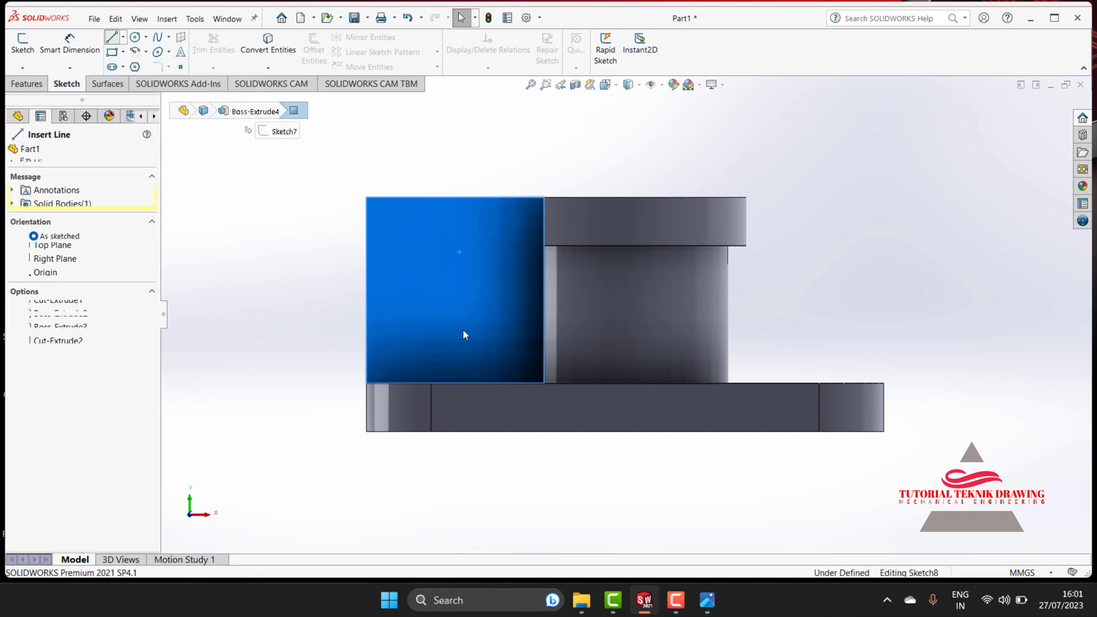
{"action": "left_click", "coordinate": [367, 384]}
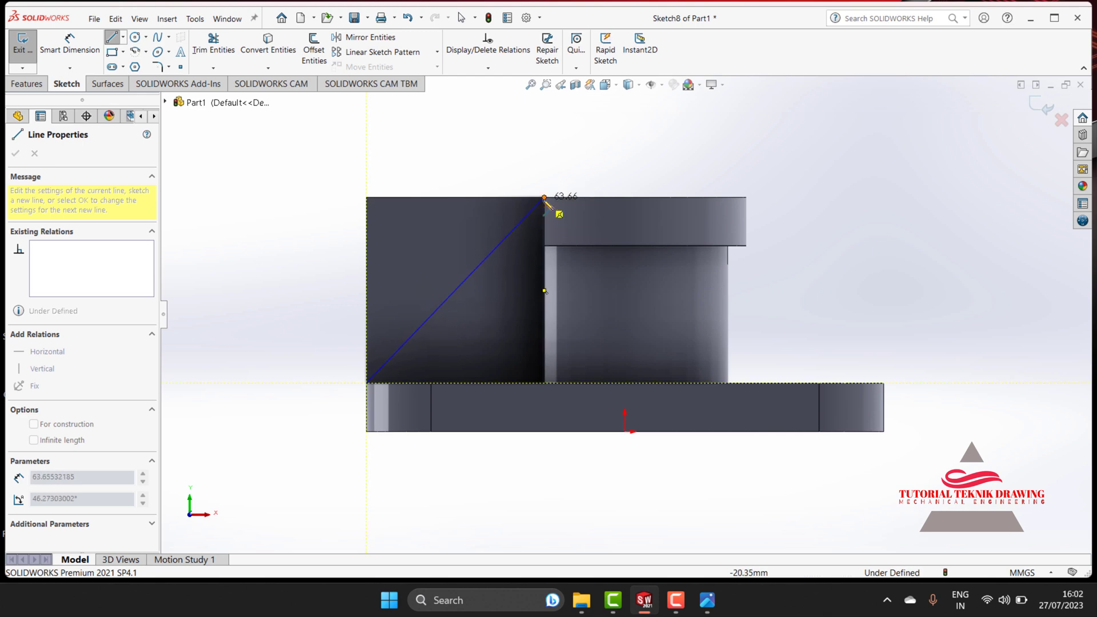
{"action": "left_click", "coordinate": [545, 198]}
{"action": "right_click", "coordinate": [563, 211]}
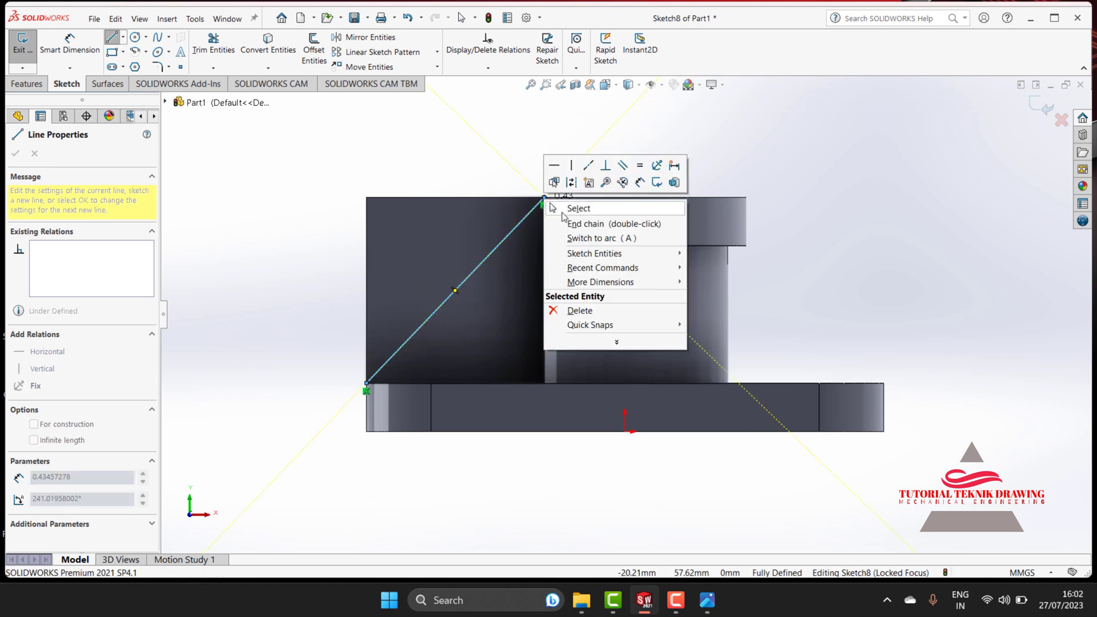
{"action": "left_click", "coordinate": [574, 209]}
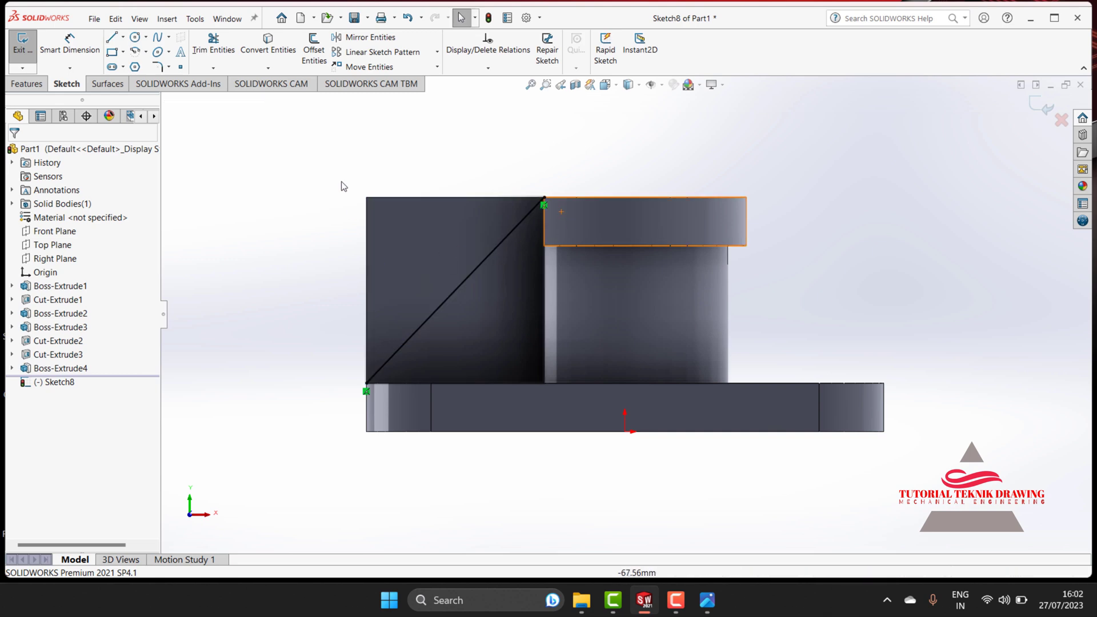
- Convert the wall face's top and left edges into sketch lines
{"action": "left_click", "coordinate": [280, 48]}
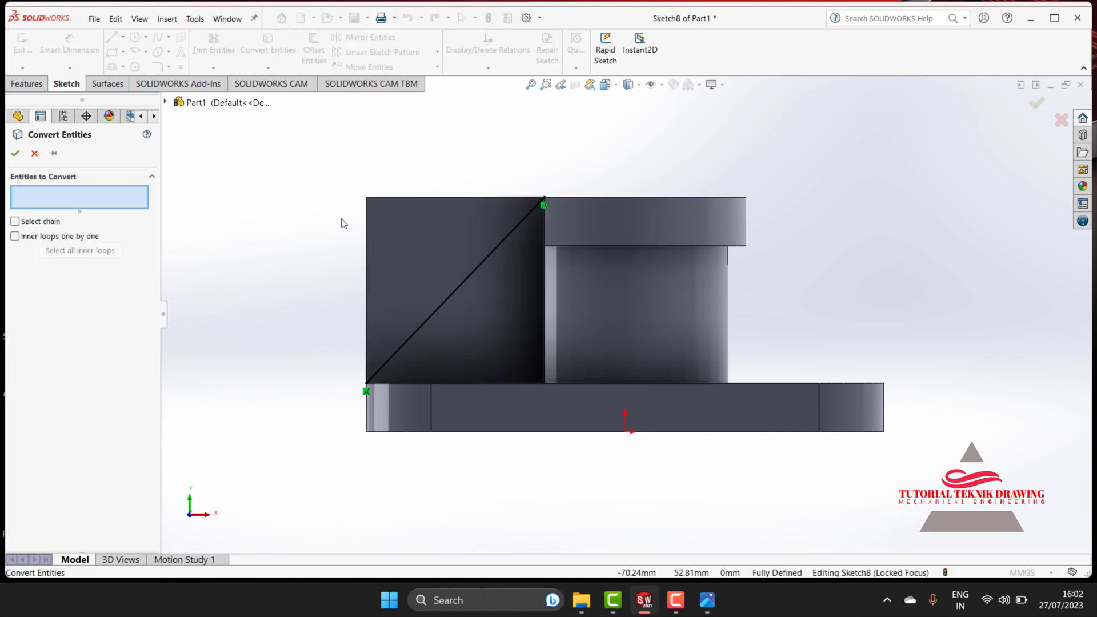
{"action": "left_click", "coordinate": [366, 244]}
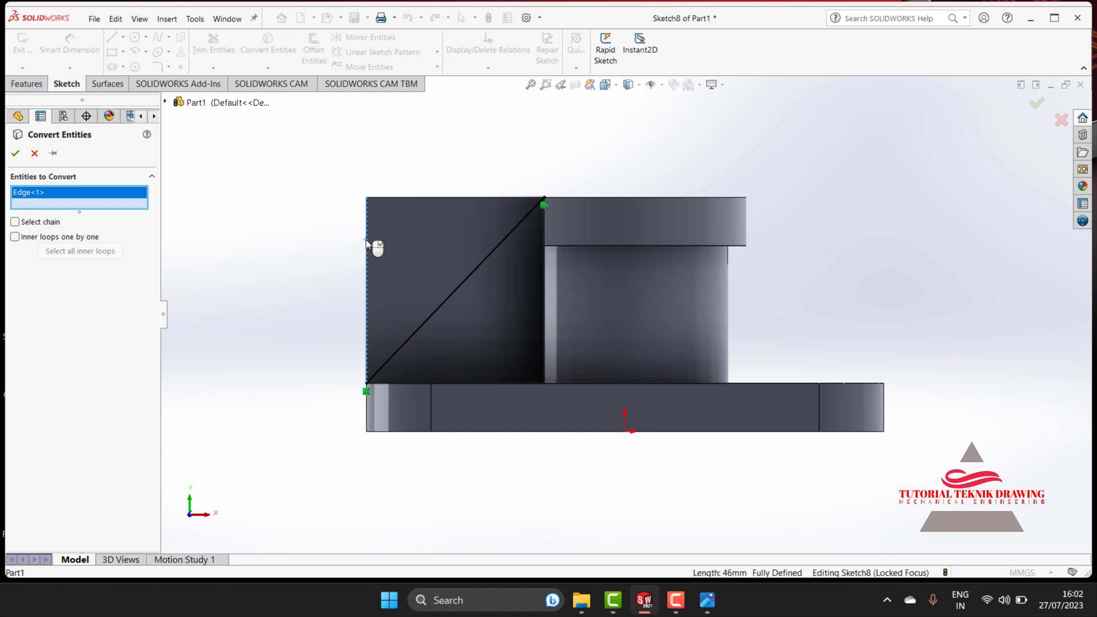
{"action": "left_click", "coordinate": [406, 198]}
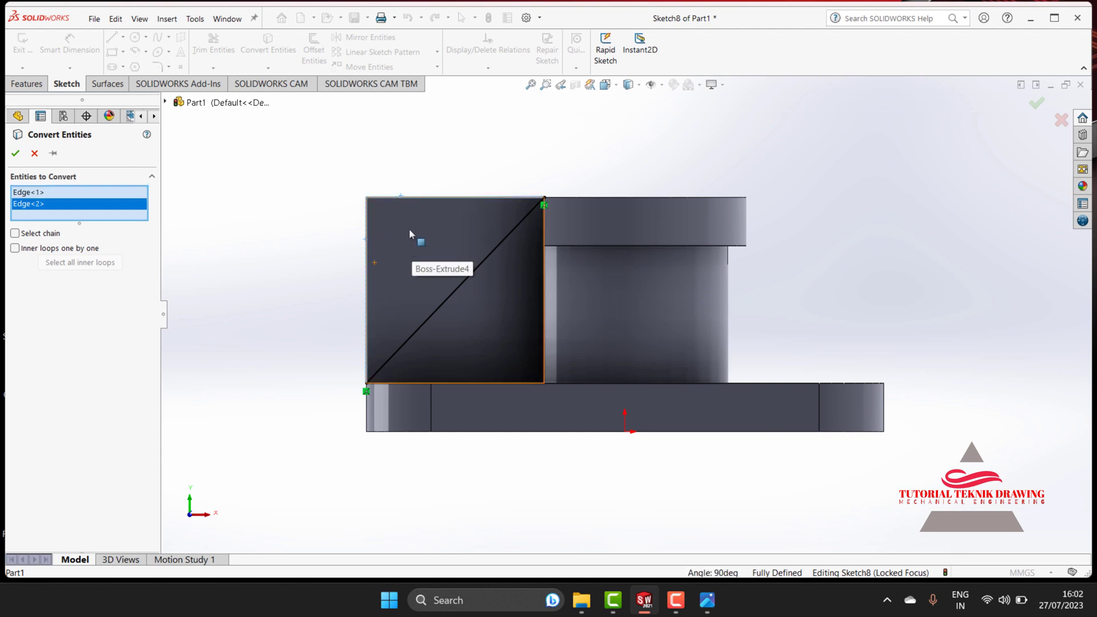
{"action": "left_click", "coordinate": [16, 153]}
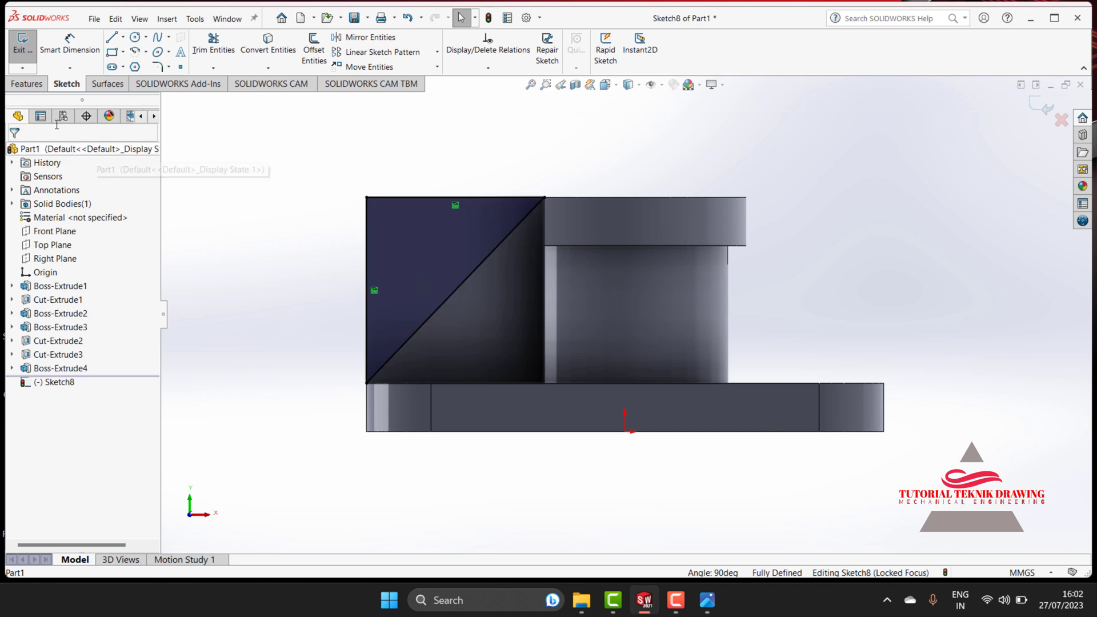
{"action": "left_click", "coordinate": [26, 84]}
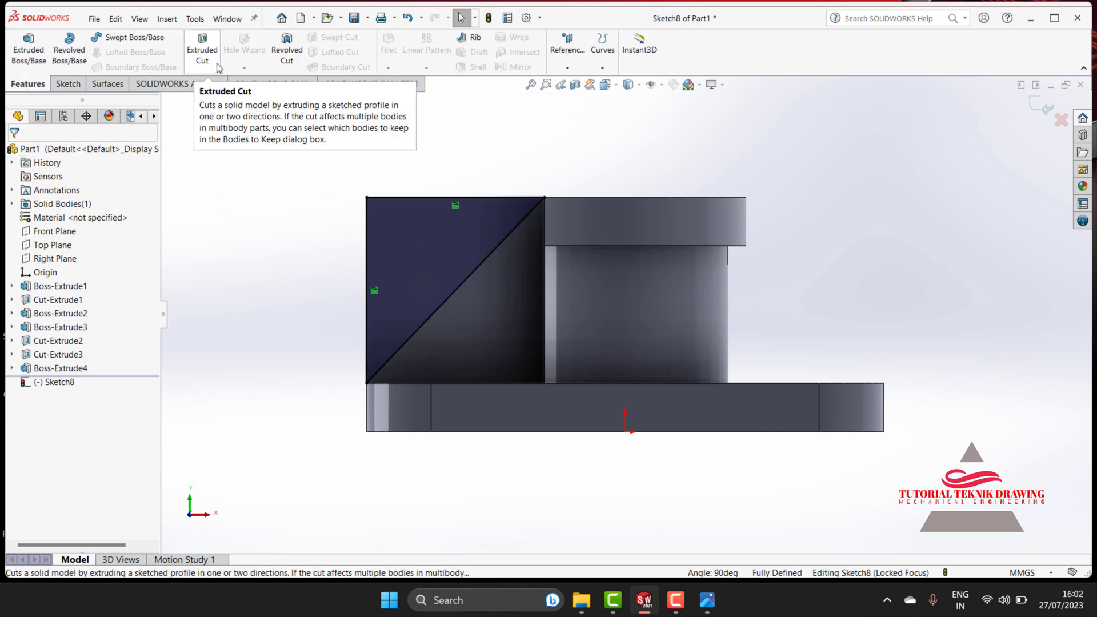
- Extruded-cut the upper-left triangle 46 mm deep, leaving a sloped rib
{"action": "left_click", "coordinate": [202, 51]}
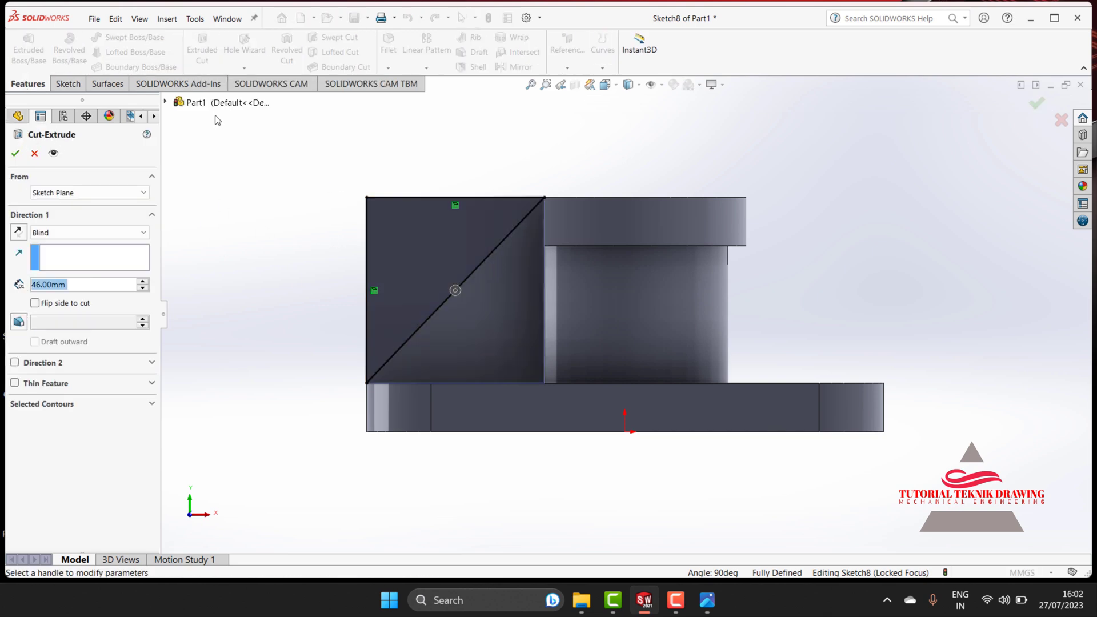
{"action": "left_click", "coordinate": [398, 247]}
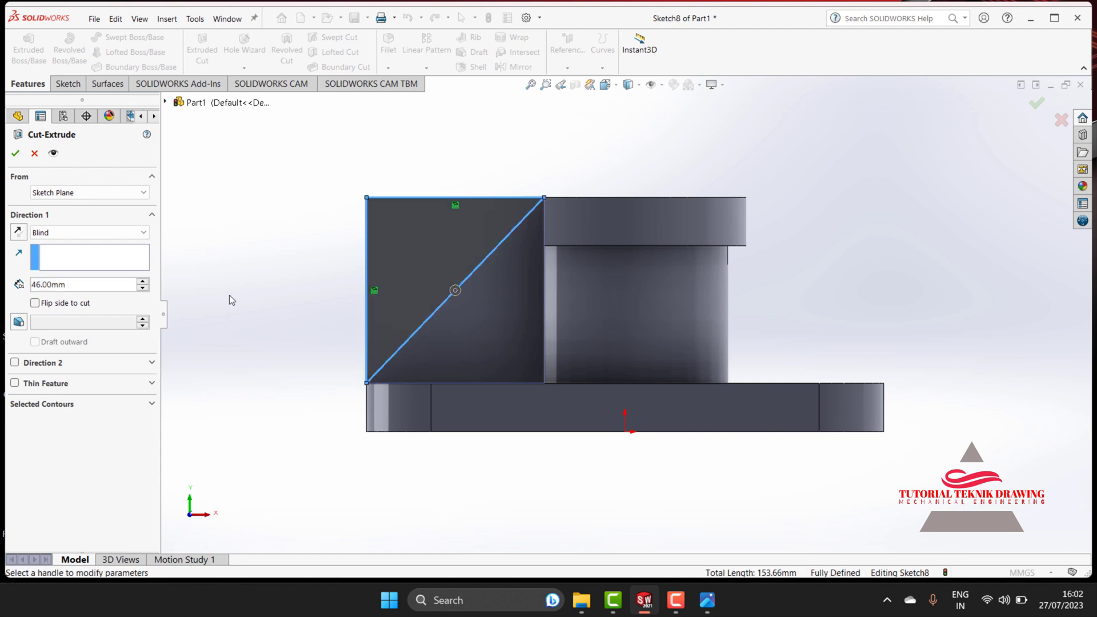
{"action": "left_click", "coordinate": [13, 154]}
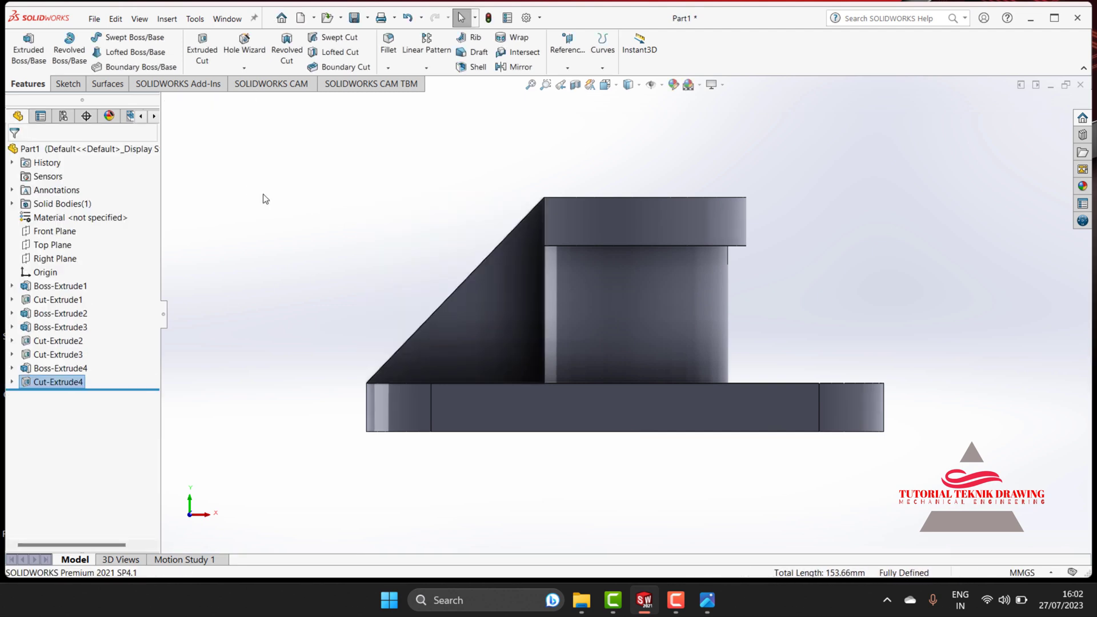
{"action": "right_click", "coordinate": [371, 184]}
{"action": "left_click", "coordinate": [316, 169]}
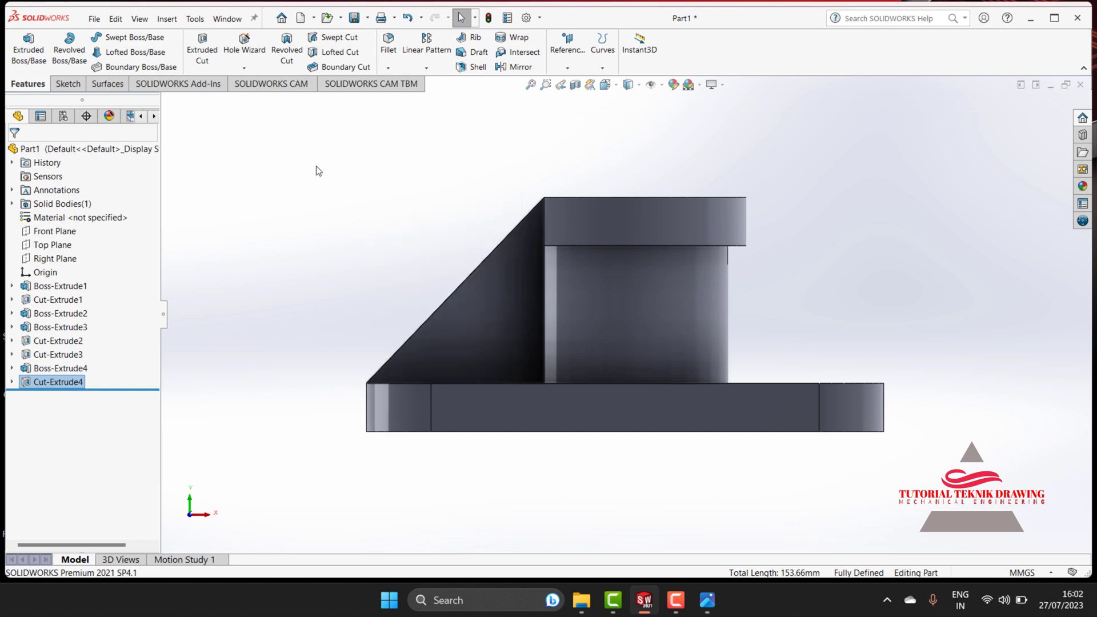
{"action": "right_click", "coordinate": [342, 121]}
- Snap the part to Isometric using the view cube and open the resources pane
{"action": "left_click", "coordinate": [394, 200]}
{"action": "mouse_move", "coordinate": [487, 155]}
{"action": "left_mouse_down"}
{"action": "mouse_move", "coordinate": [538, 228]}
{"action": "mouse_move", "coordinate": [529, 221]}
{"action": "left_mouse_up"}
{"action": "right_click", "coordinate": [504, 183]}
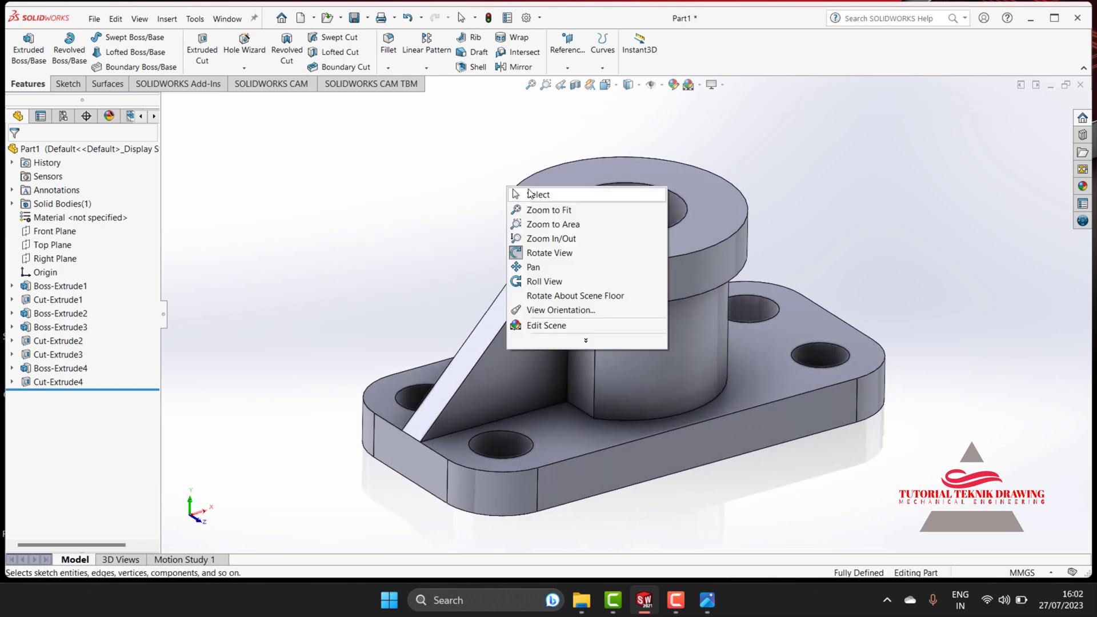
{"action": "left_click", "coordinate": [524, 191]}
{"action": "left_click", "coordinate": [640, 85]}
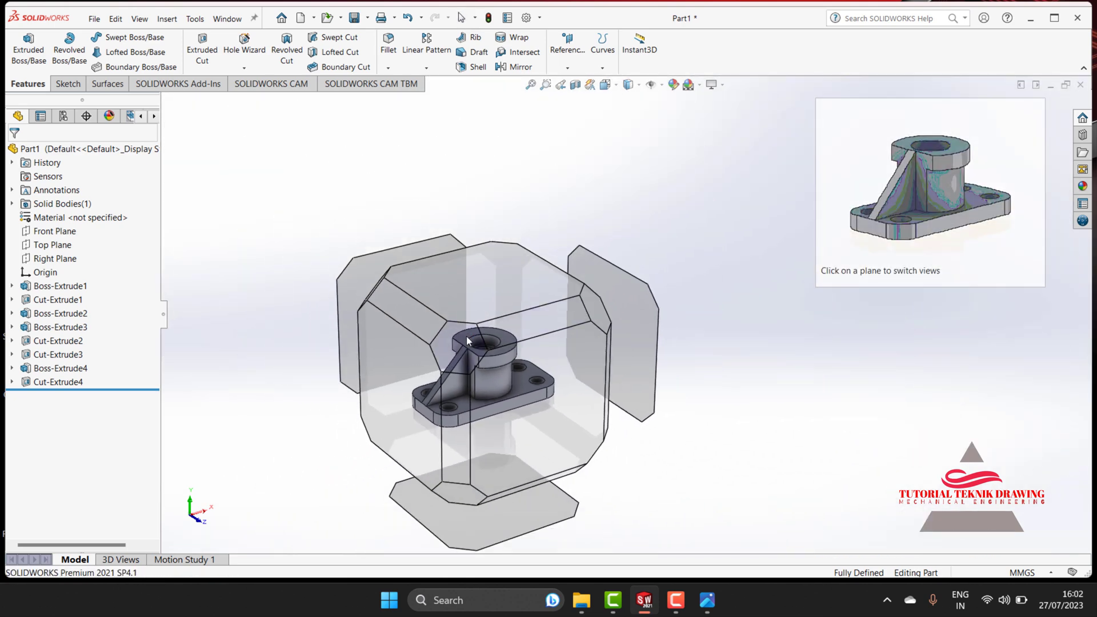
{"action": "left_click", "coordinate": [466, 336]}
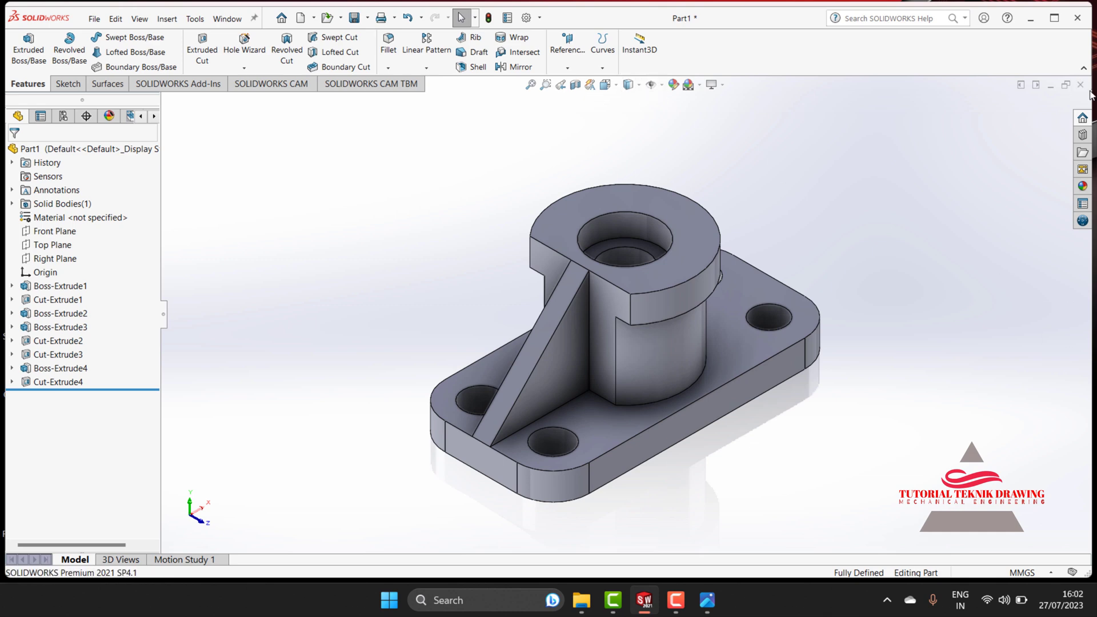
{"action": "left_click", "coordinate": [1083, 122]}
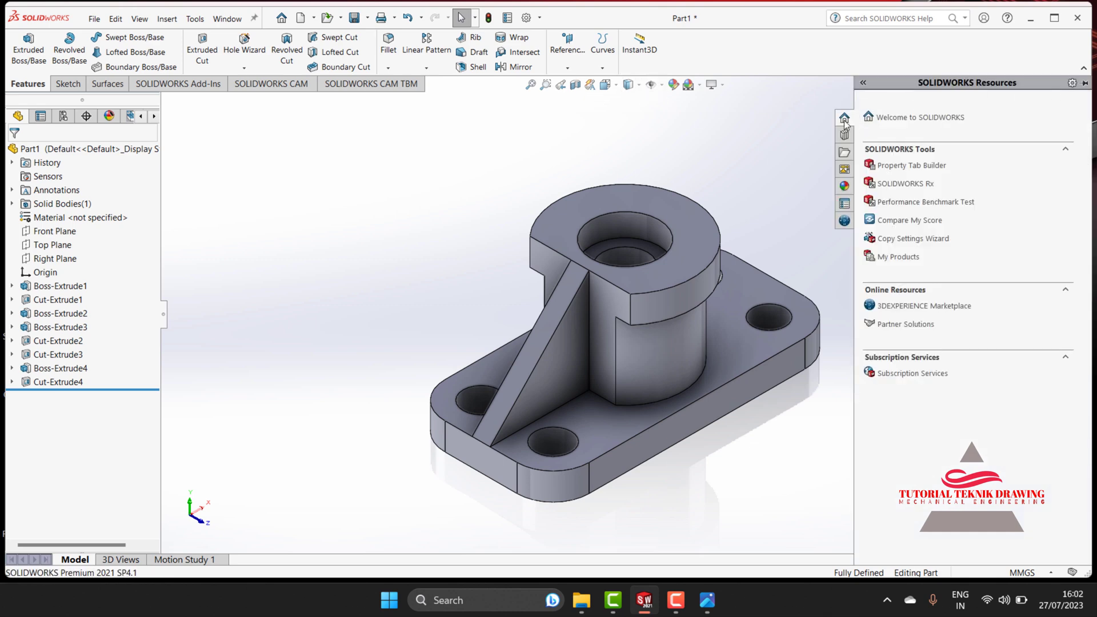
- Drag Backdrop - Studio Room 2 from Scenes > Basic Scenes onto the graphics area
{"action": "left_click", "coordinate": [718, 132]}
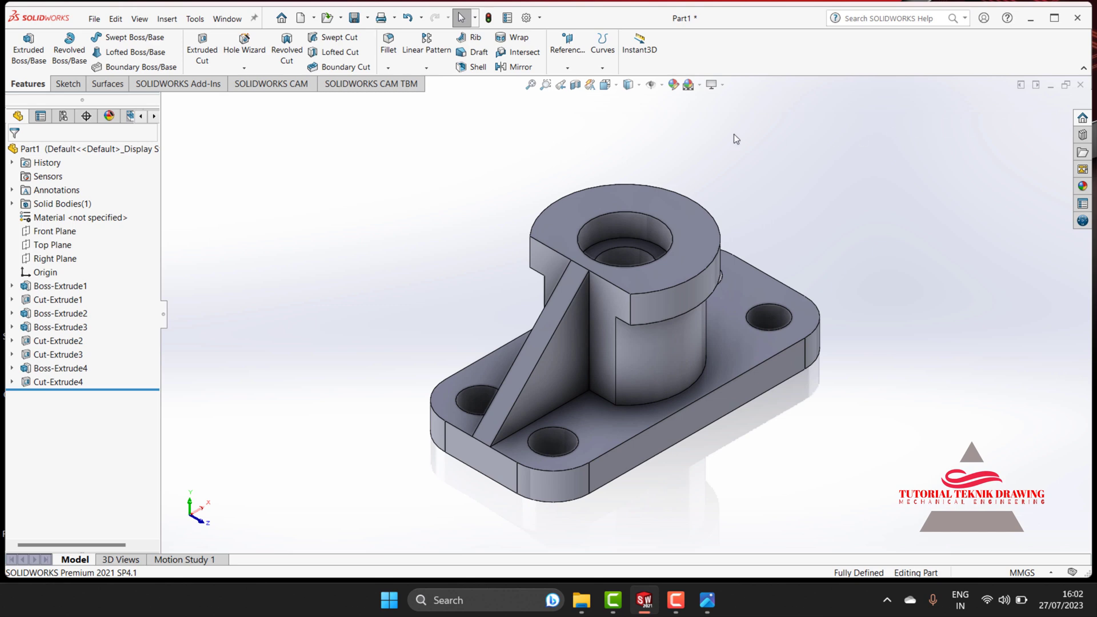
{"action": "left_click", "coordinate": [1082, 121]}
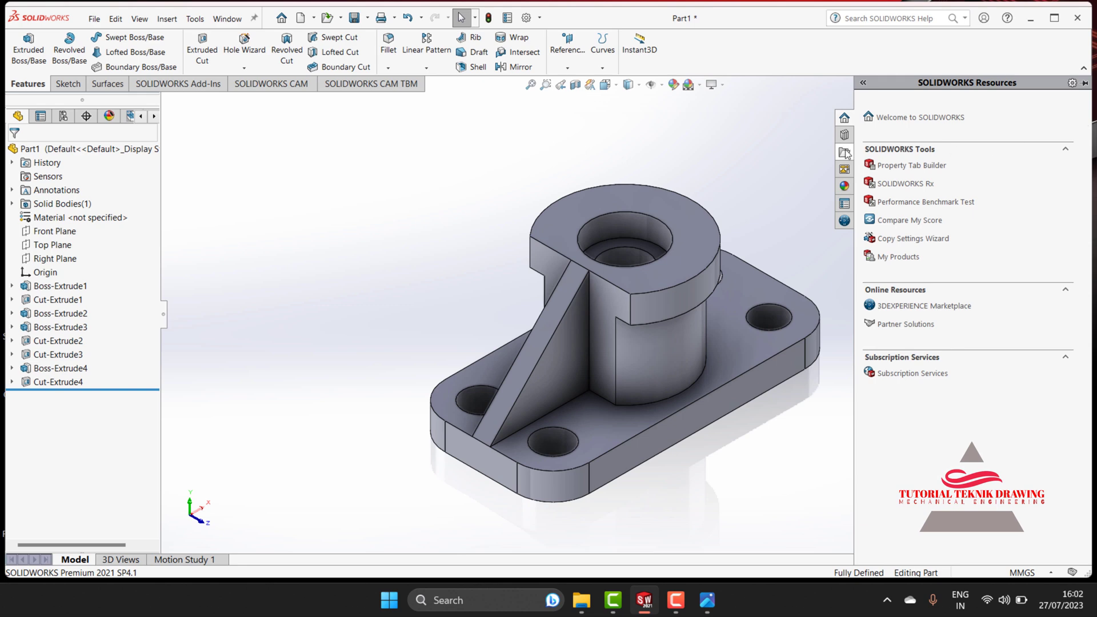
{"action": "left_click", "coordinate": [844, 188]}
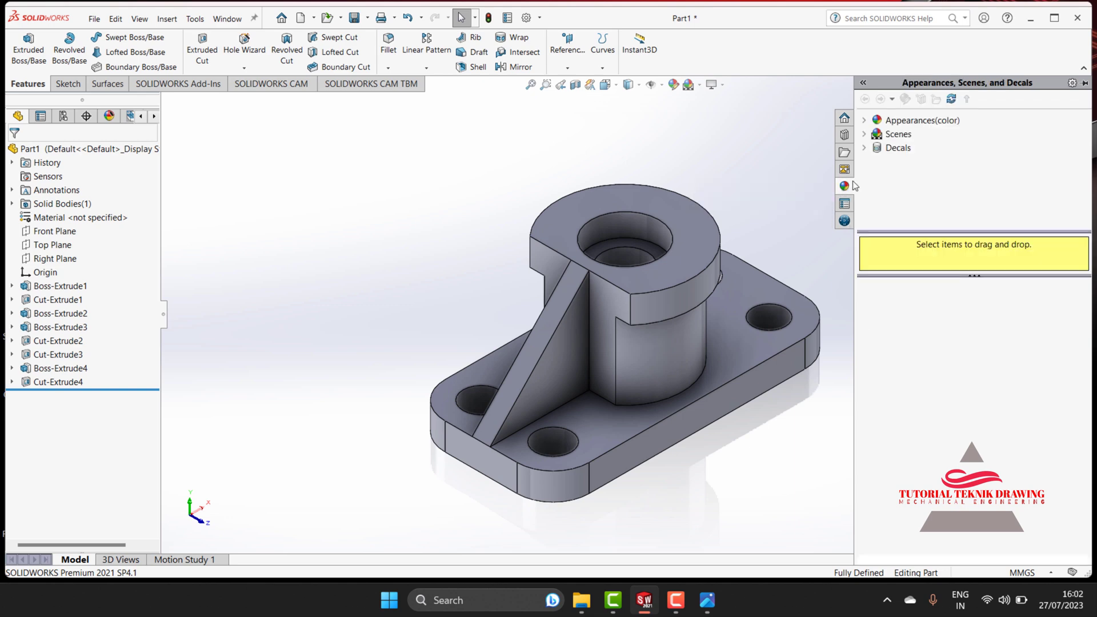
{"action": "left_click", "coordinate": [865, 136]}
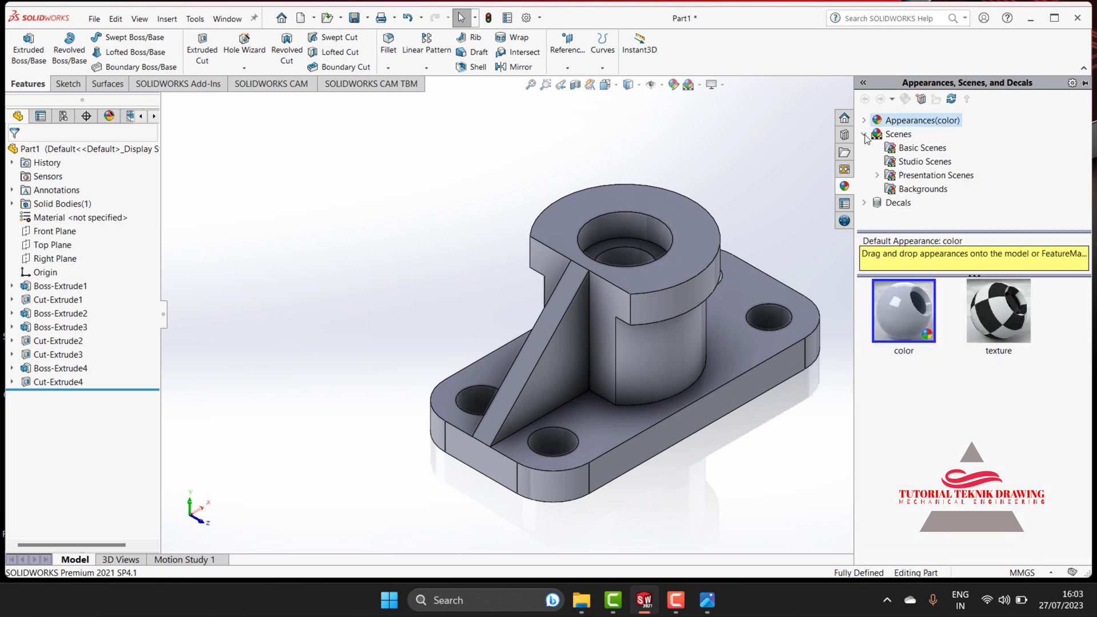
{"action": "left_click", "coordinate": [914, 148]}
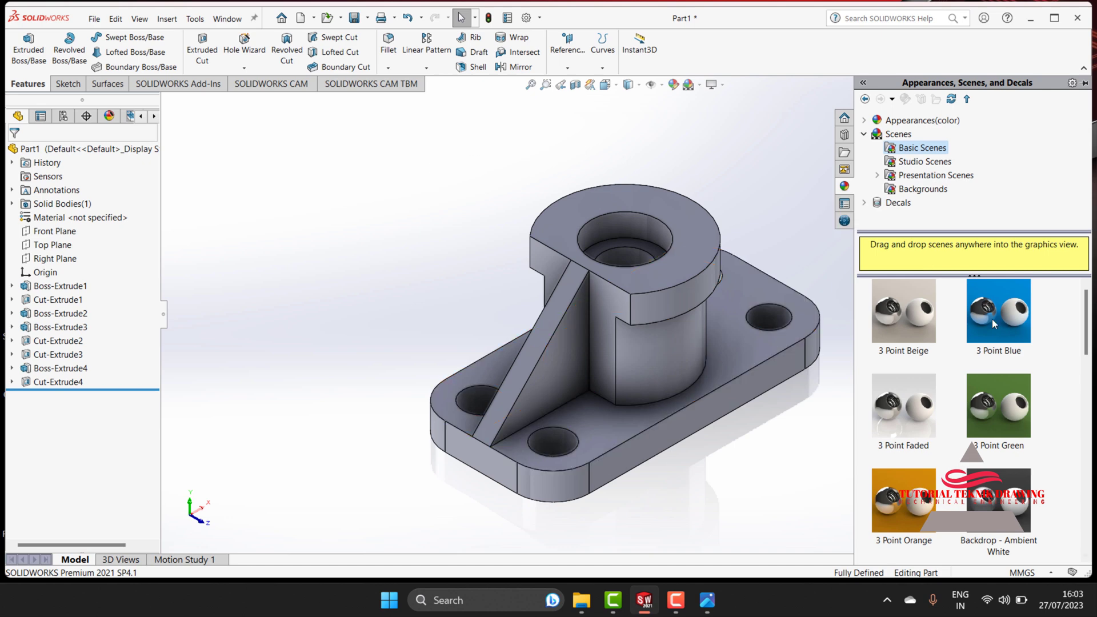
{"action": "left_click_drag", "start_coordinate": [1086, 330], "coordinate": [1080, 534]}
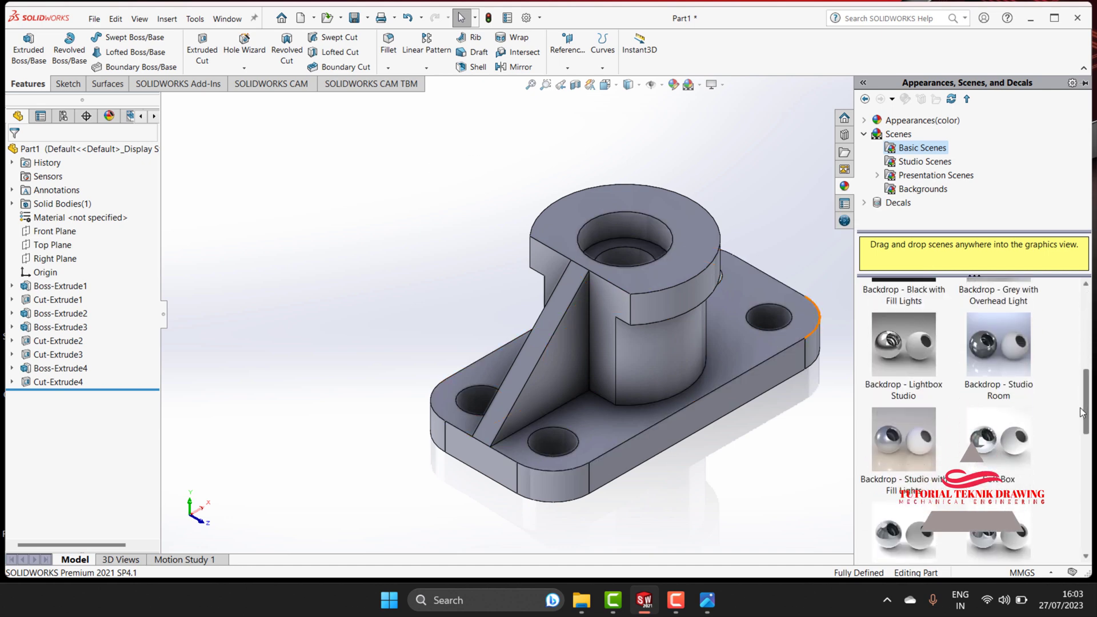
{"action": "left_click_drag", "start_coordinate": [899, 523], "coordinate": [592, 358]}
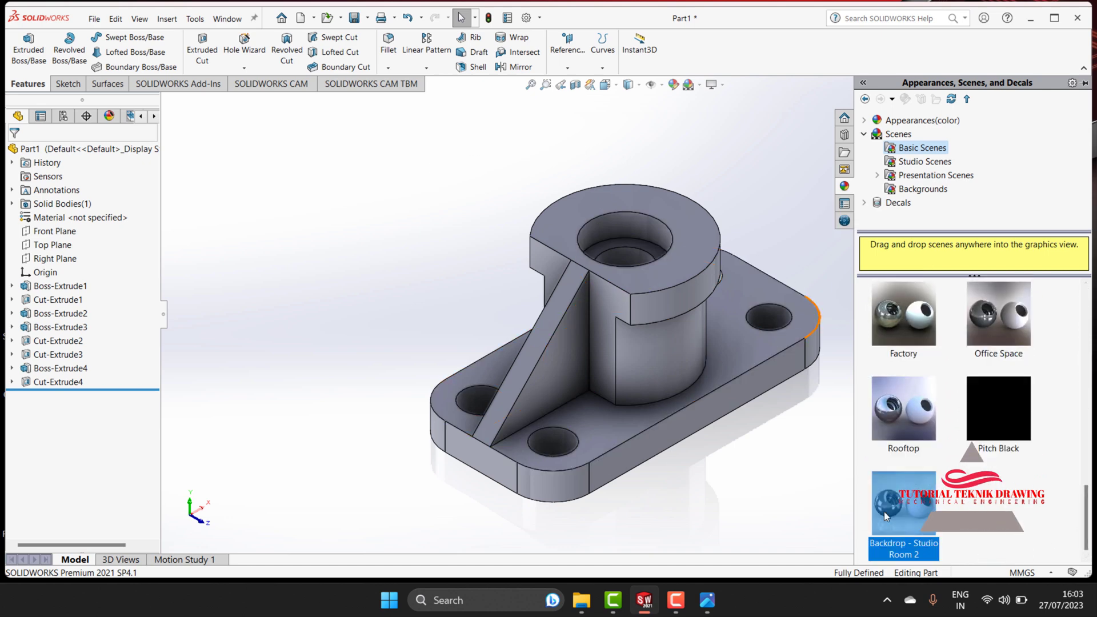
{"action": "left_click_drag", "start_coordinate": [677, 359], "coordinate": [422, 261]}
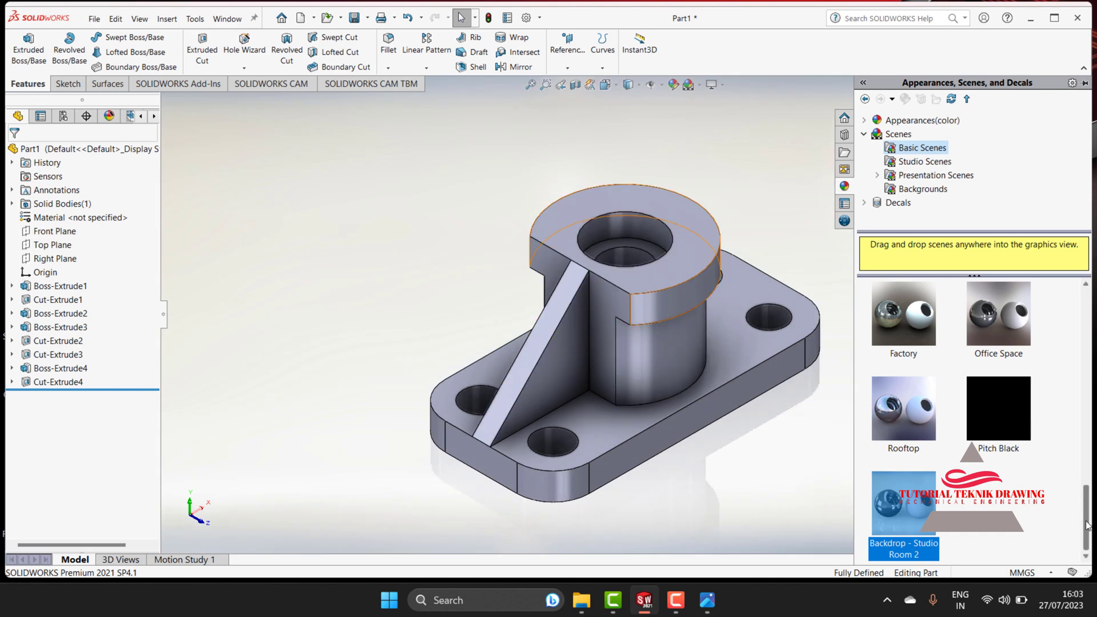
- Browse the Metal appearance folders from steel and aluminum through to titanium
{"action": "left_click_drag", "start_coordinate": [1087, 526], "coordinate": [1087, 400]}
{"action": "left_click", "coordinate": [866, 124]}
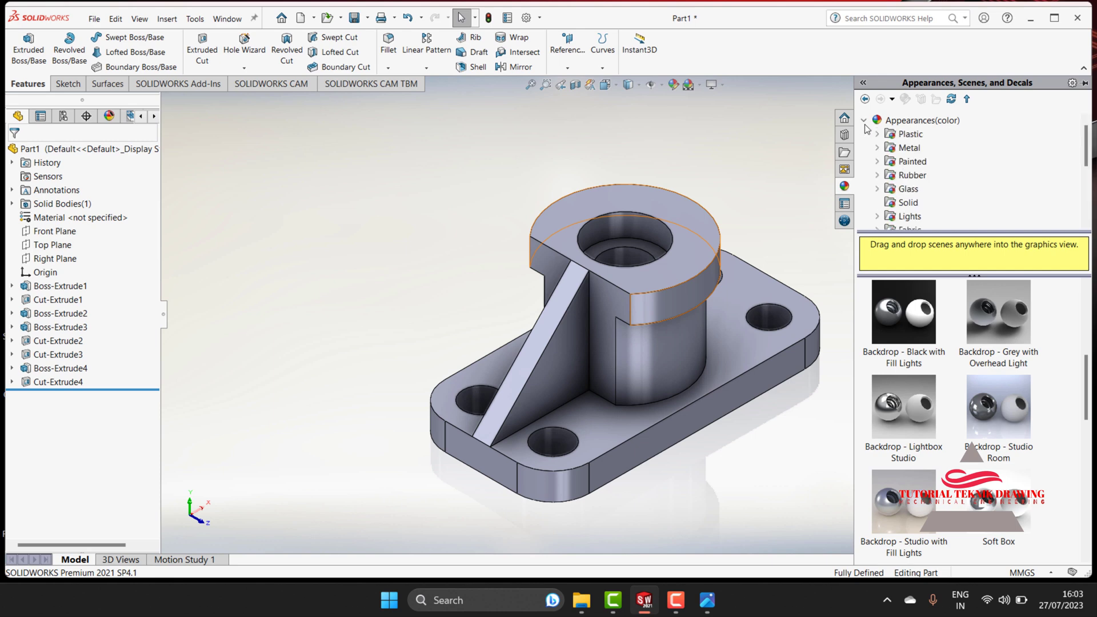
{"action": "left_click", "coordinate": [901, 149]}
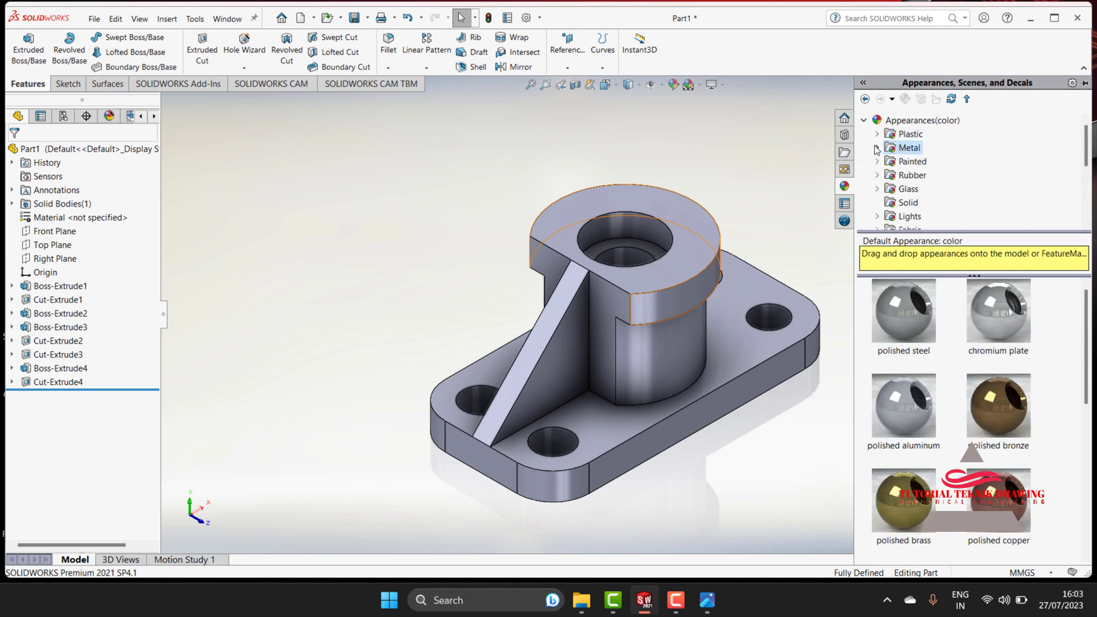
{"action": "left_click", "coordinate": [926, 148]}
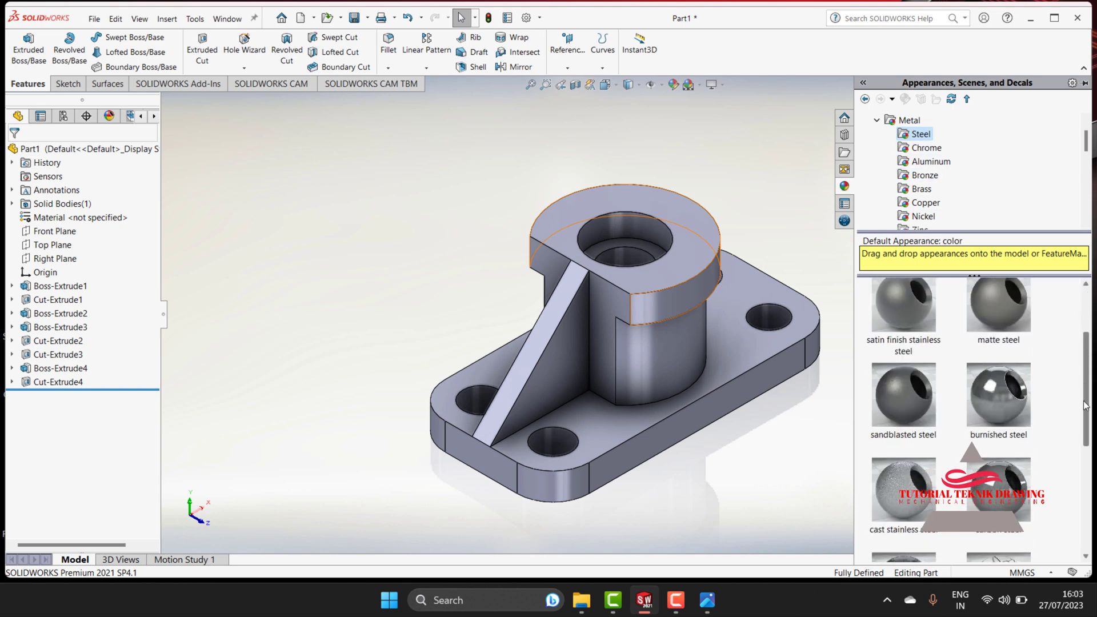
{"action": "left_click_drag", "start_coordinate": [1085, 340], "coordinate": [1086, 488]}
{"action": "left_click", "coordinate": [926, 147]}
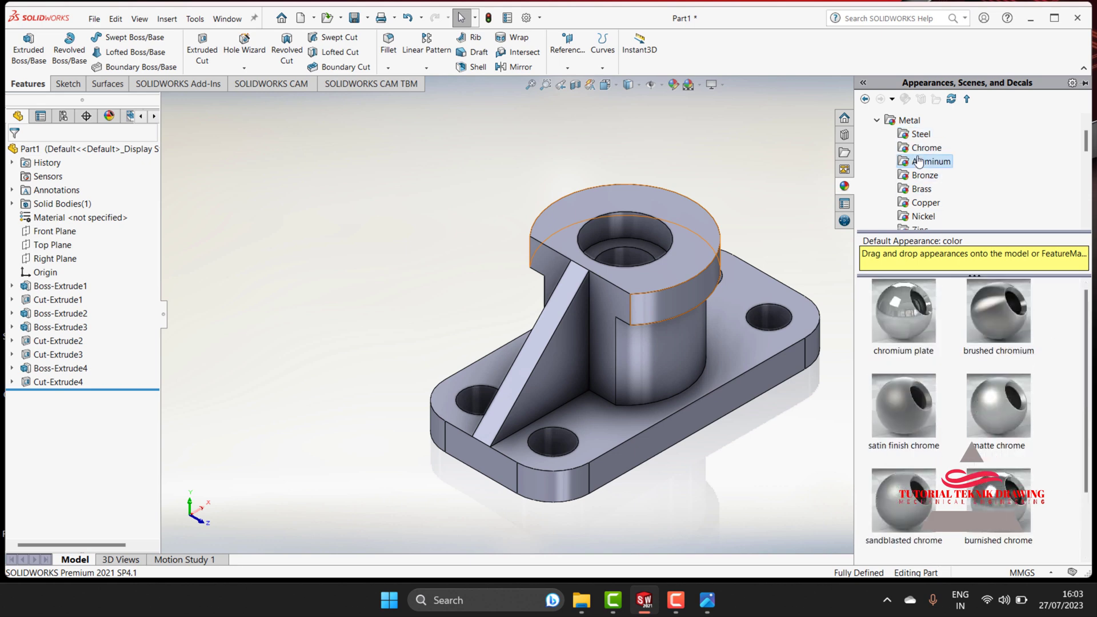
{"action": "left_click", "coordinate": [918, 176]}
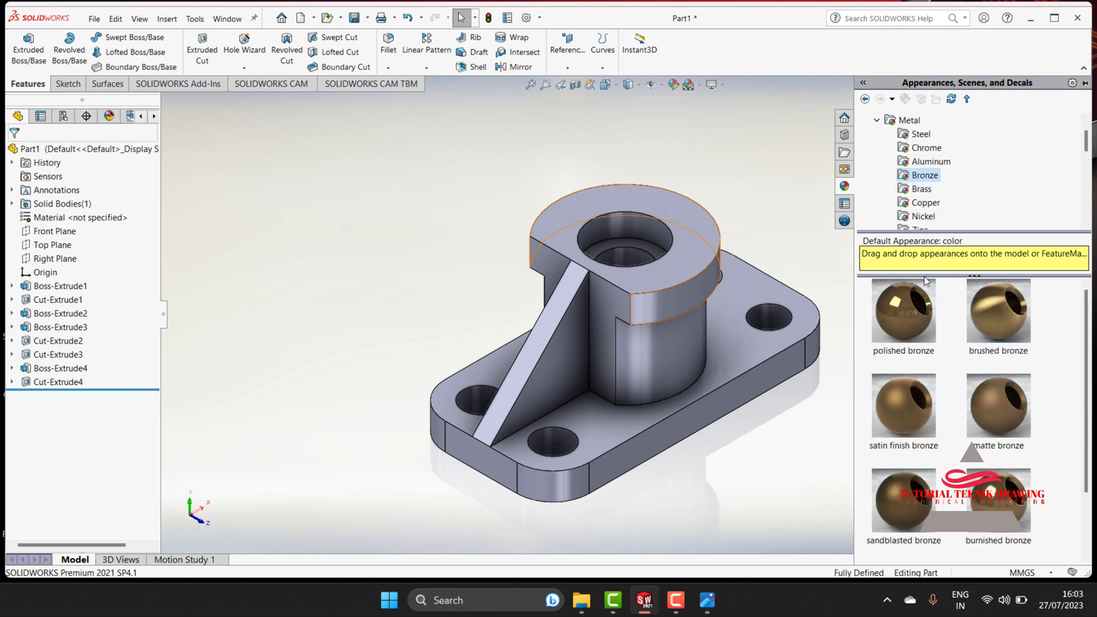
{"action": "left_click", "coordinate": [912, 193]}
{"action": "left_click", "coordinate": [921, 203]}
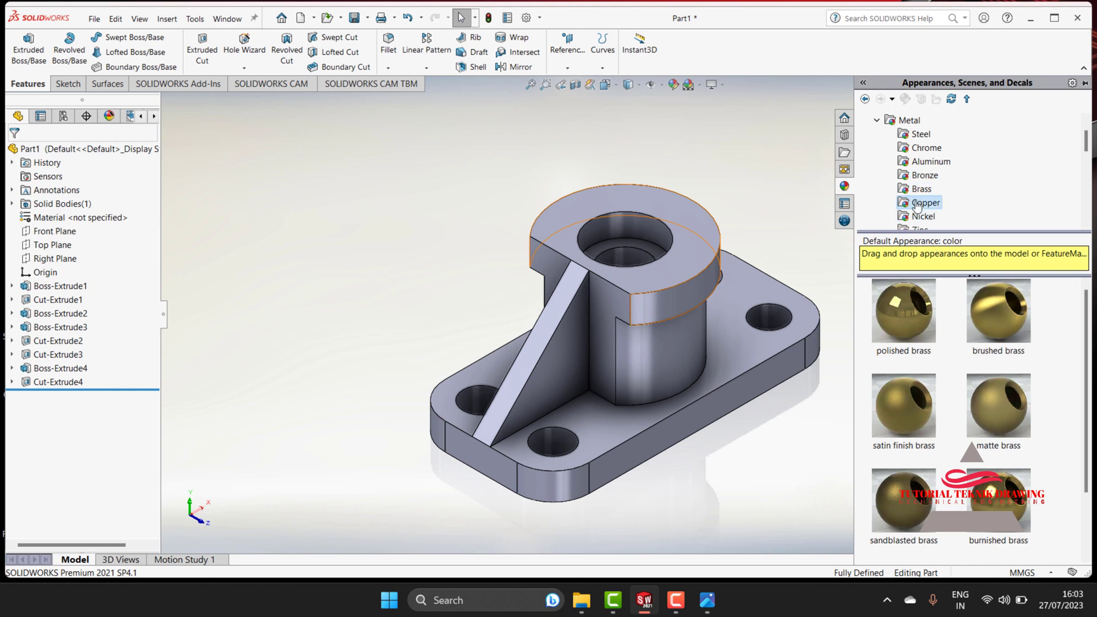
{"action": "scroll", "coordinate": [1080, 400], "scroll_direction": "down", "scroll_amount": 1}
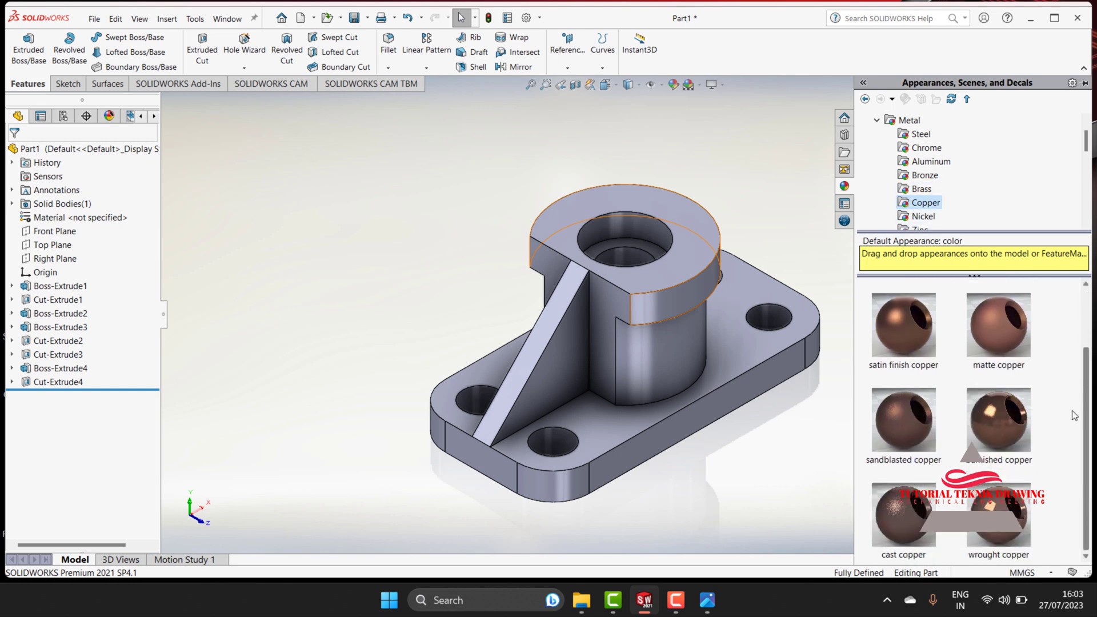
{"action": "scroll", "coordinate": [1085, 153], "scroll_direction": "down", "scroll_amount": 1}
{"action": "scroll", "coordinate": [1086, 153], "scroll_direction": "down", "scroll_amount": 1}
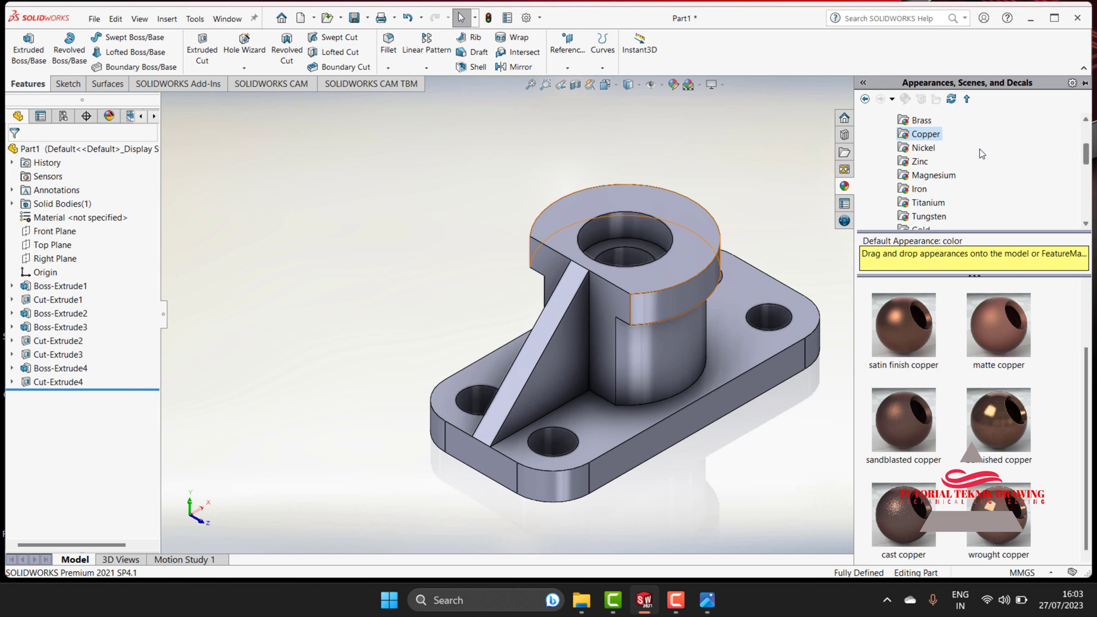
{"action": "left_click", "coordinate": [922, 148]}
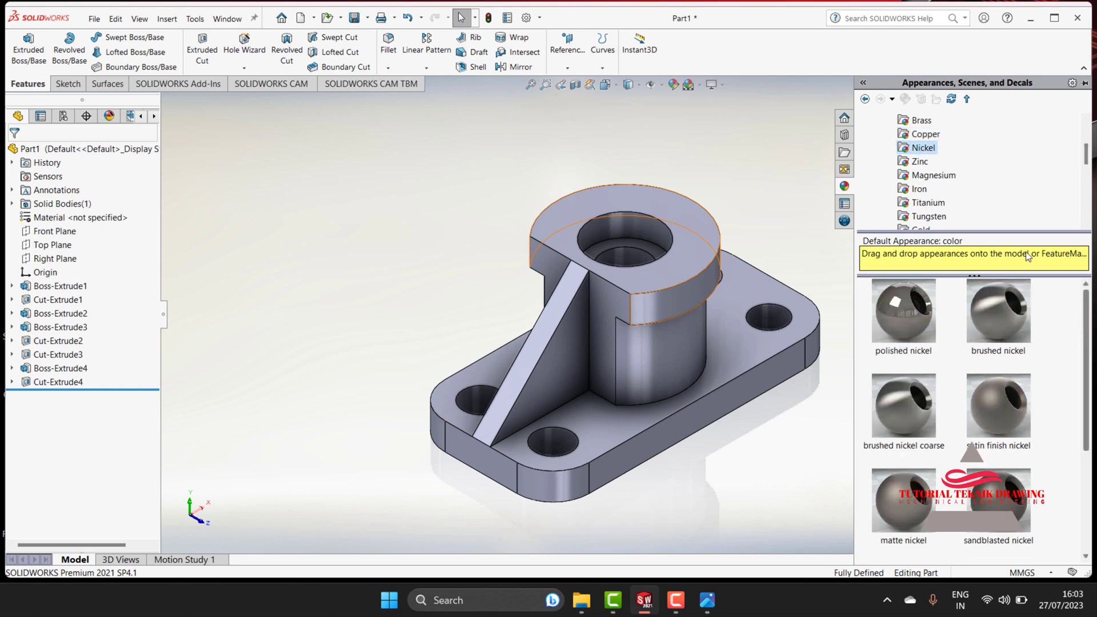
{"action": "left_click", "coordinate": [920, 161]}
{"action": "left_click", "coordinate": [933, 175]}
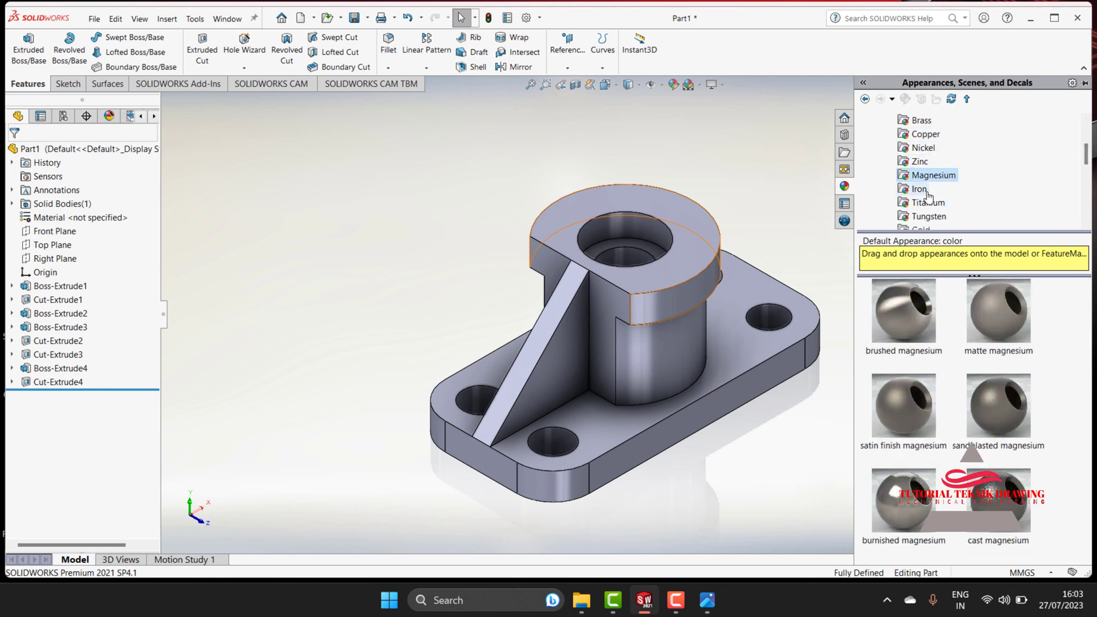
{"action": "left_click", "coordinate": [937, 203]}
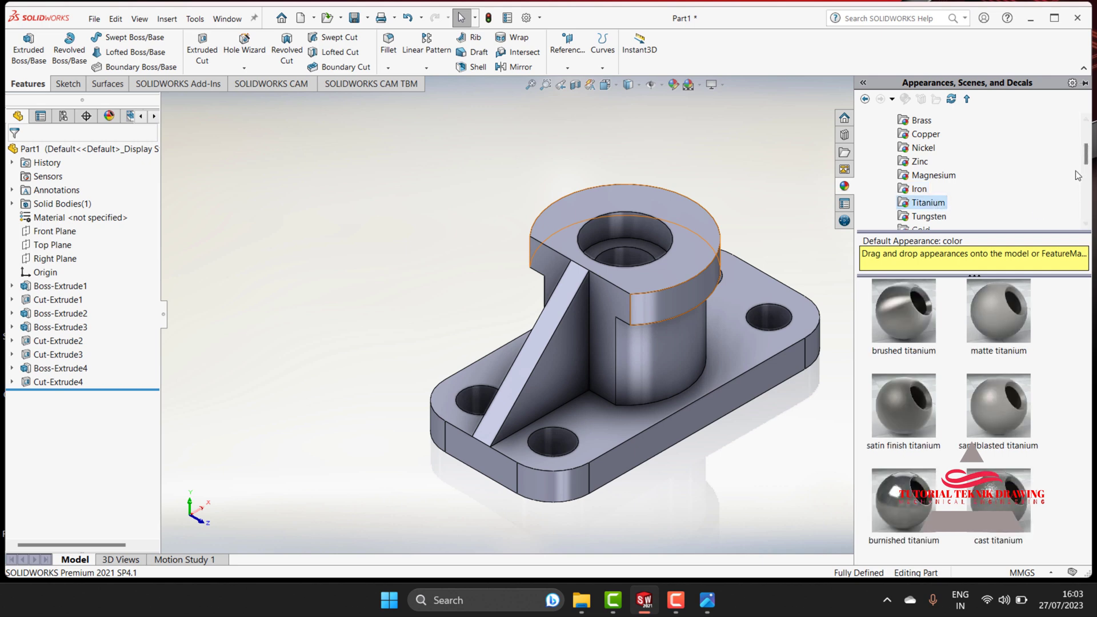
- Drag candy apple red from the Painted appearances onto the part
{"action": "left_click_drag", "start_coordinate": [1086, 157], "coordinate": [1085, 181]}
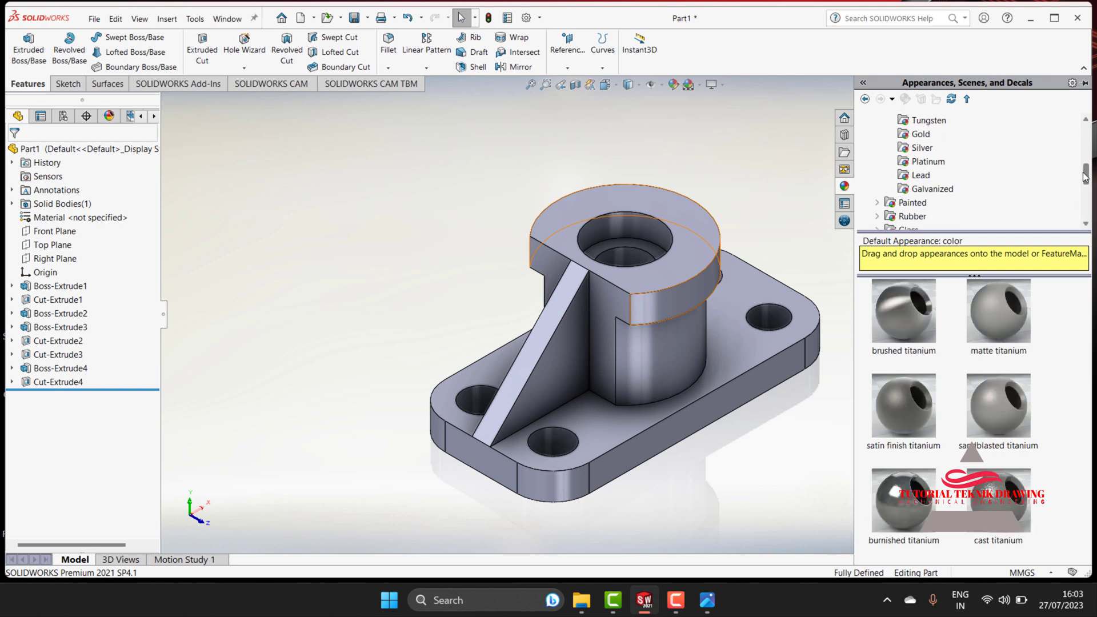
{"action": "left_click", "coordinate": [931, 162]}
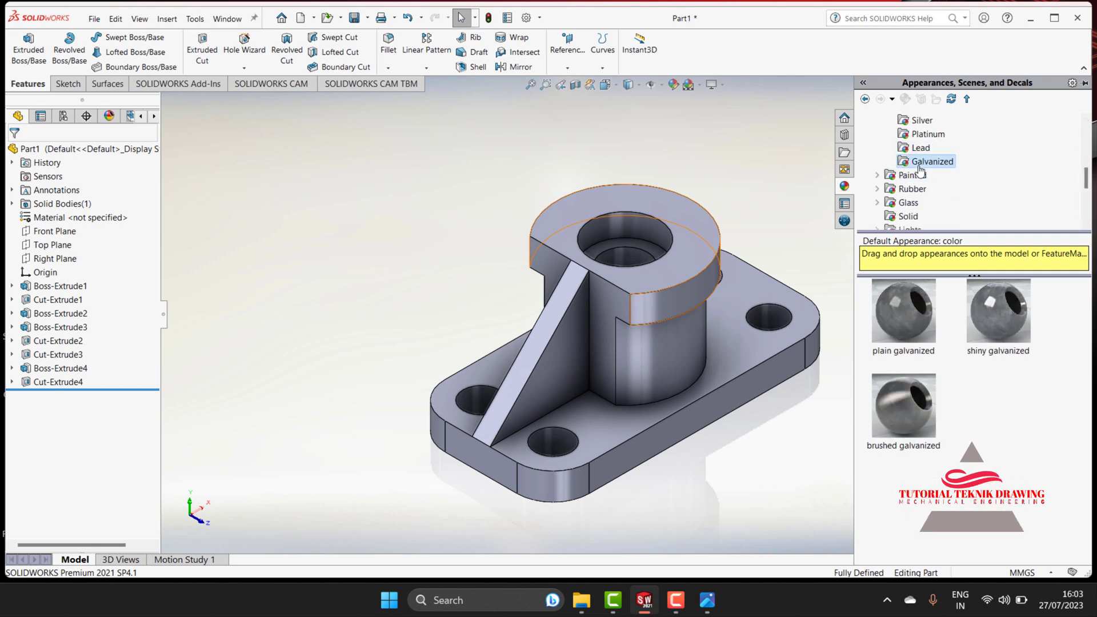
{"action": "left_click", "coordinate": [908, 177]}
{"action": "left_click_drag", "start_coordinate": [900, 329], "coordinate": [752, 328]}
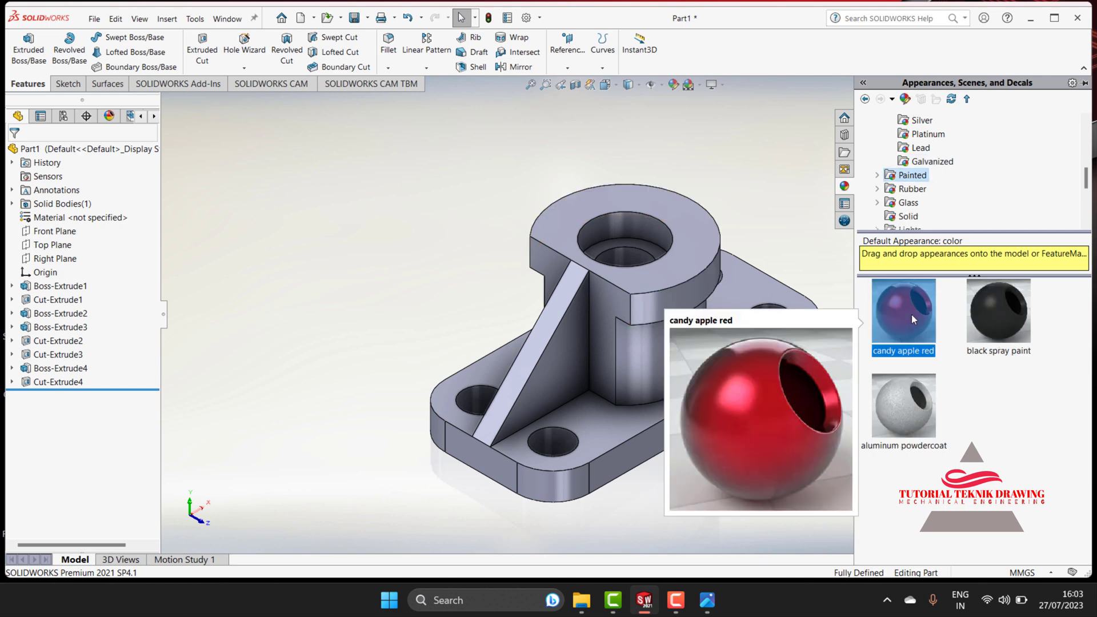
{"action": "left_click_drag", "start_coordinate": [912, 311], "coordinate": [630, 309]}
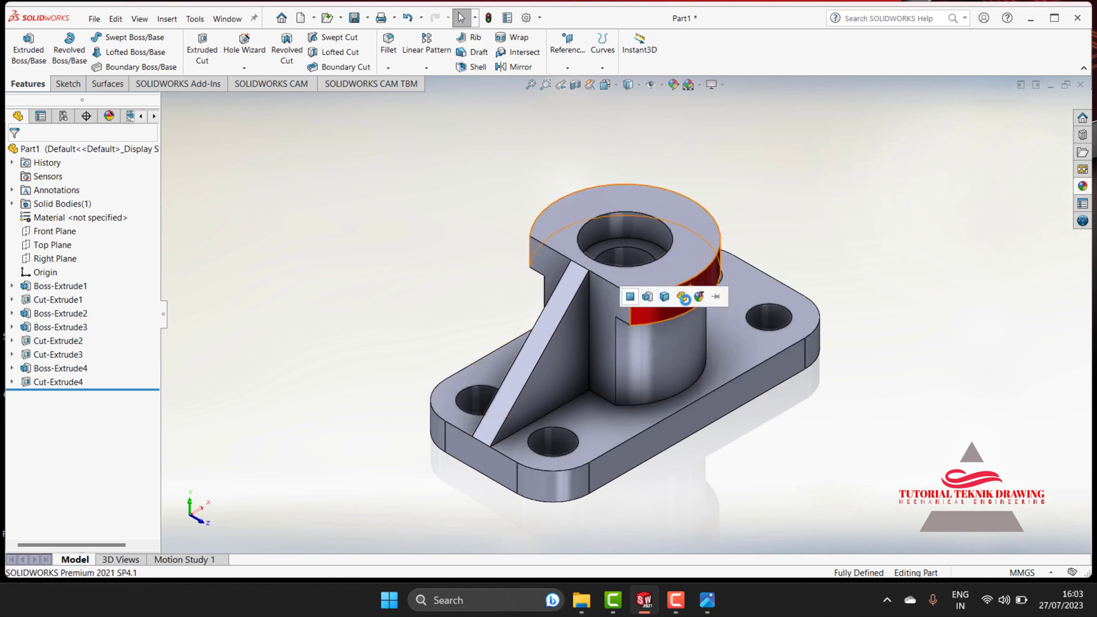